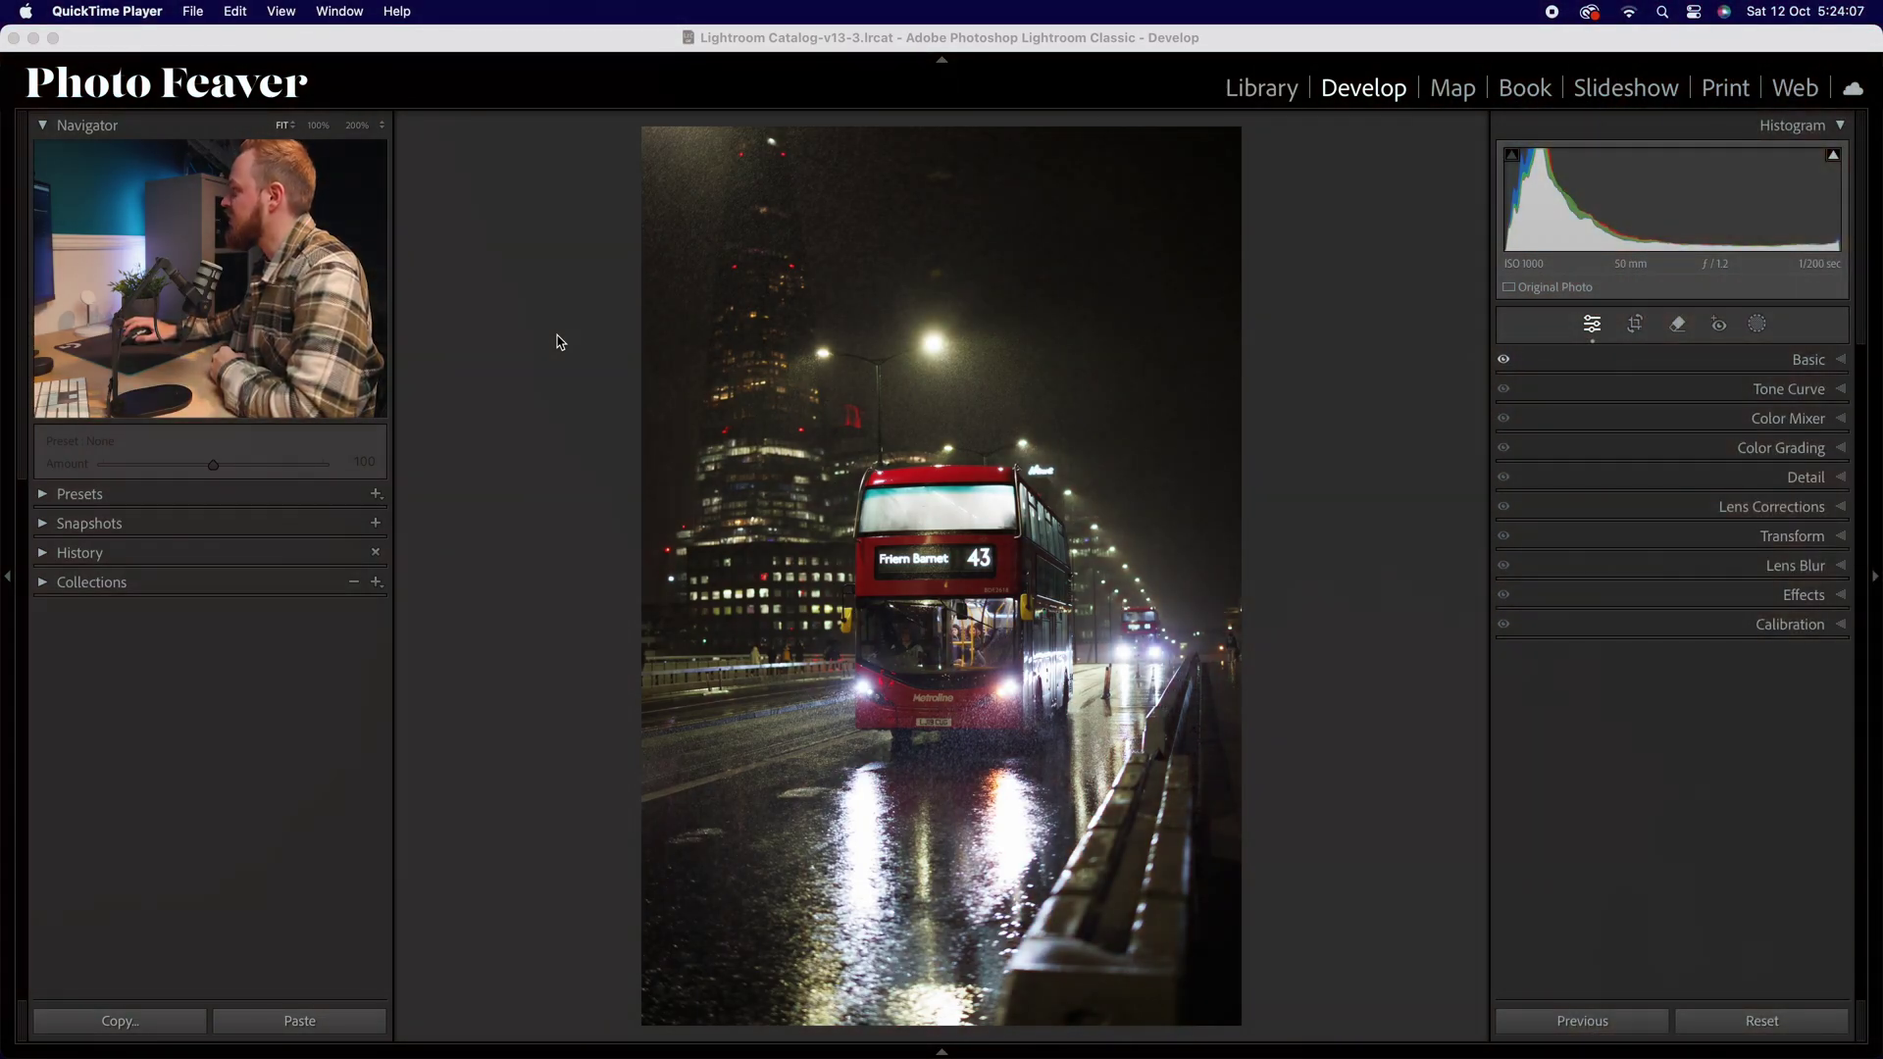
Step: Set the photo's white balance temperature to 3,500 in the Basic adjustments
left_click(1346, 101)
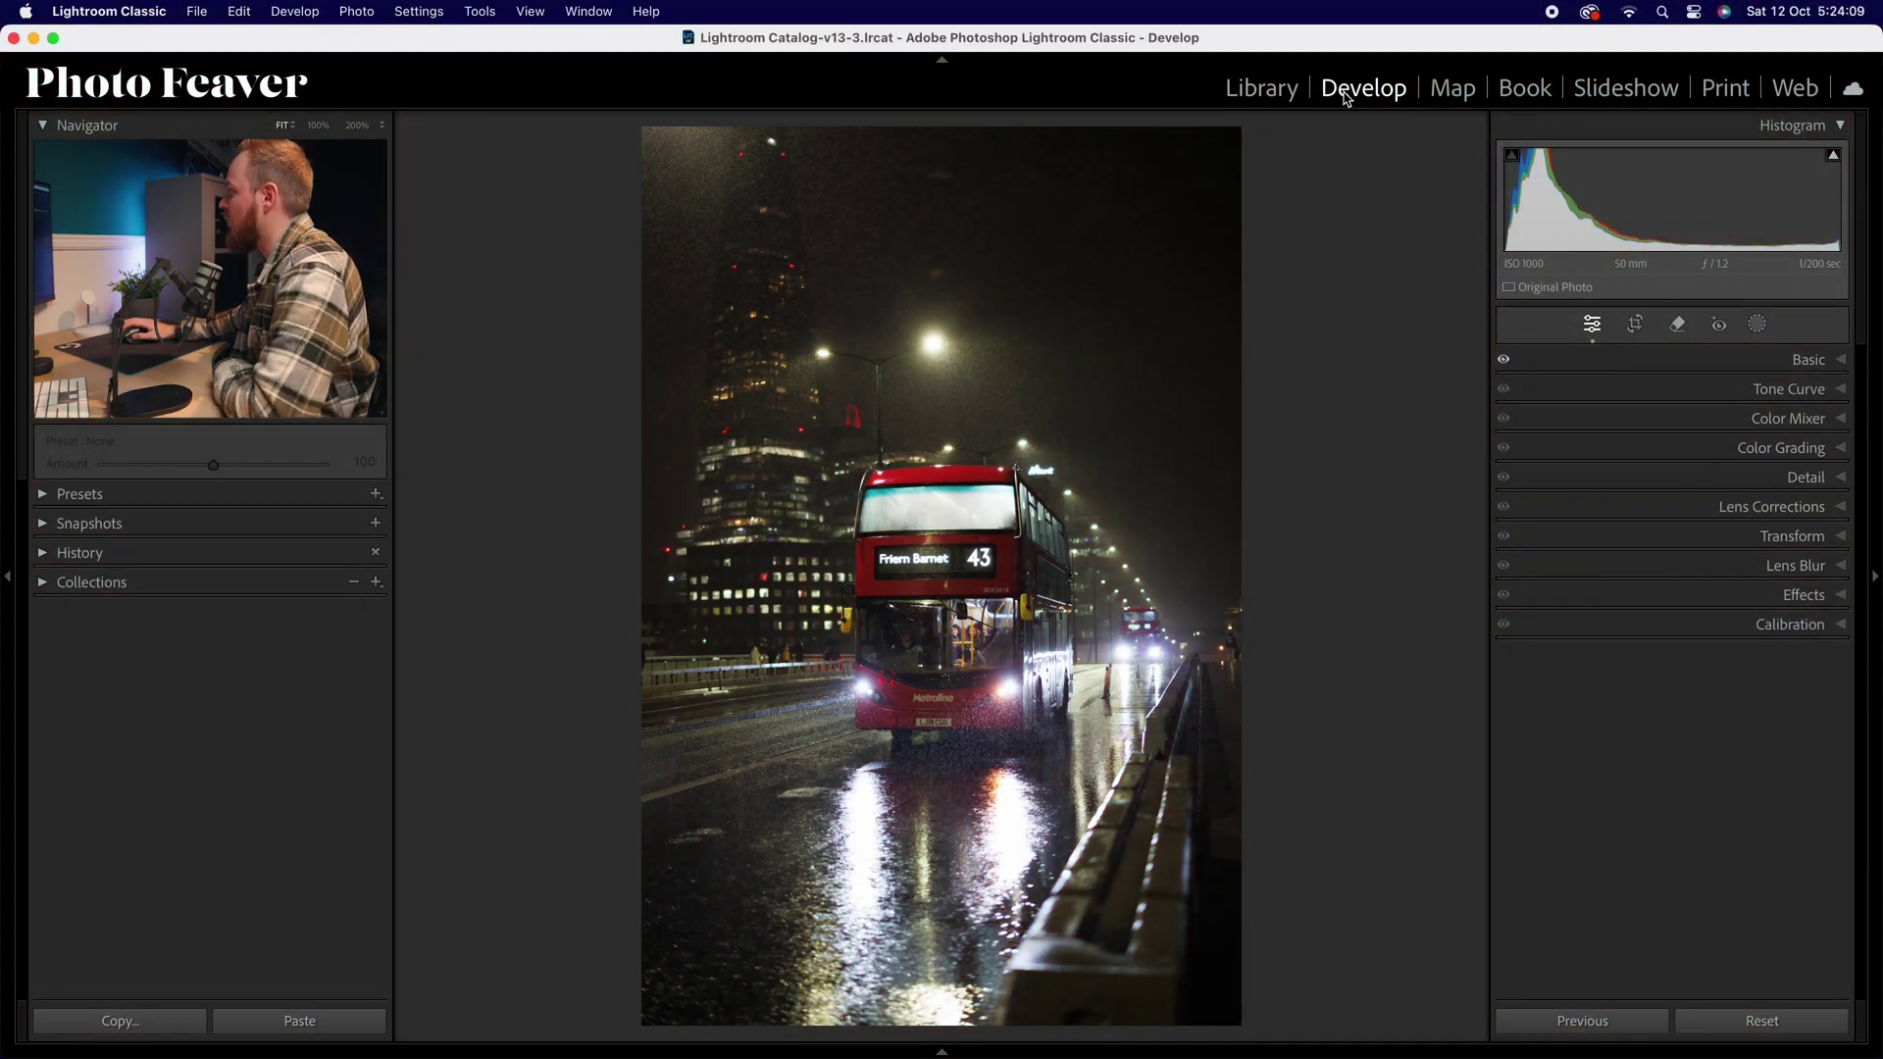
left_click(1799, 359)
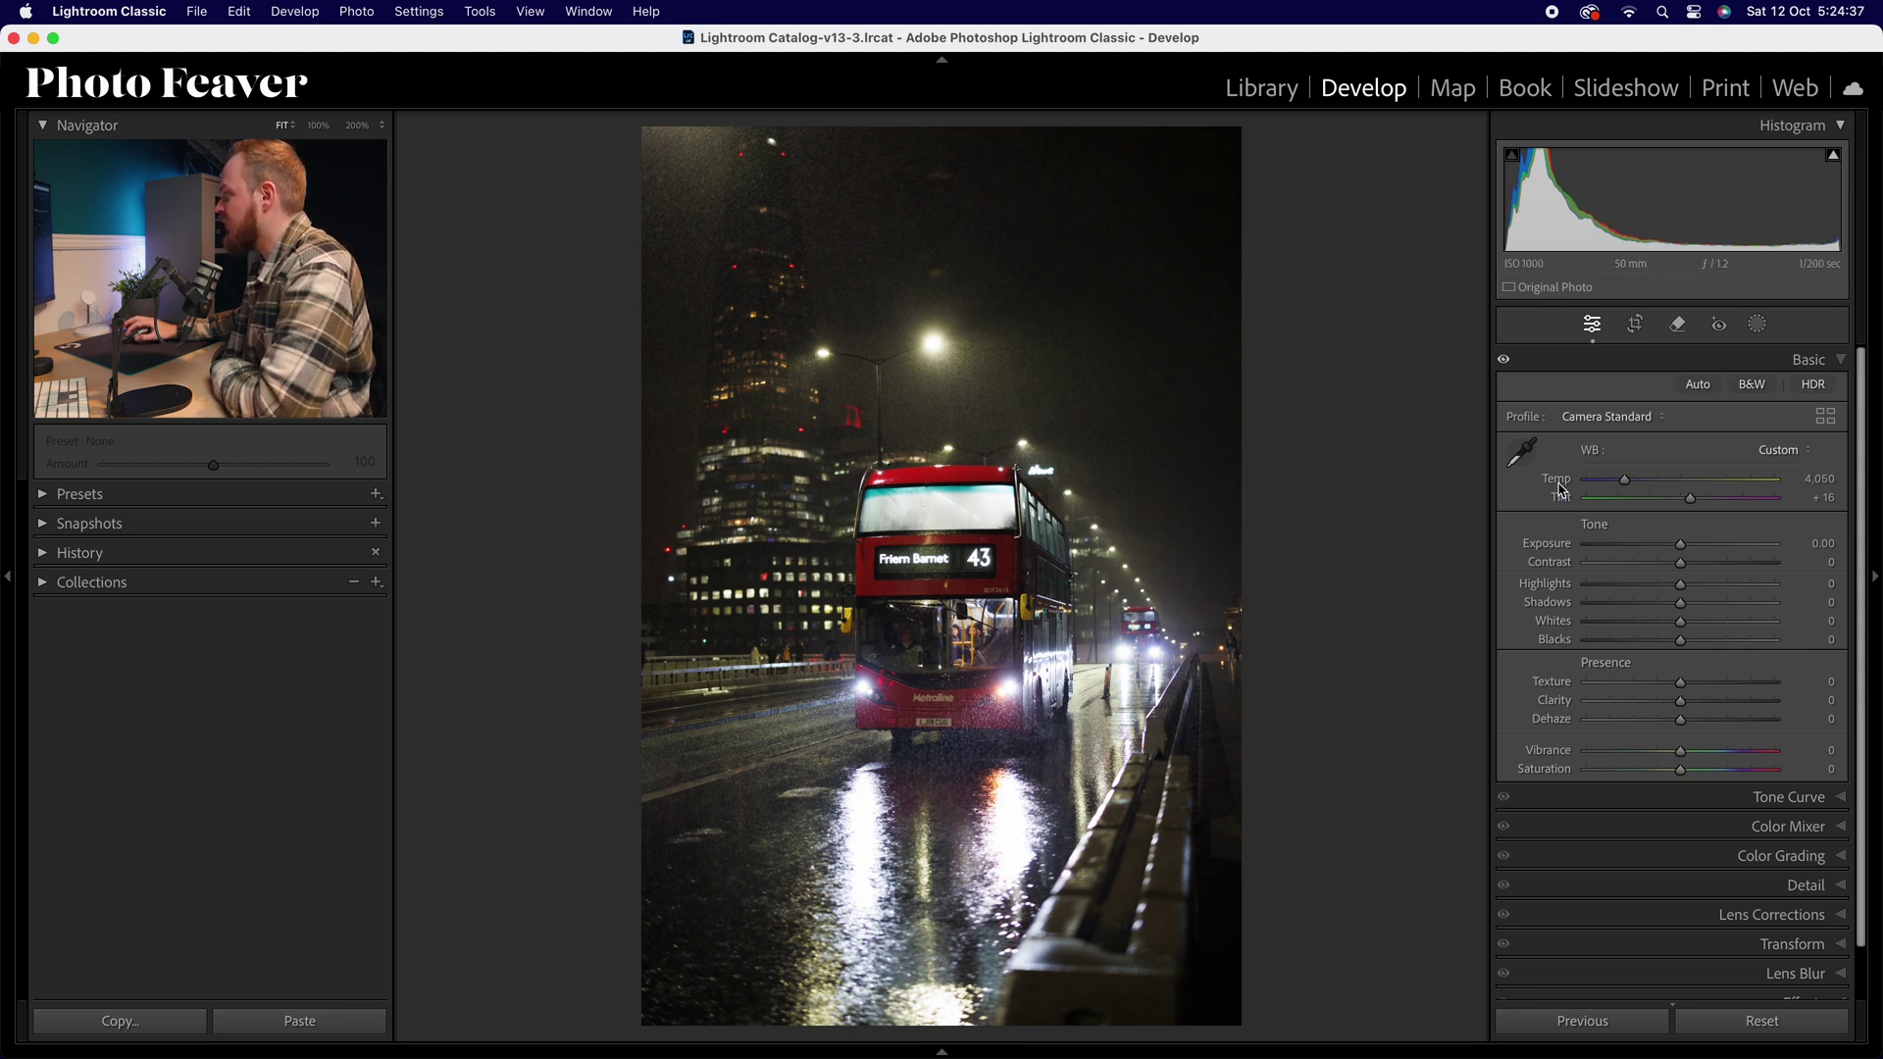
left_click_drag(1624, 479, 1621, 480)
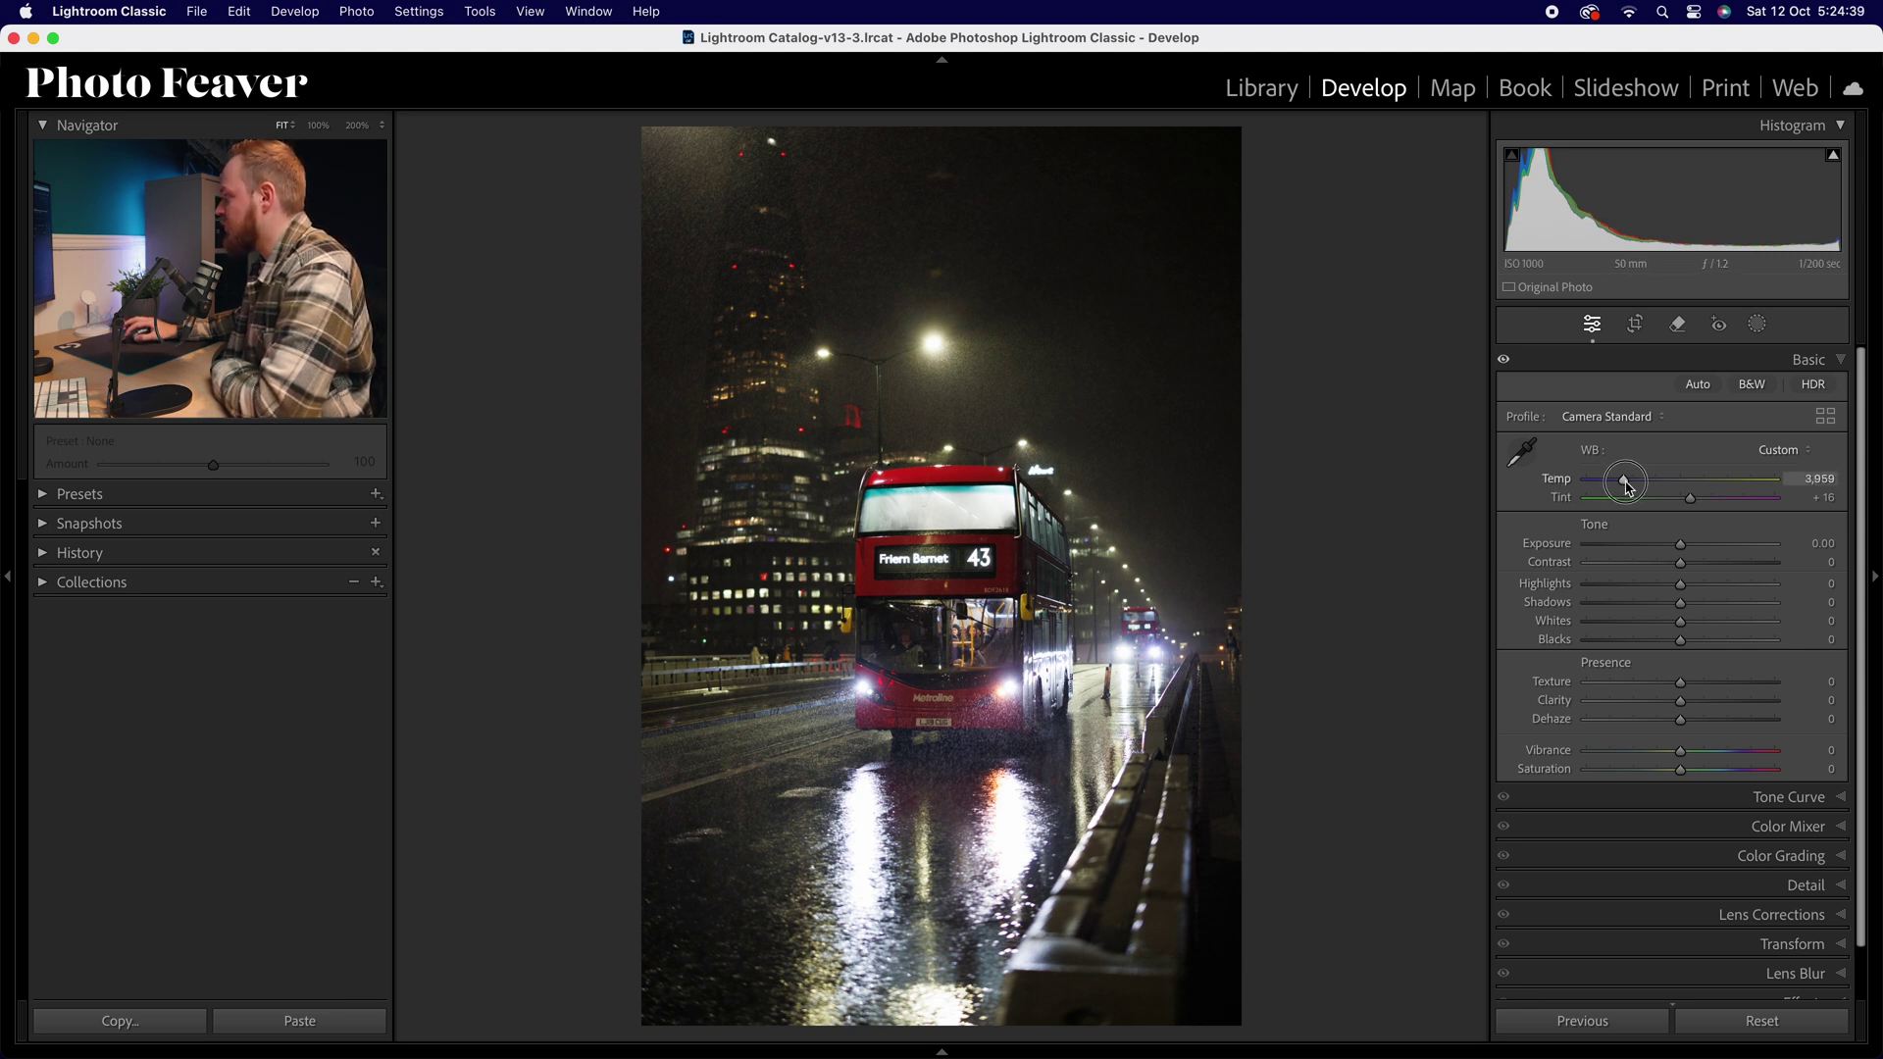
left_click(1829, 481)
key("Return")
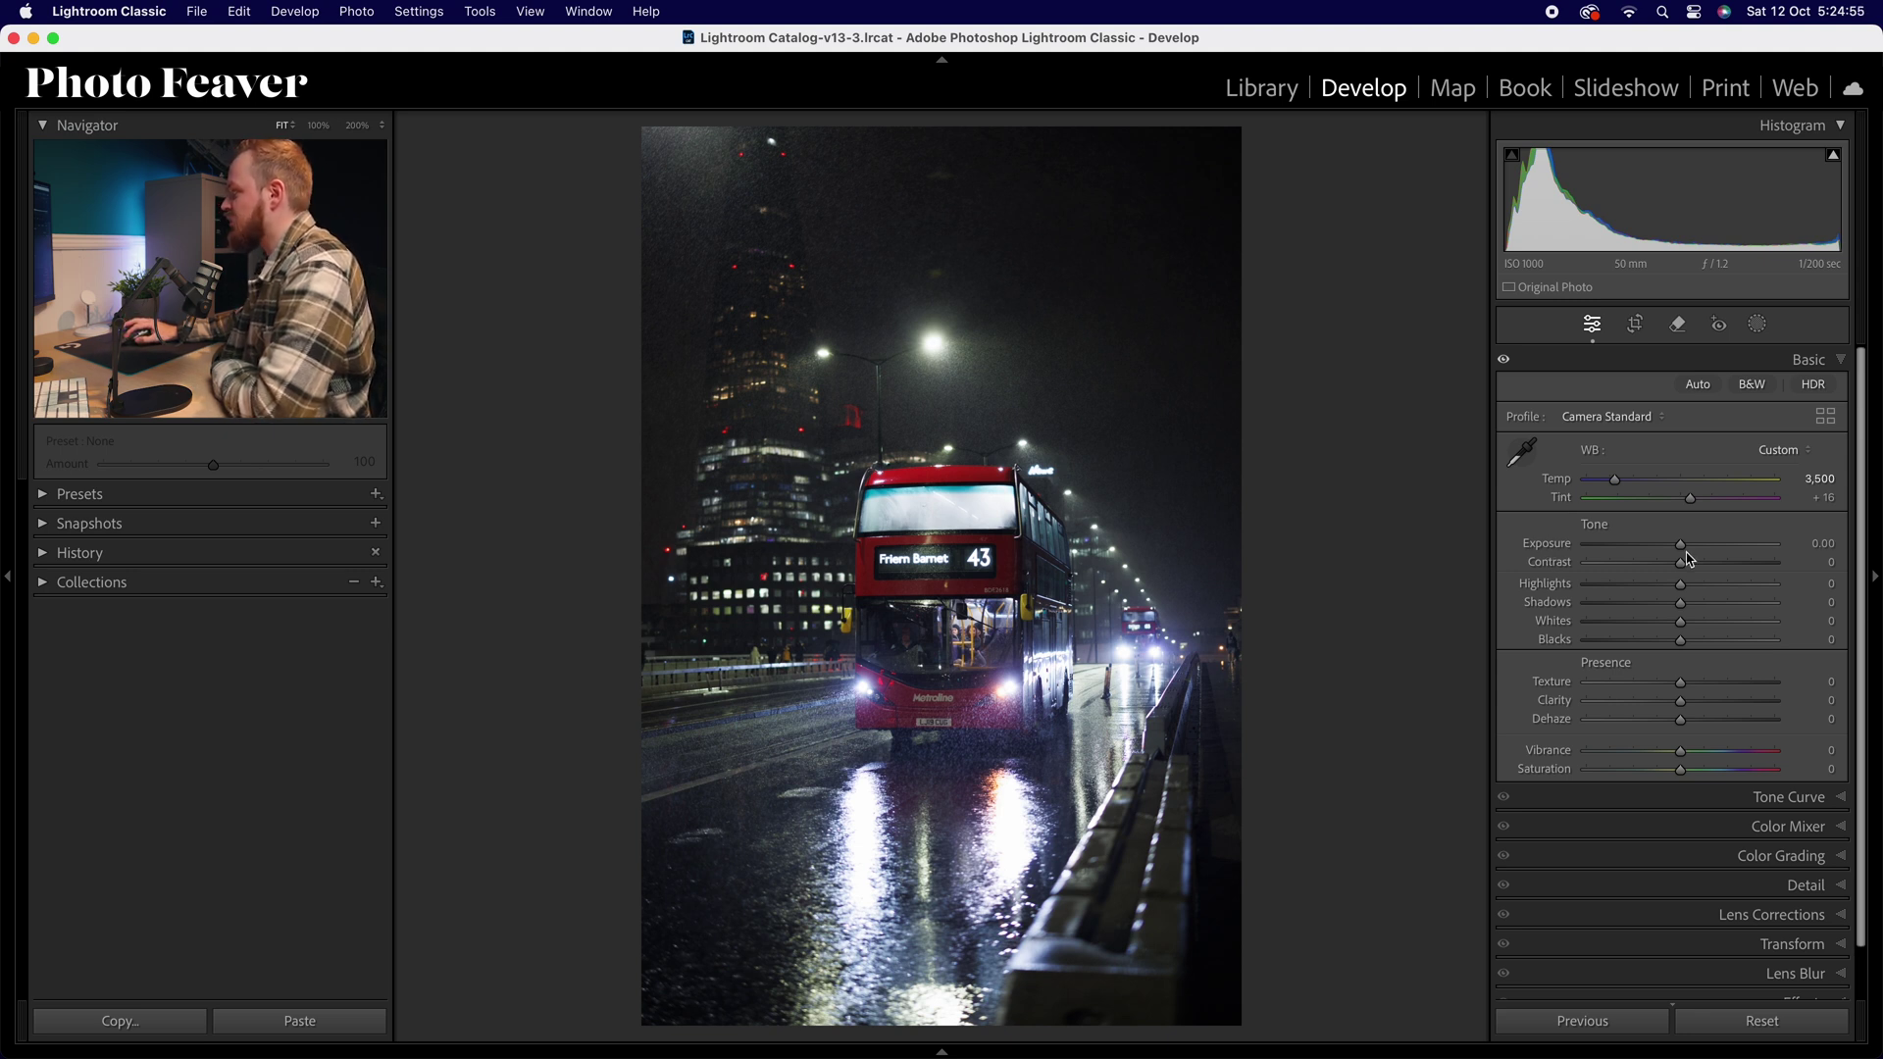
Step: Adjust the tone with Exposure +0.25, Highlights -30, Shadows +40, Whites +10 and Blacks -10
left_click_drag(1683, 549, 1688, 550)
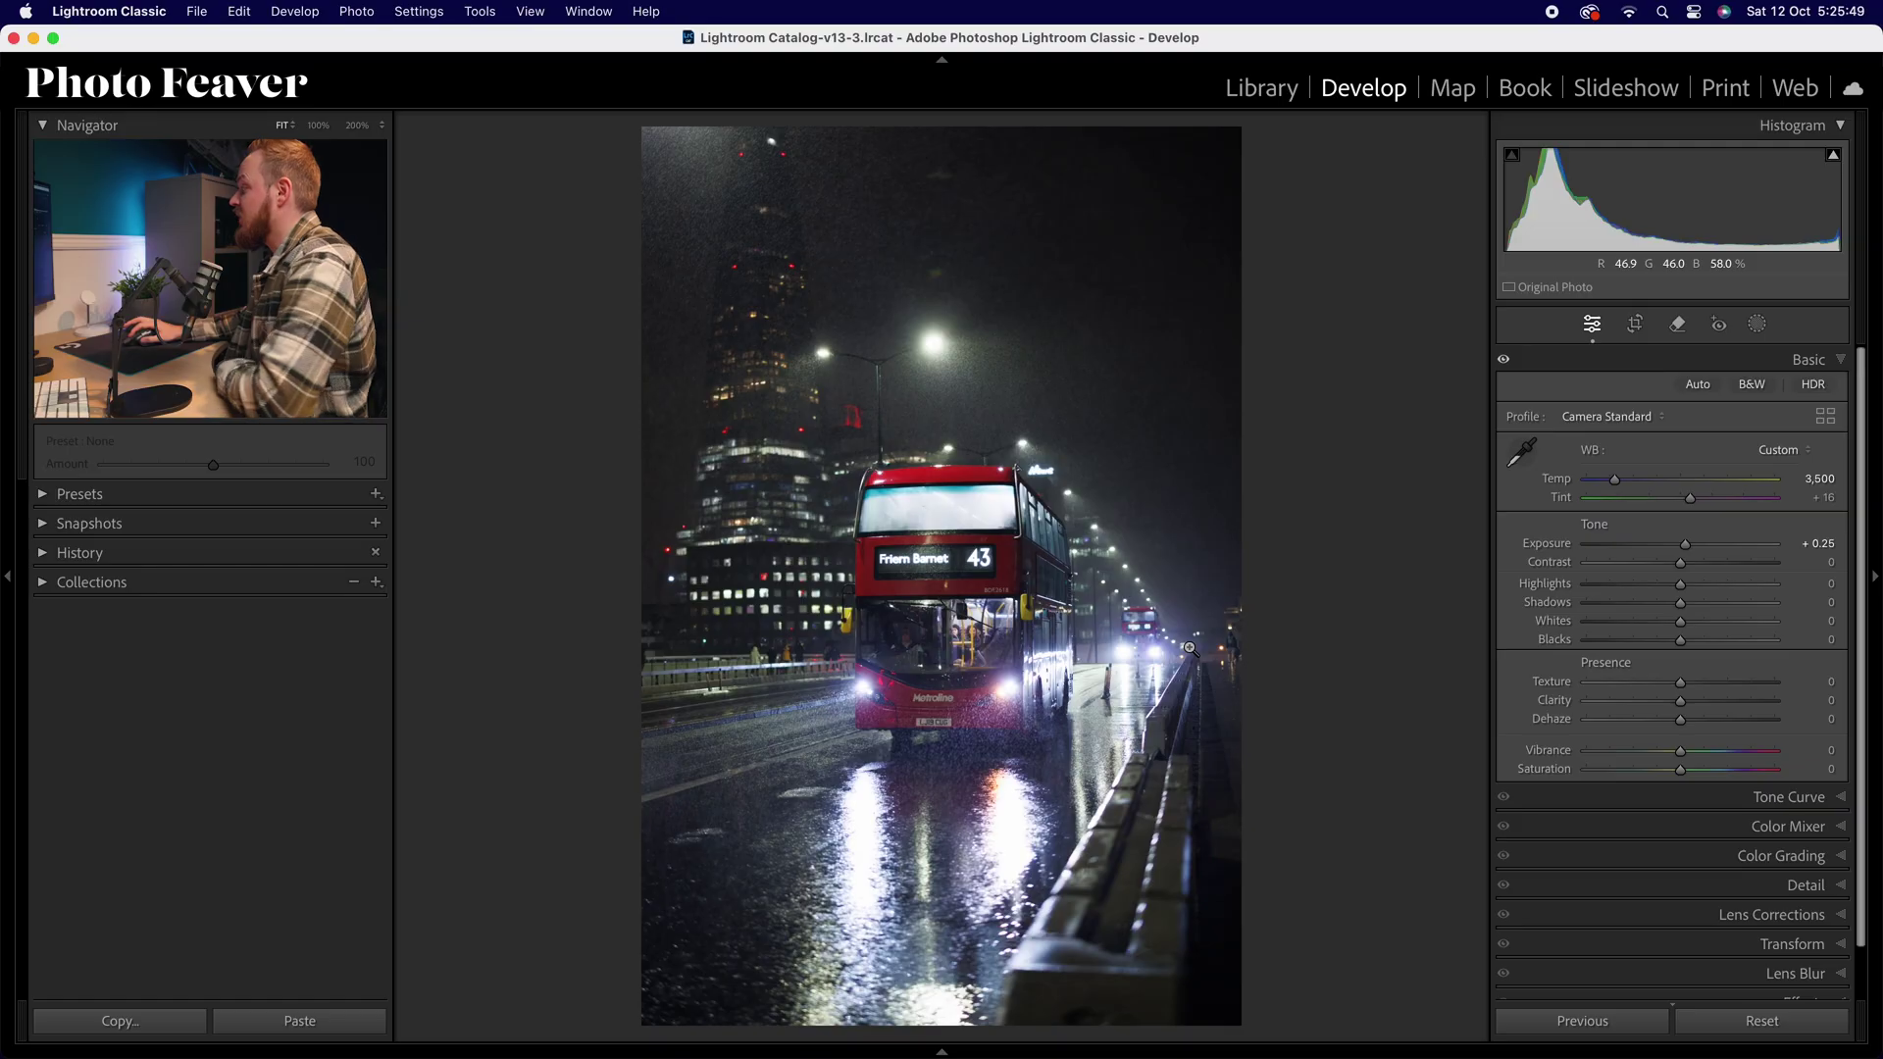
left_click_drag(1680, 584, 1659, 588)
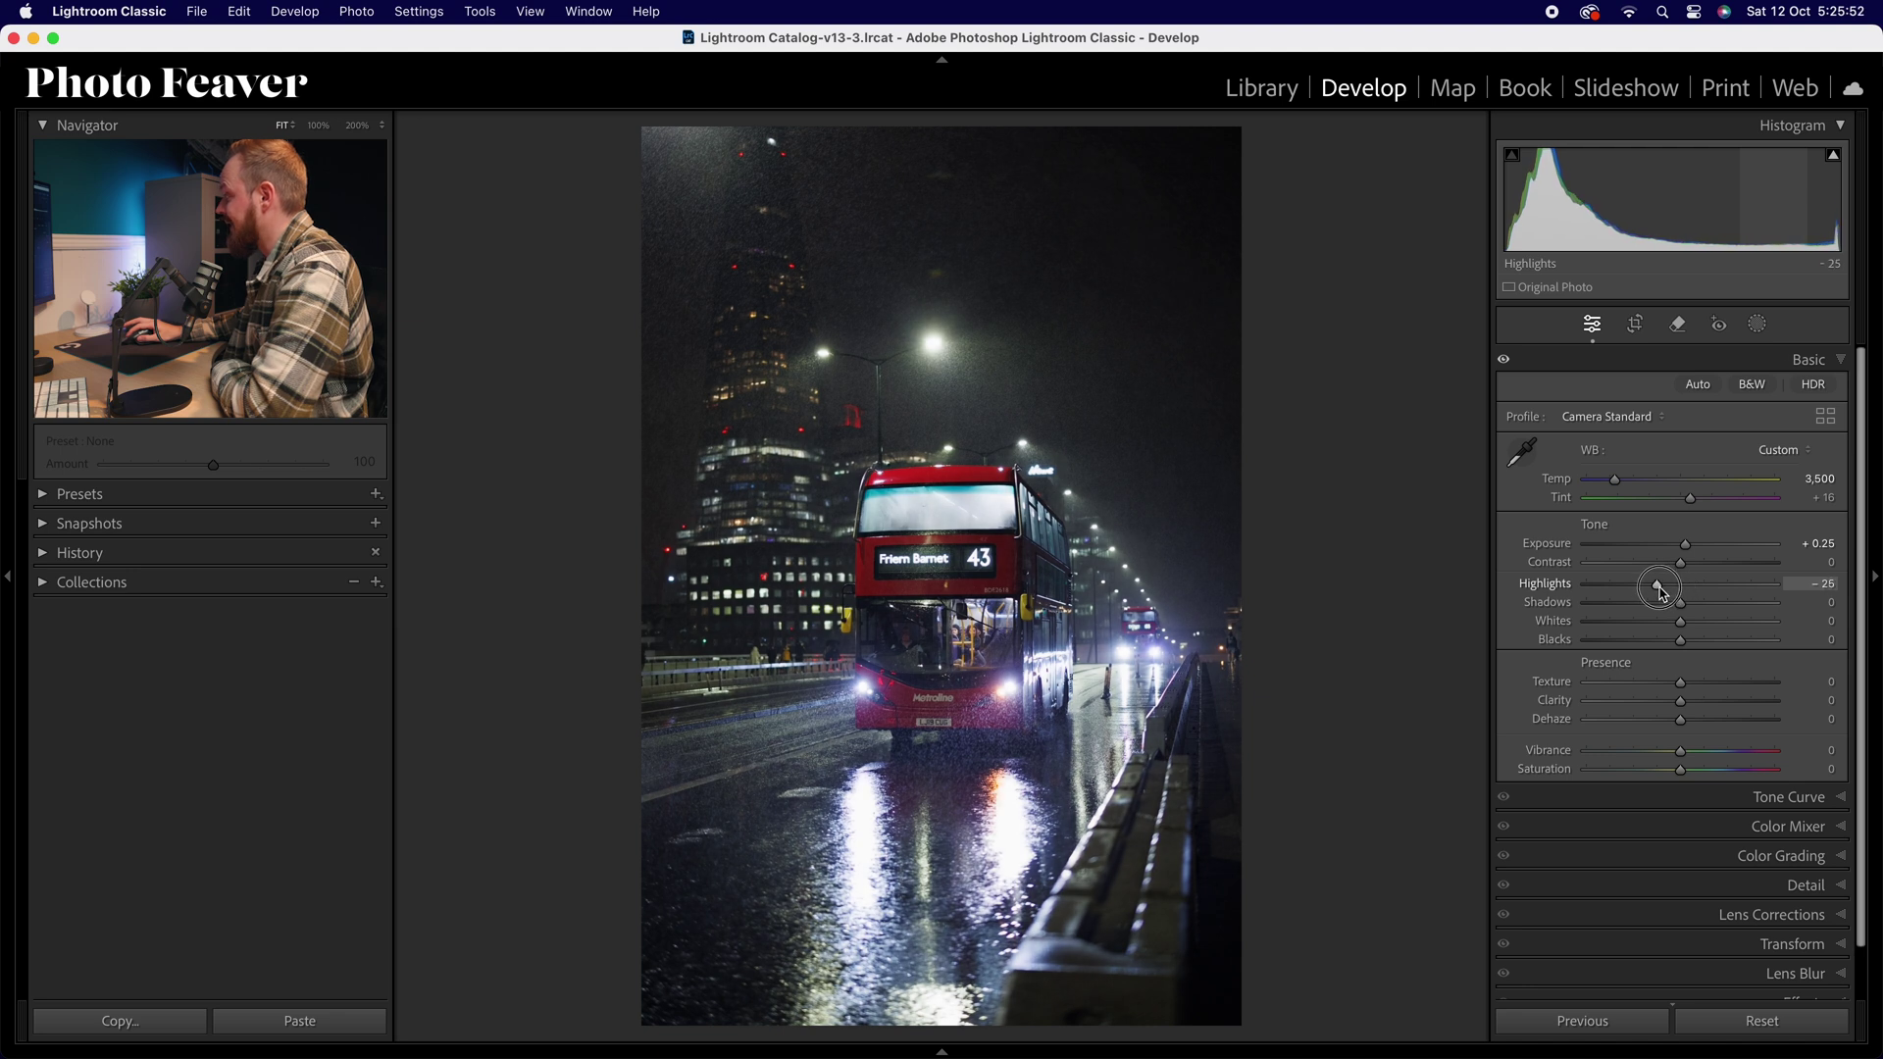
left_click(1815, 585)
type("-30")
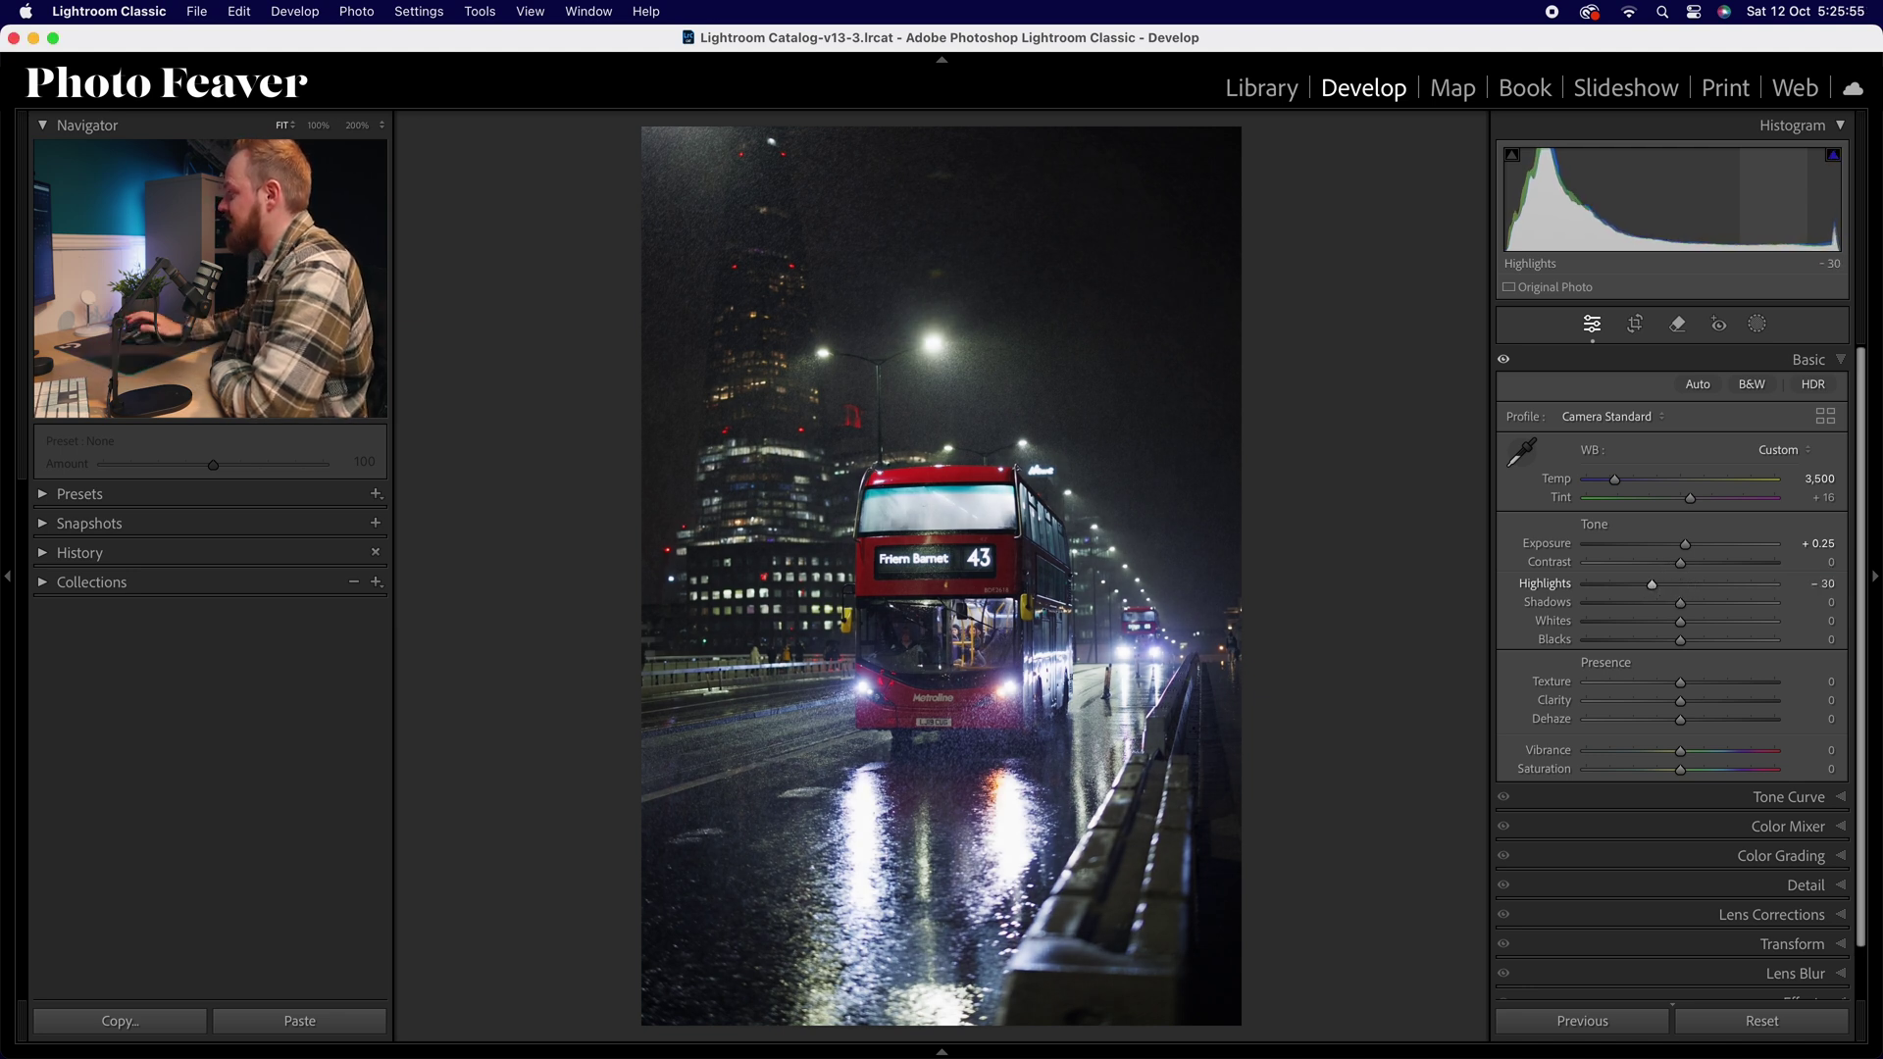
key("Return")
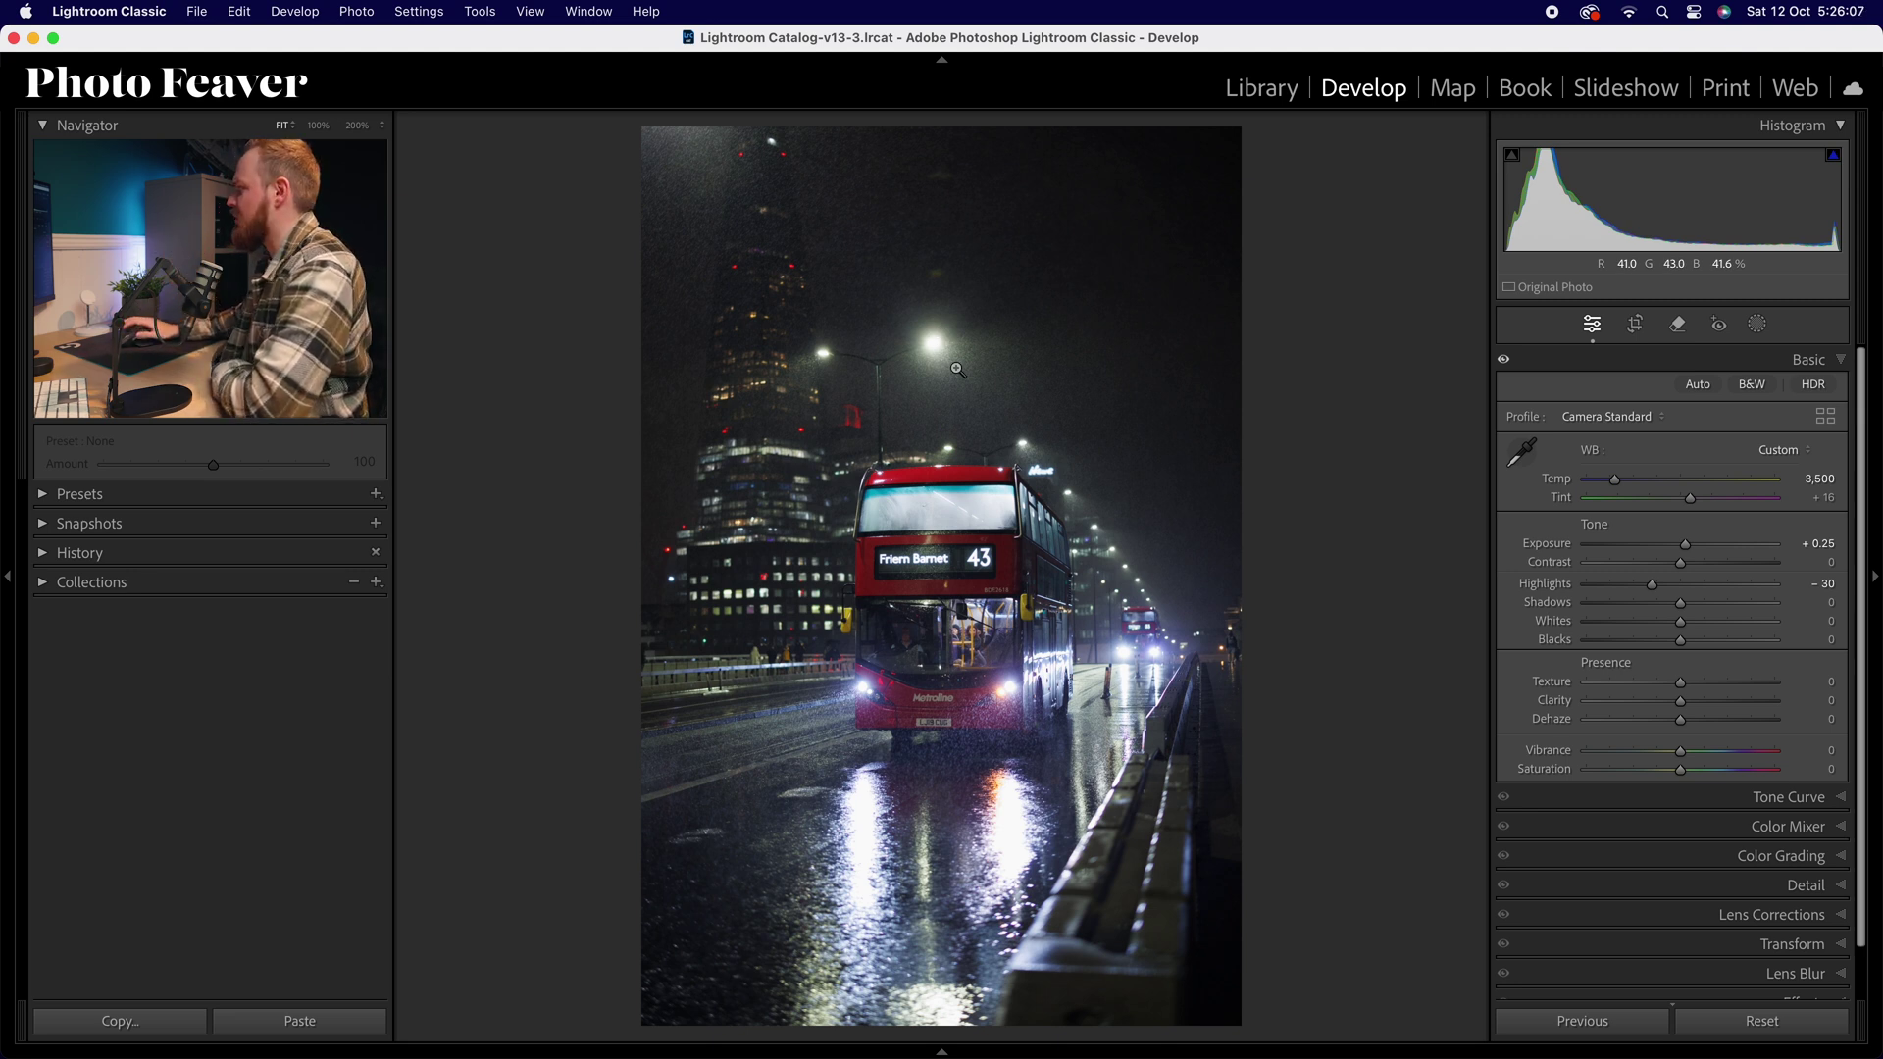
left_click_drag(1682, 610, 1718, 609)
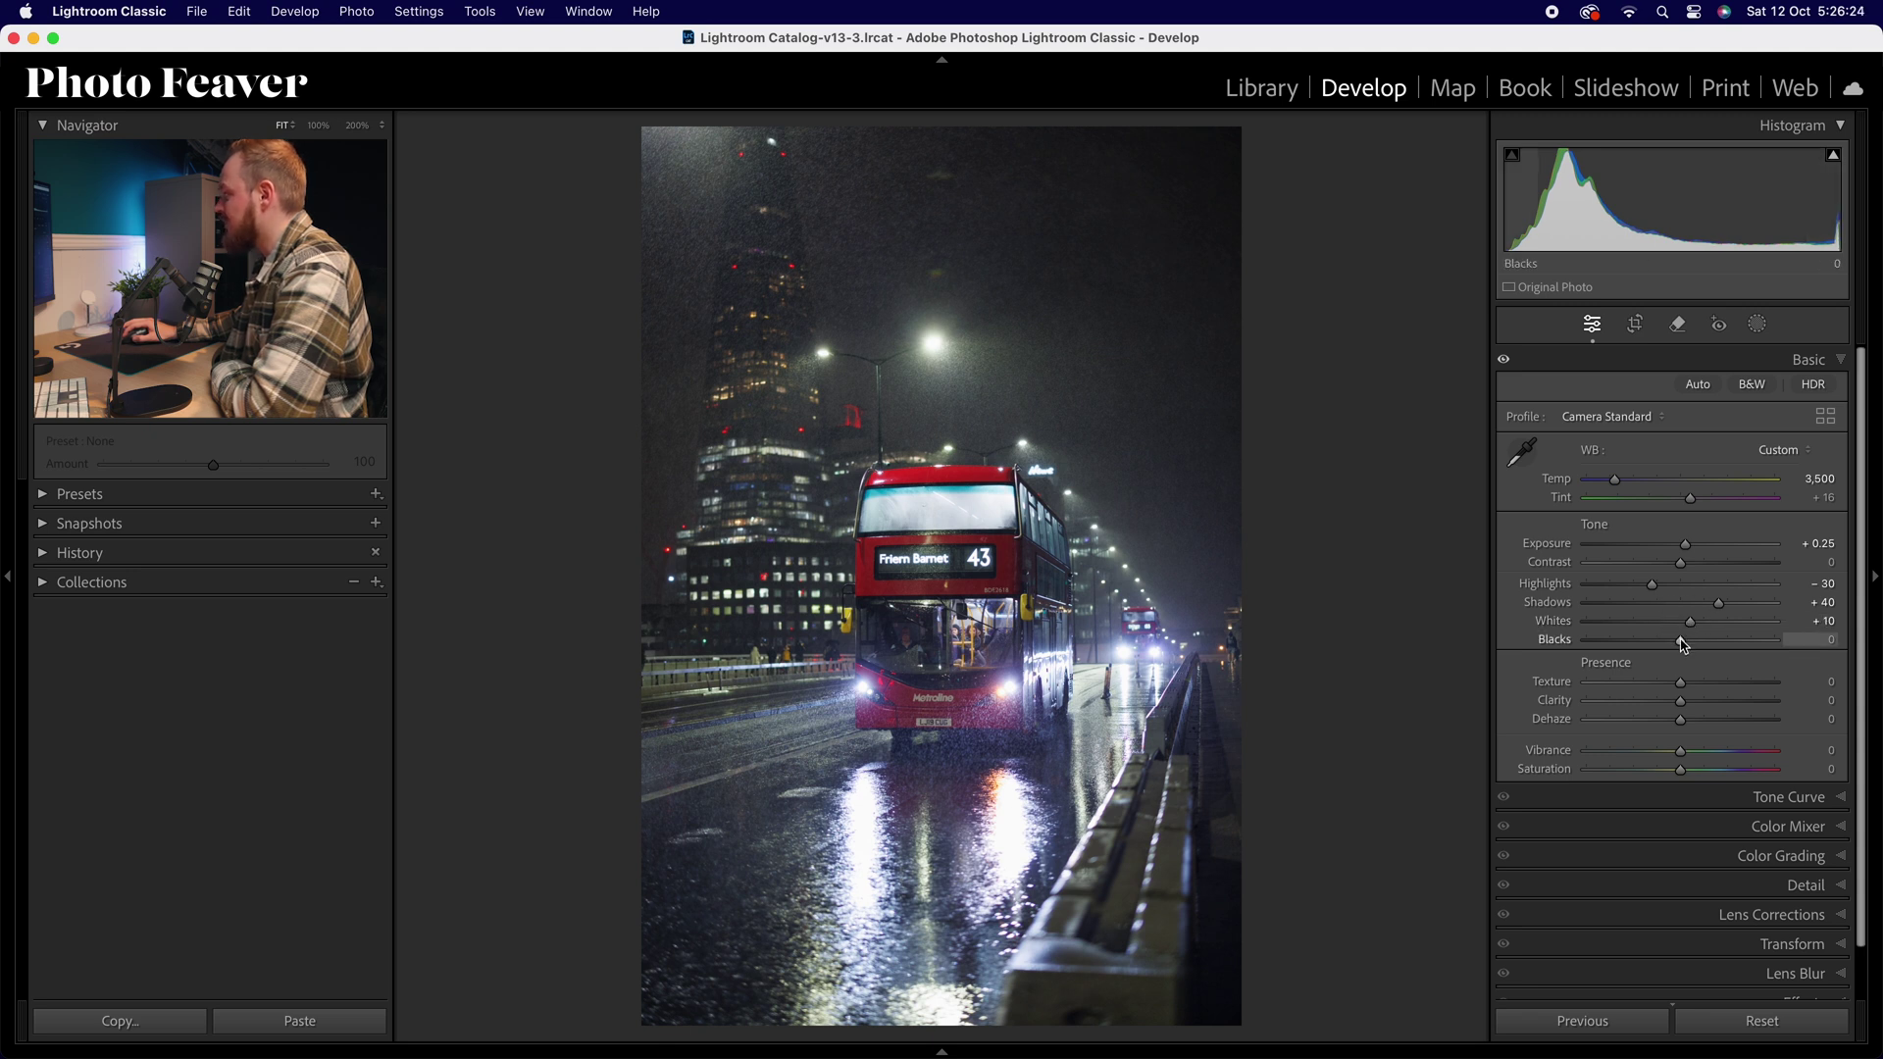
left_click_drag(1681, 646, 1670, 647)
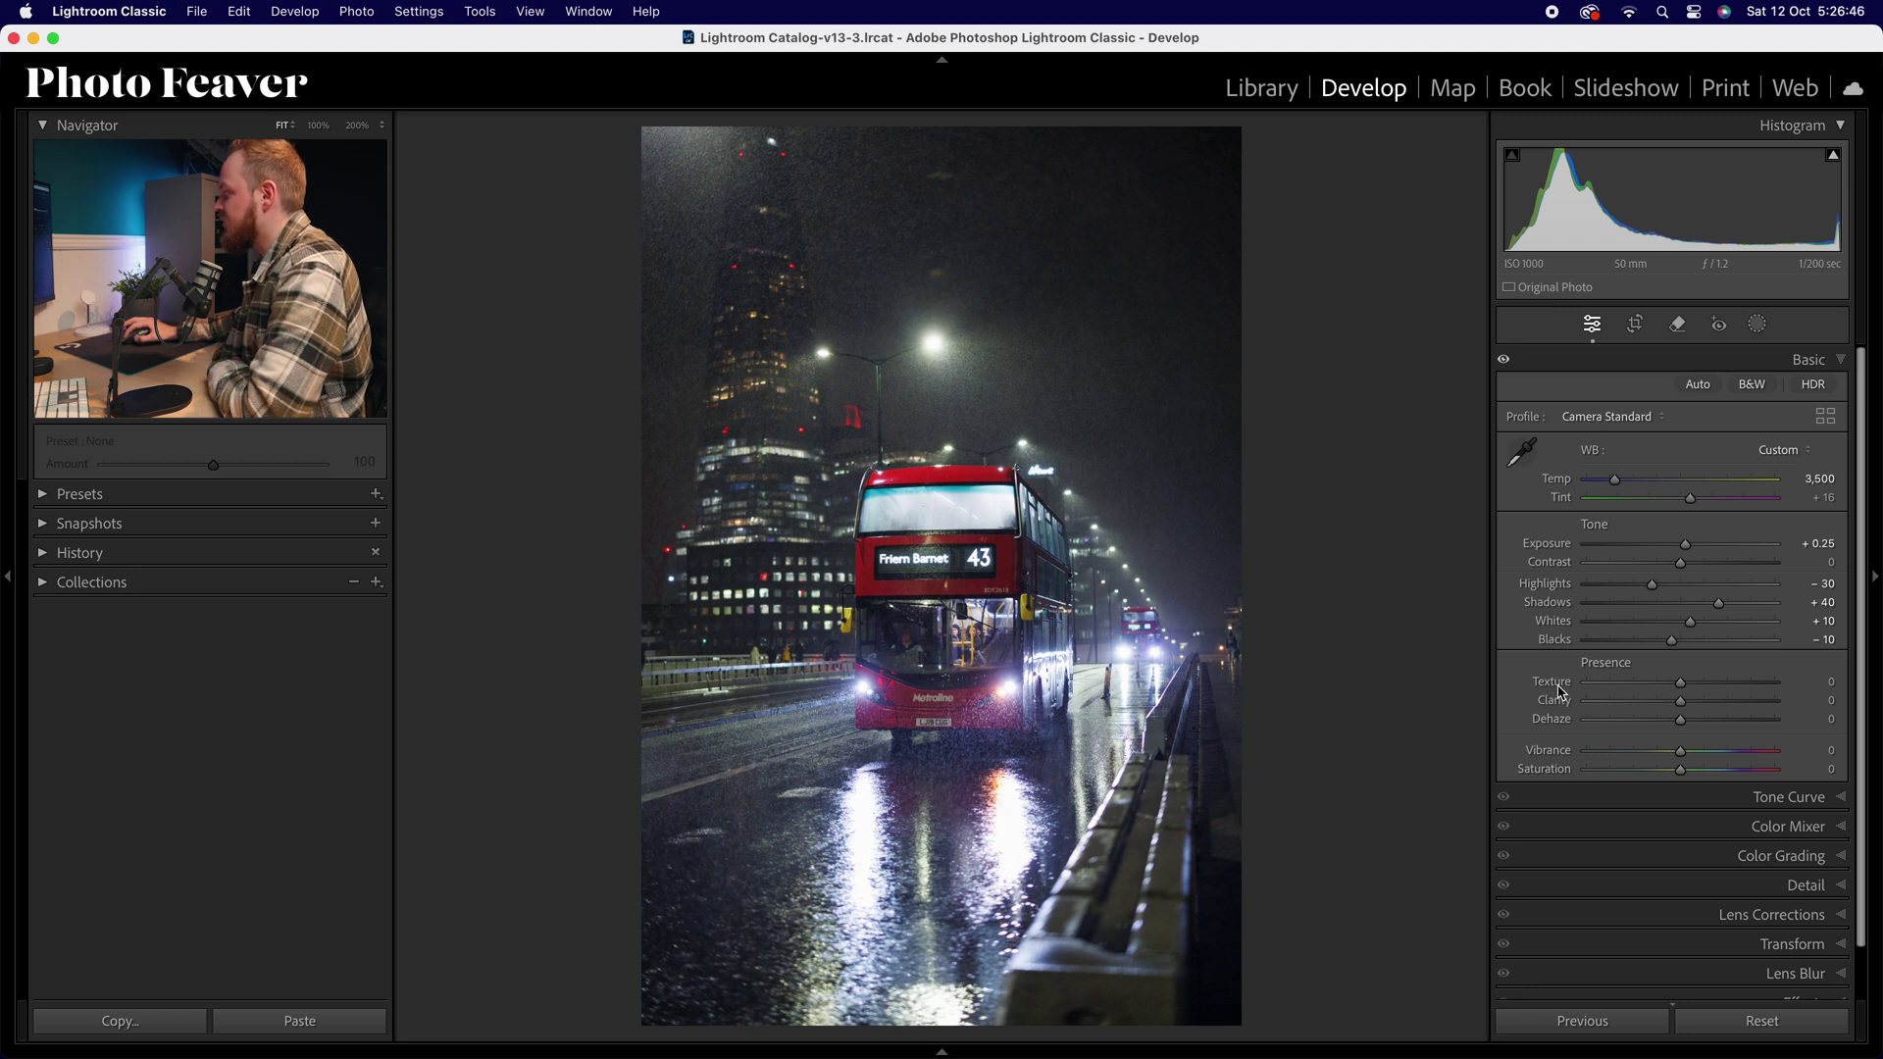
Step: Adjust the presence with Texture +10, Clarity +20, Vibrance +10 and Saturation +5, and collapse the Basic adjustments
left_click_drag(1680, 683, 1688, 689)
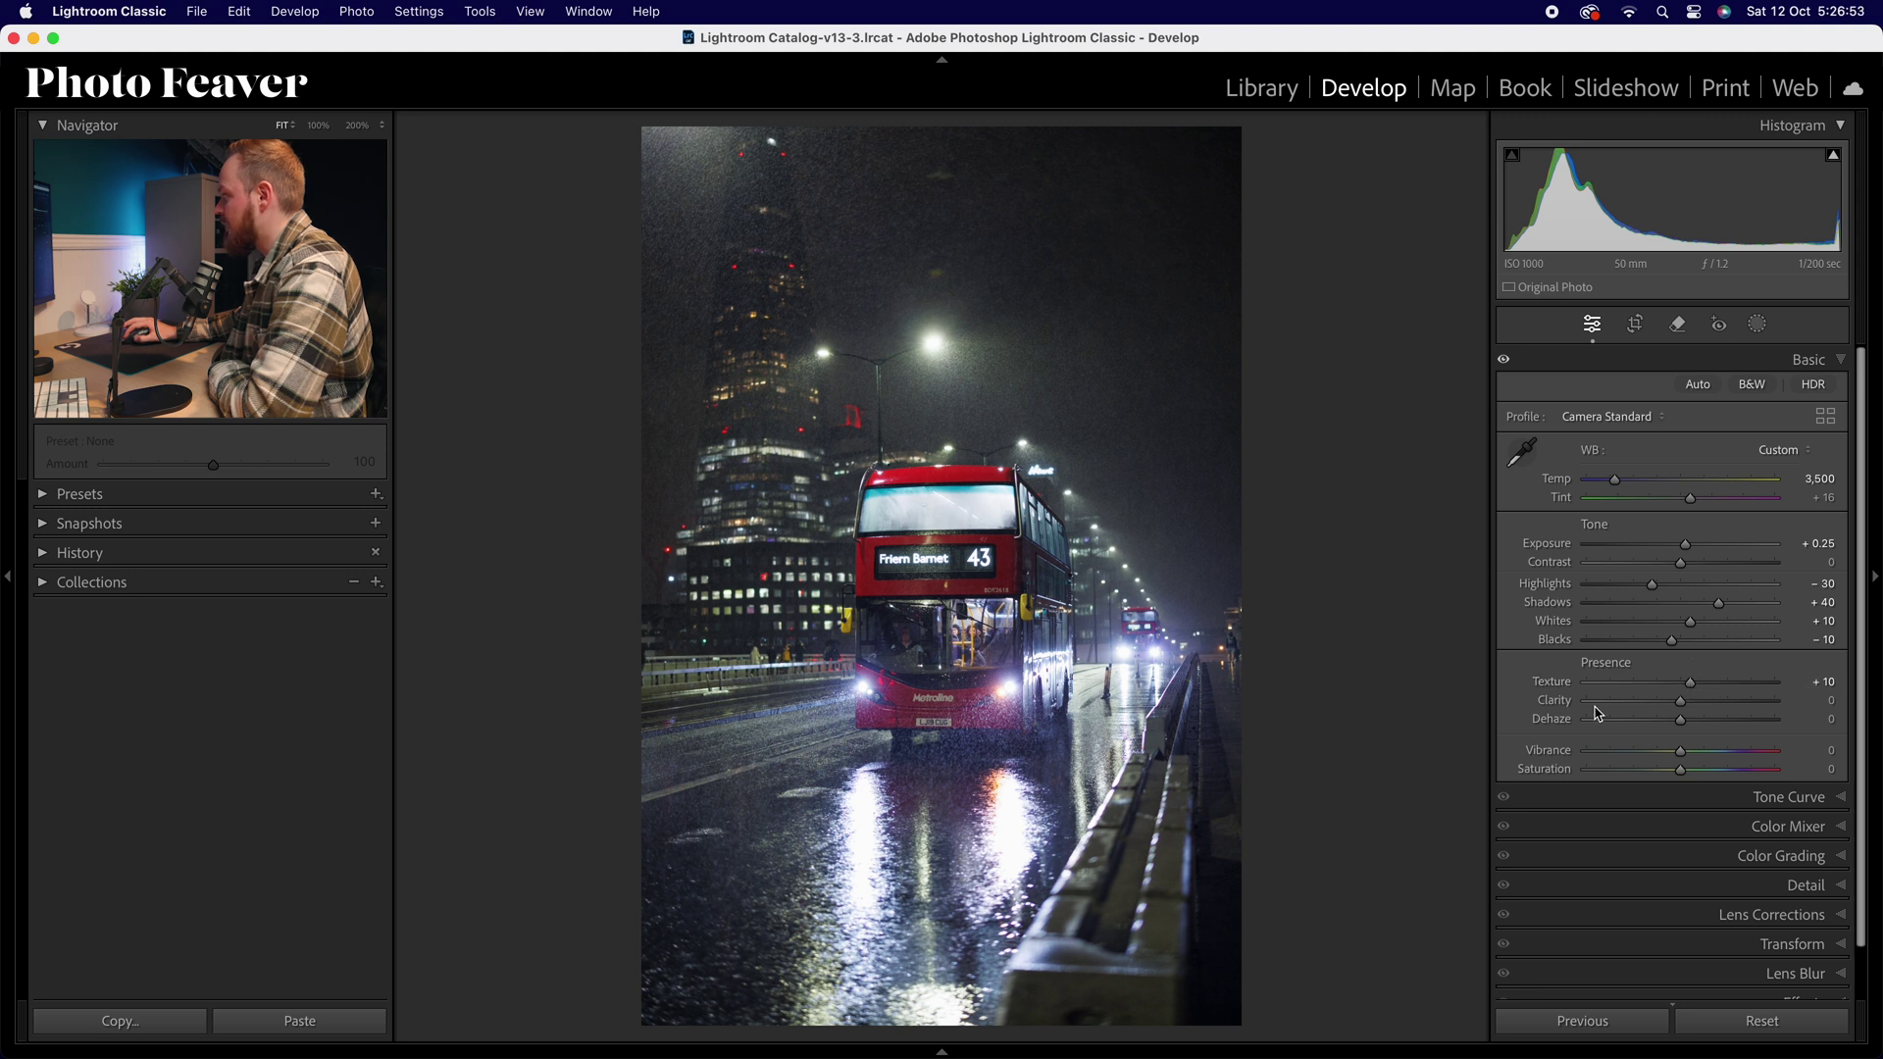
left_click_drag(1684, 708, 1692, 706)
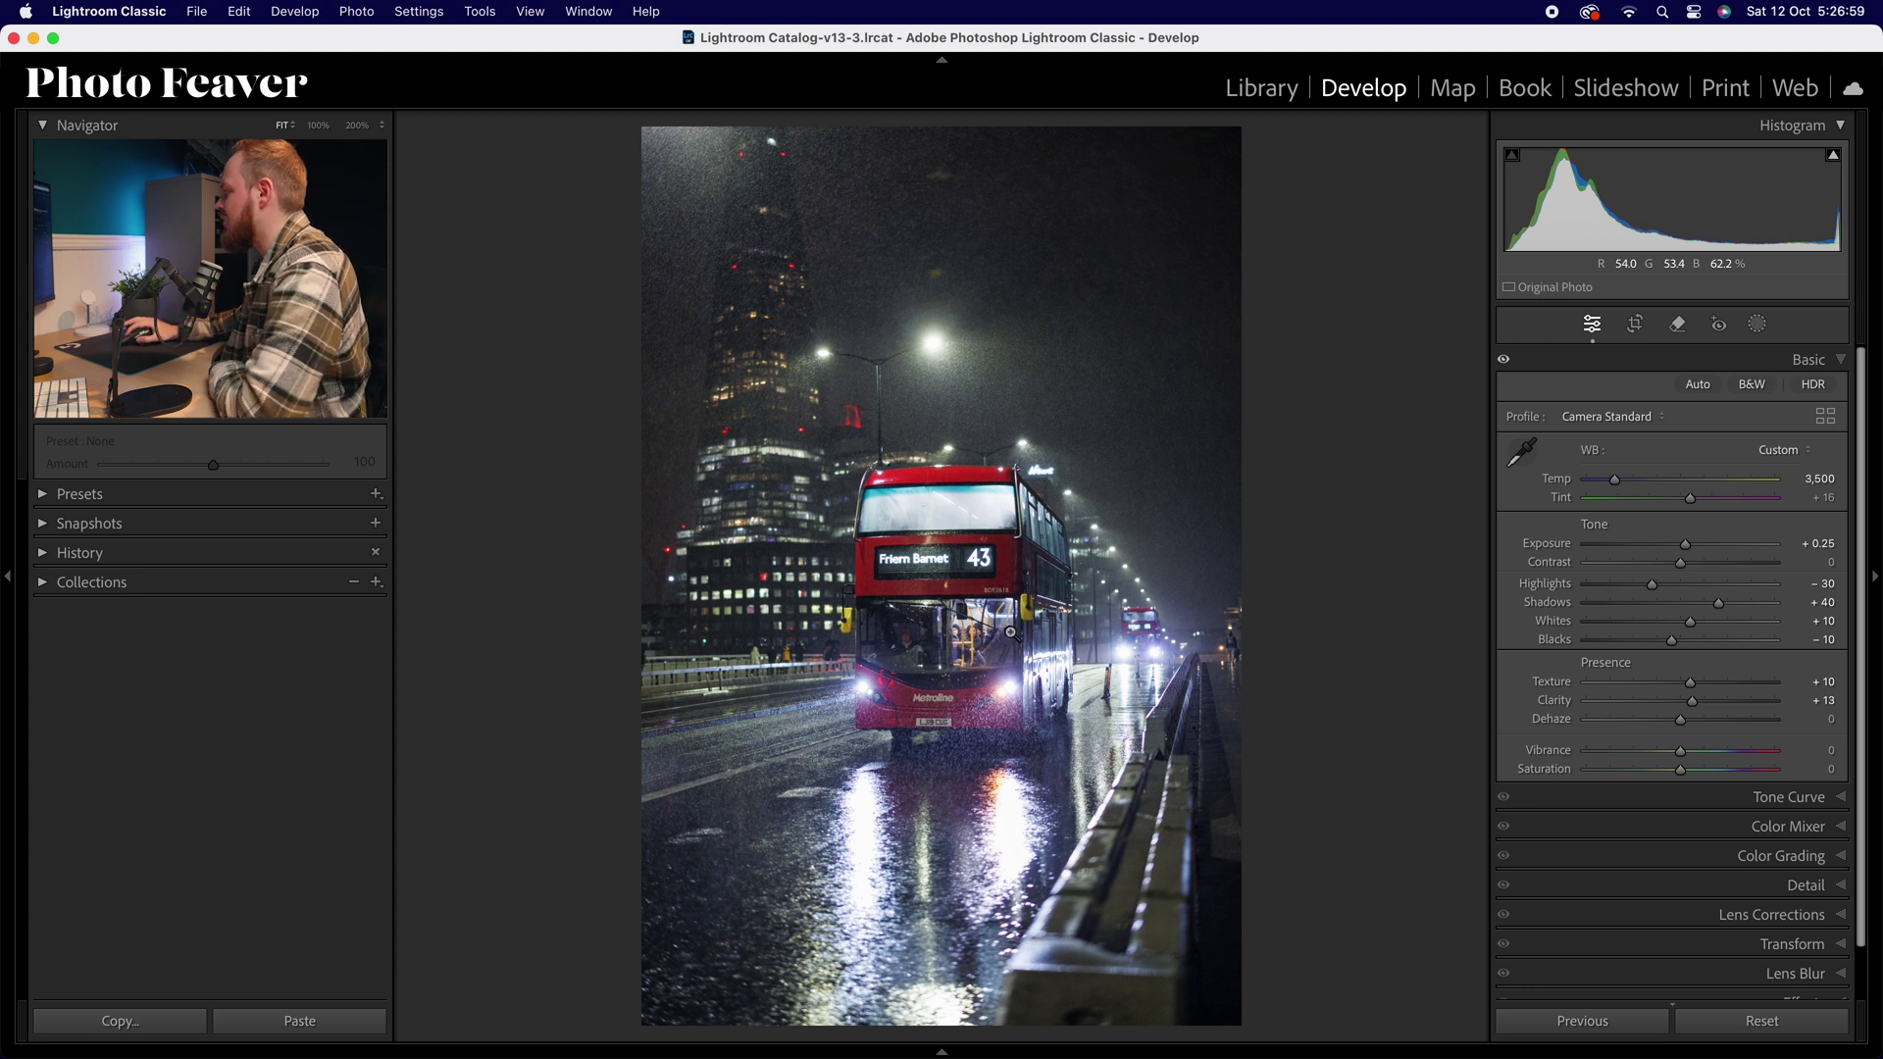
left_click_drag(1698, 699, 1705, 708)
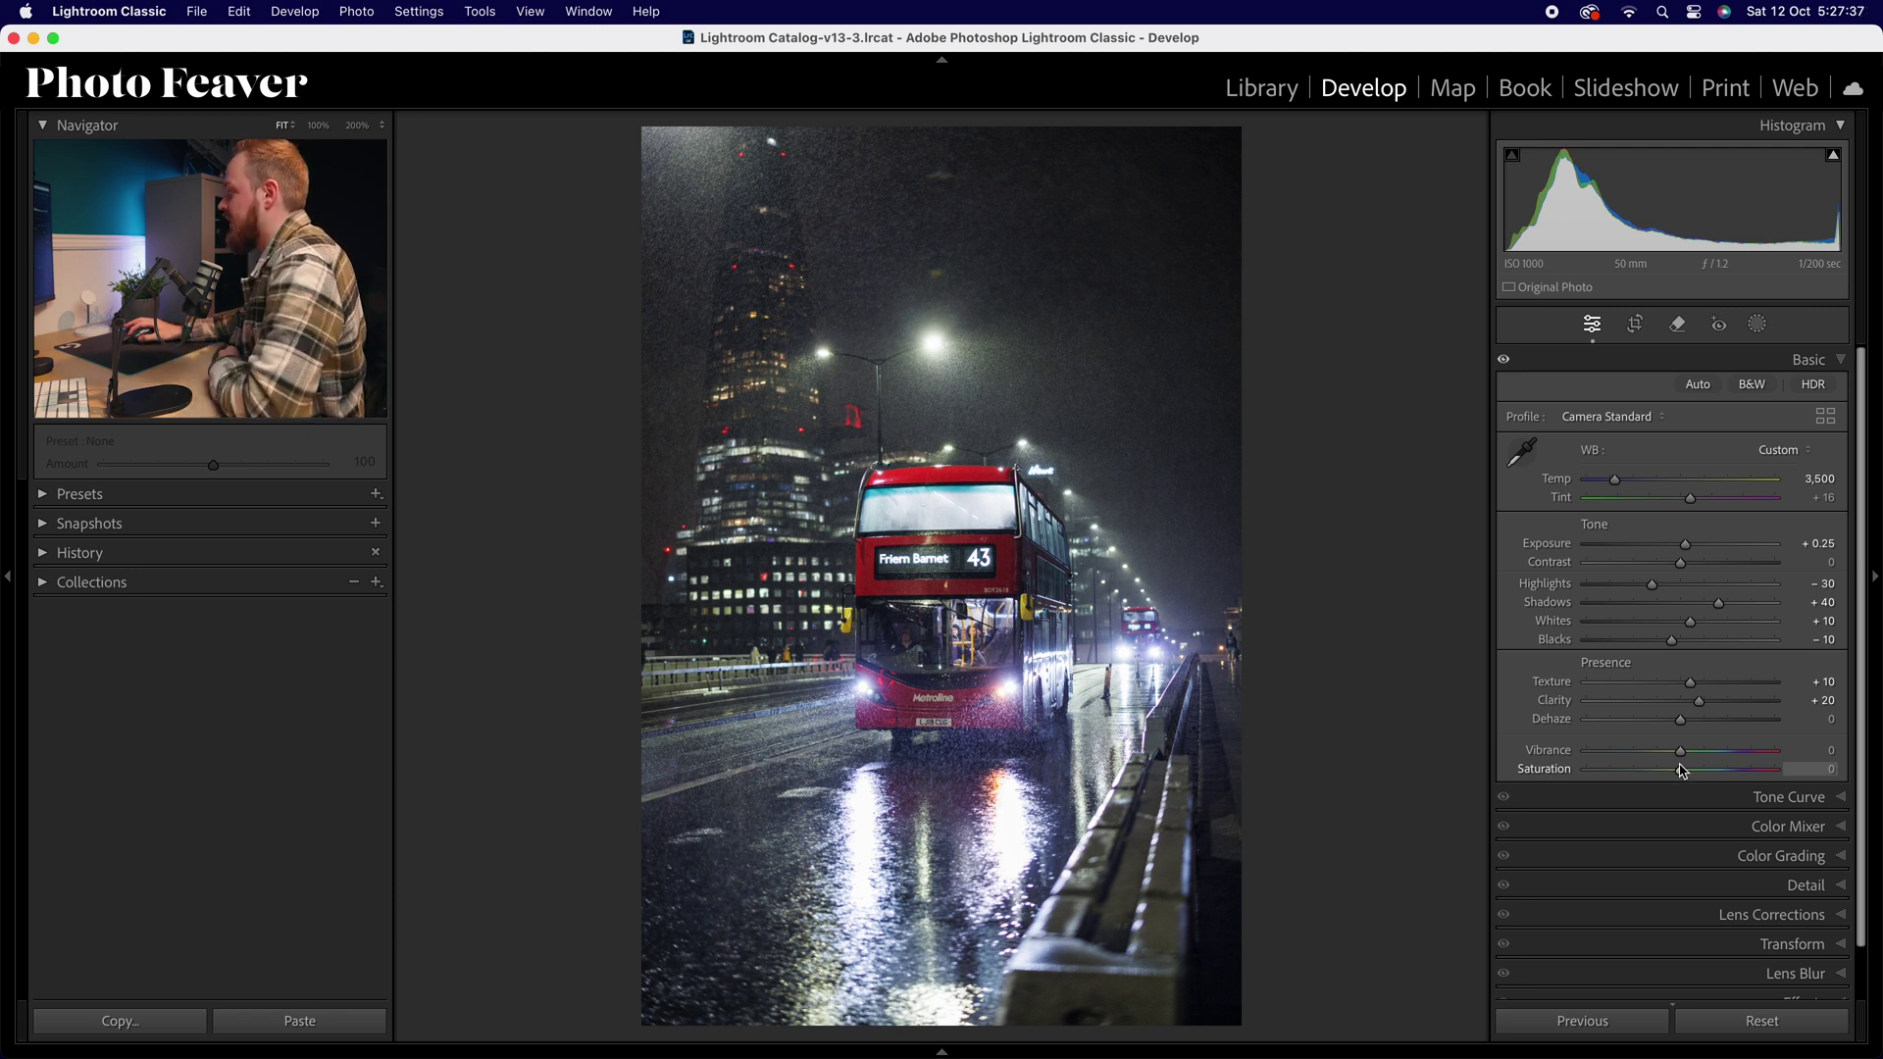
left_click_drag(1682, 756, 1688, 756)
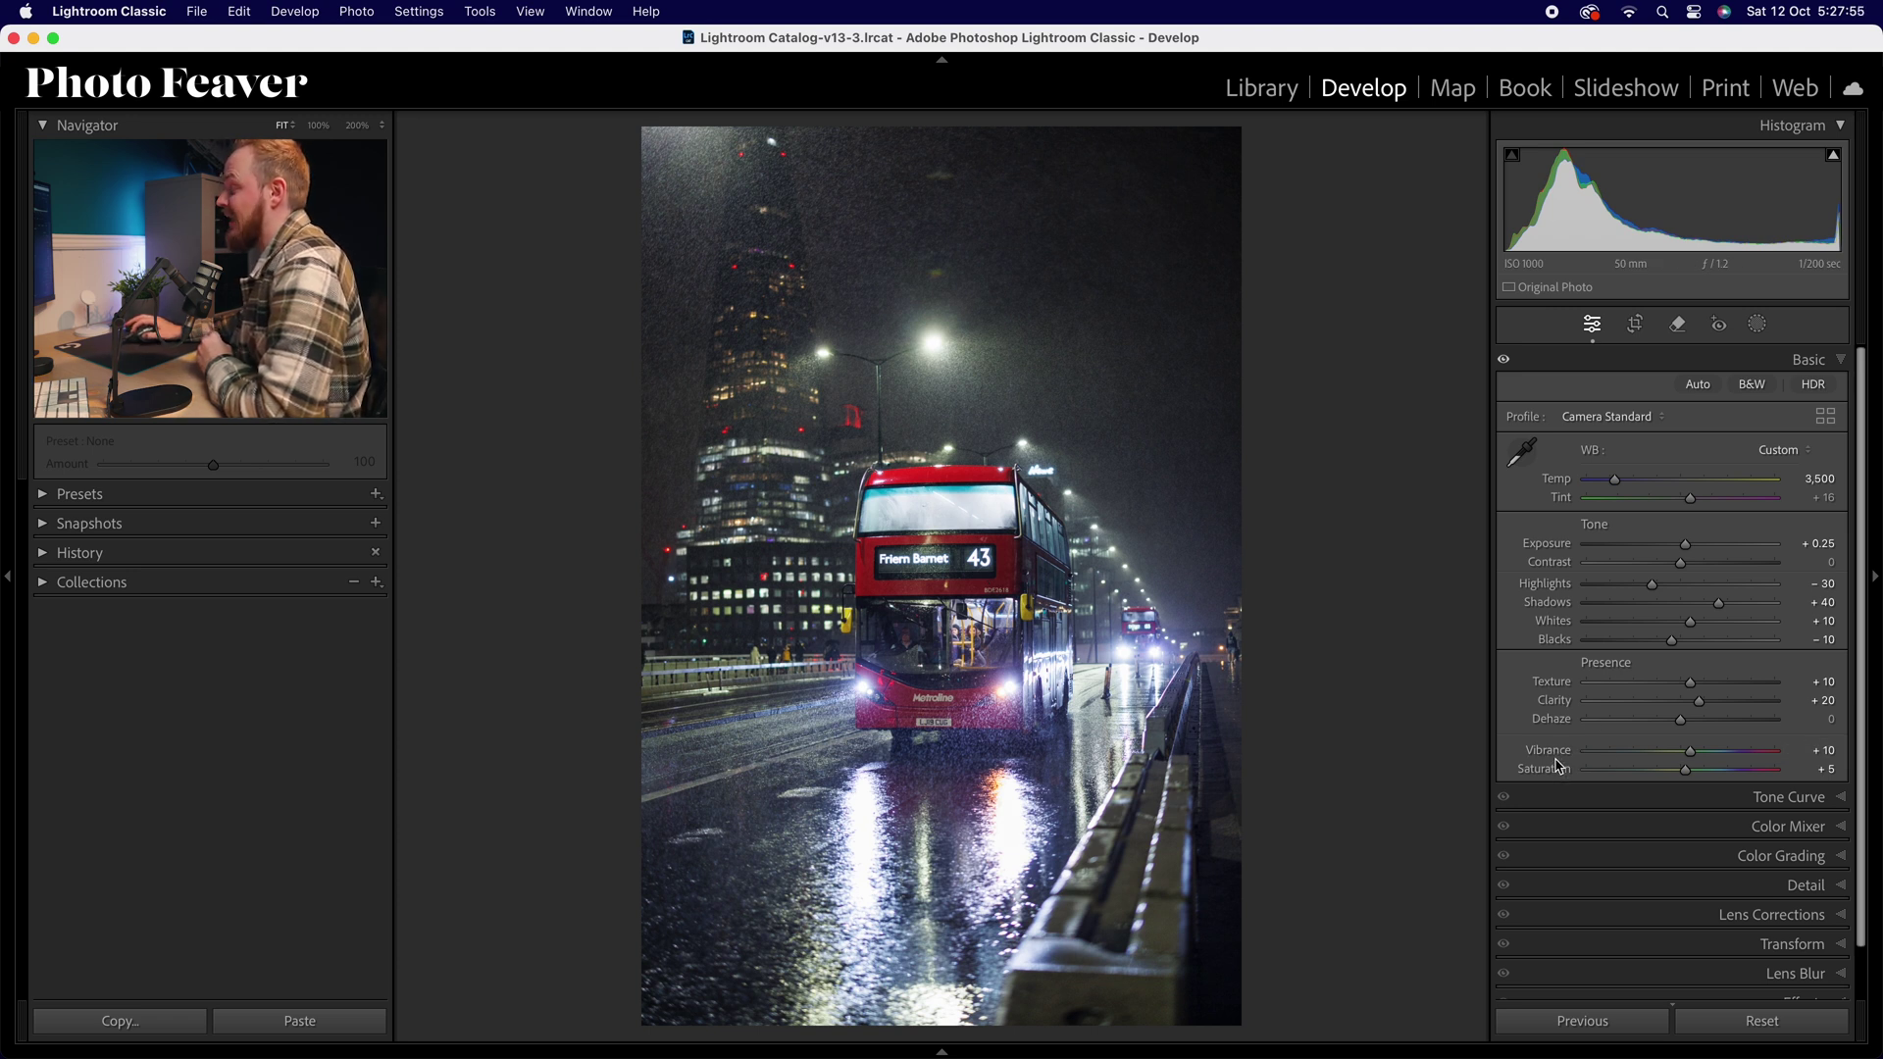
left_click(1815, 360)
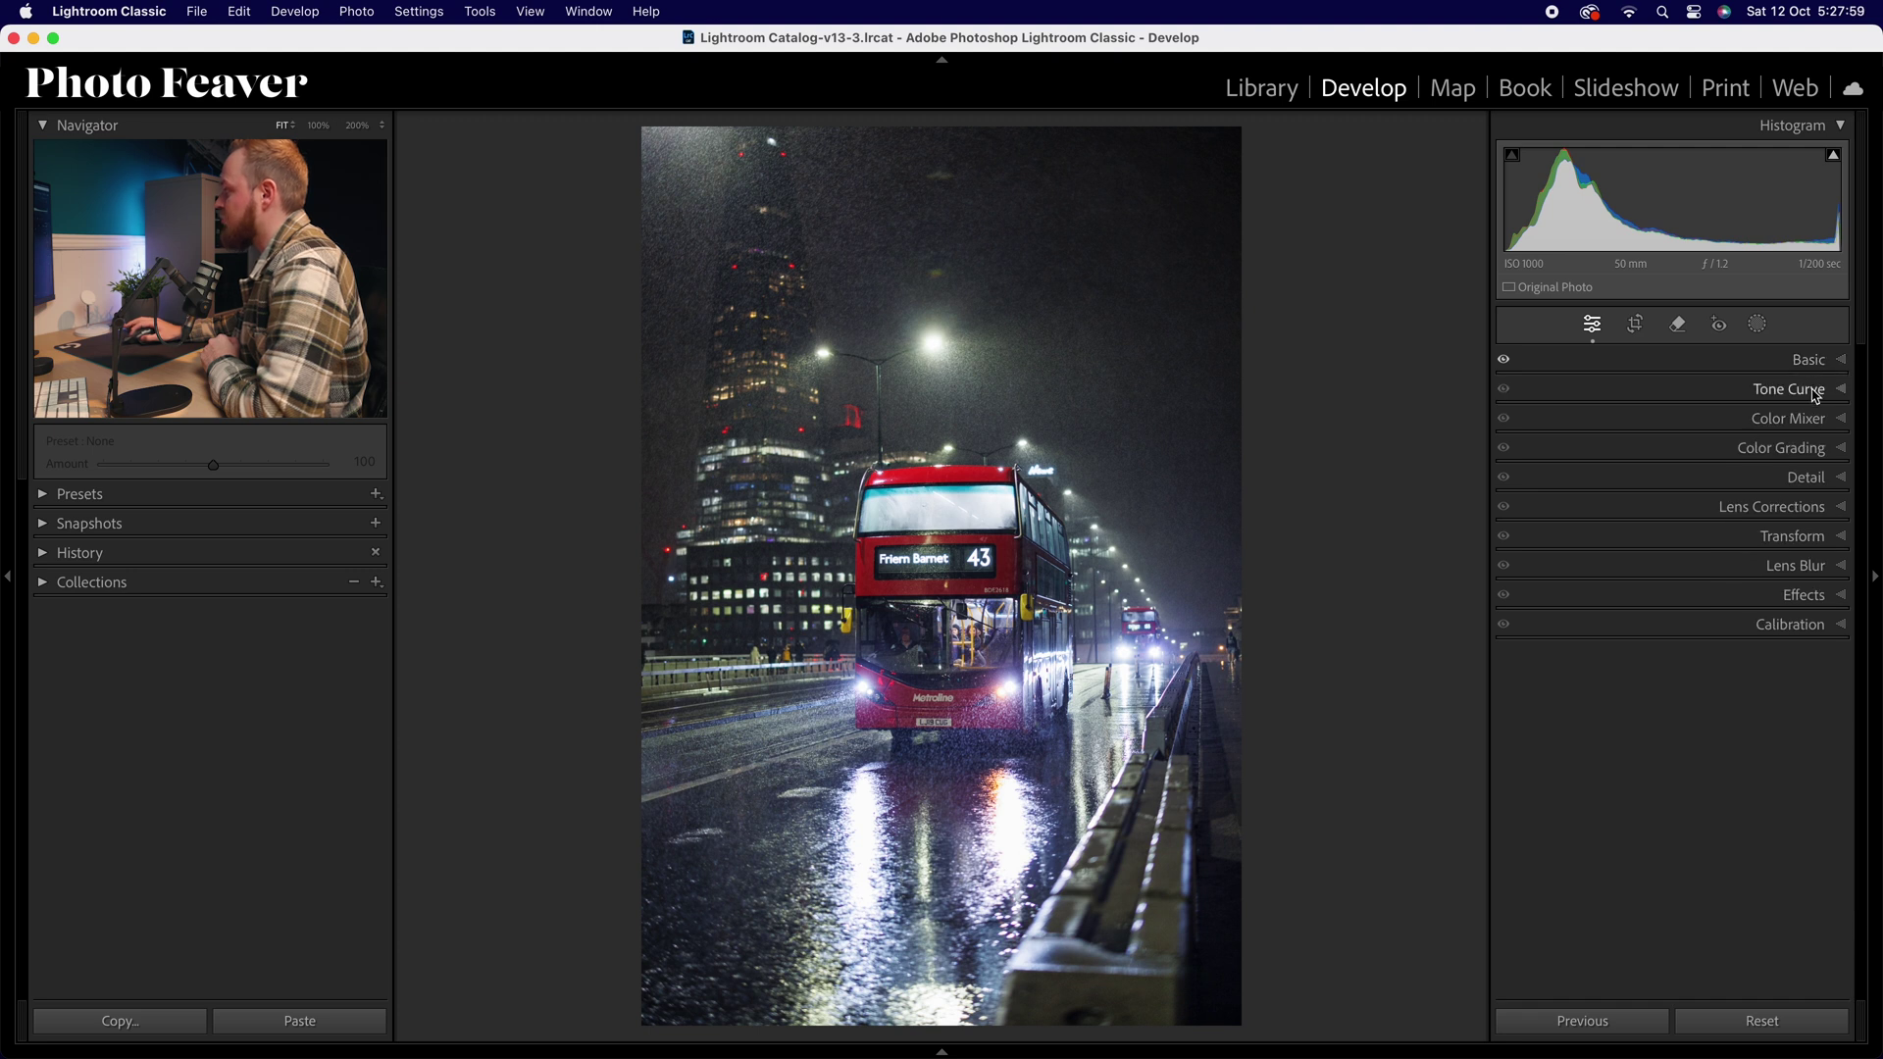
Step: Shape the red channel's tone curve with lifted blacks, a shadow point at input 77, output 63, and a highlight point at about 188/202
left_click(1816, 392)
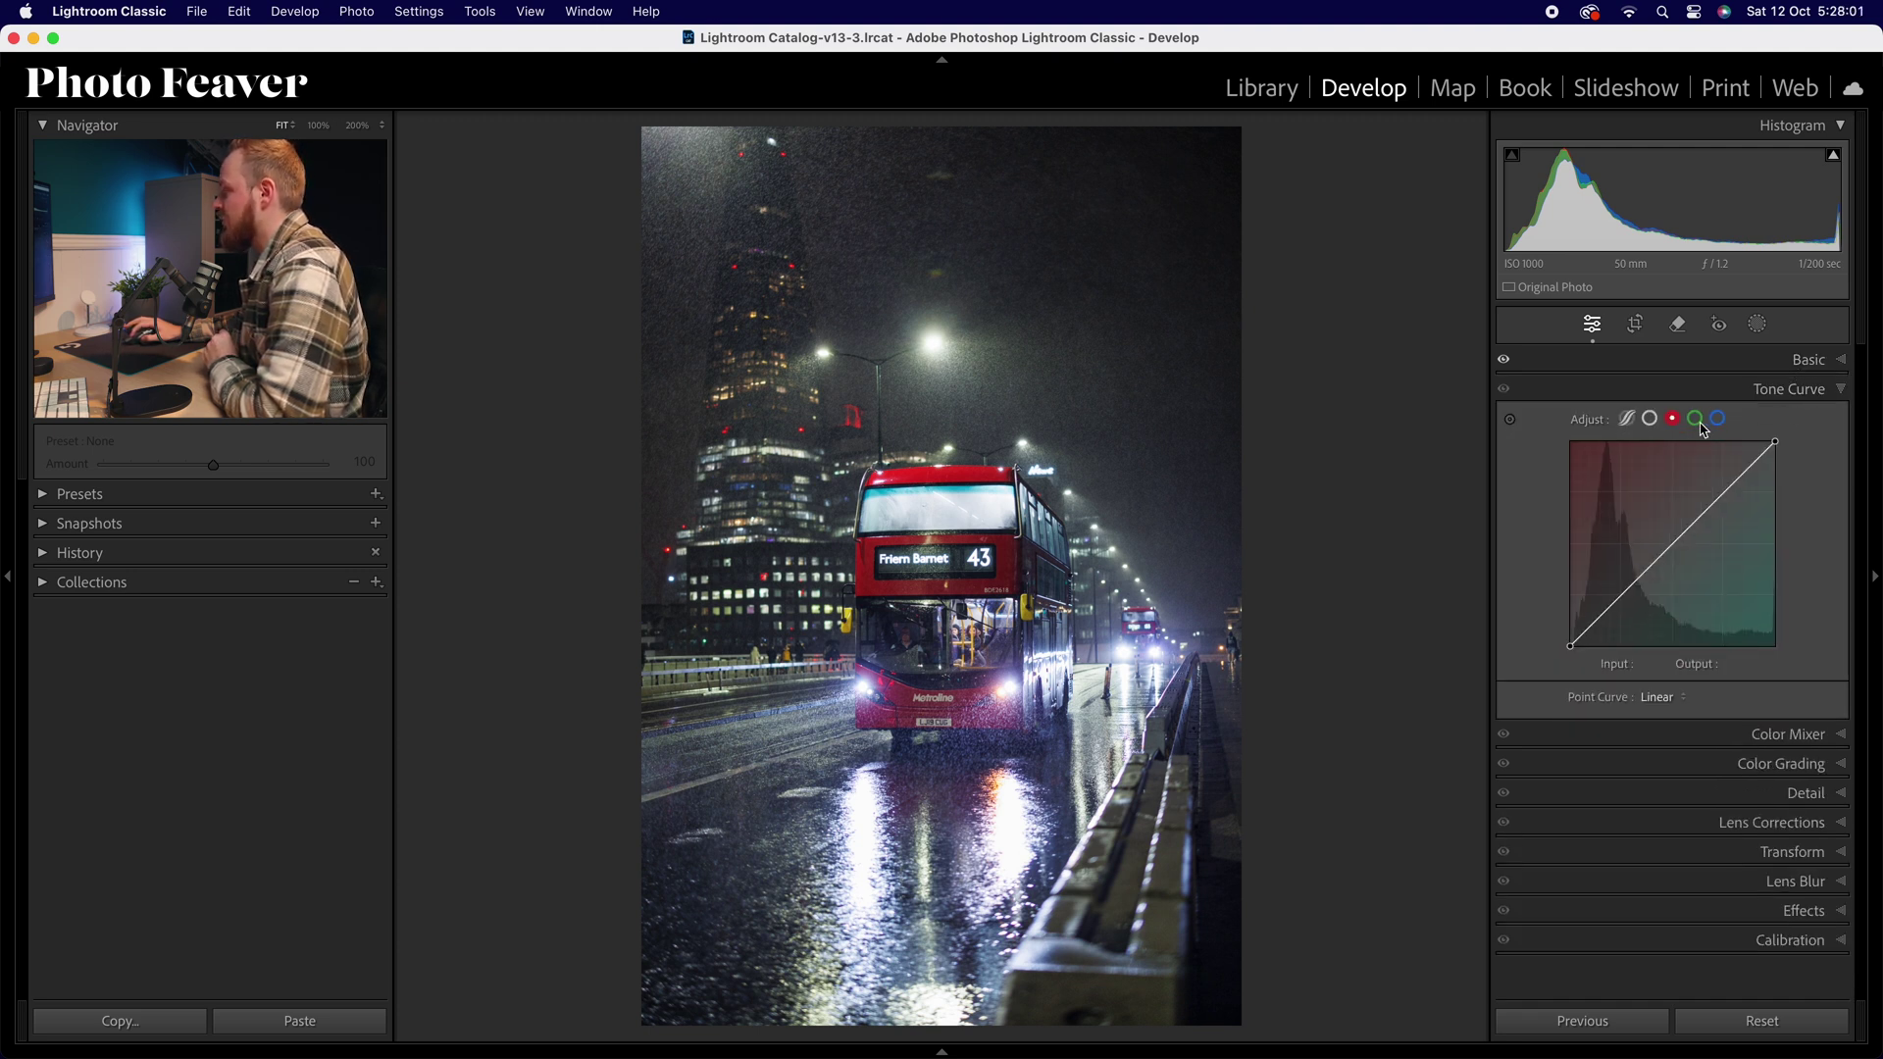
left_click(1651, 420)
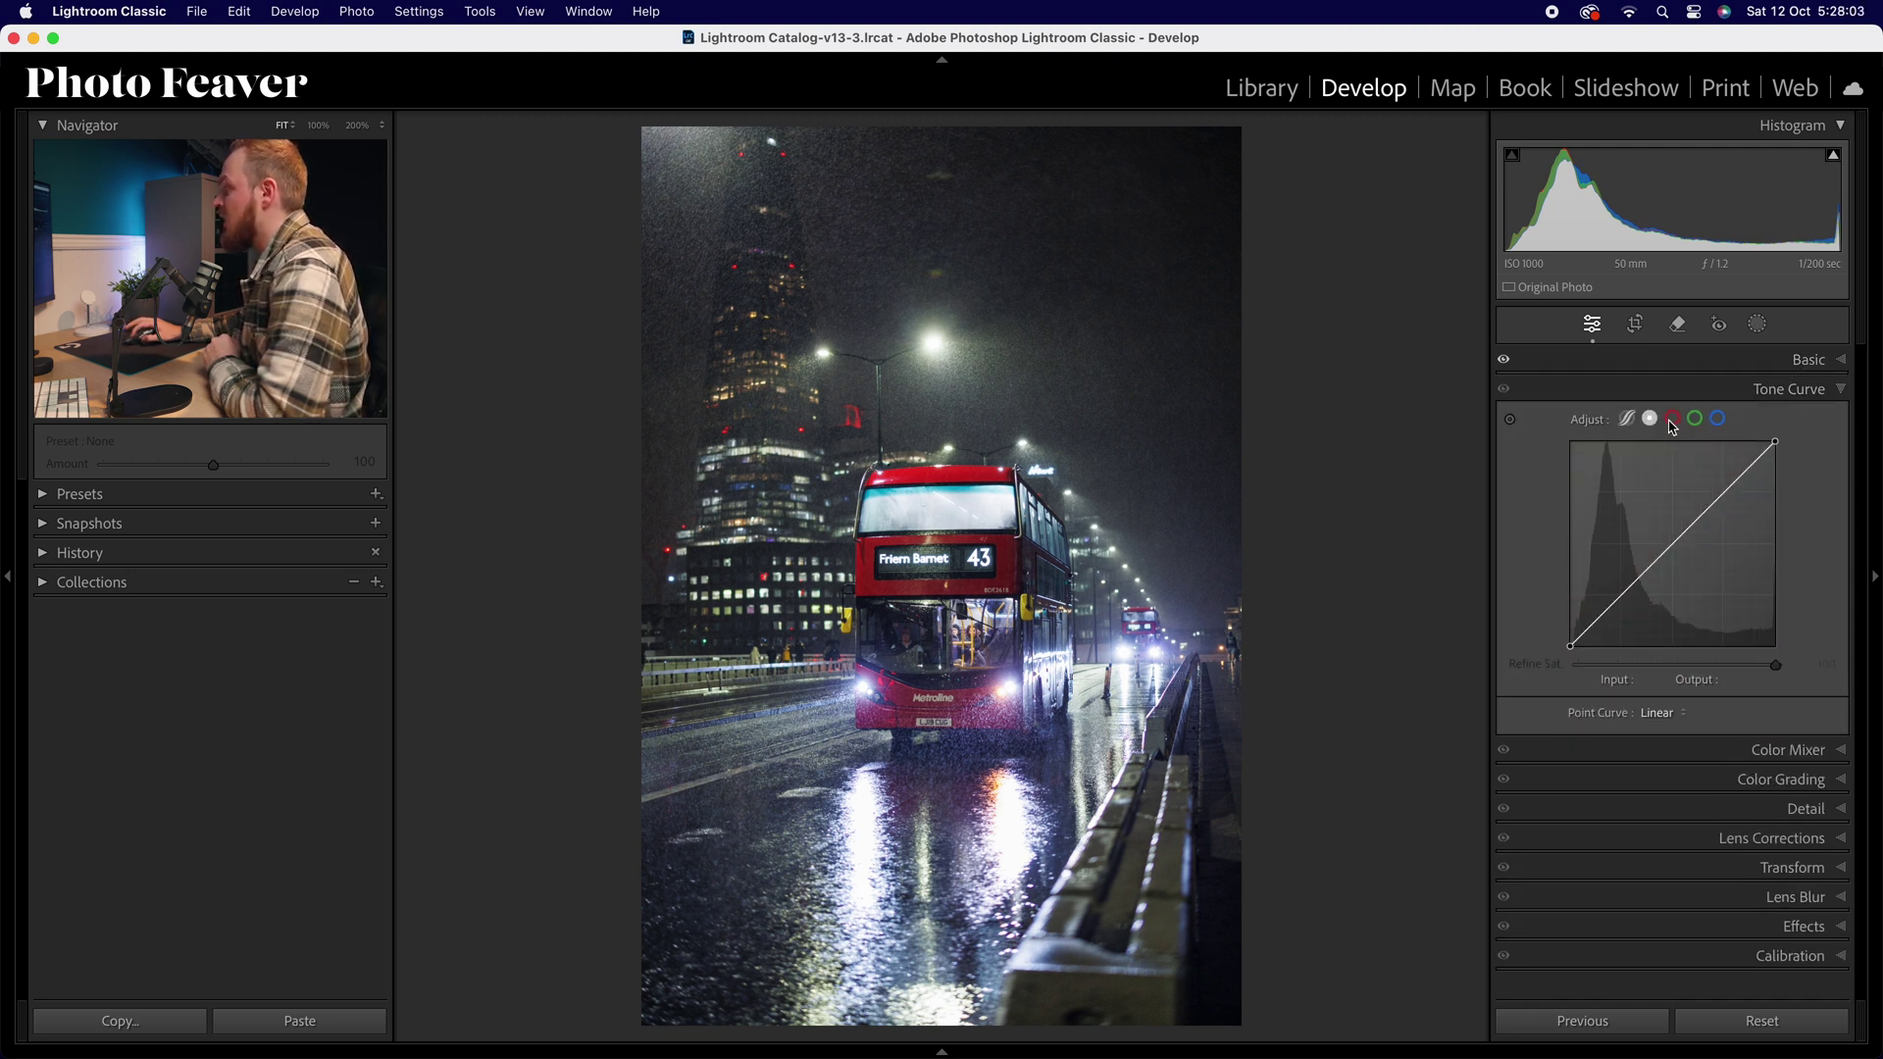
left_click(1673, 420)
left_click(1695, 420)
left_click(1718, 419)
left_click(1673, 419)
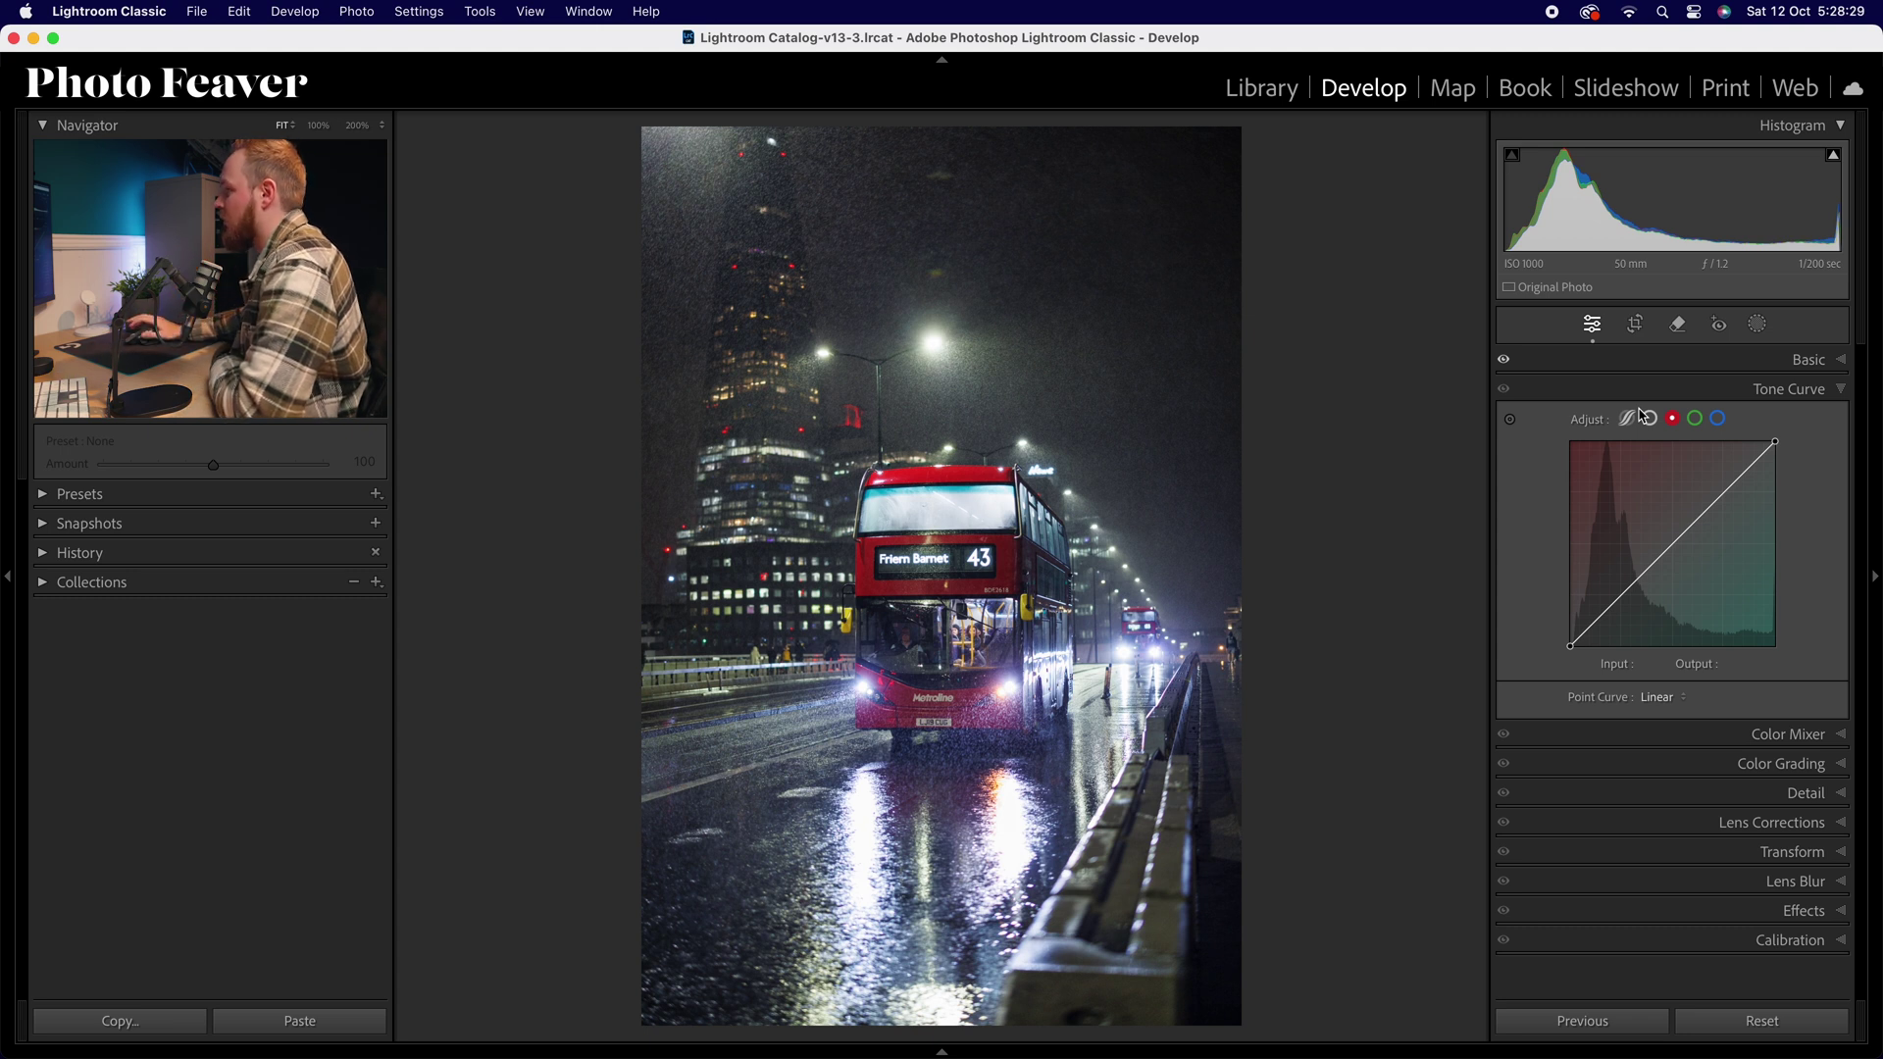
left_click_drag(1568, 646, 1632, 602)
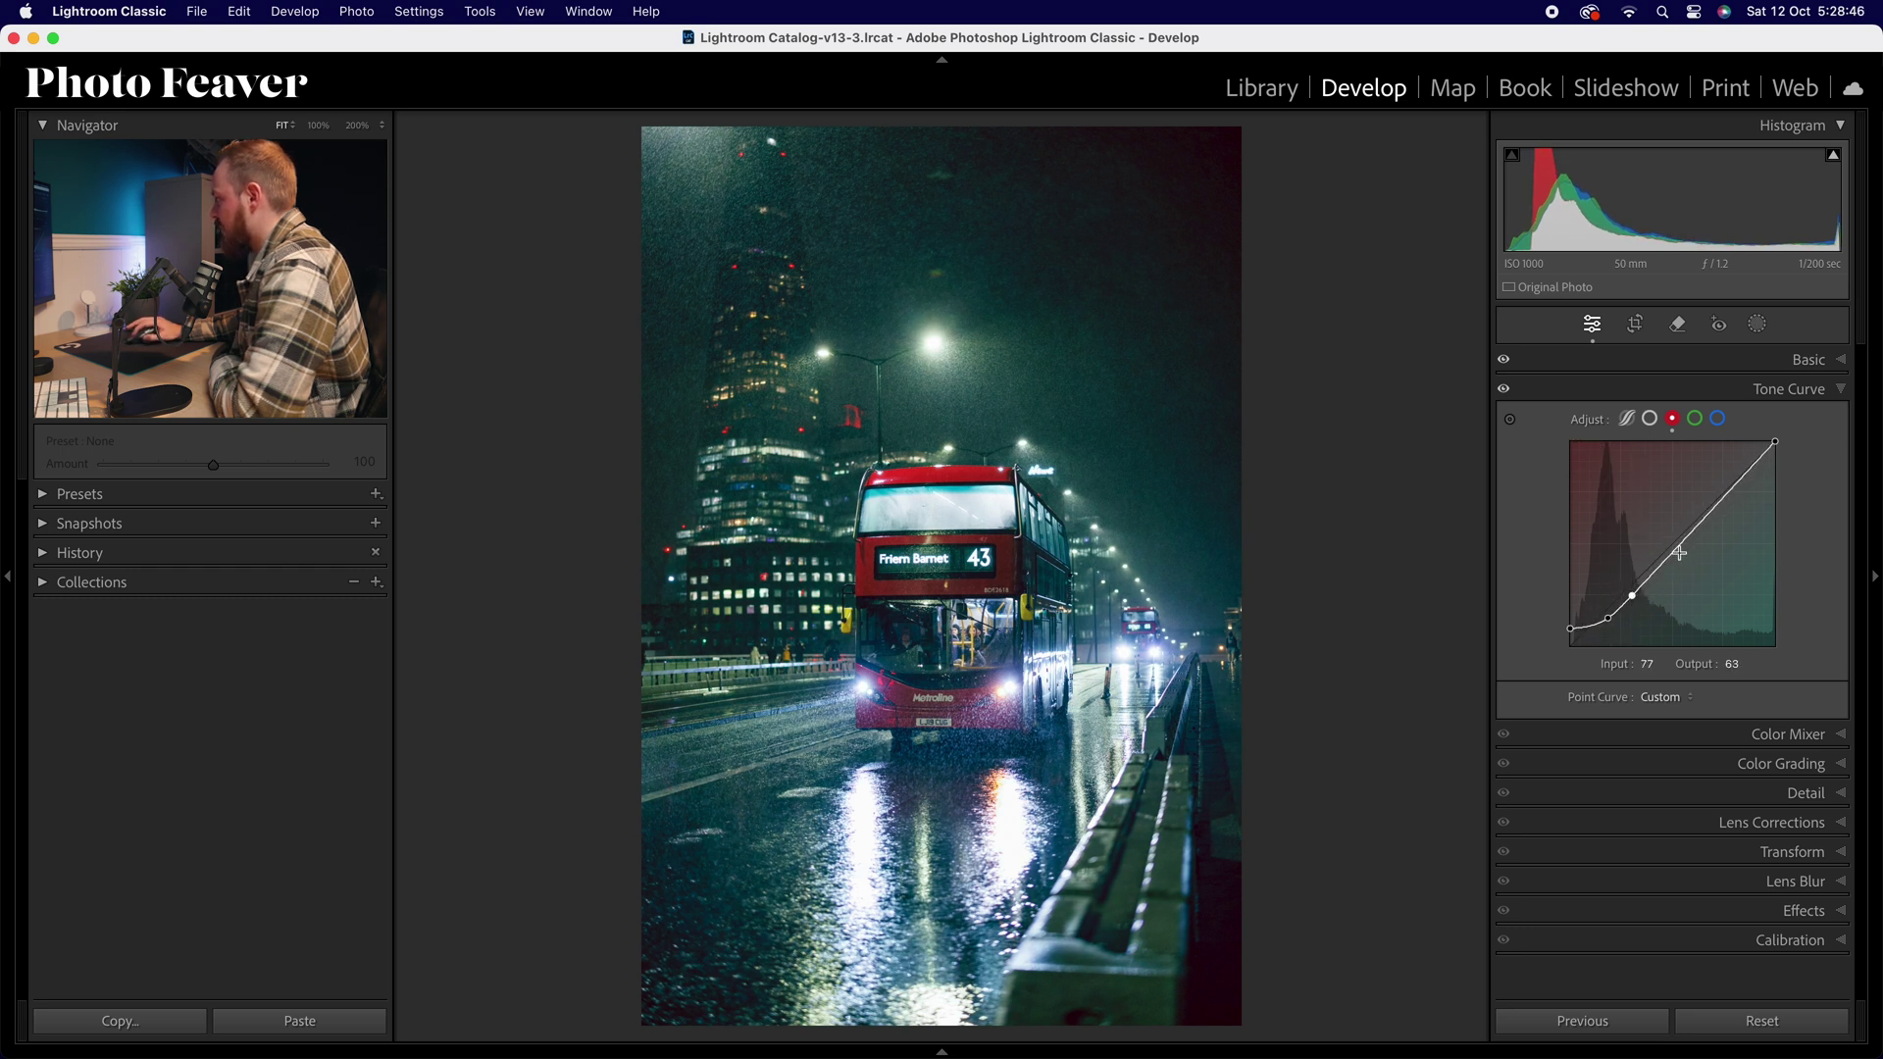
left_click_drag(1728, 498, 1726, 491)
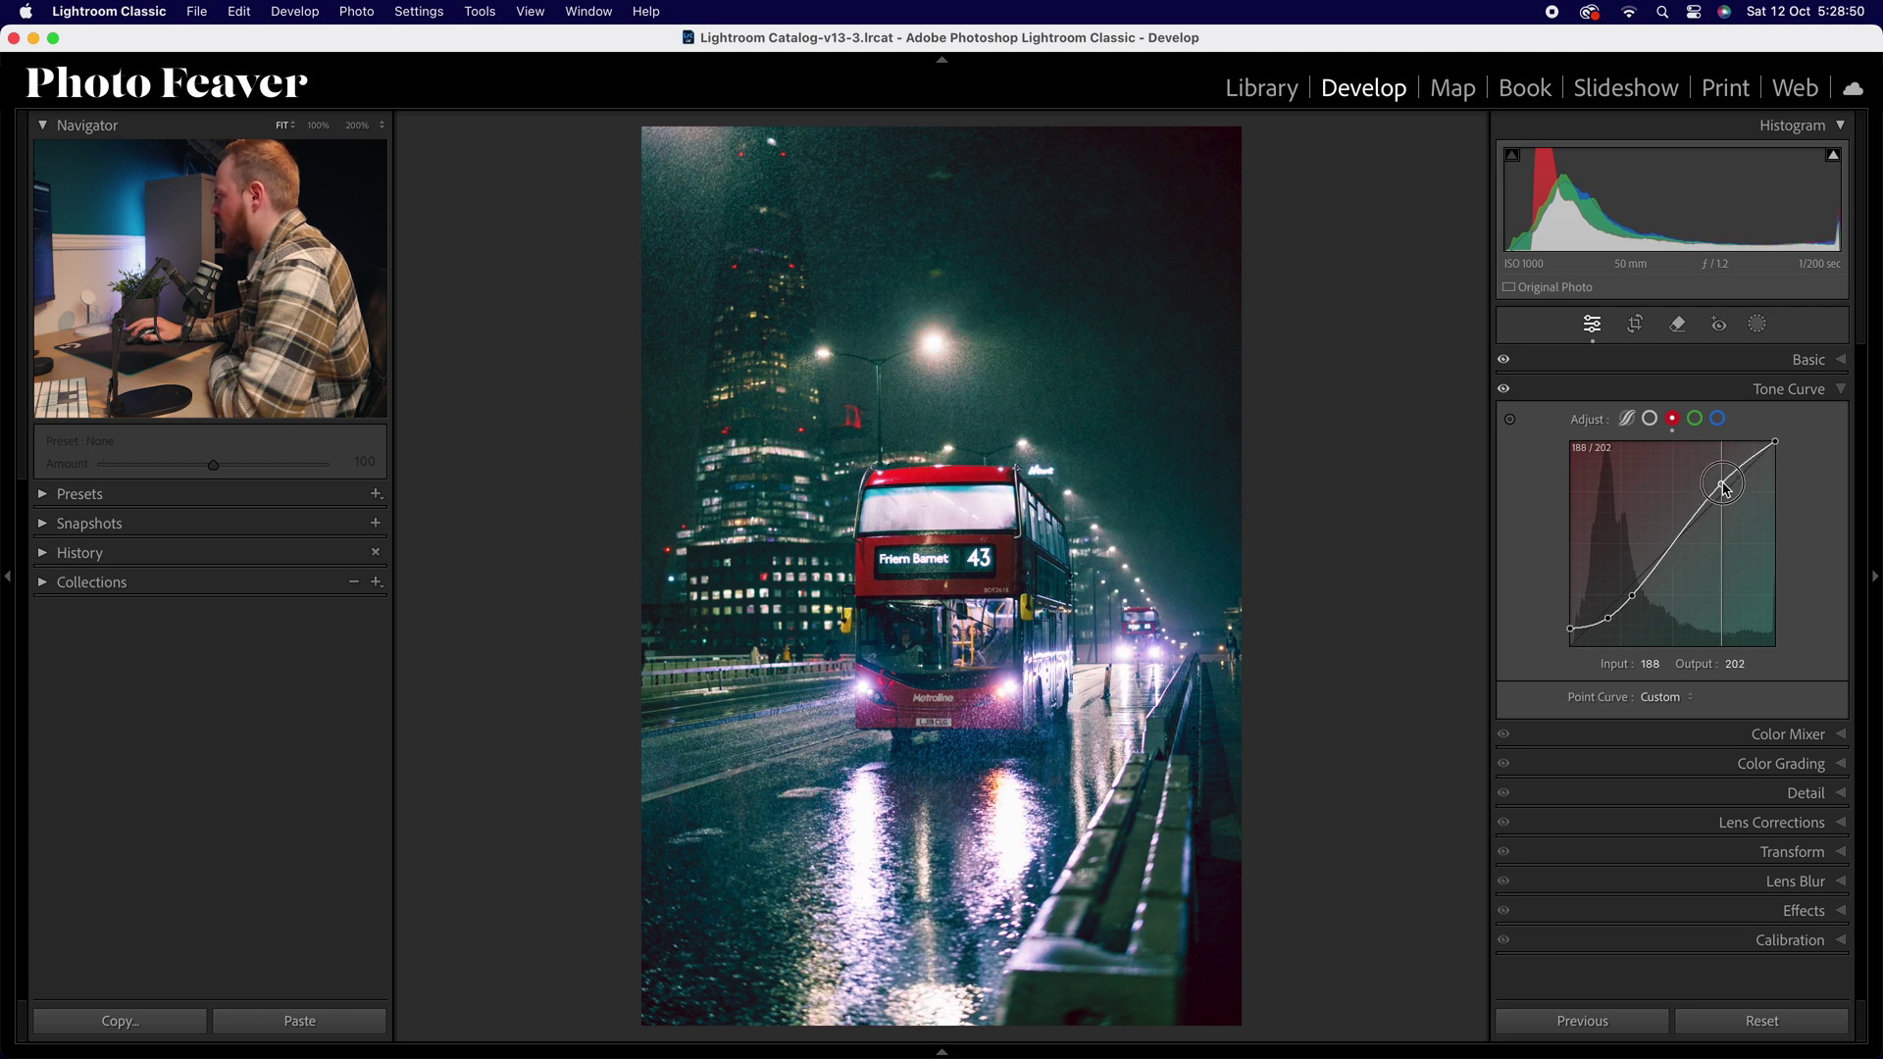
left_click_drag(1724, 487, 1722, 487)
Step: Refine the shadow end of the red channel's curve, placing the upper shadow point at input 70, output 60
mouse_move(1608, 614)
left_mouse_down()
mouse_move(1627, 627)
mouse_move(1641, 599)
left_mouse_up()
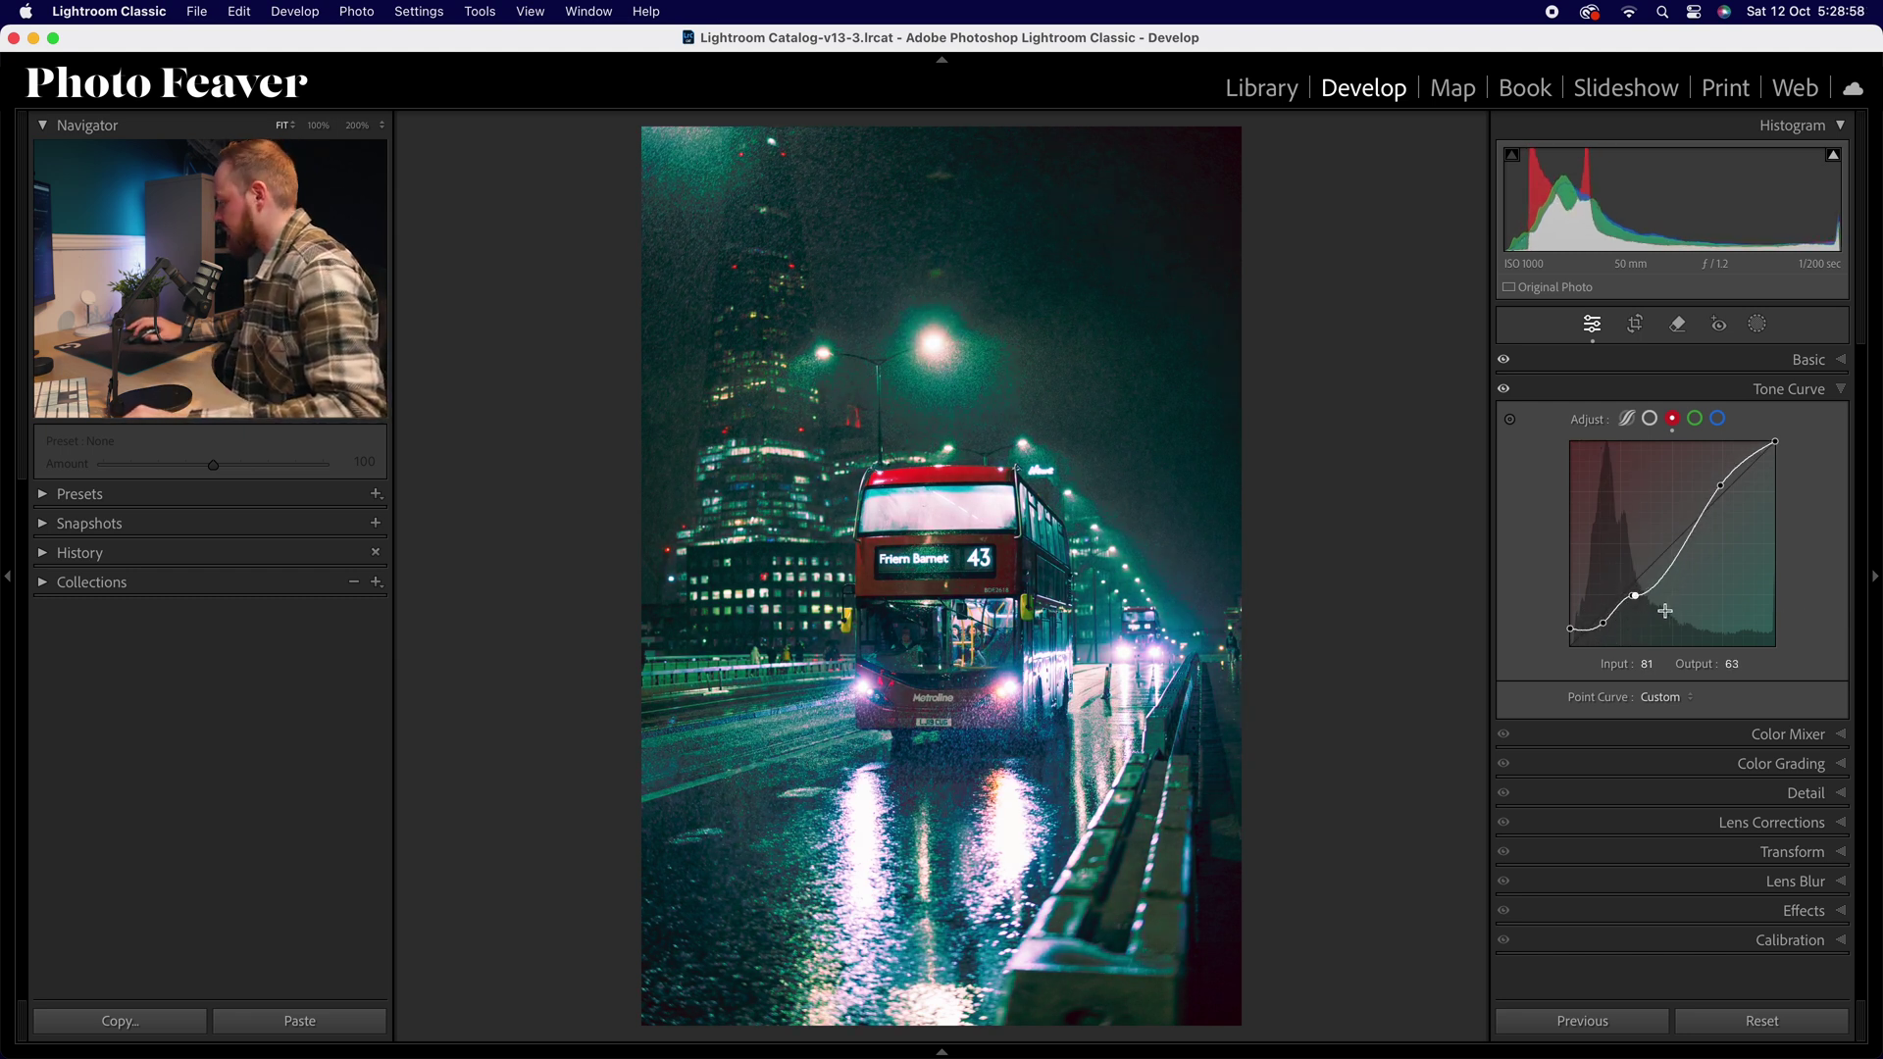
key("super+z")
left_click_drag(1635, 608, 1627, 602)
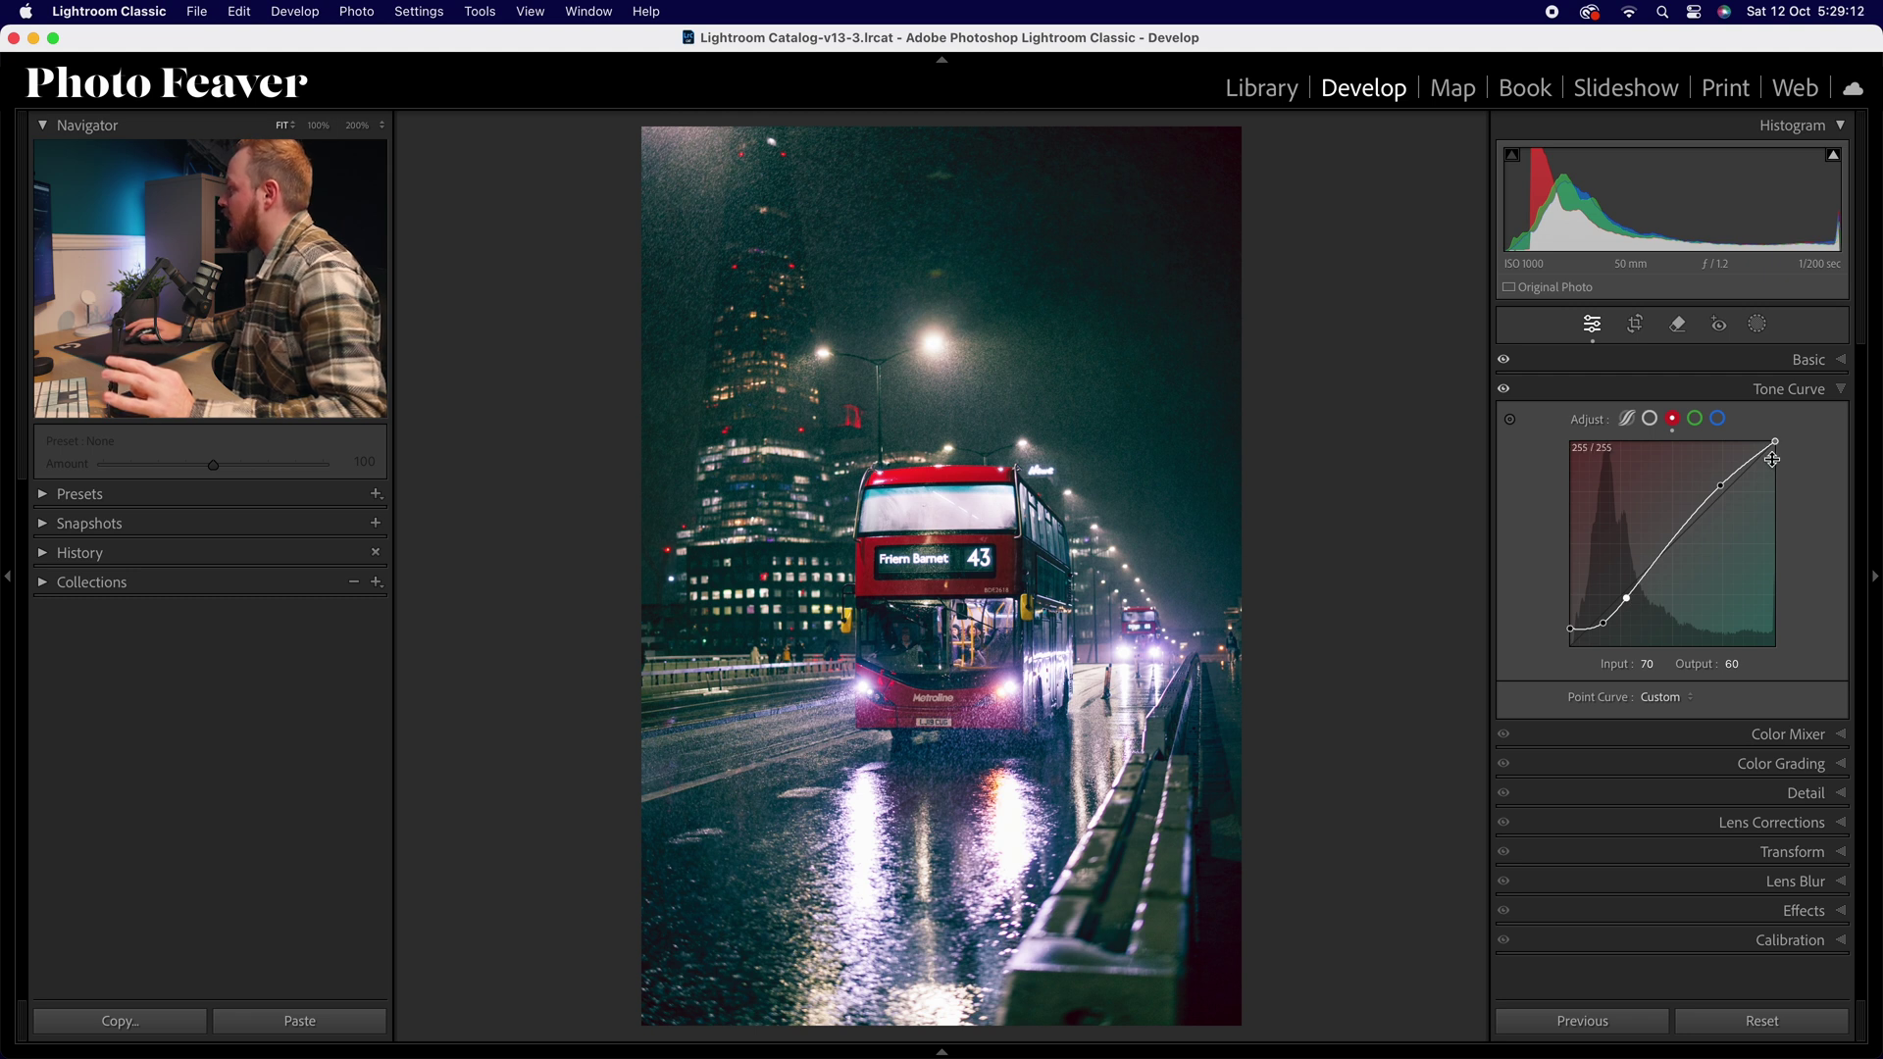
Step: Copy the red channel's curve settings and paste them into the green and blue channels
right_click(1669, 500)
left_click(1726, 566)
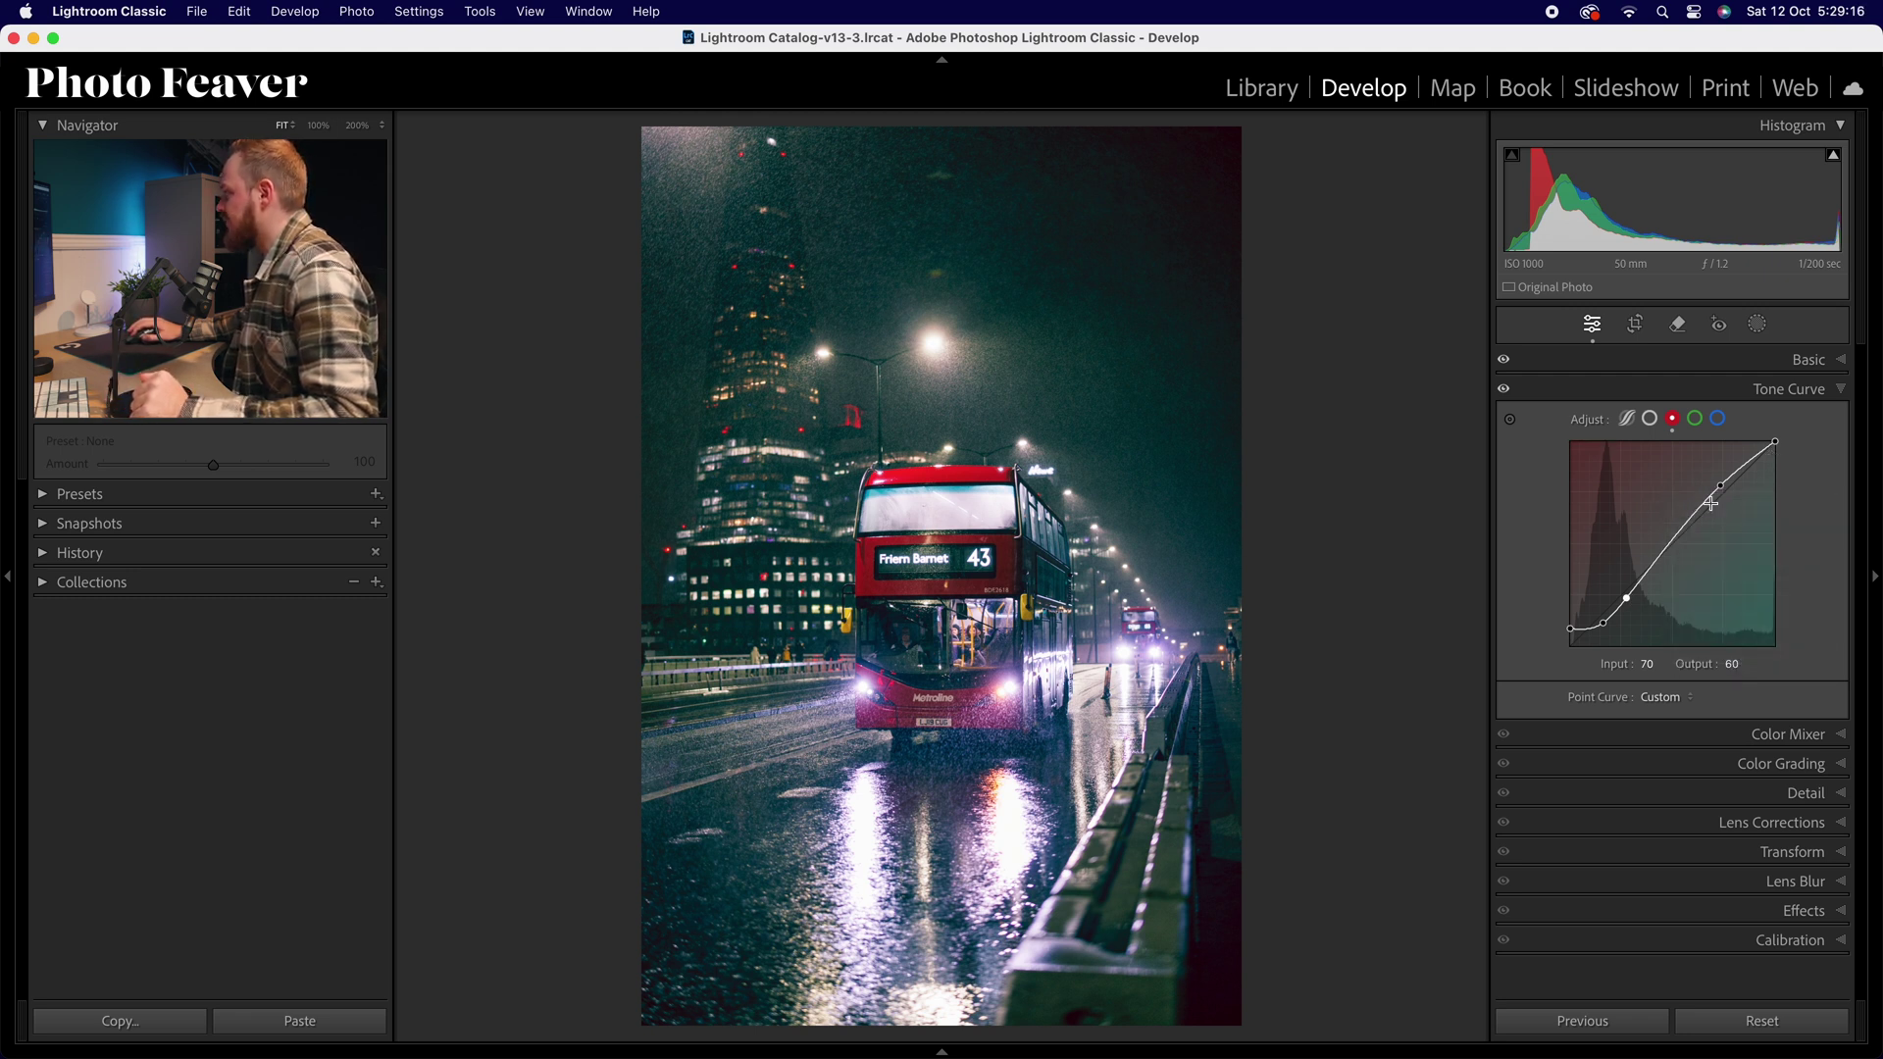
left_click(1696, 419)
right_click(1656, 478)
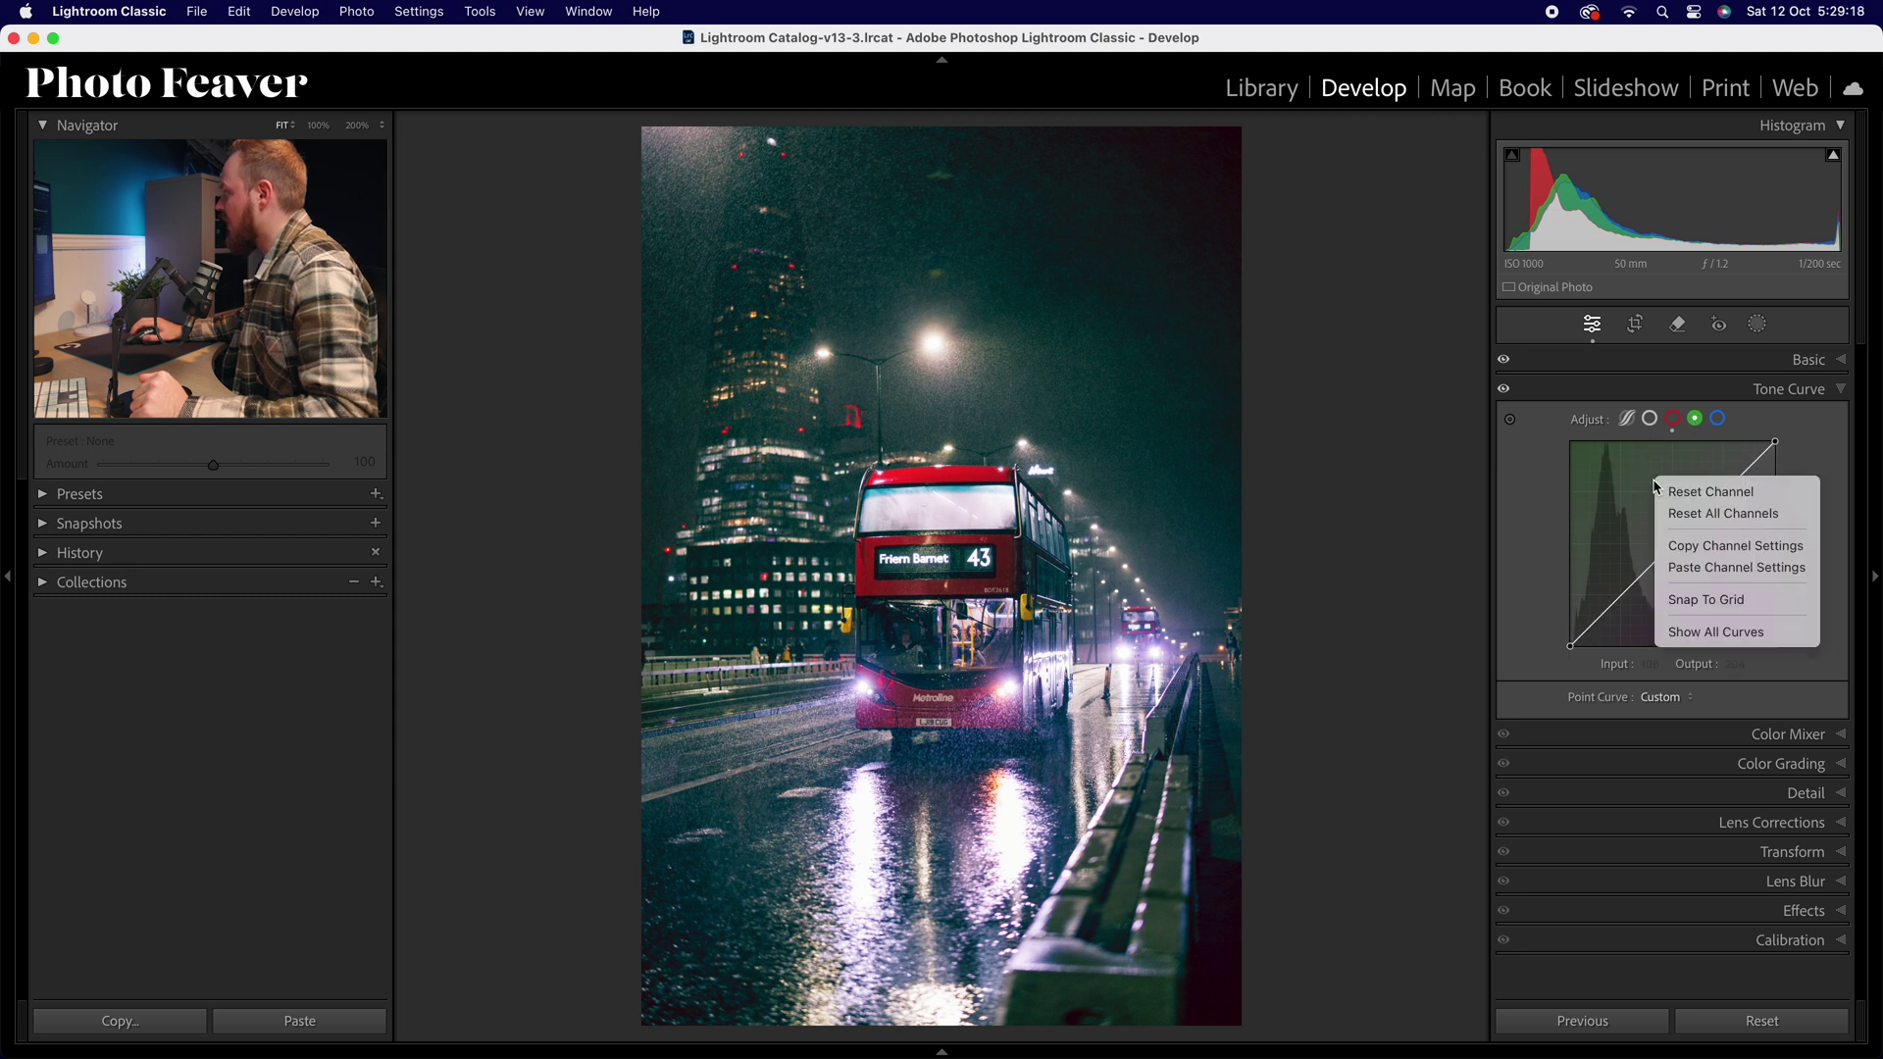
left_click(1699, 569)
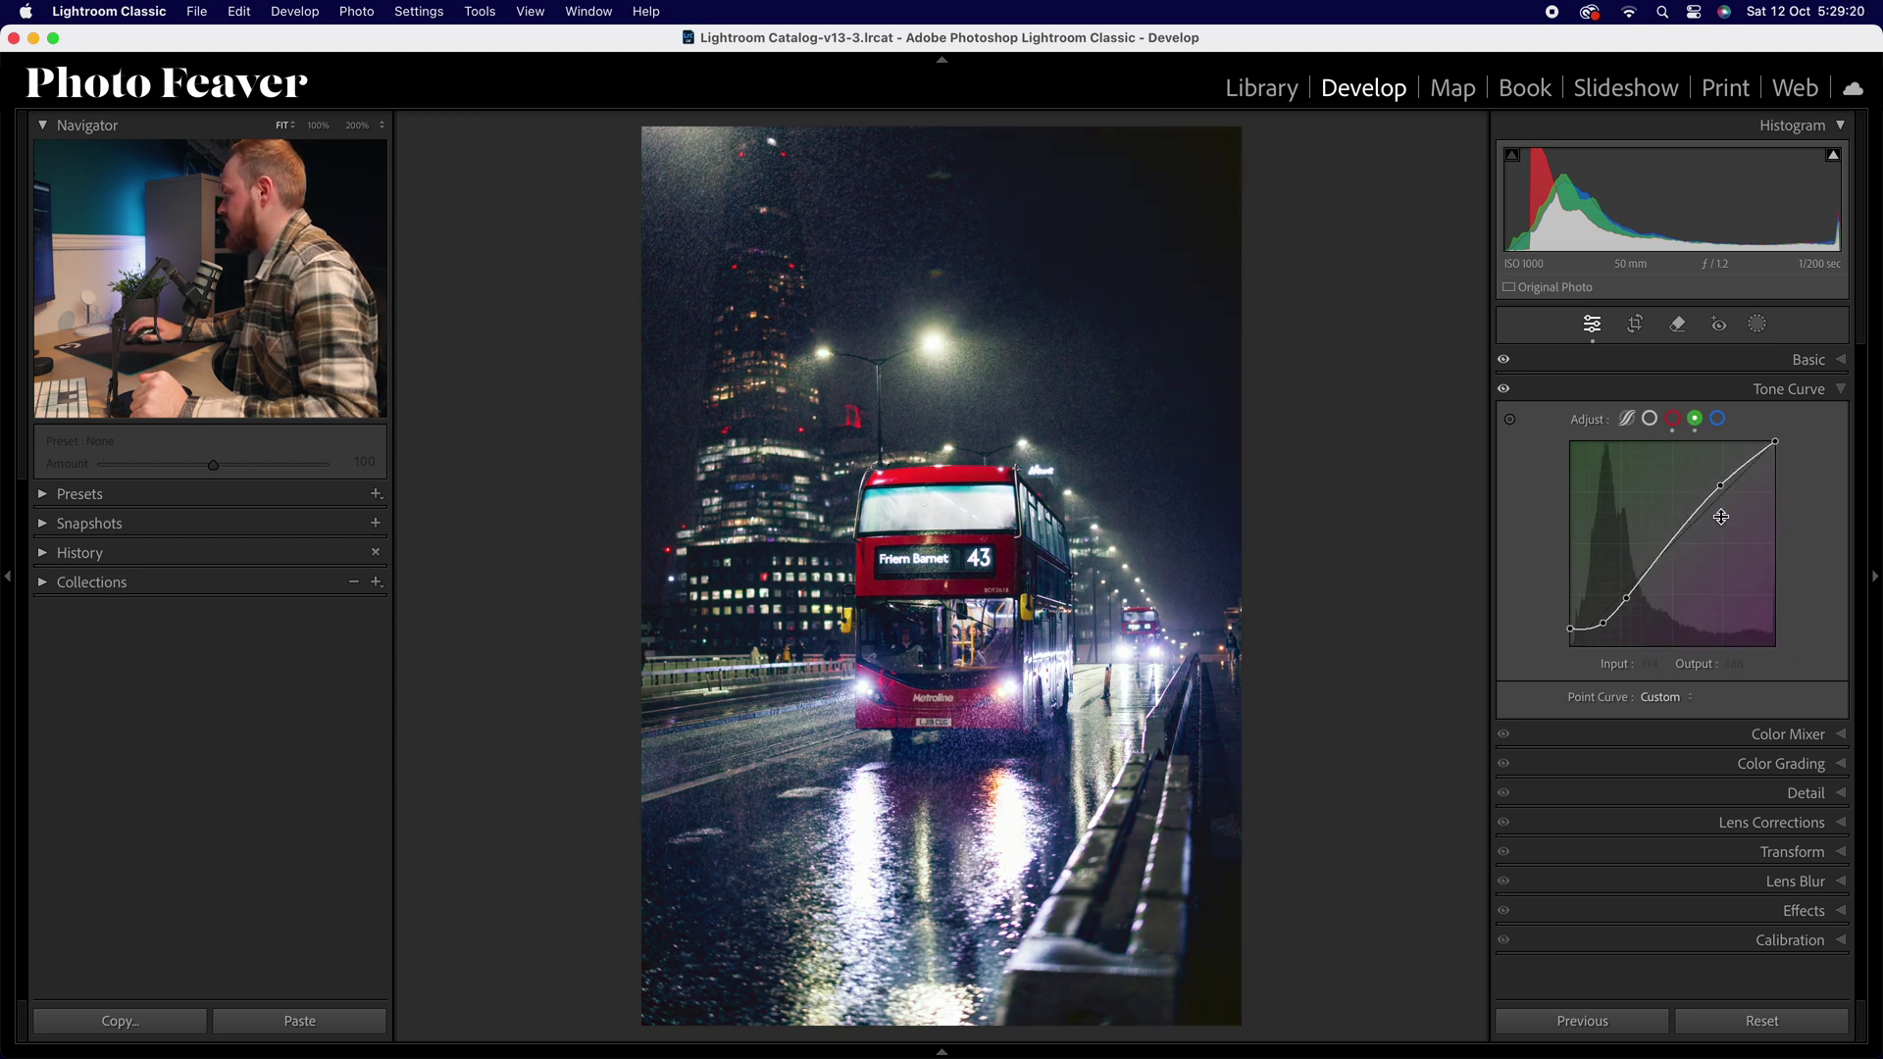
left_click(1721, 428)
right_click(1671, 484)
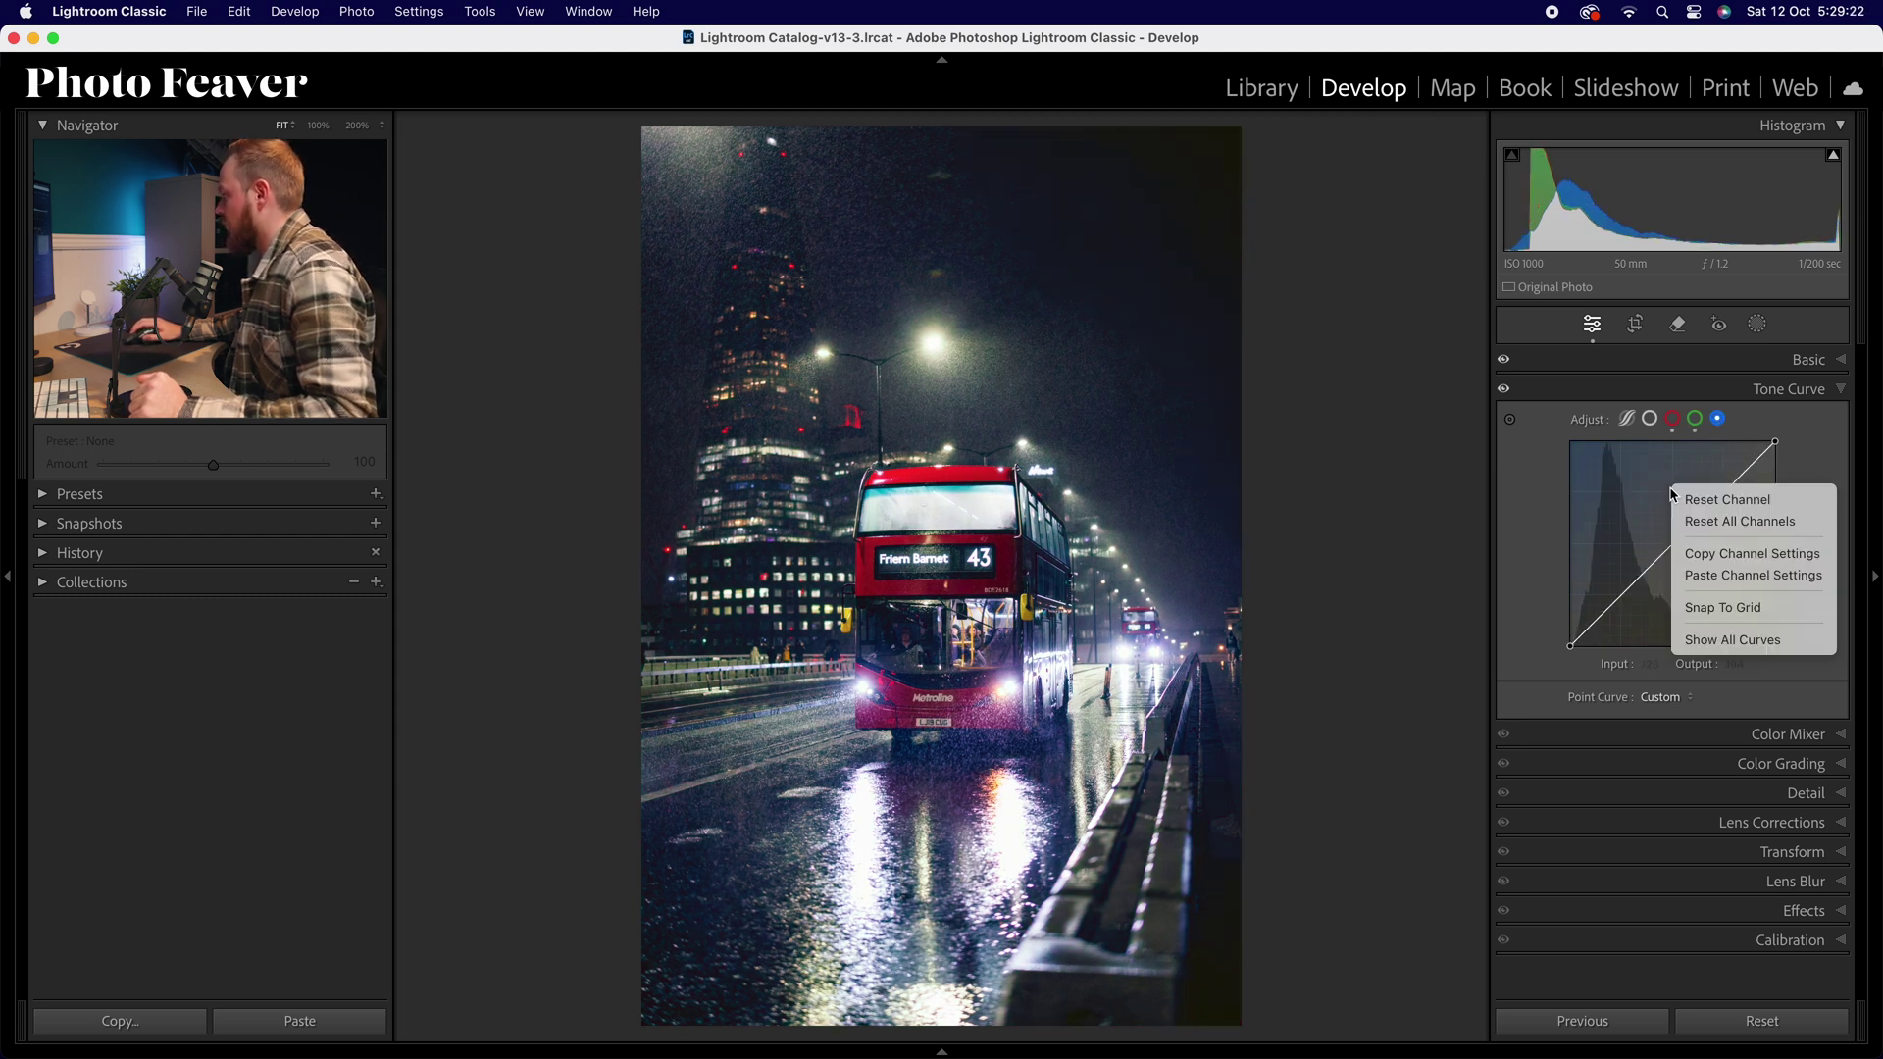
left_click(1719, 578)
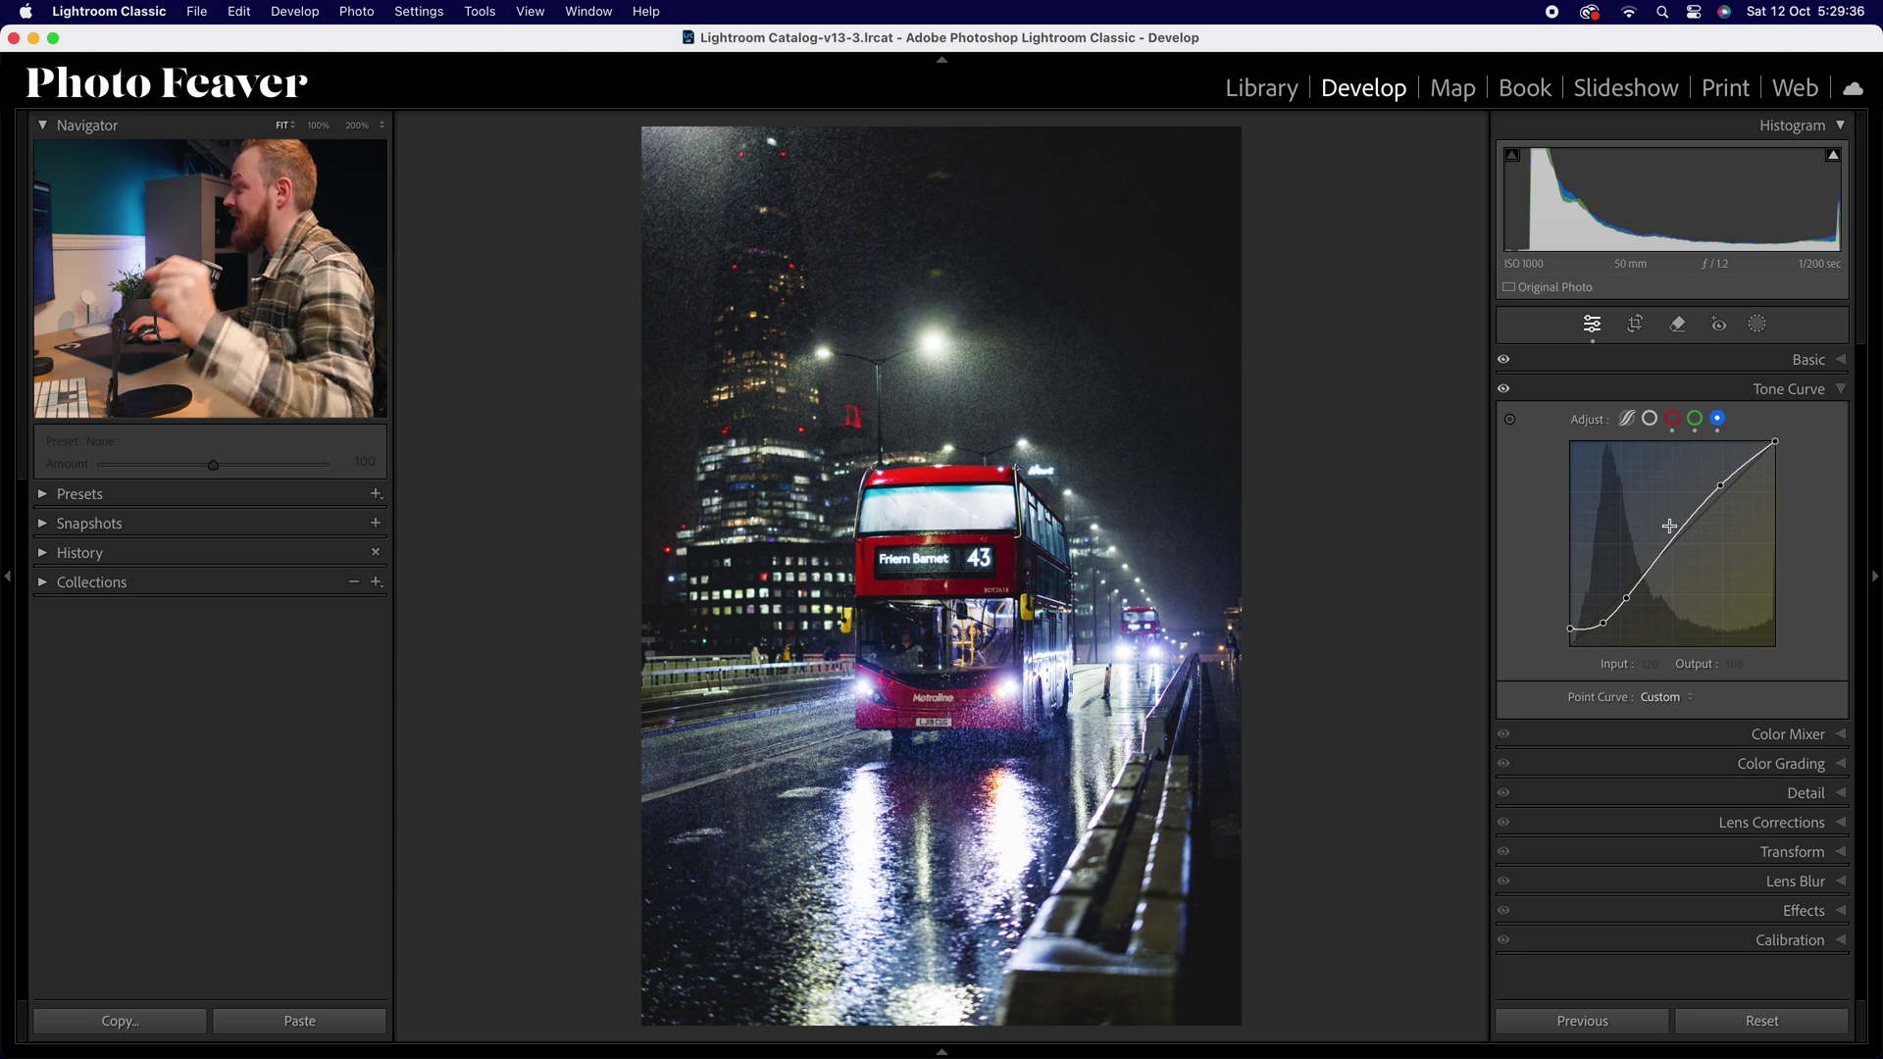
Step: Review the three channel curves, compare the photo with and without the Tone Curve, and inspect the bus front at 100%
left_click(1674, 422)
left_click(1696, 421)
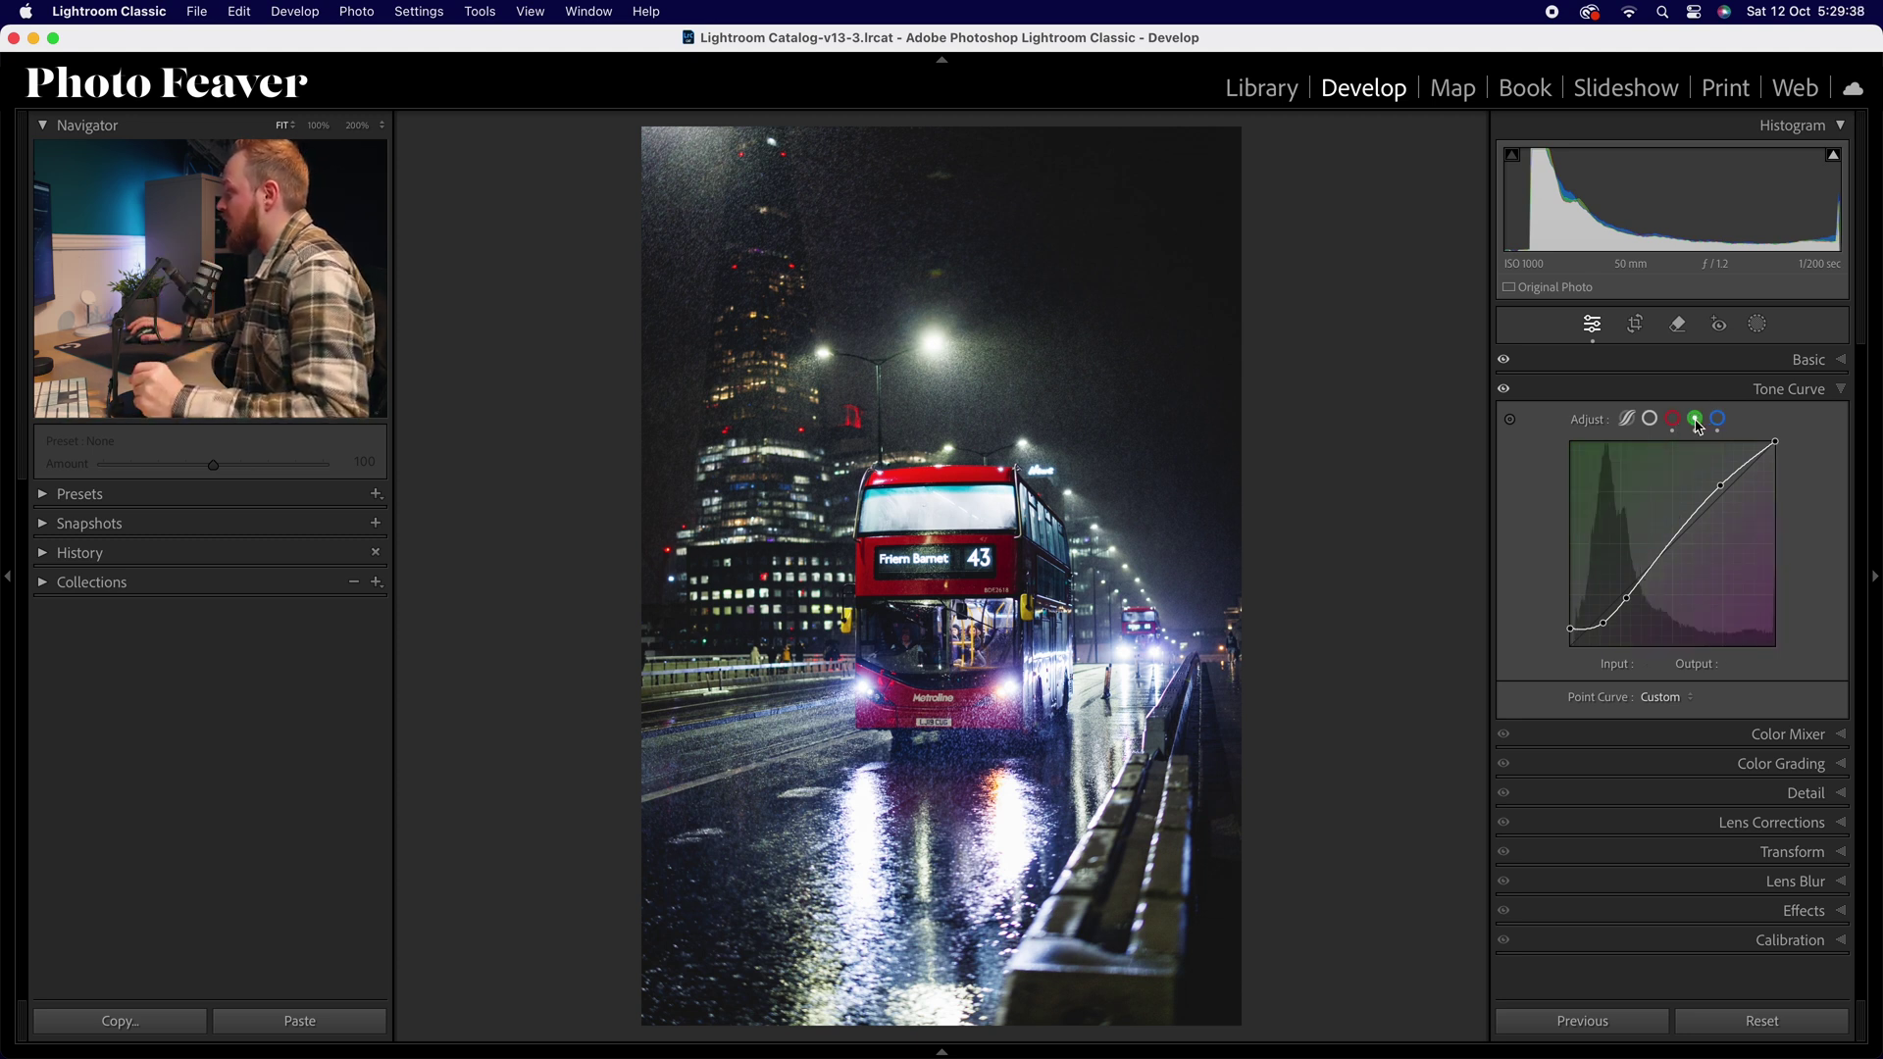
left_click(1717, 422)
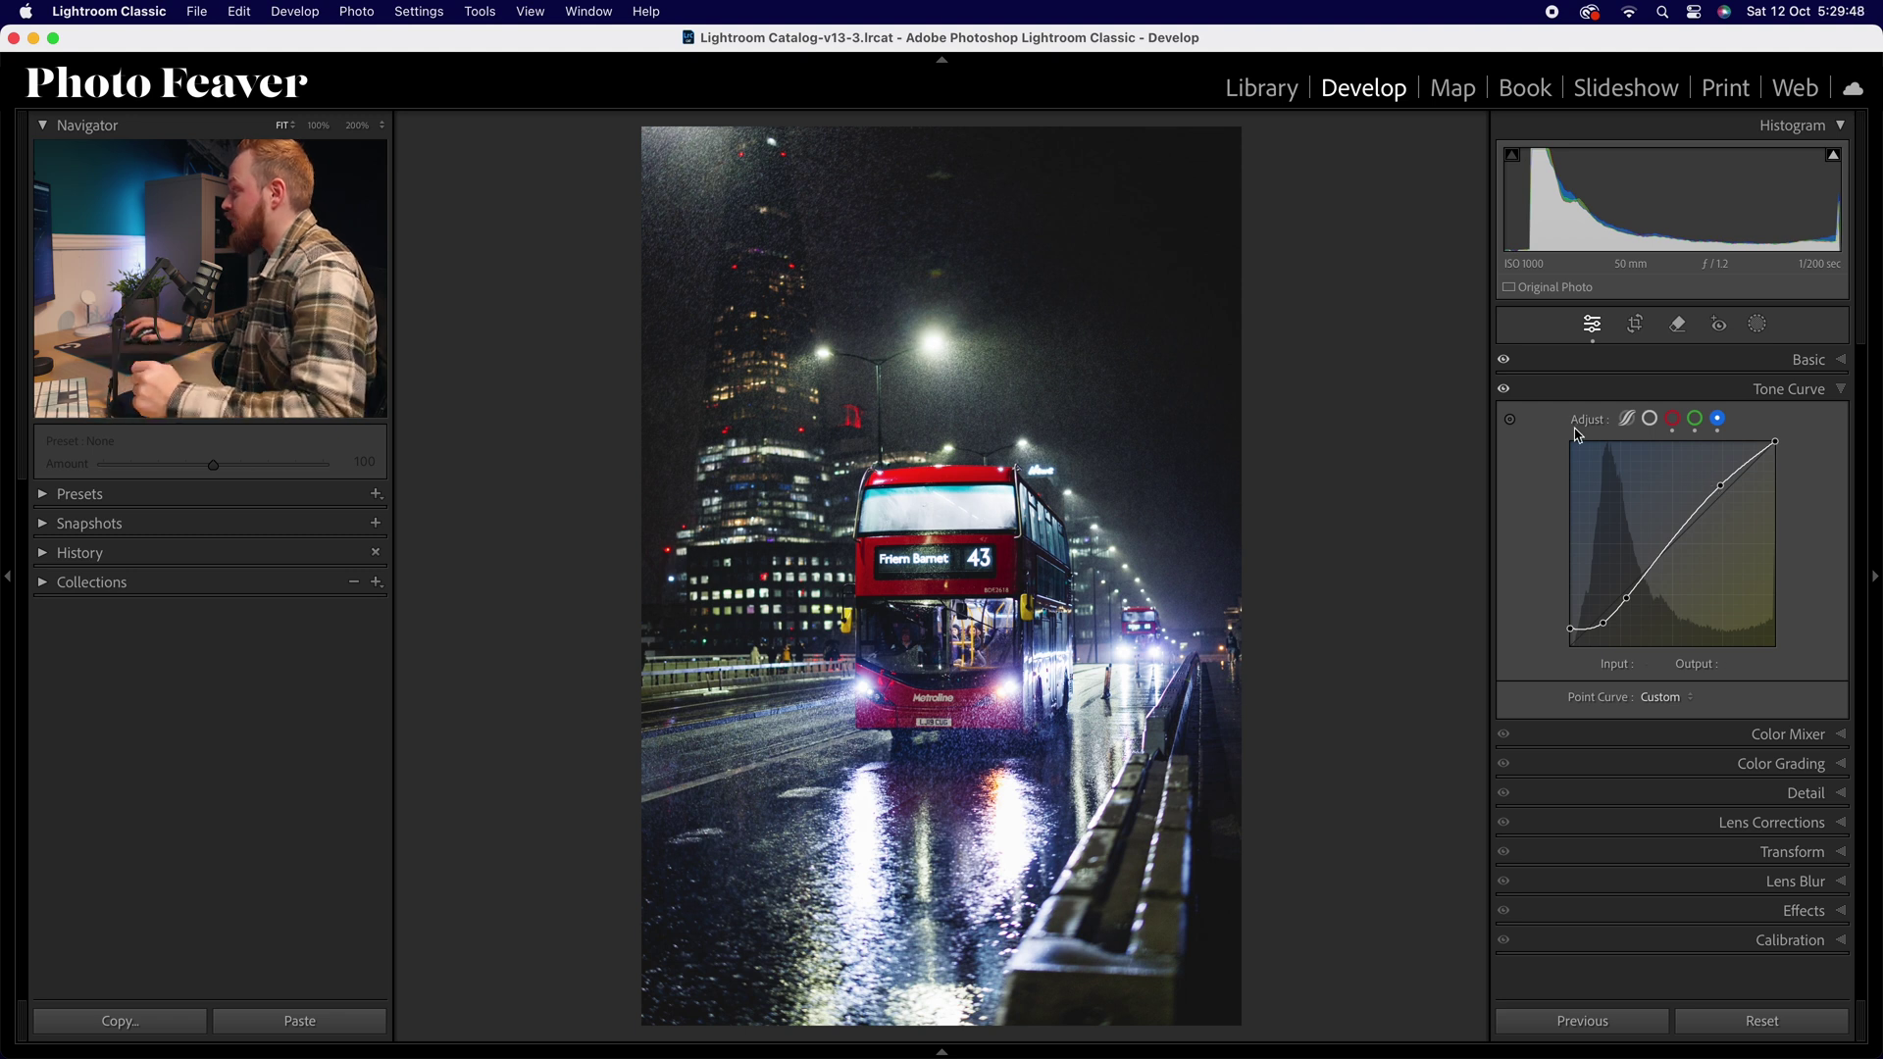
left_click(1507, 397)
left_click(1507, 397)
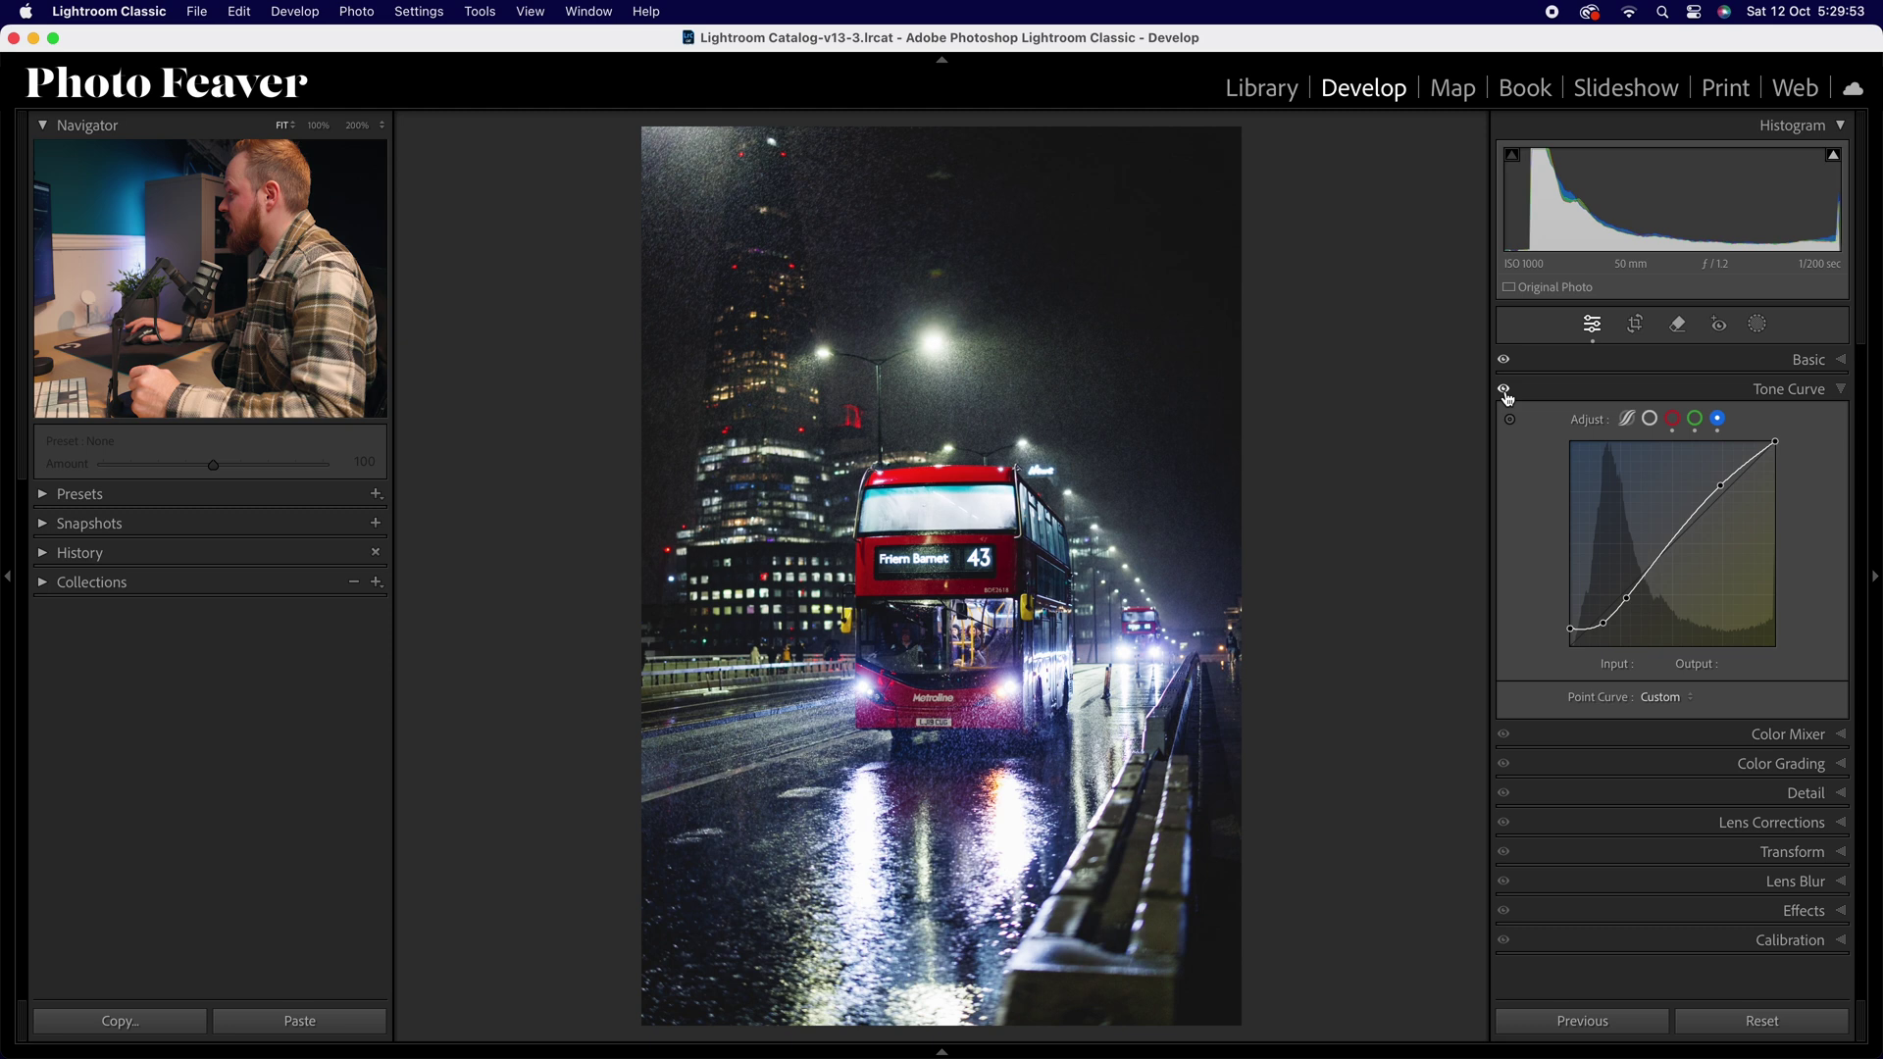
left_click(1007, 709)
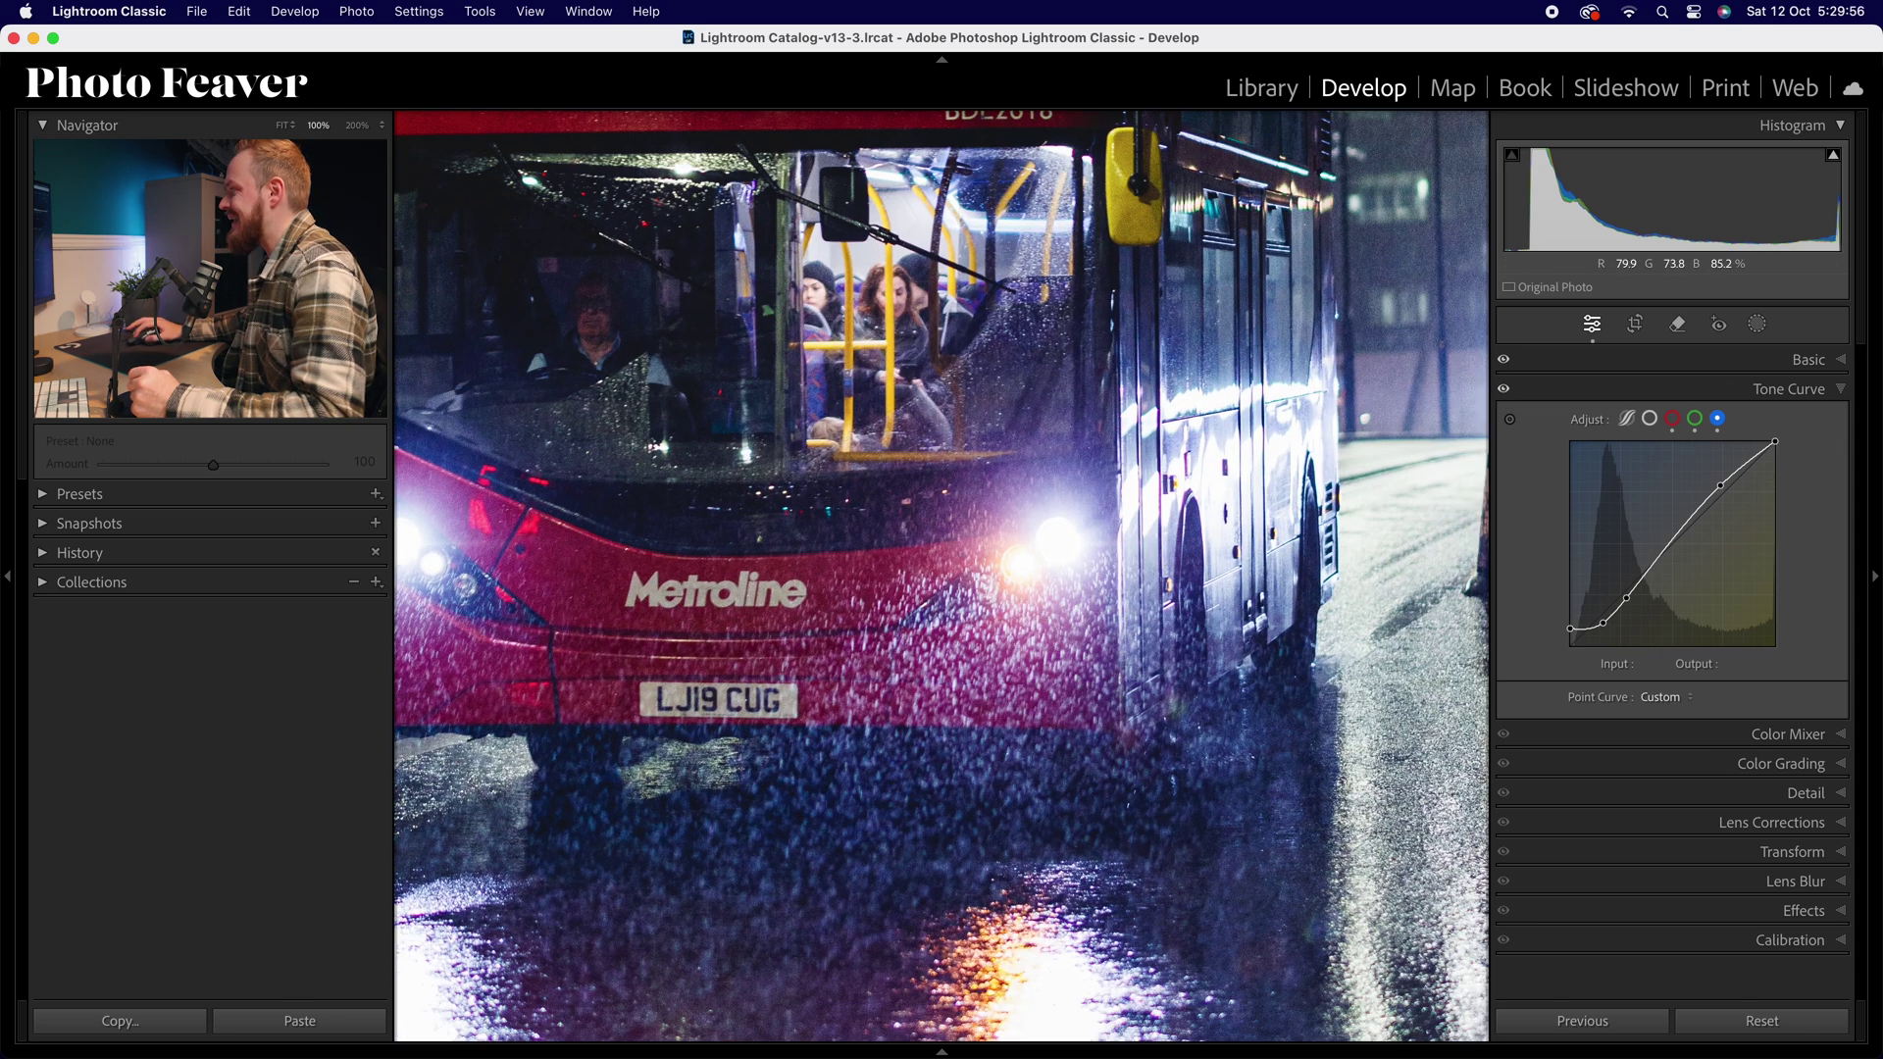
left_click(1123, 715)
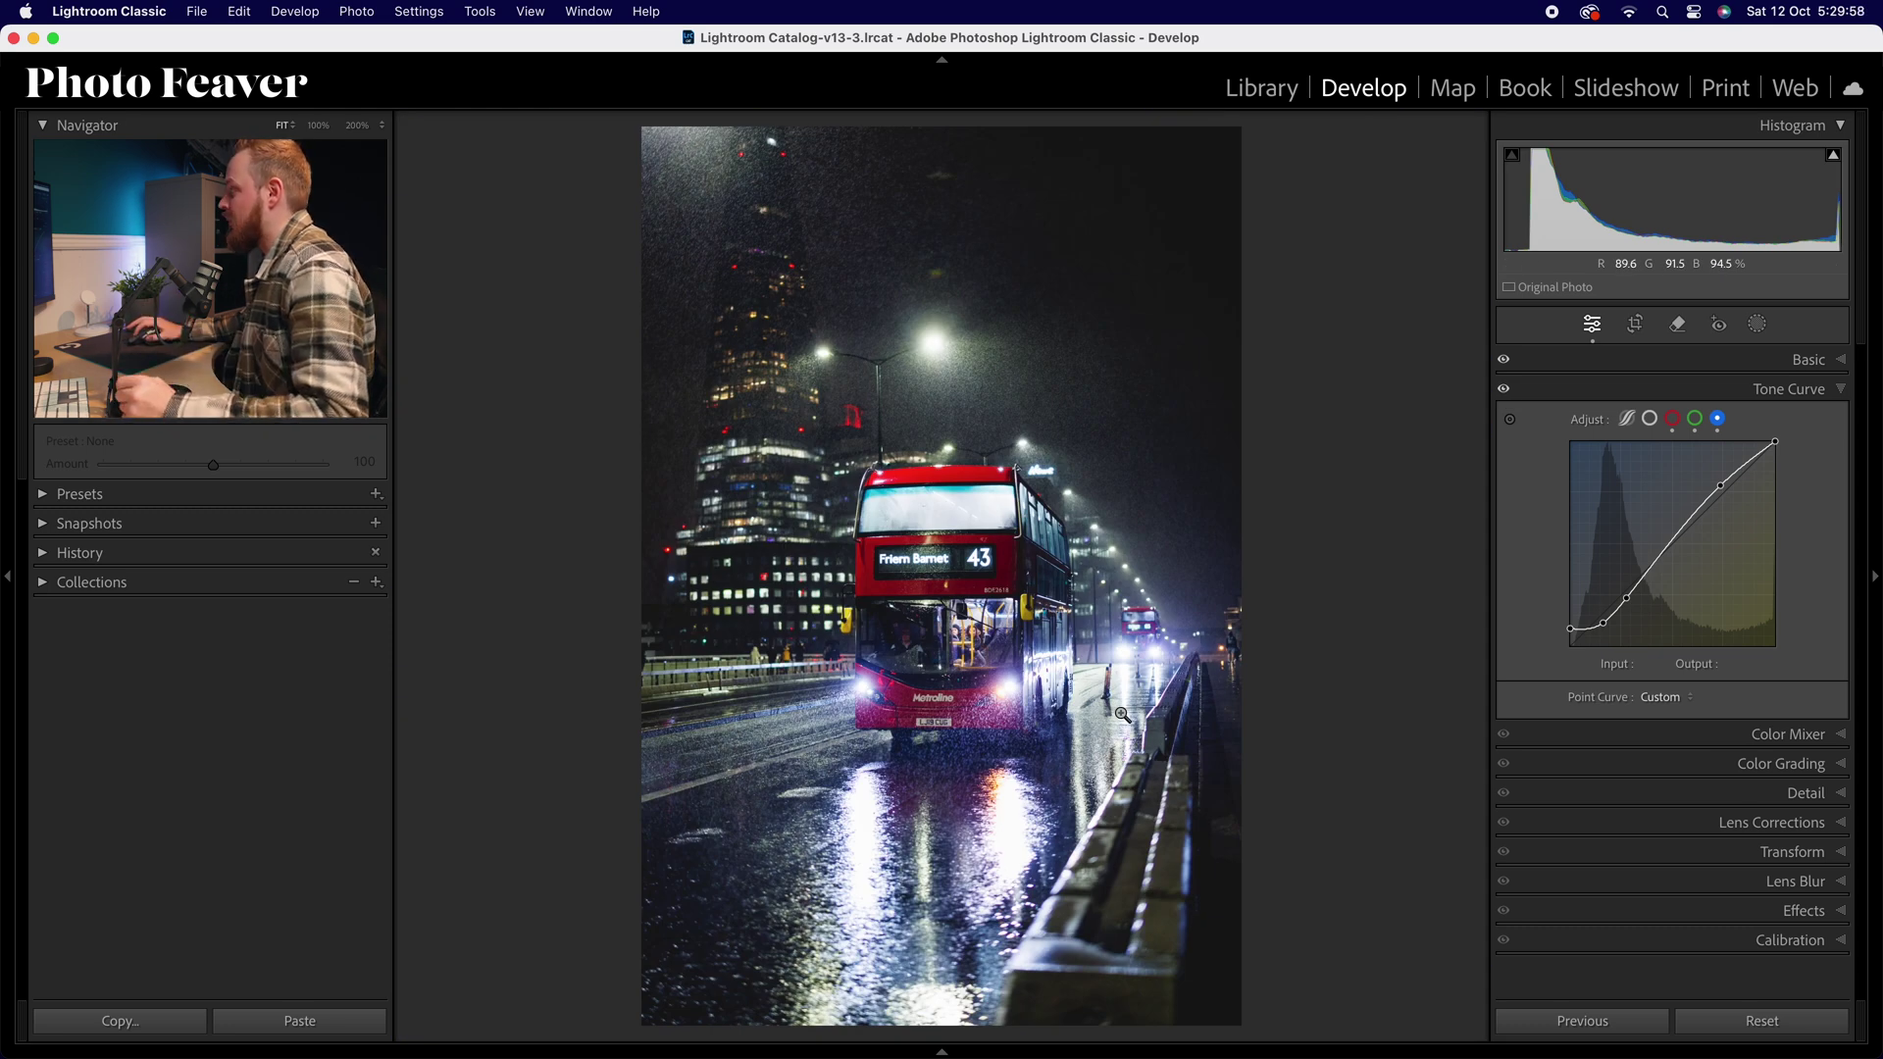
Step: Tint the shadows in Color Grading with a blue of hue 220 and saturation 10
left_click(1802, 392)
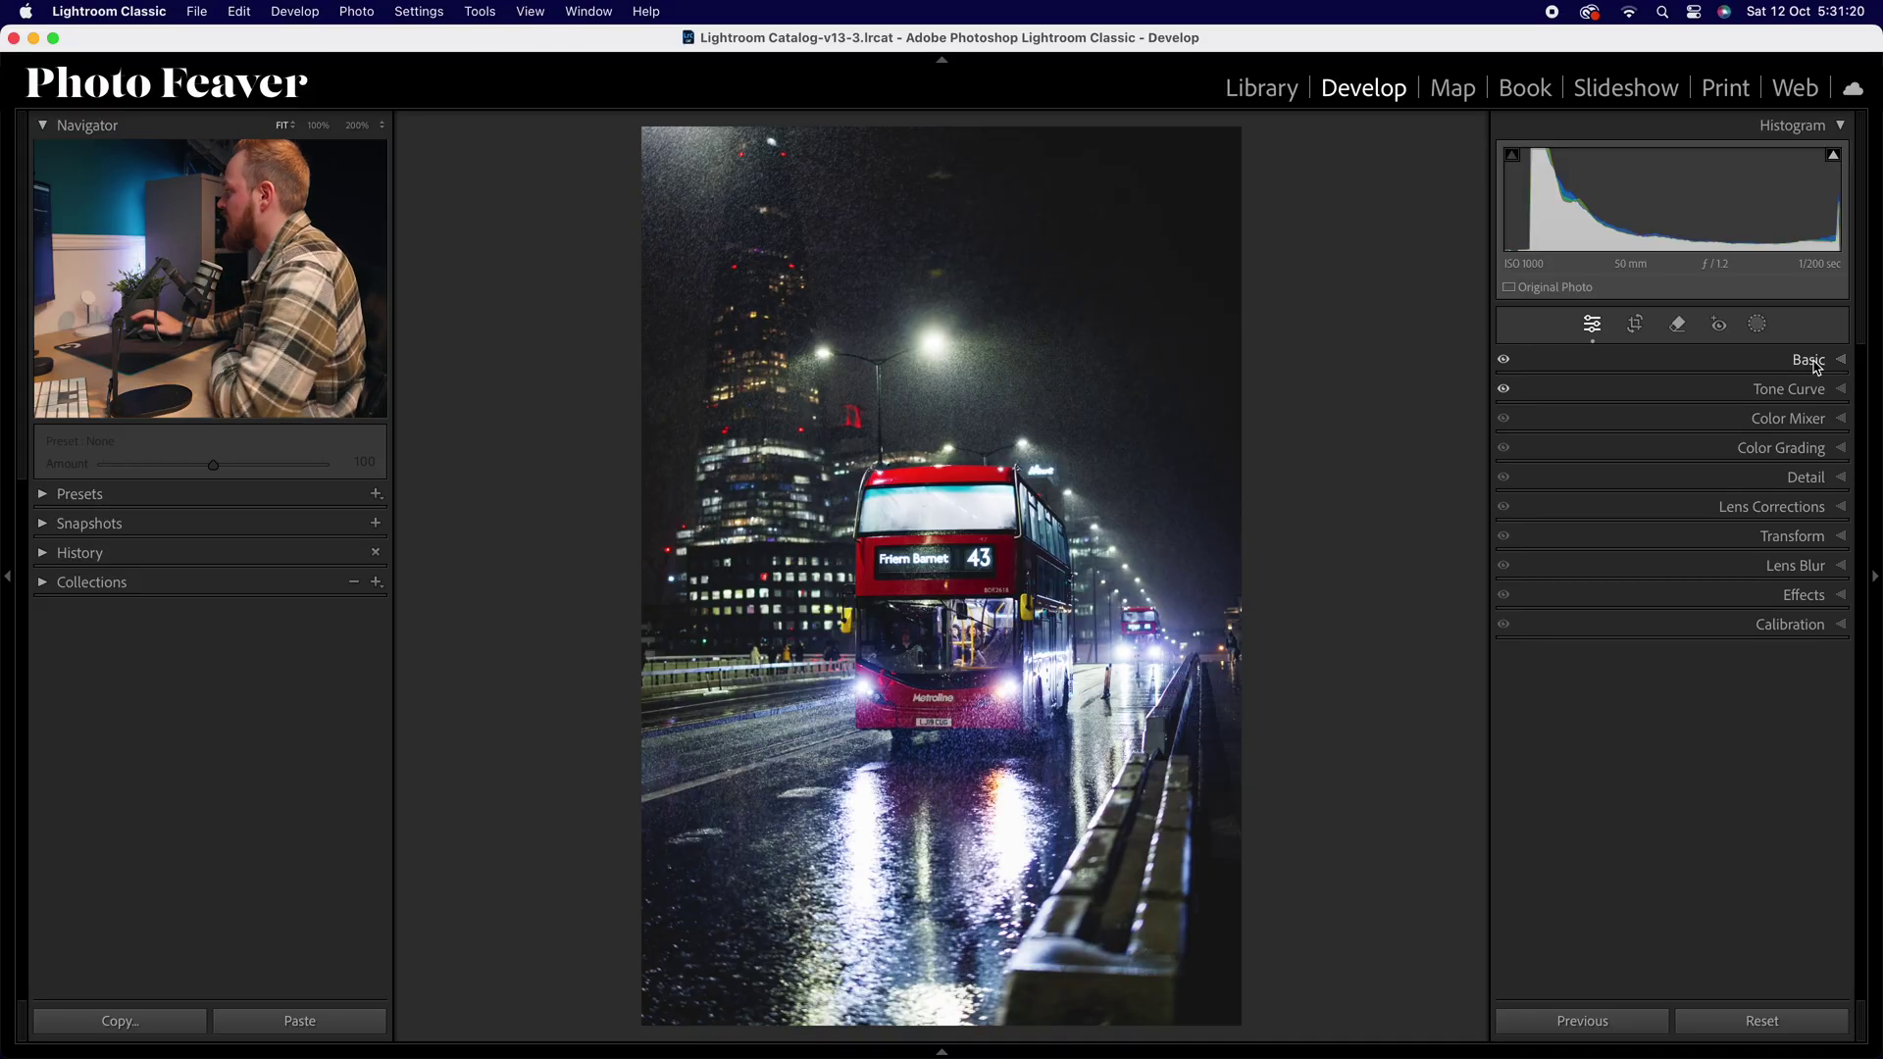
left_click(1786, 449)
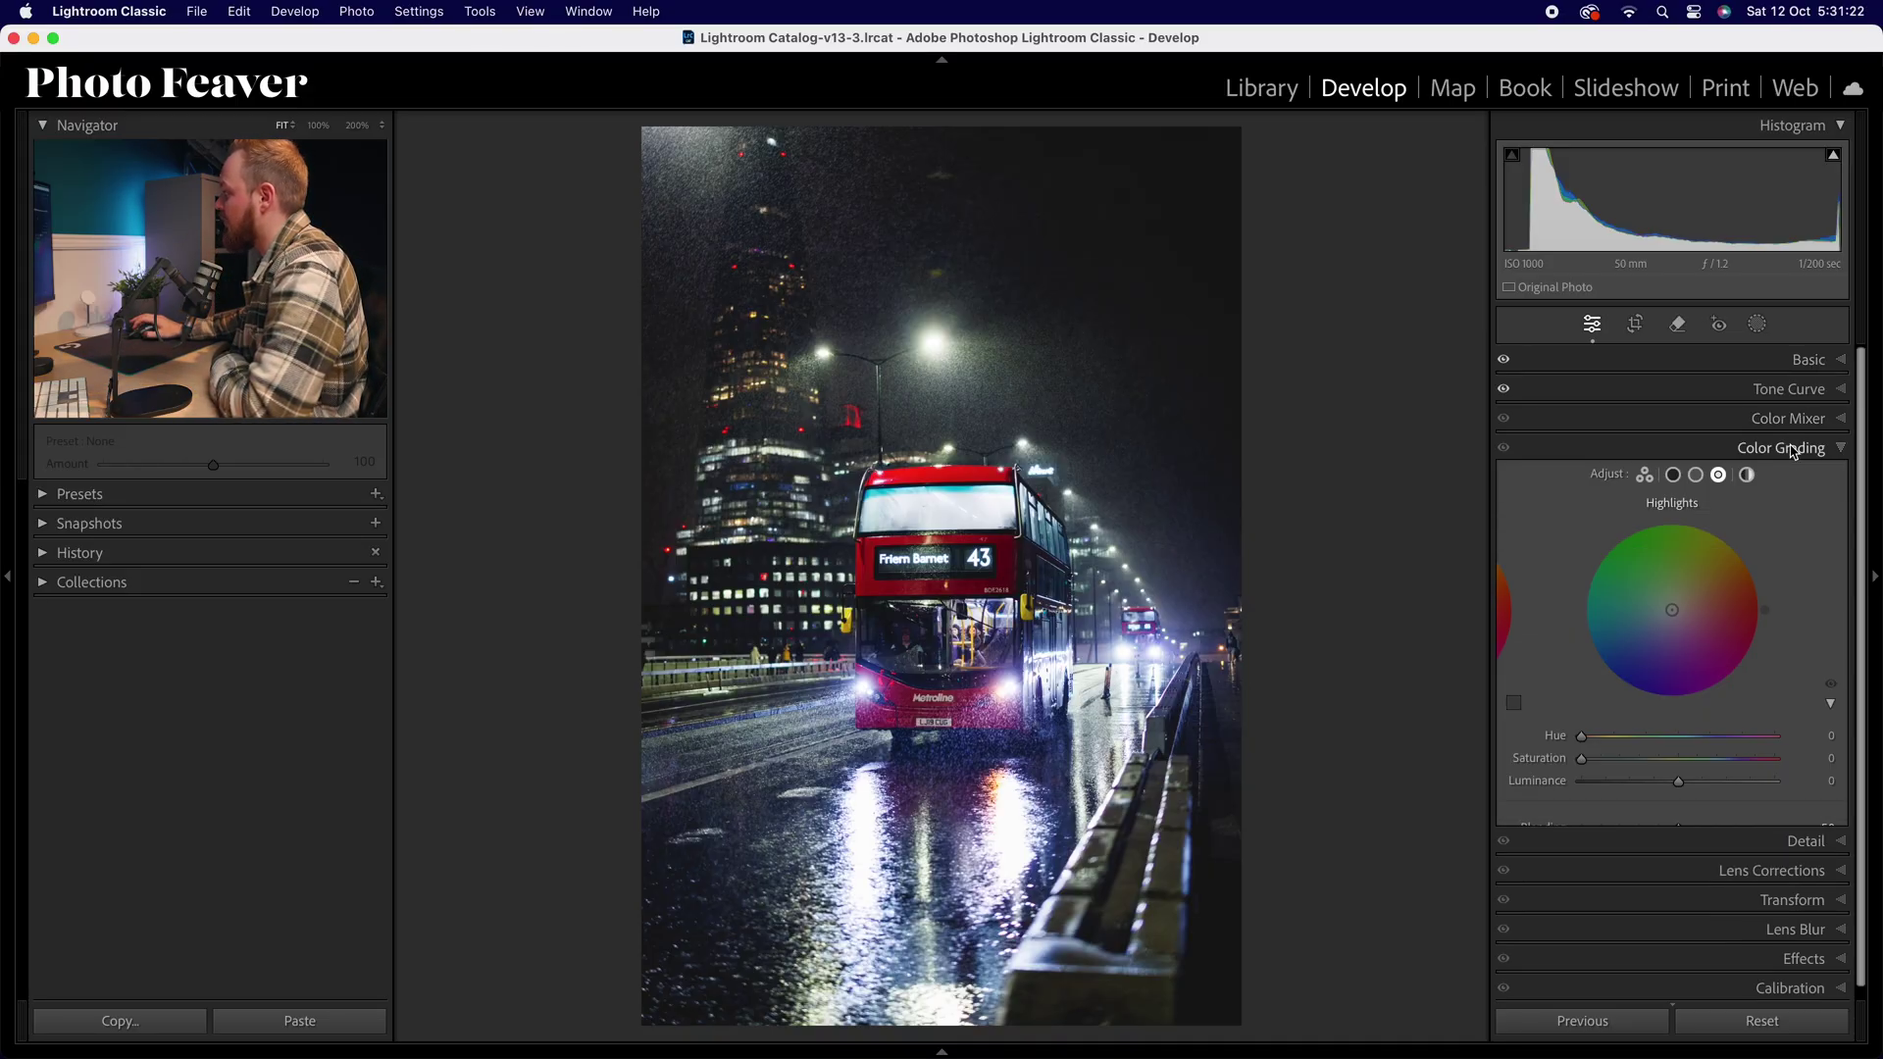
left_click(1674, 476)
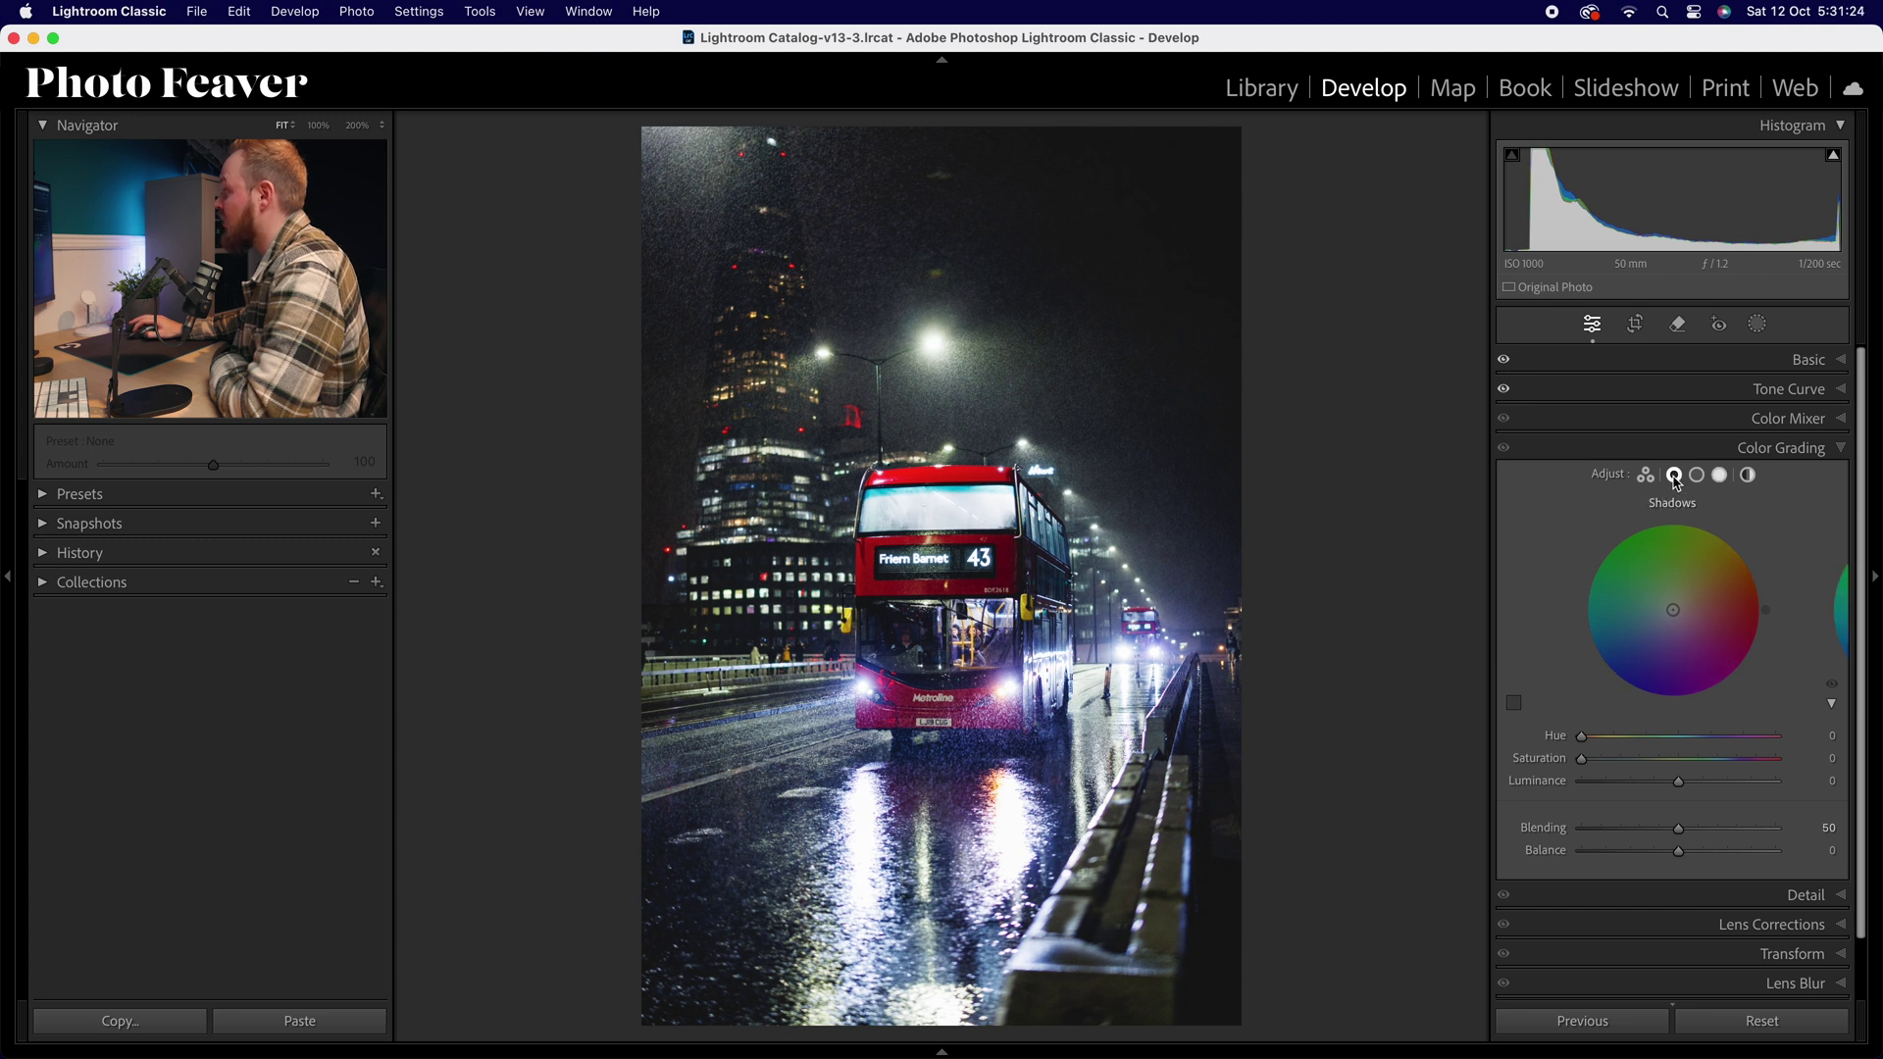
left_click(1697, 476)
left_click(1720, 478)
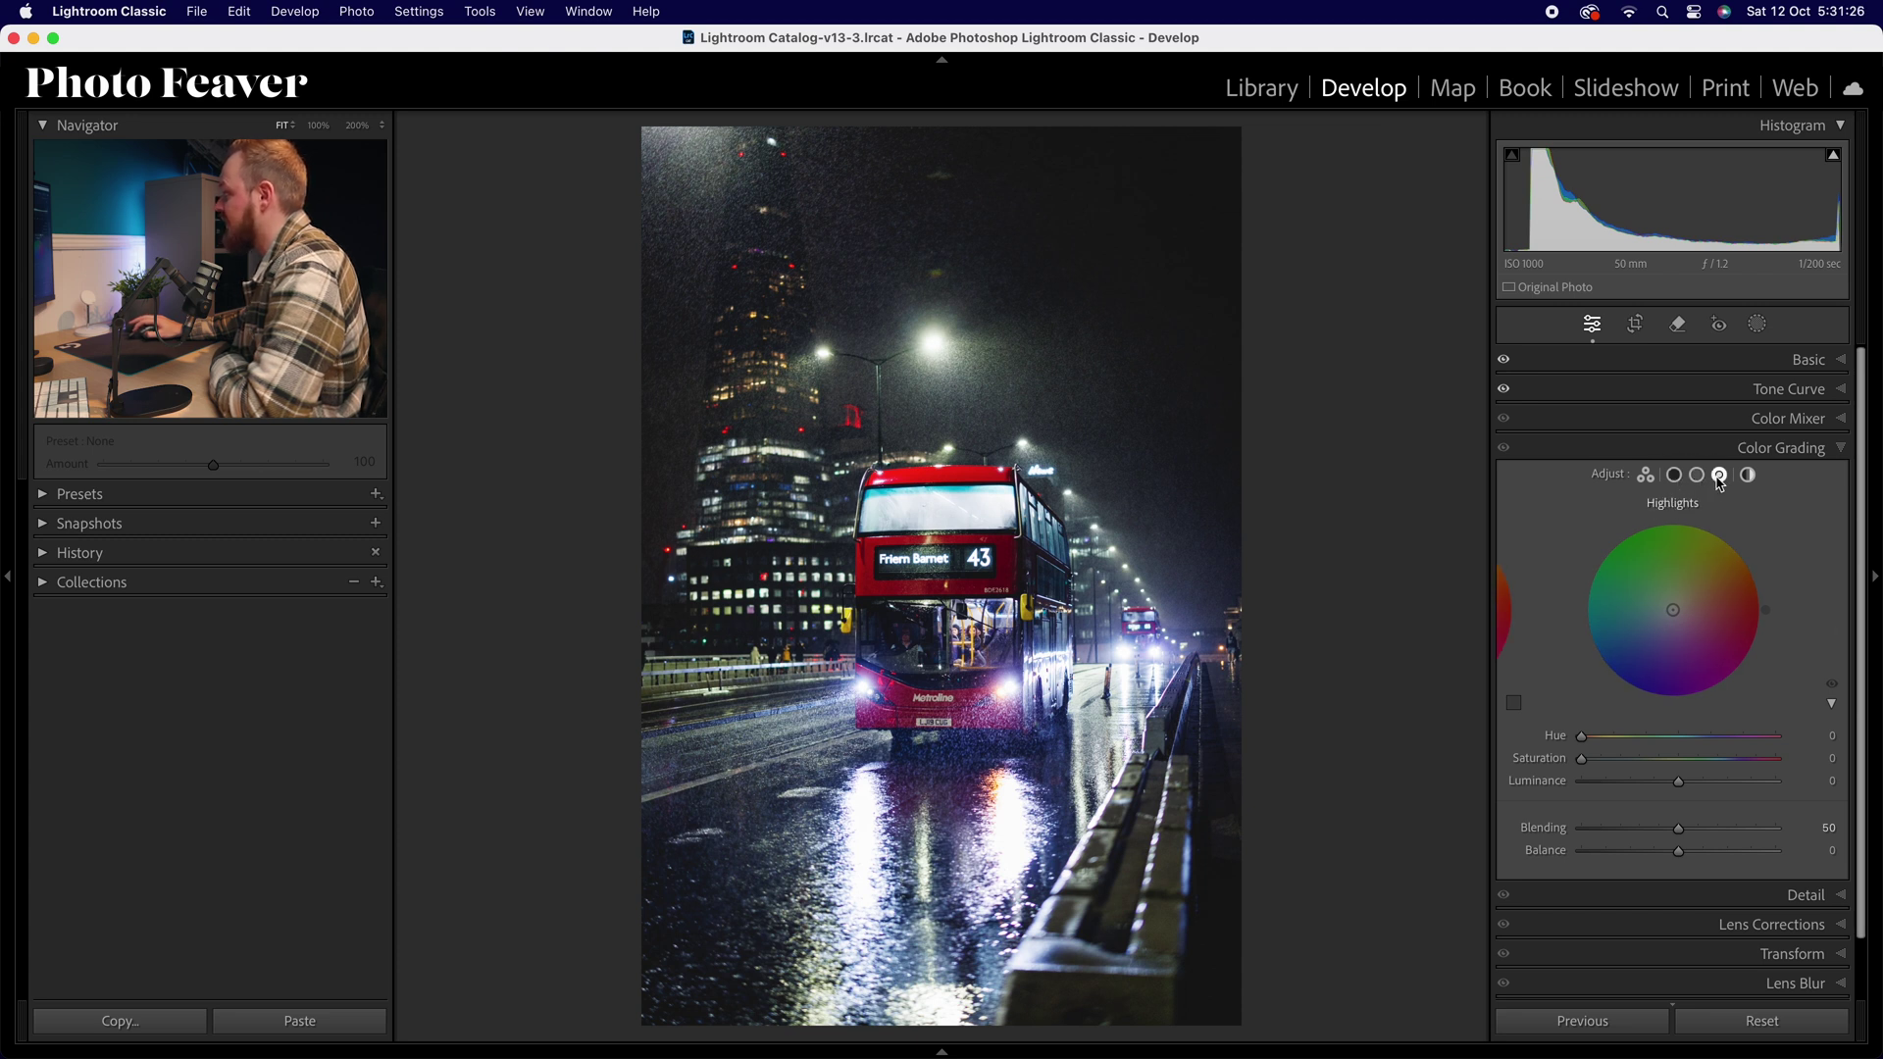
left_click(1675, 476)
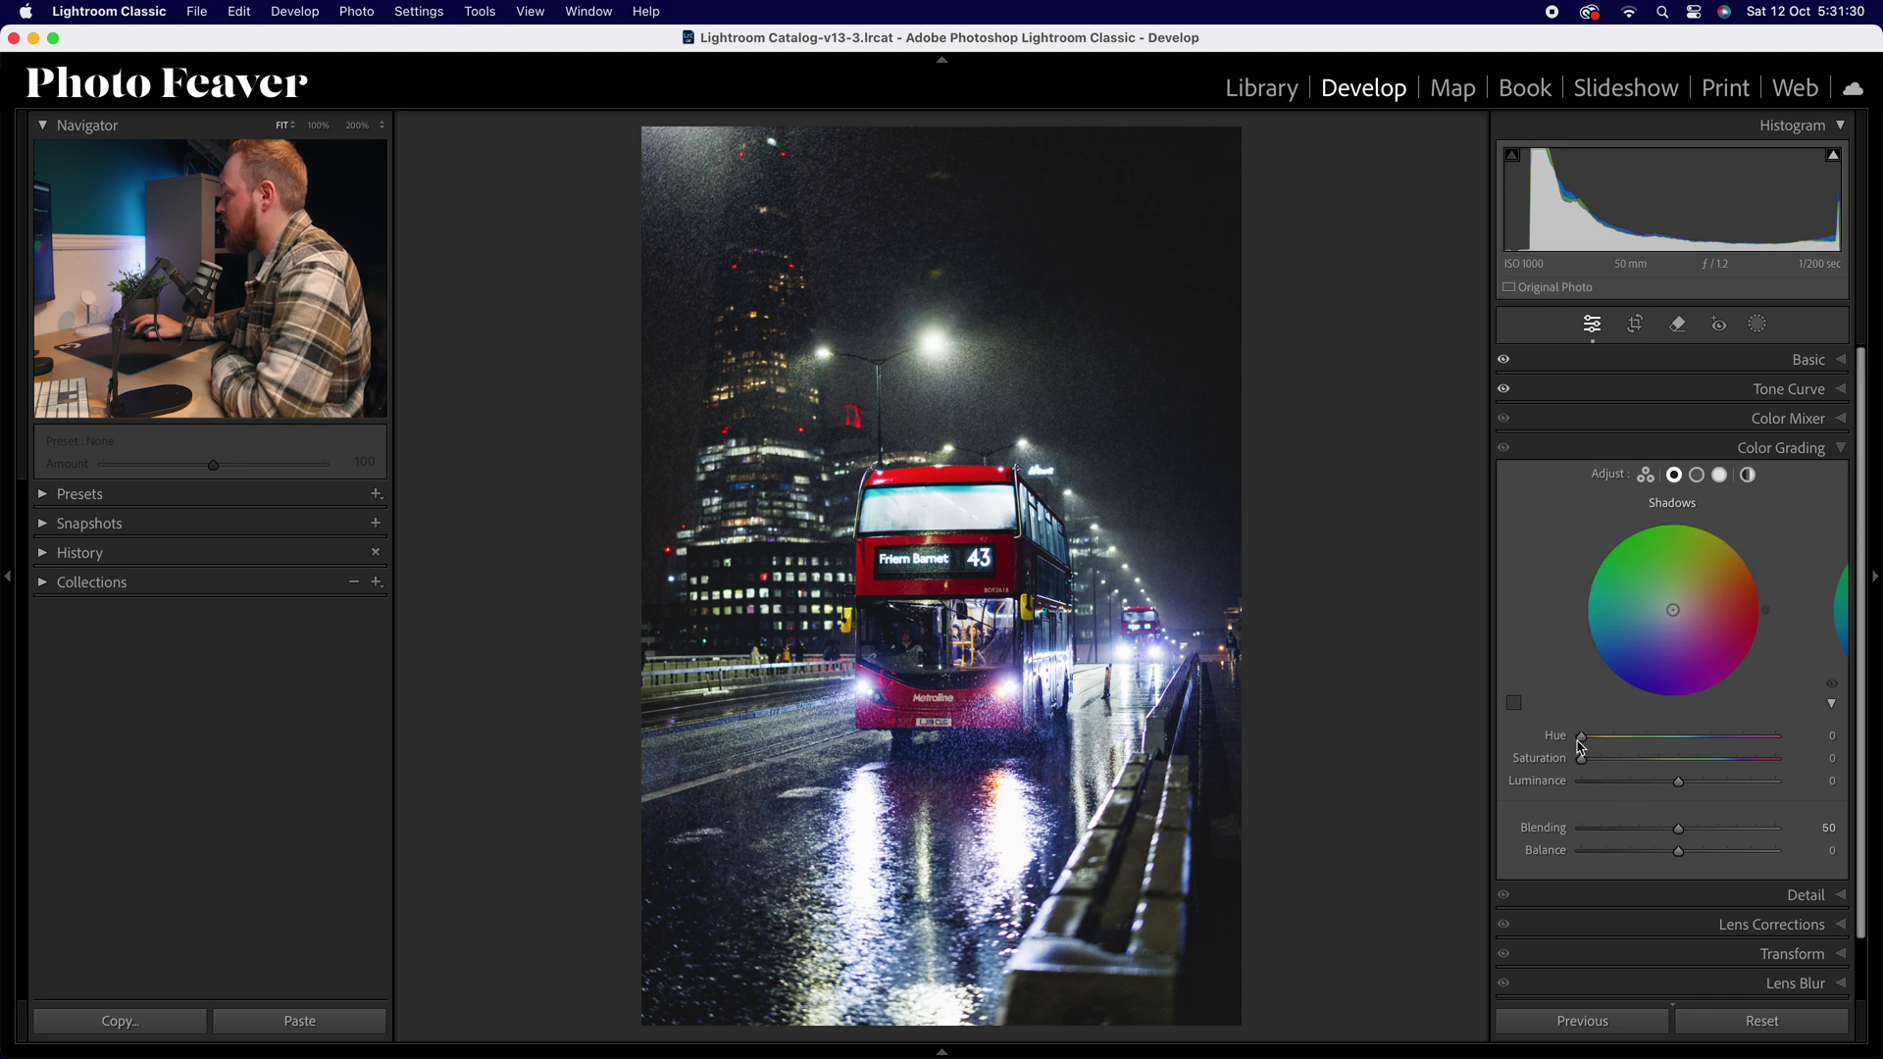
left_click_drag(1588, 735, 1671, 736)
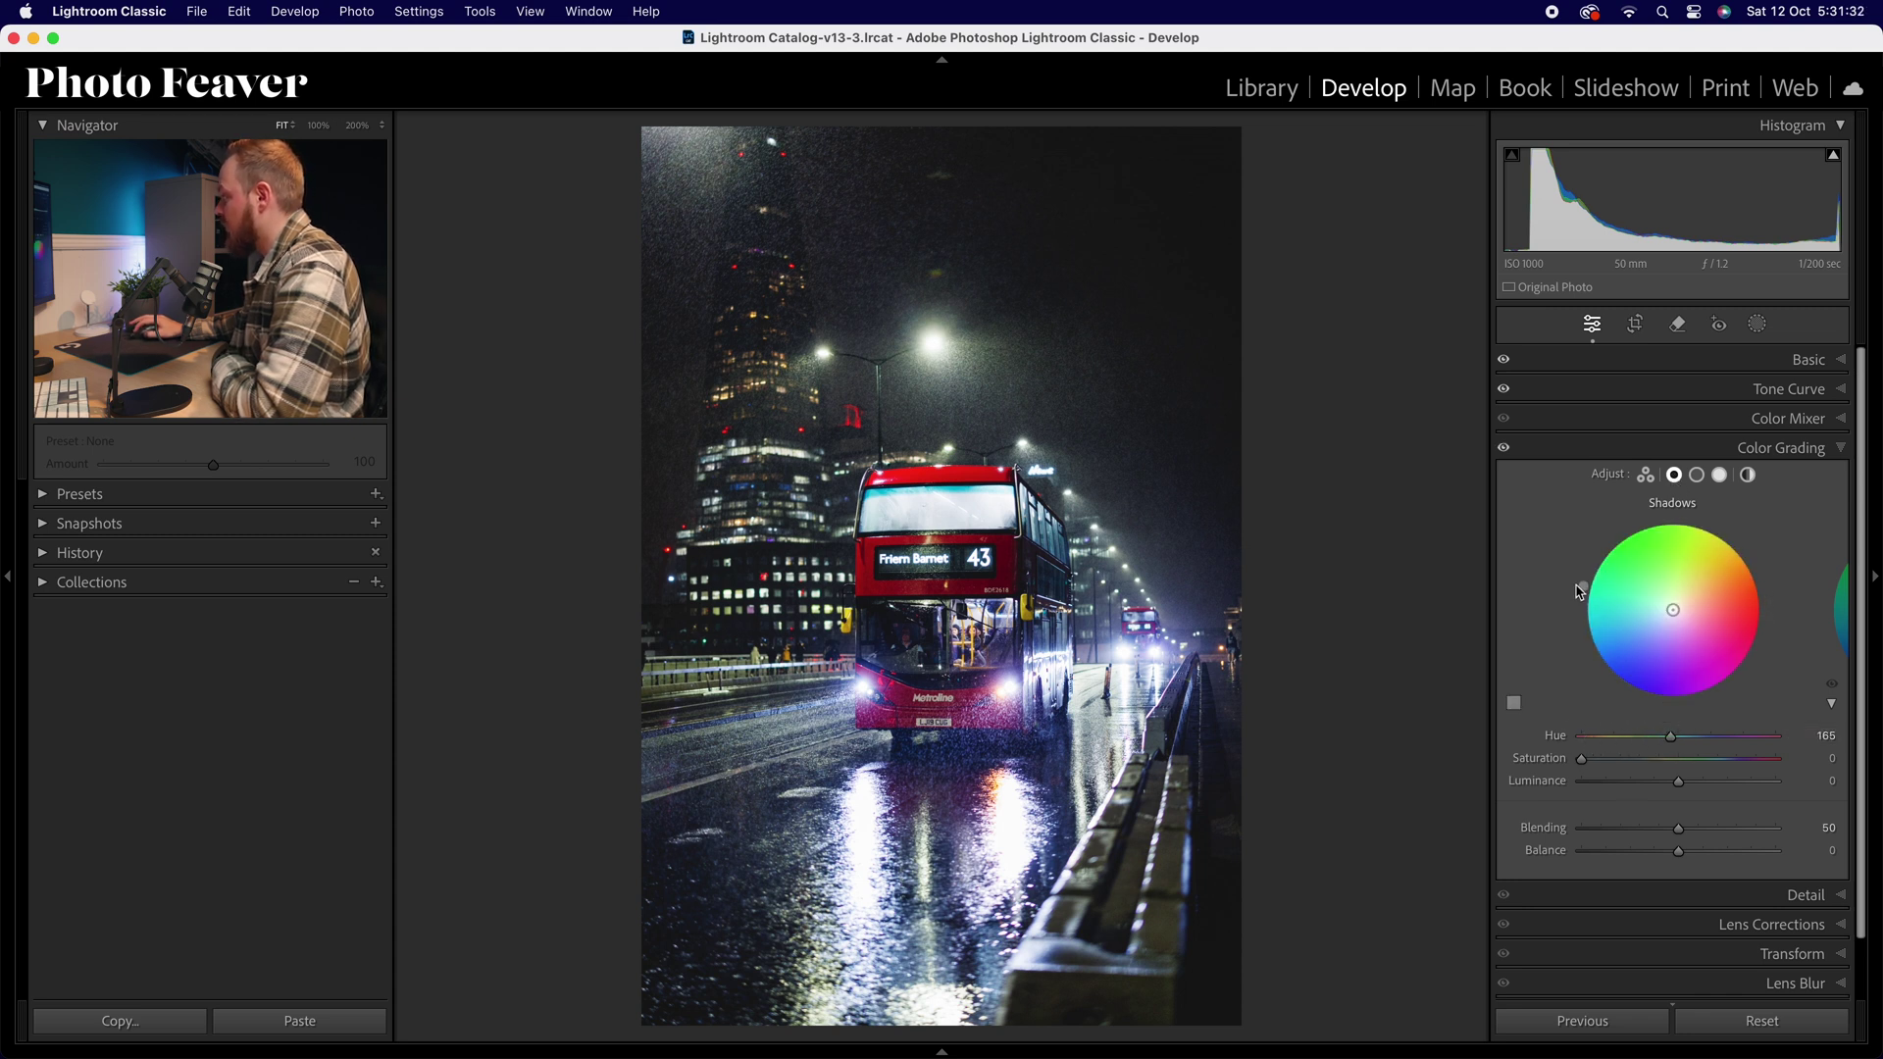
left_click_drag(1582, 592, 1606, 675)
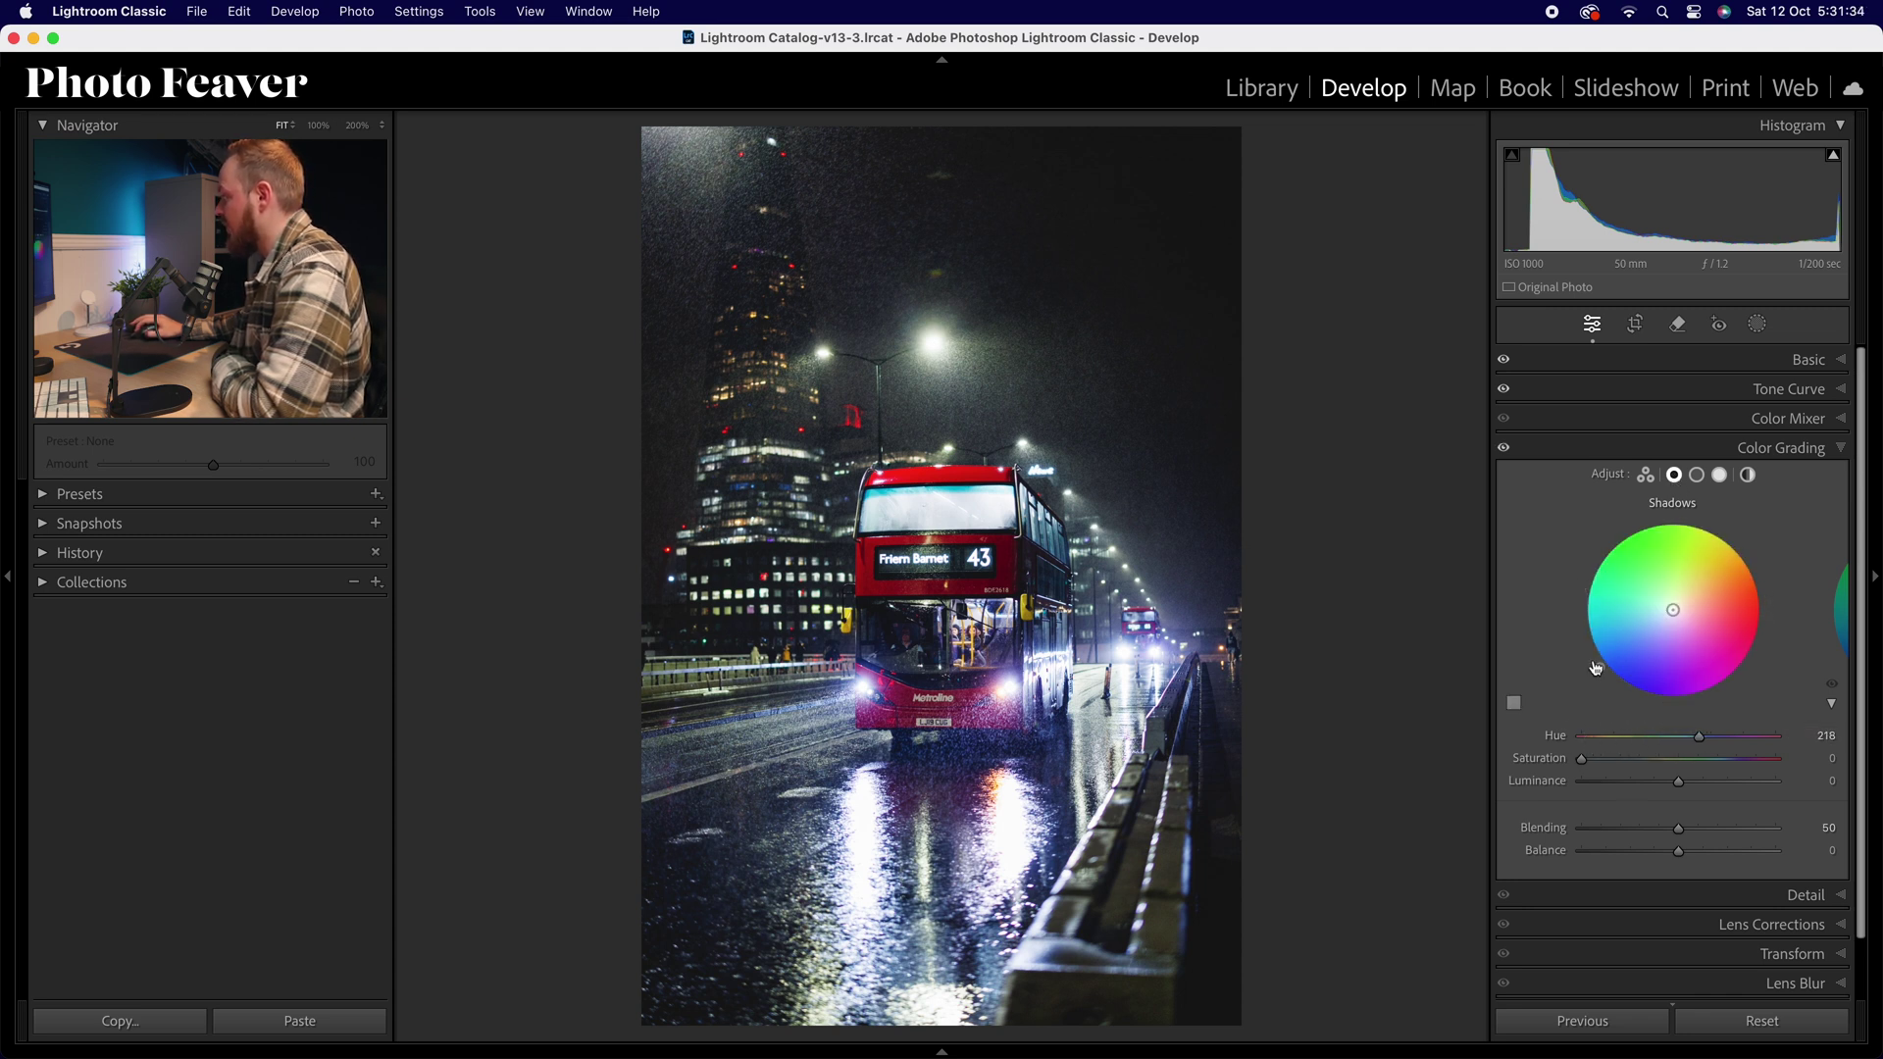
left_click(1824, 737)
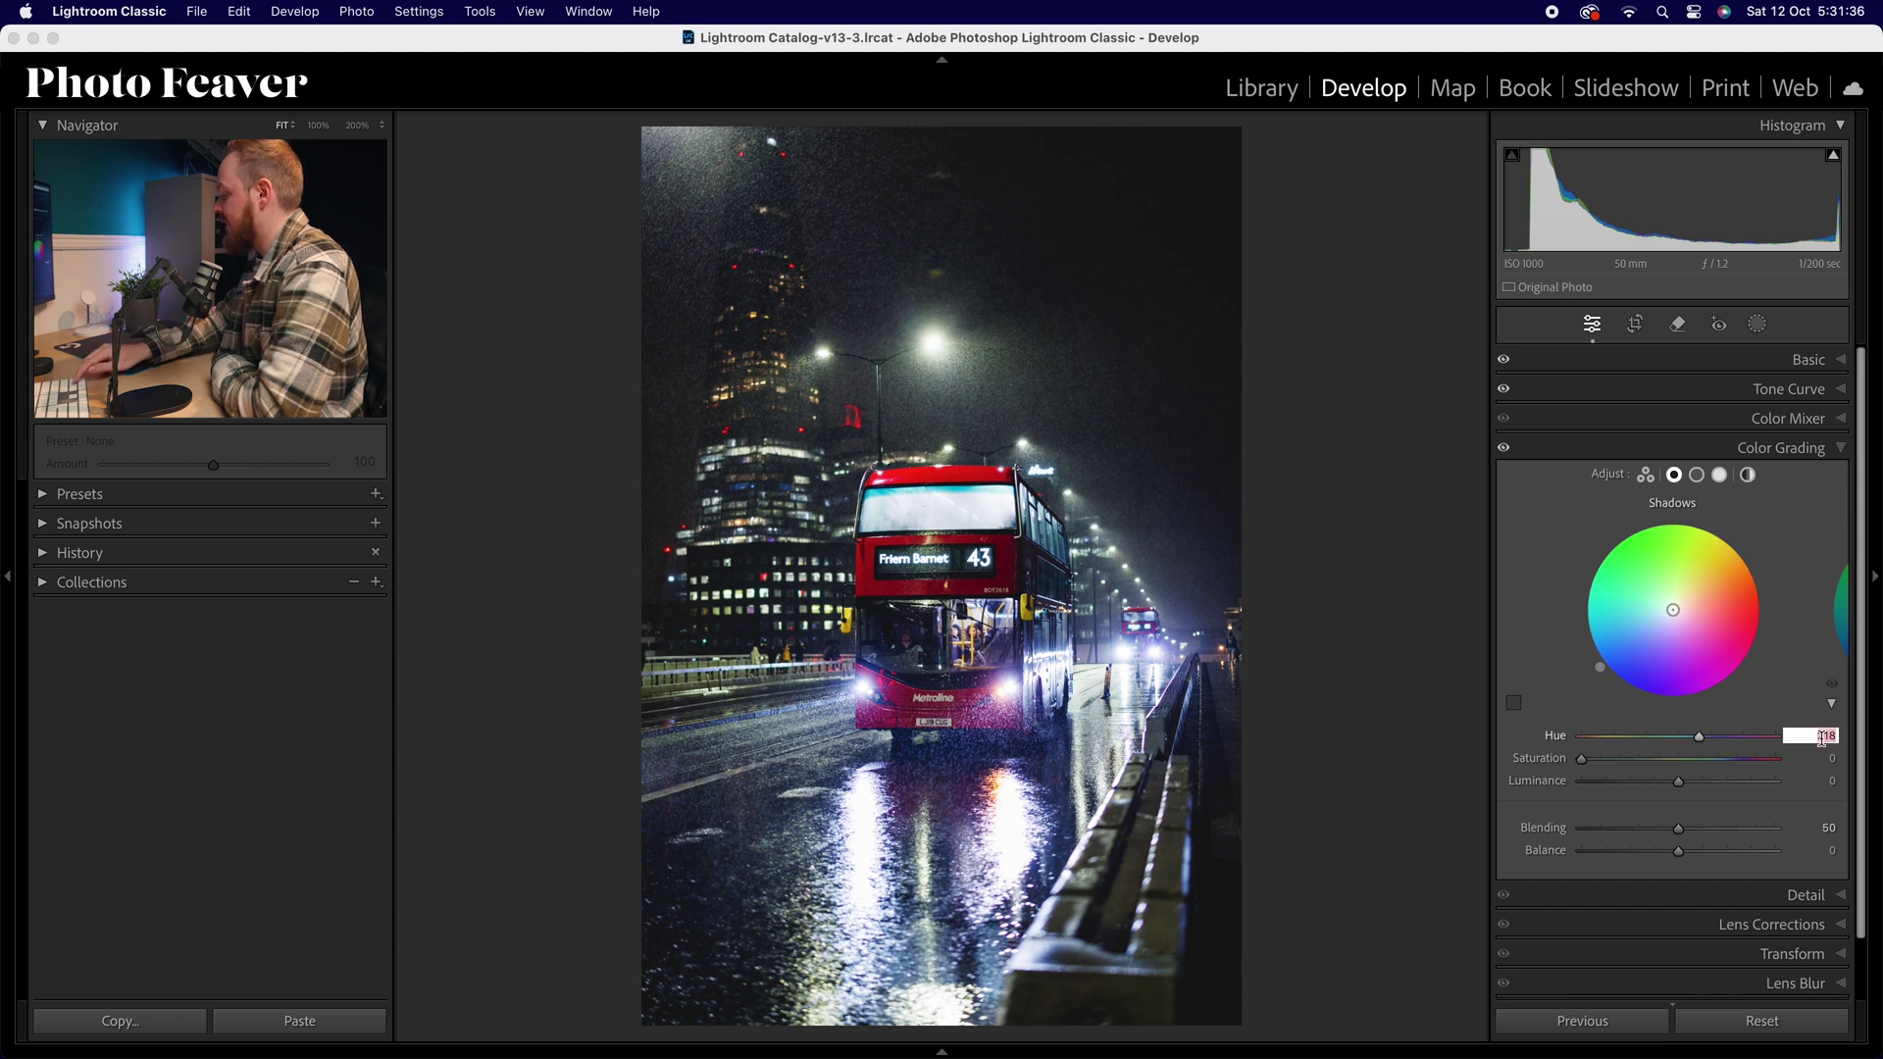
type("220")
key("Return")
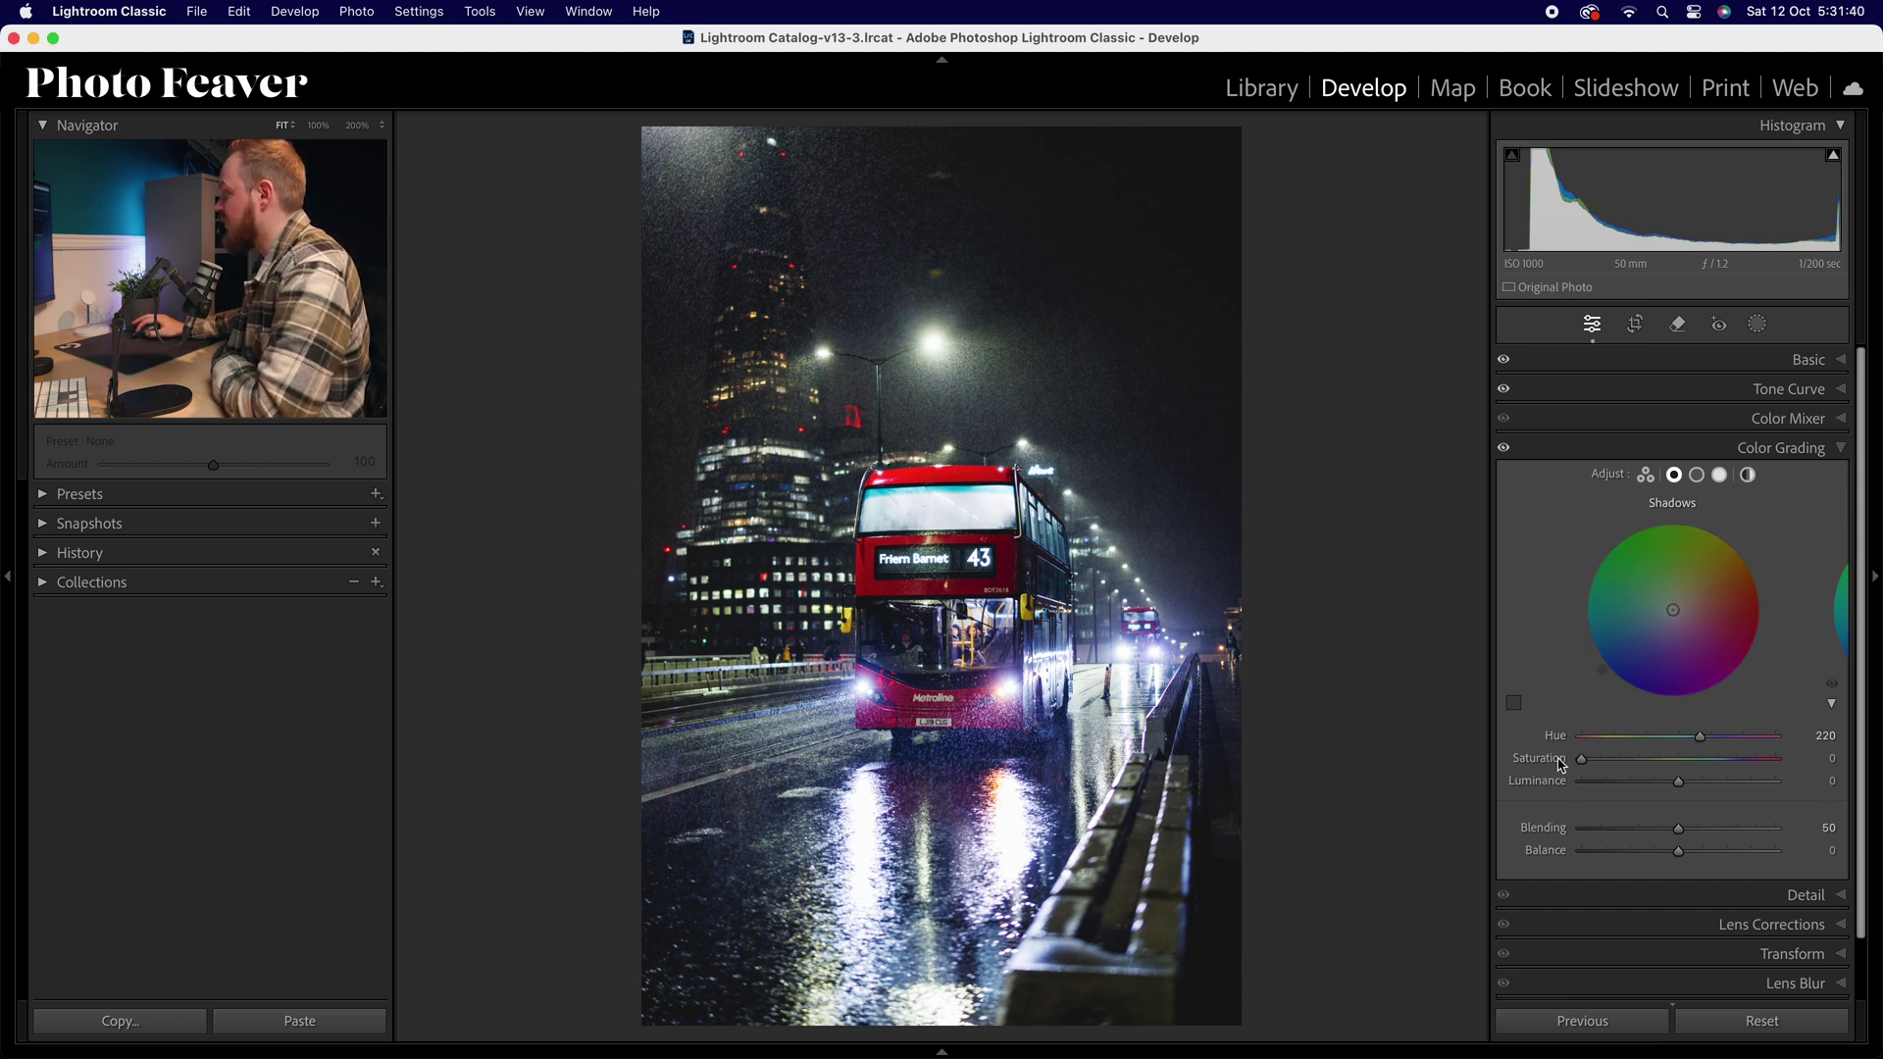
mouse_move(1588, 761)
left_mouse_down()
mouse_move(1699, 769)
mouse_move(1591, 778)
left_mouse_up()
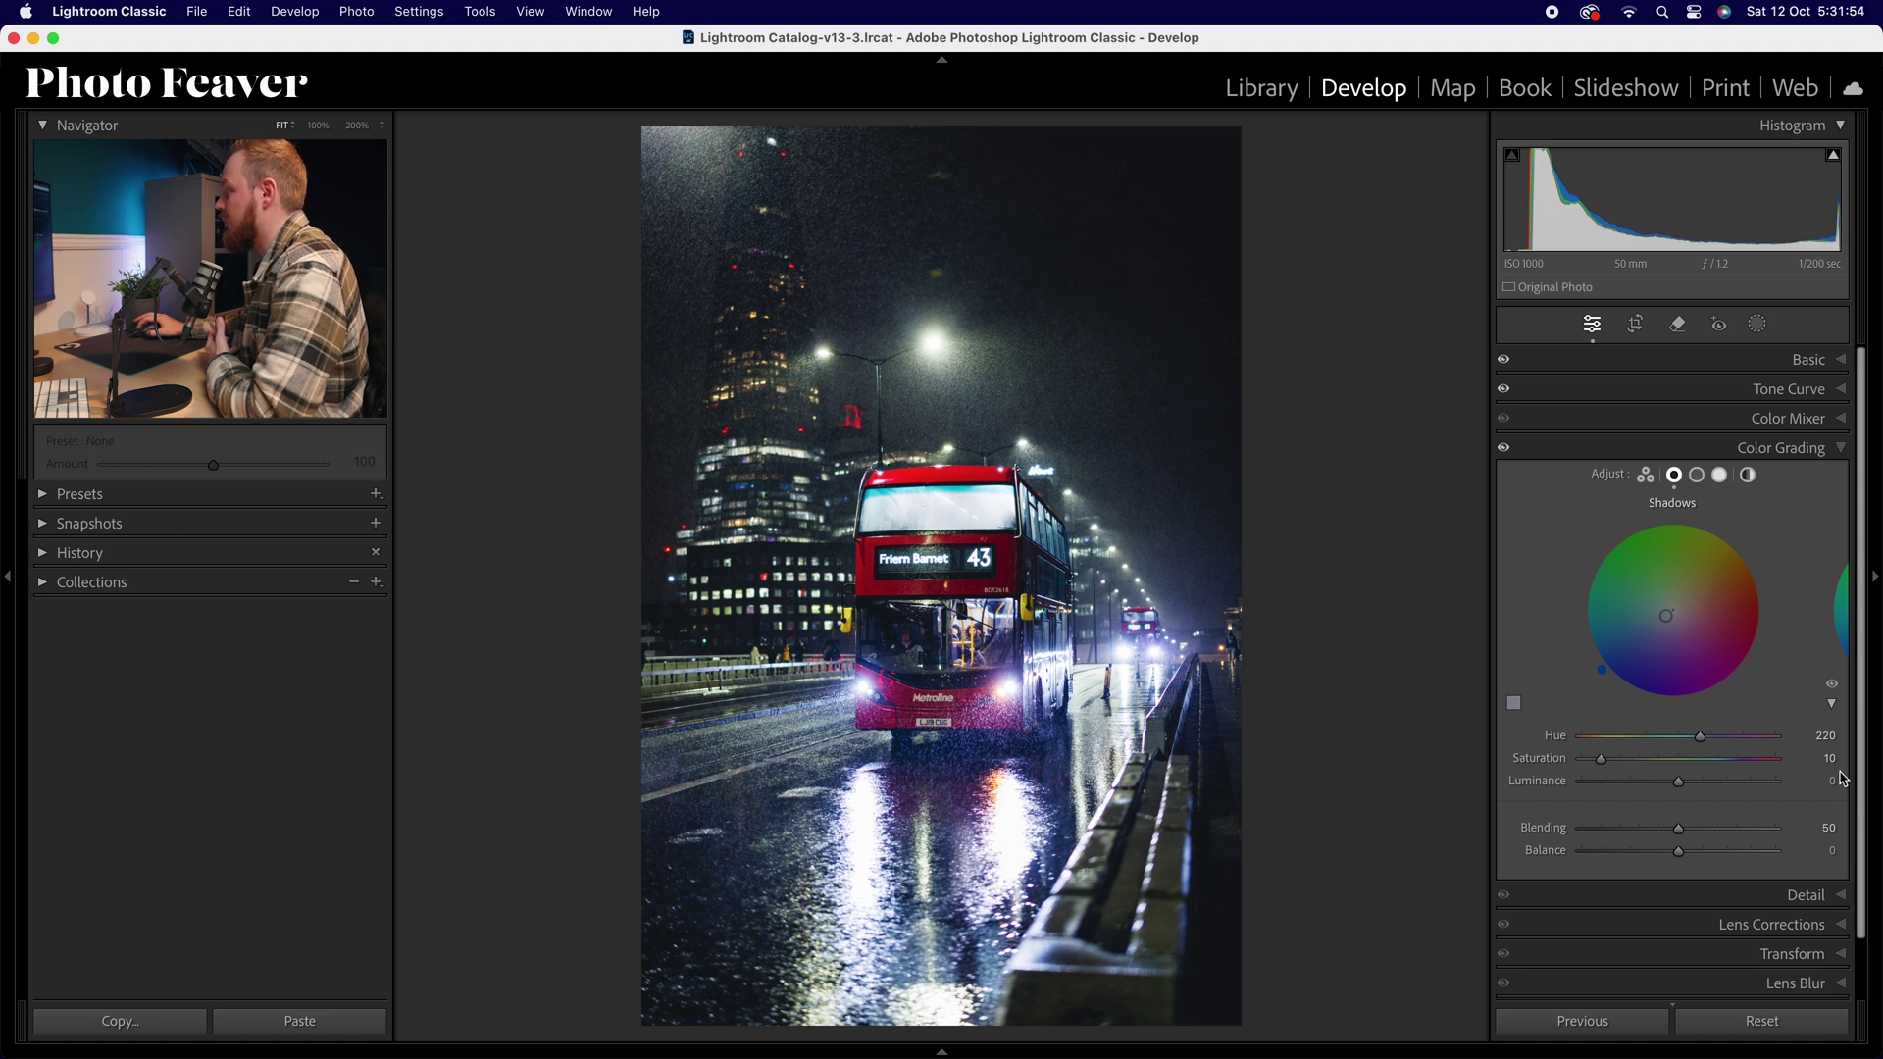
Step: Tint the highlights in Color Grading with a yellow of hue 50 and saturation 15
left_click(1721, 477)
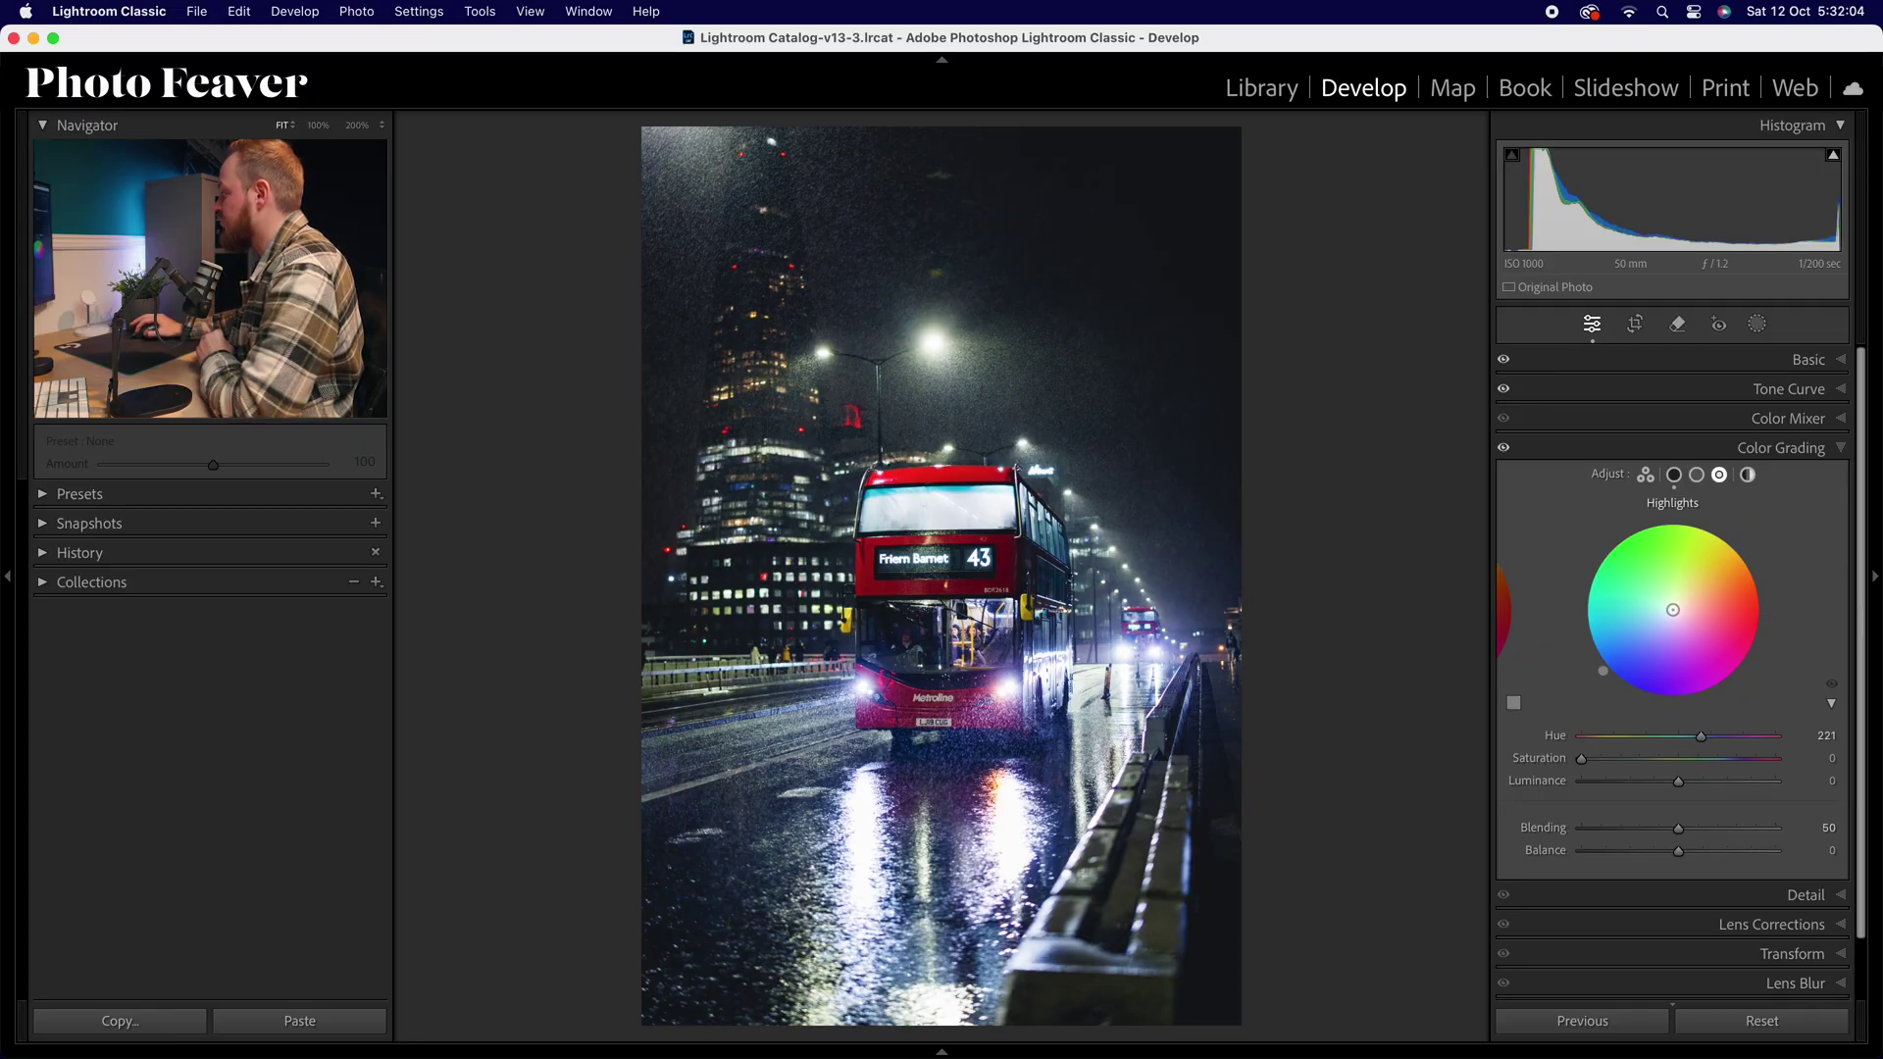
left_click_drag(1671, 703, 1734, 541)
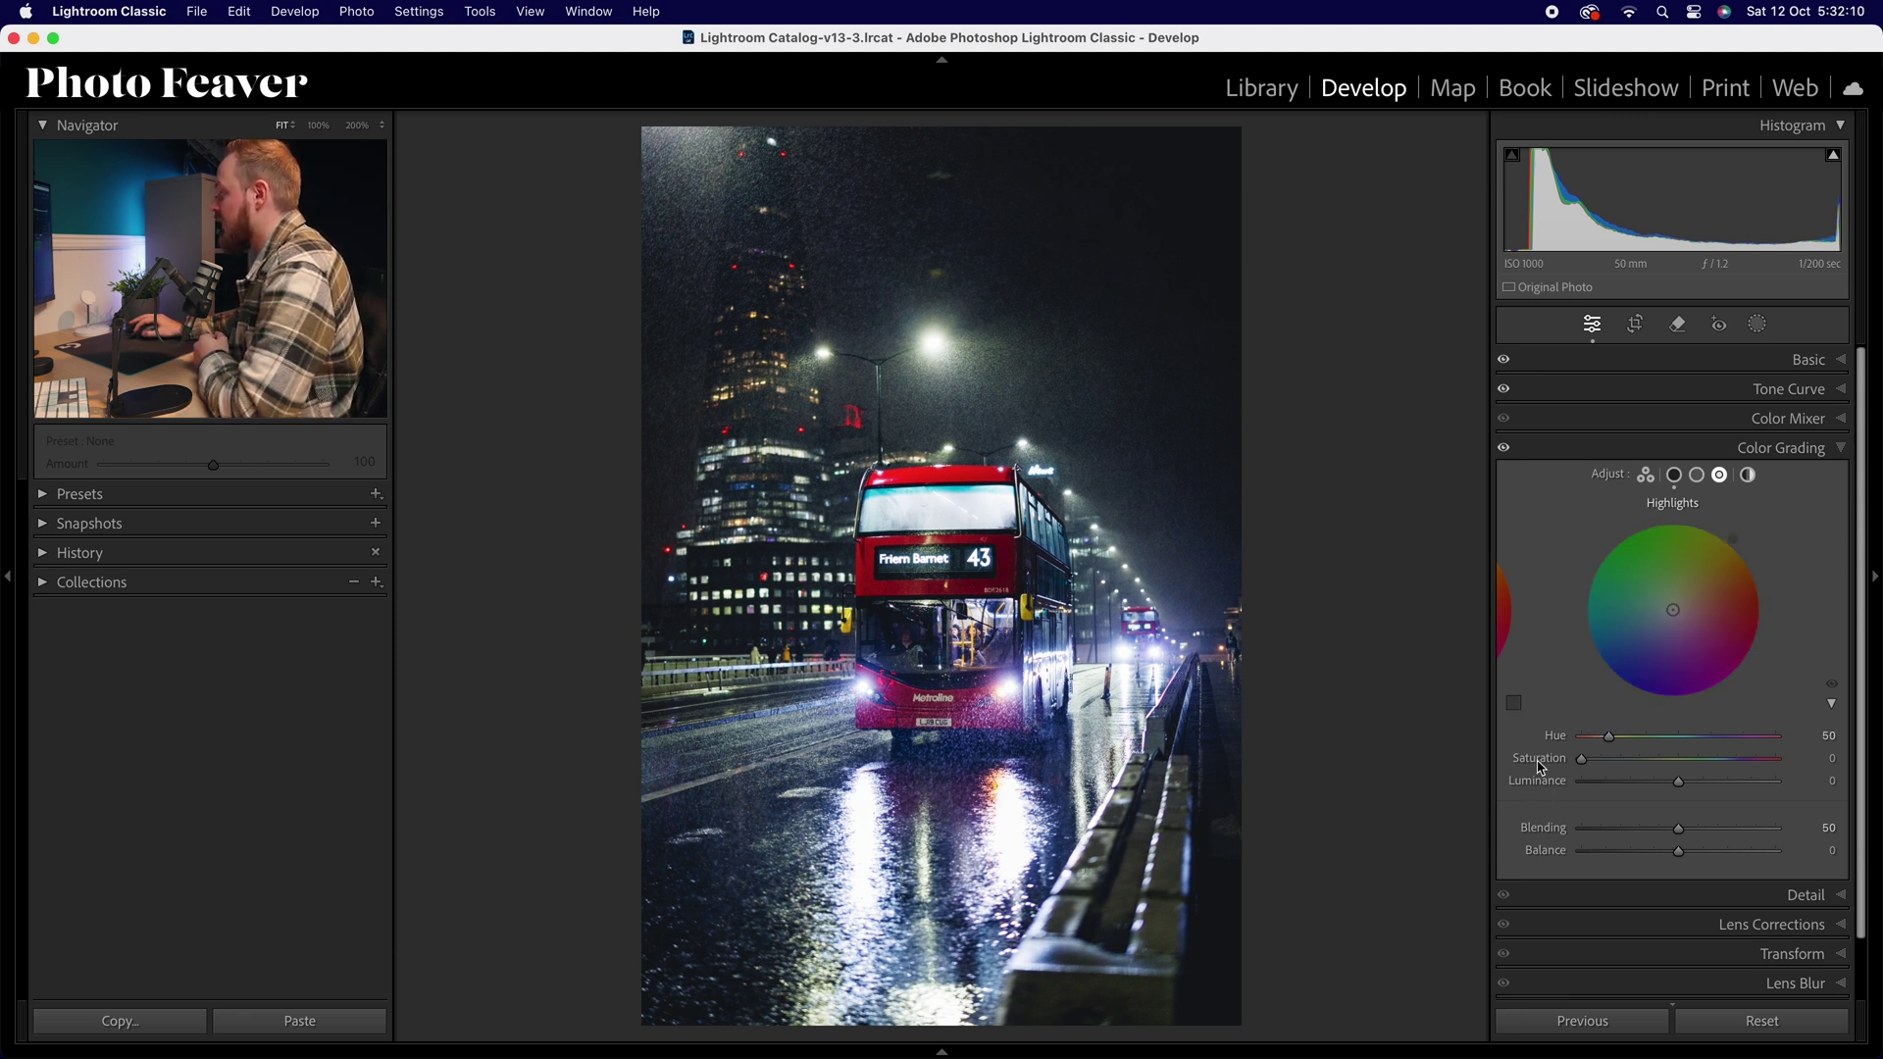
left_click_drag(1589, 761, 1618, 770)
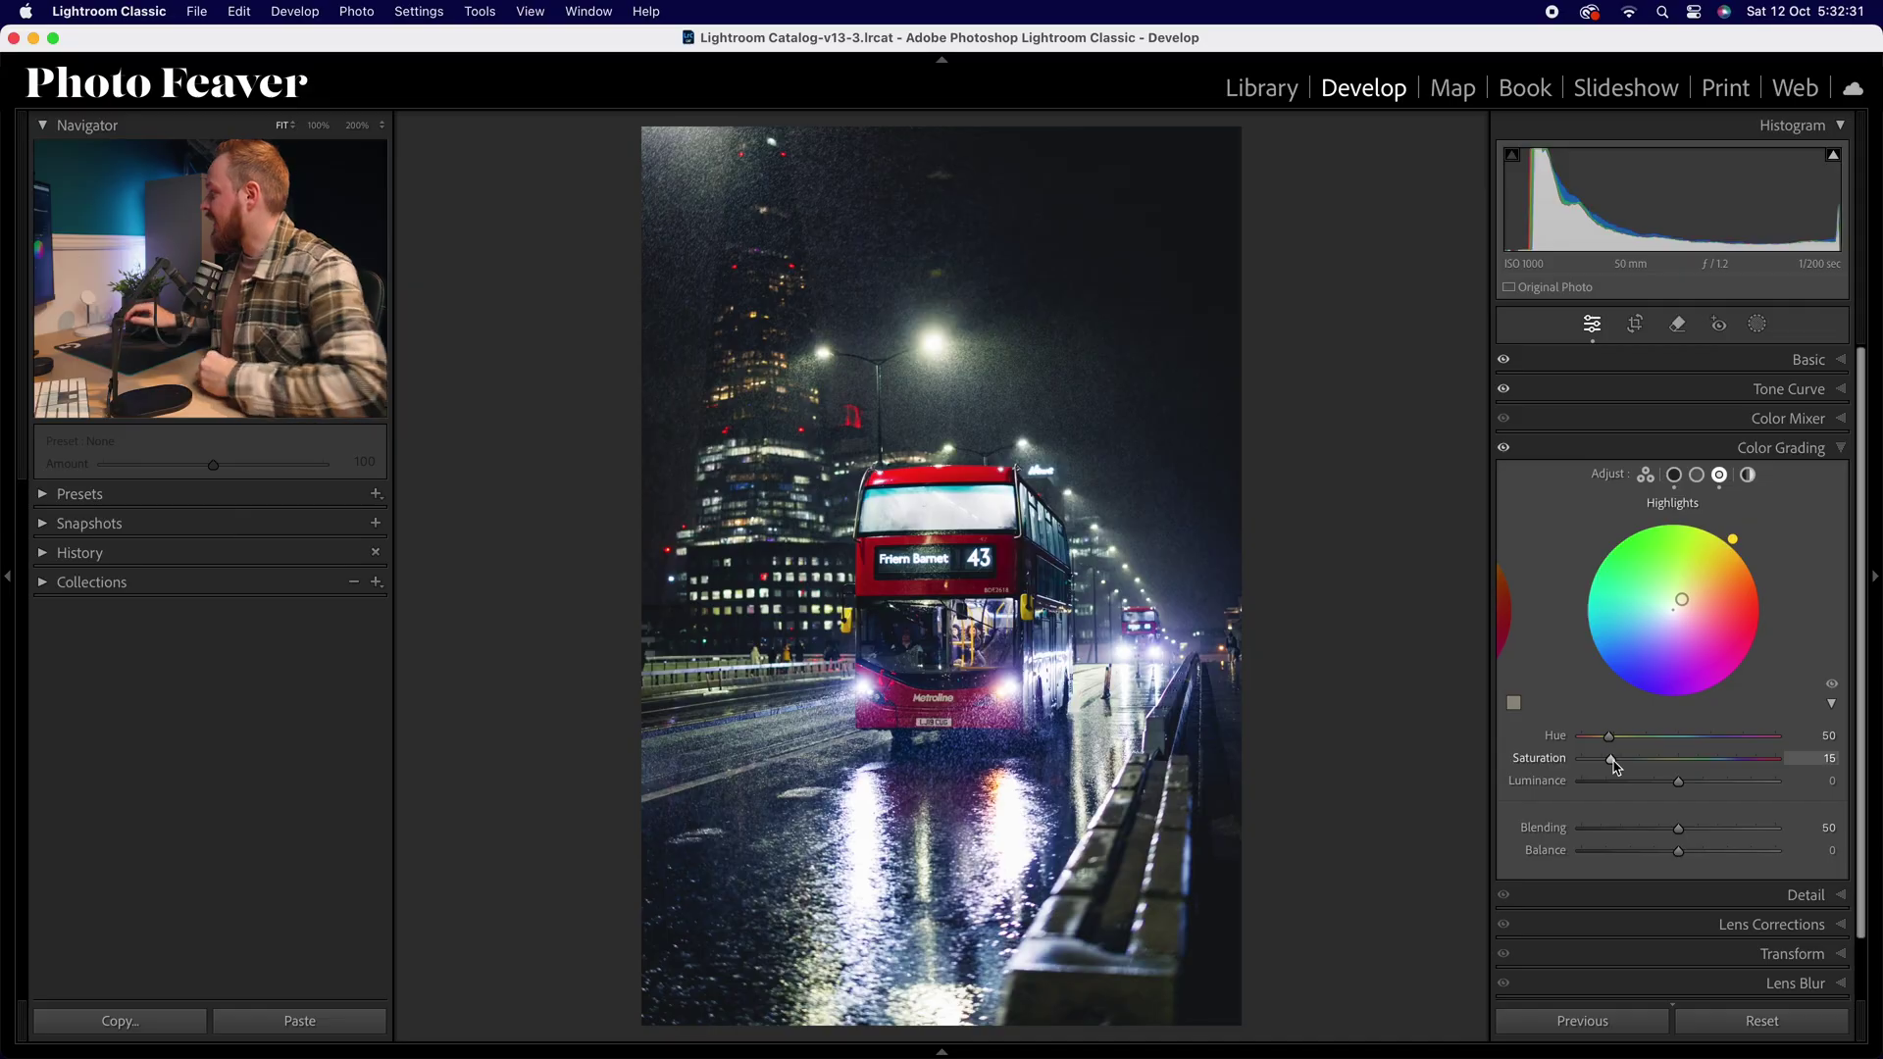
left_click(1800, 451)
Step: In the Color Mixer, set the red hue to +10 and the orange hue to -15
left_click(1765, 419)
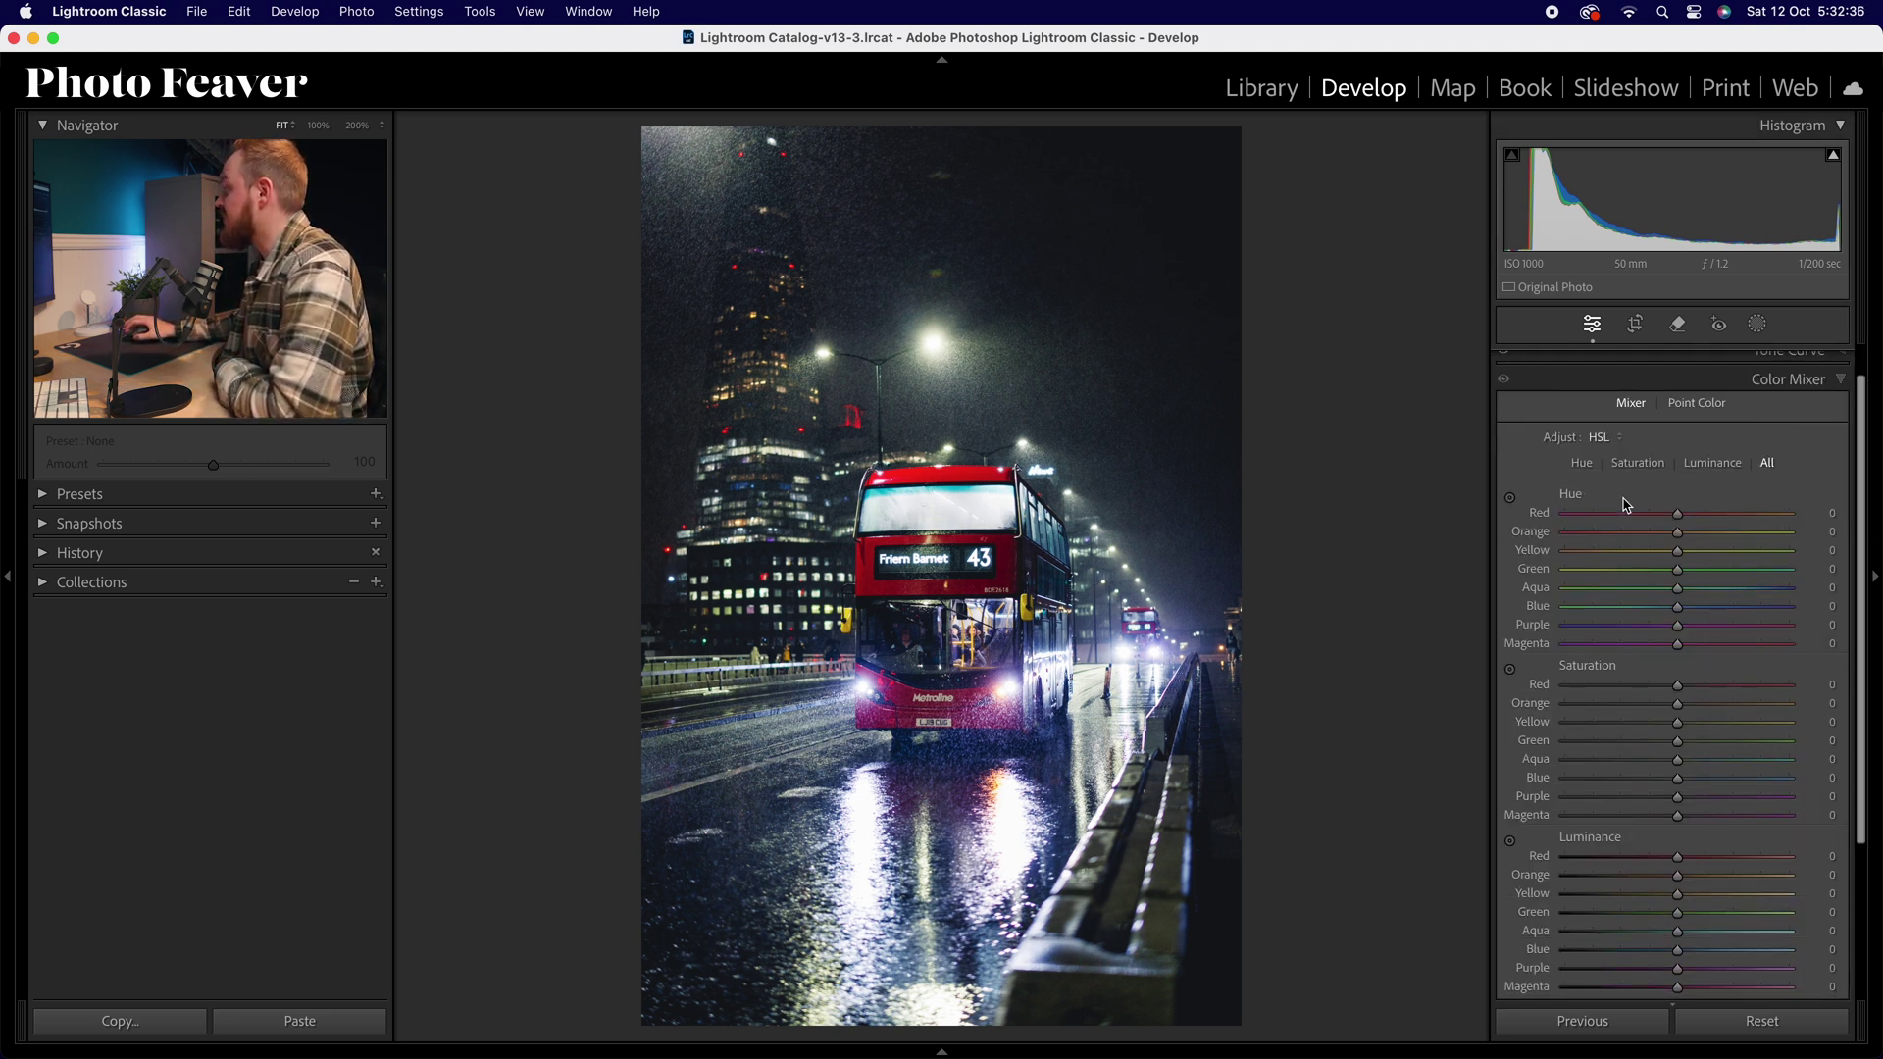
scroll(1667, 491, "down", 1)
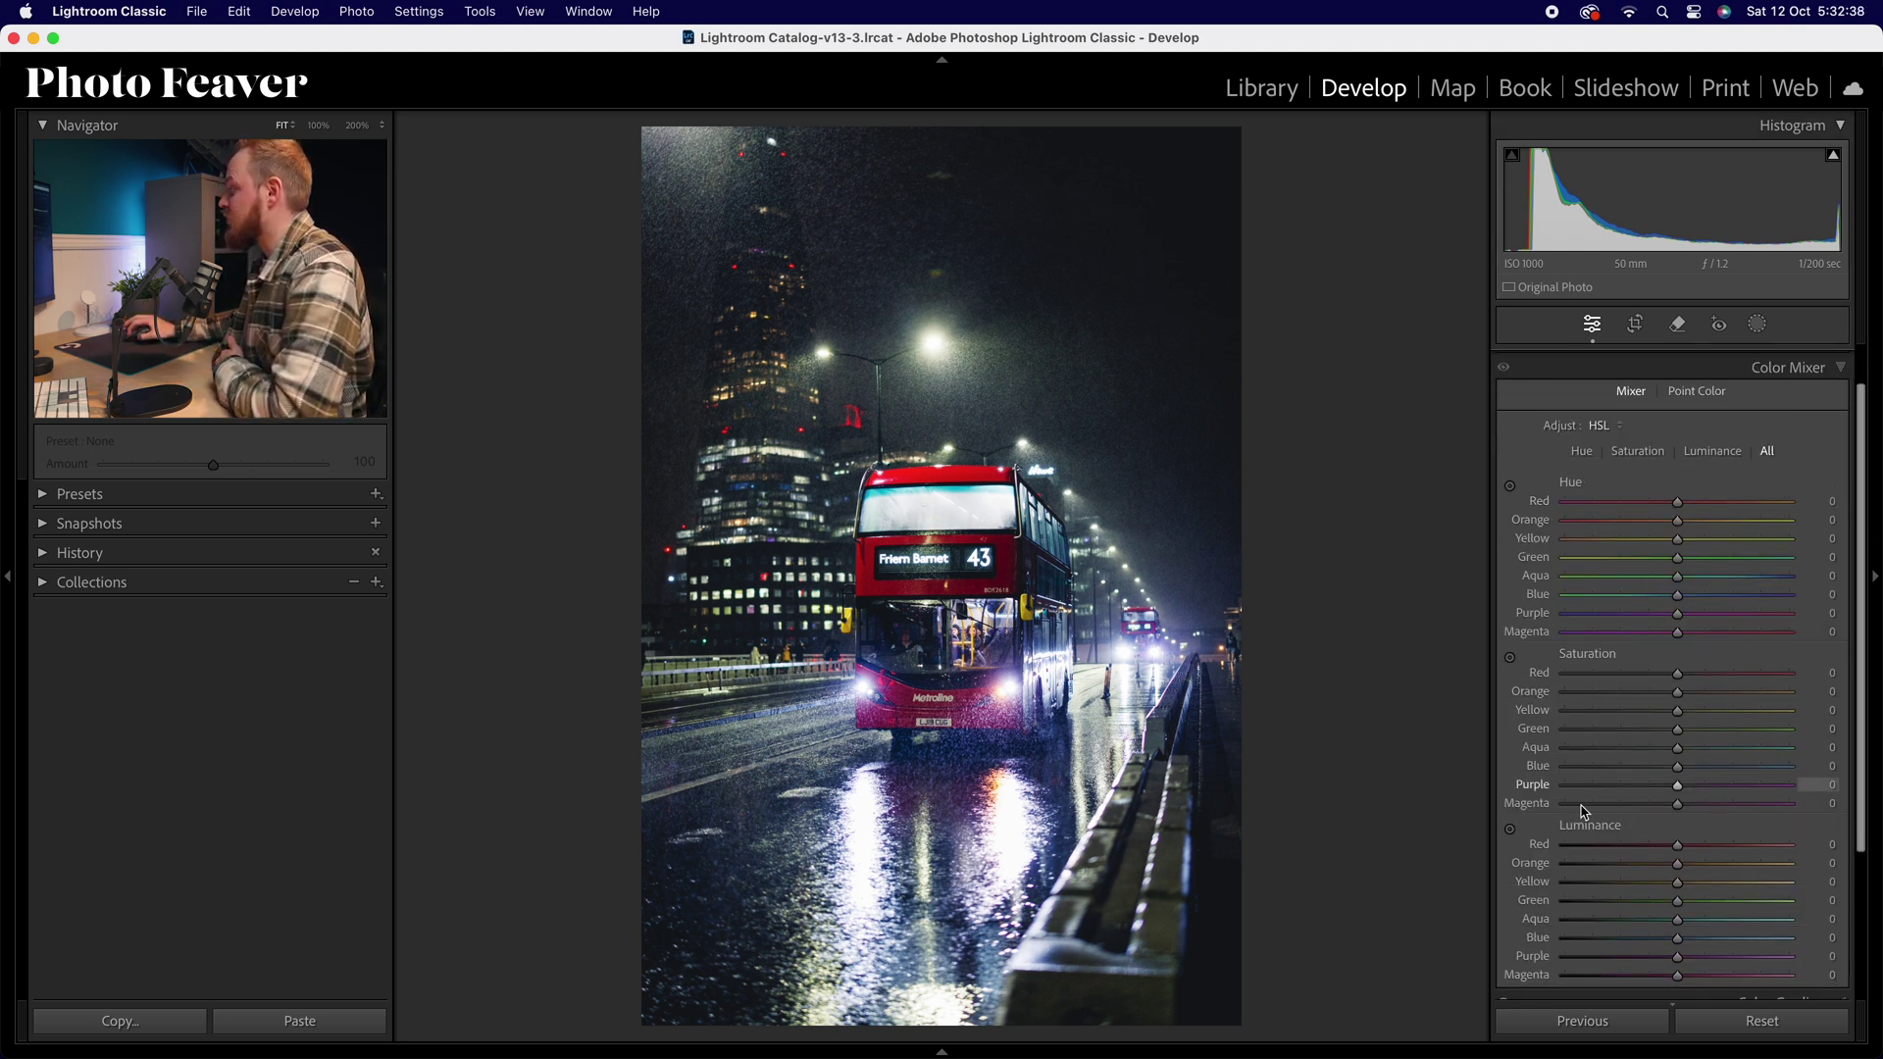
left_click(1582, 451)
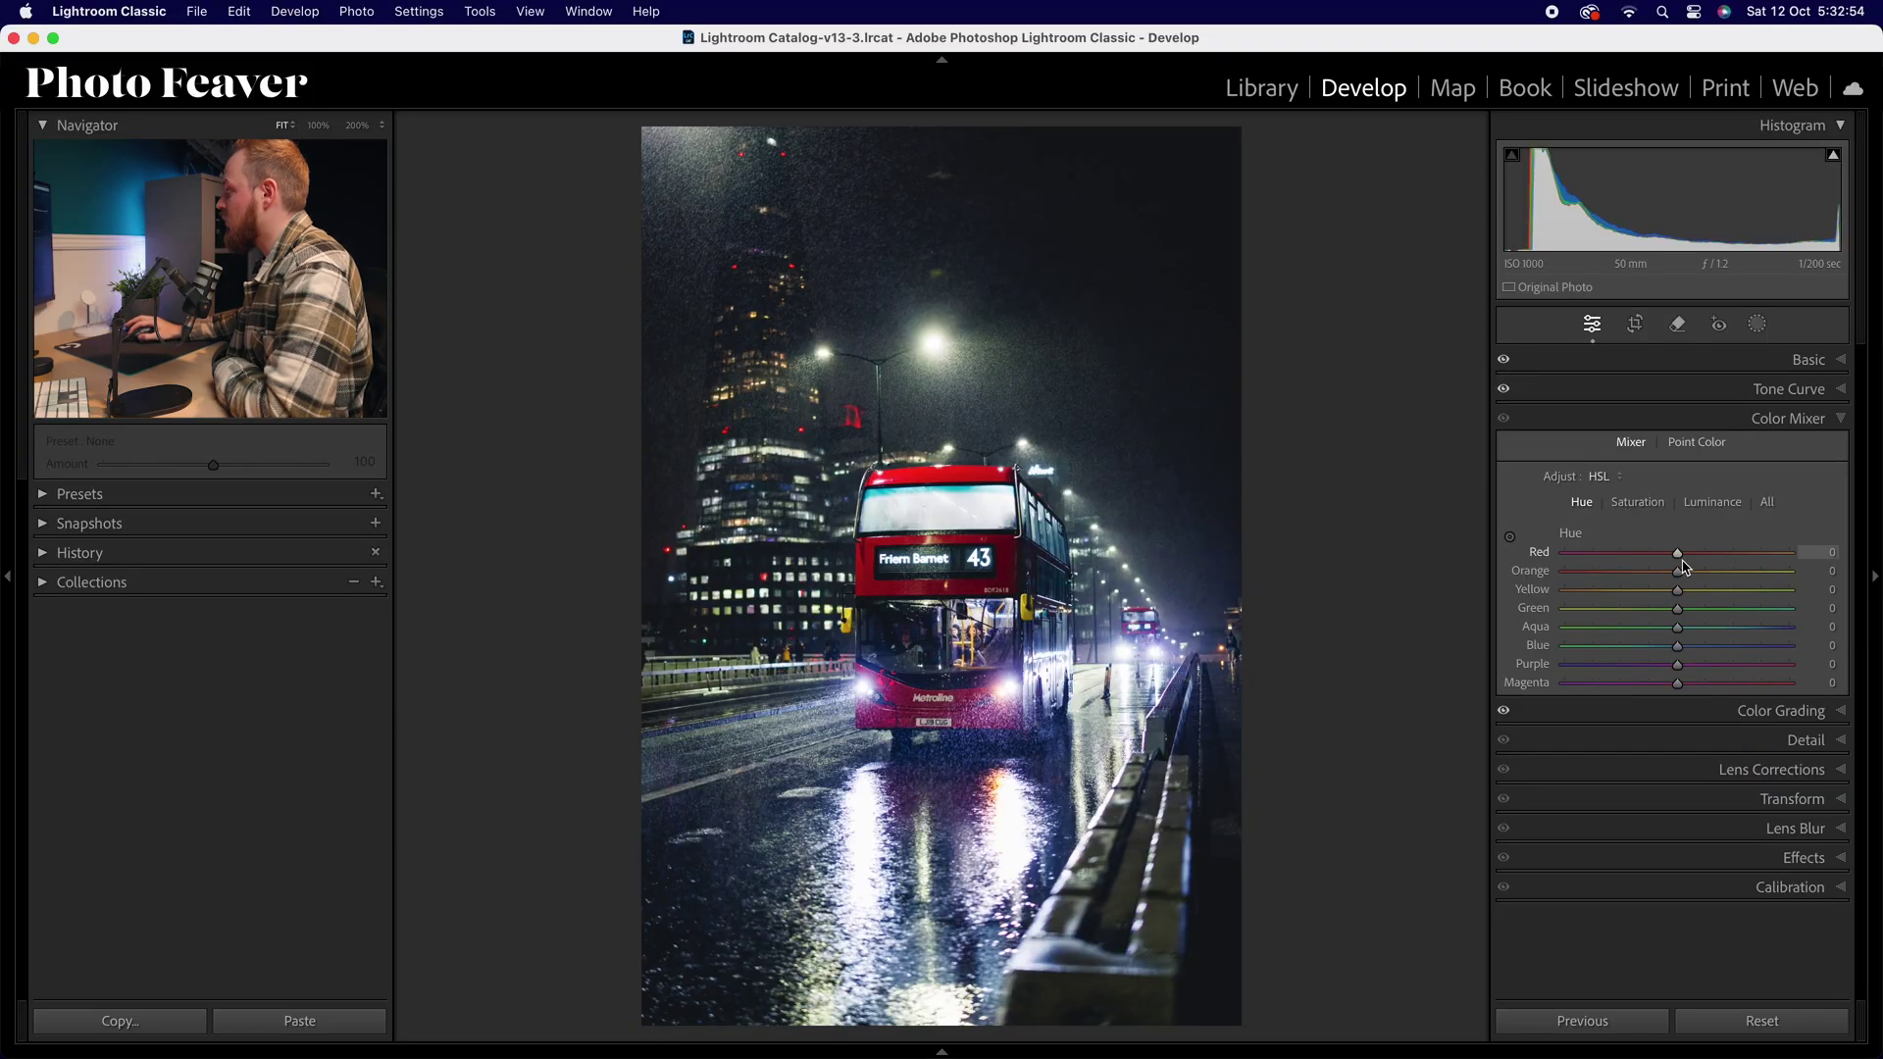
left_click_drag(1678, 555, 1684, 555)
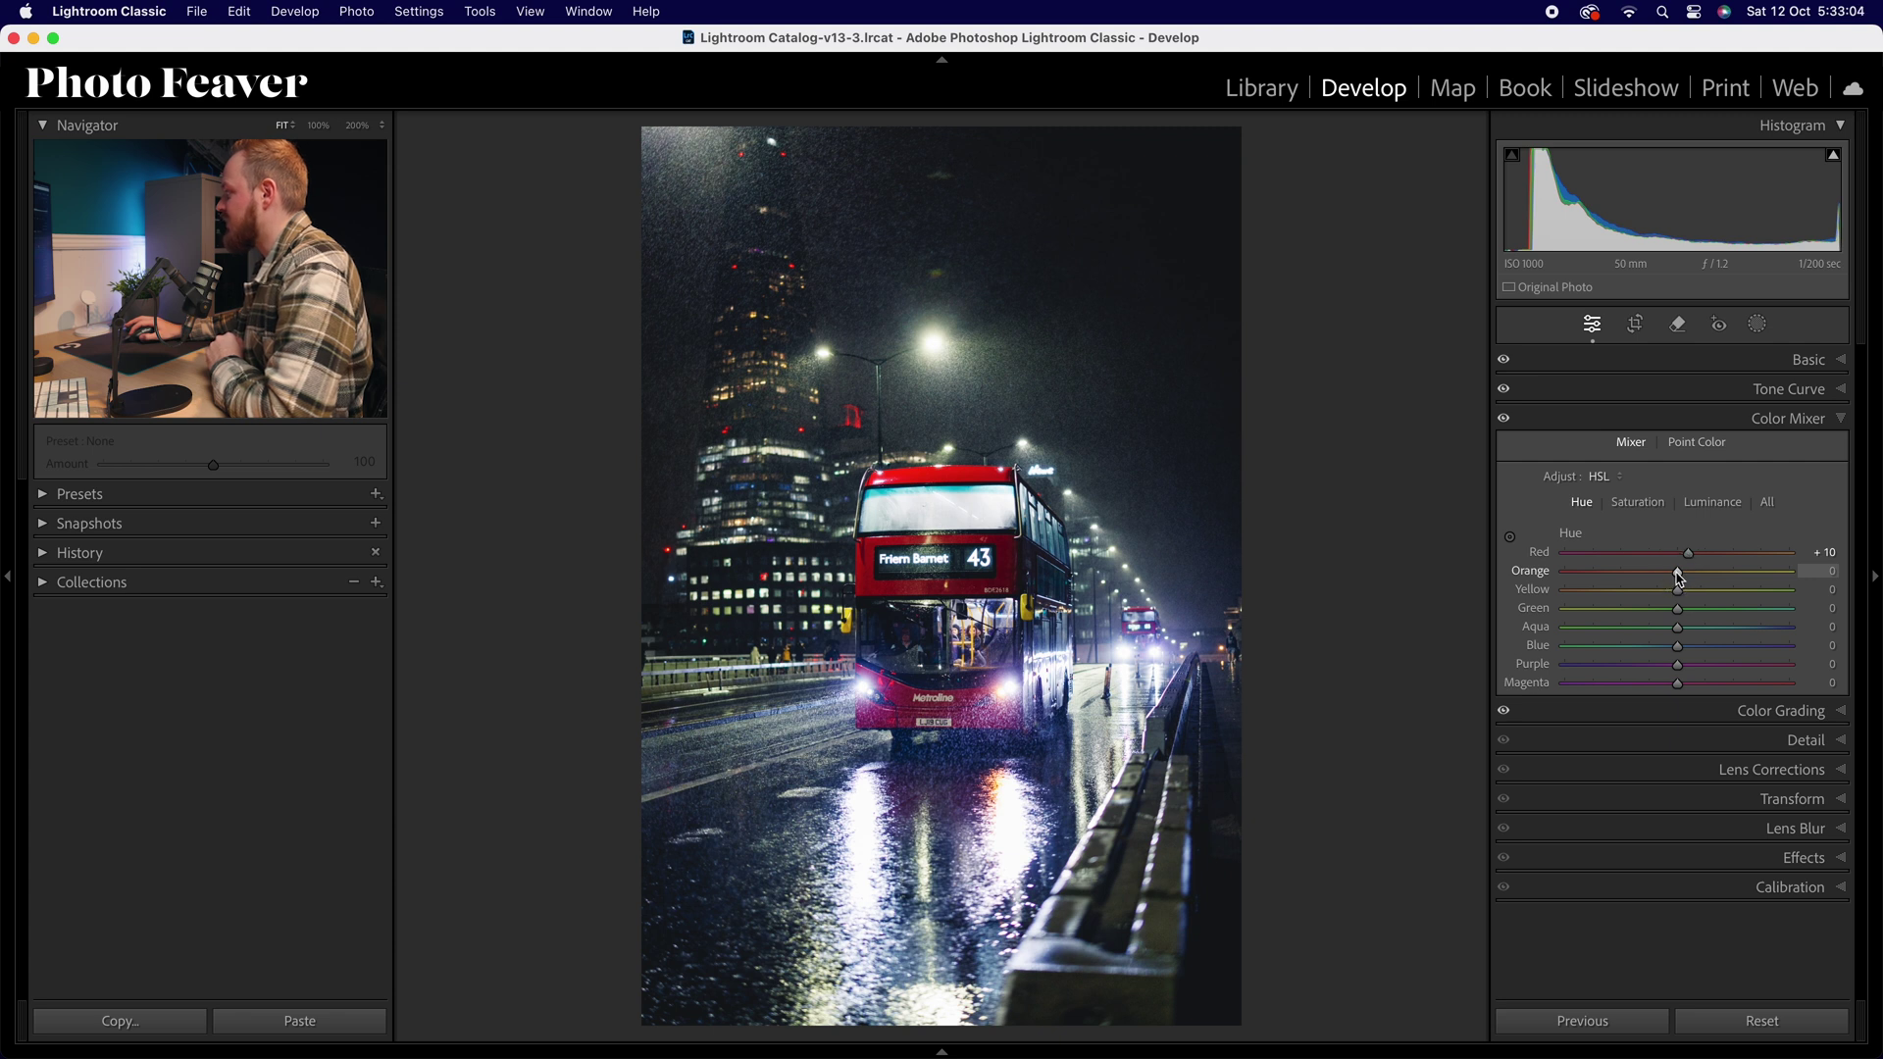
left_click_drag(1671, 579, 1664, 579)
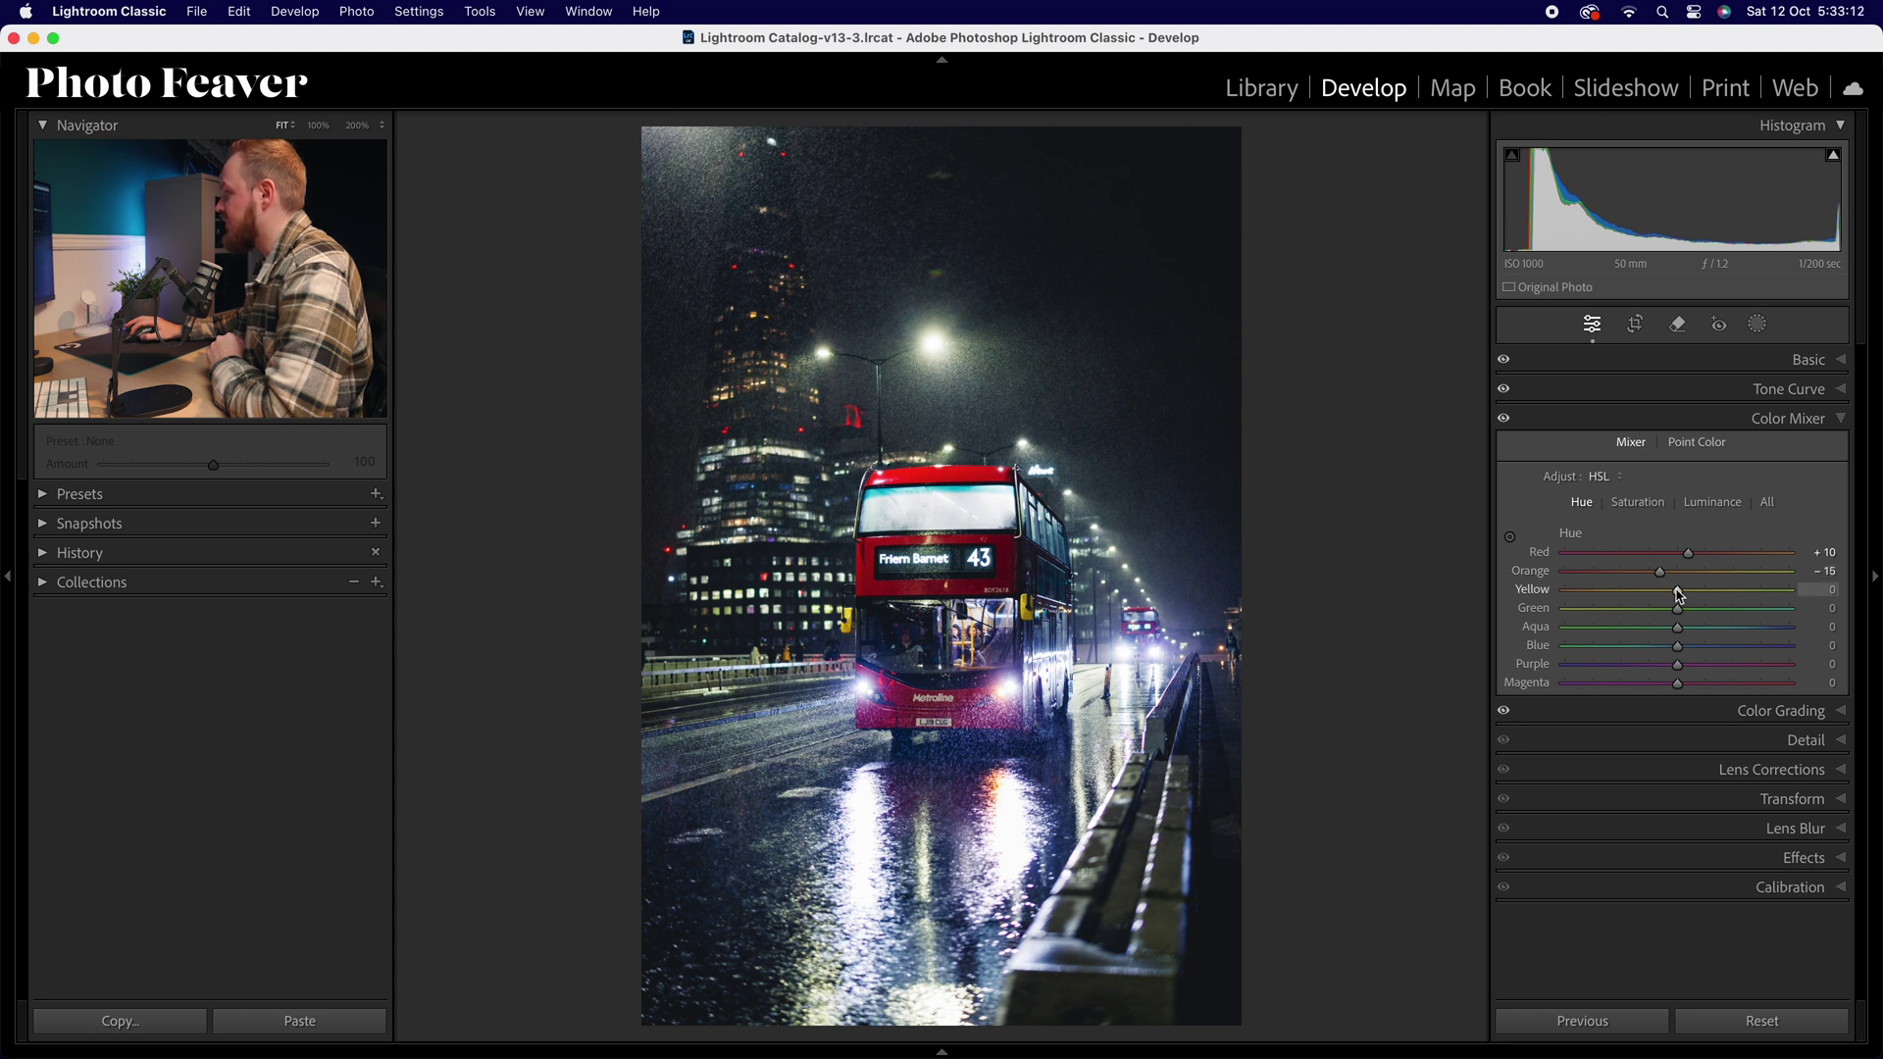
Step: Set the yellow hue to +70 and the green hue to -80 in the Color Mixer
left_click_drag(1680, 594, 1604, 591)
left_click(1835, 590)
type("70")
key("Return")
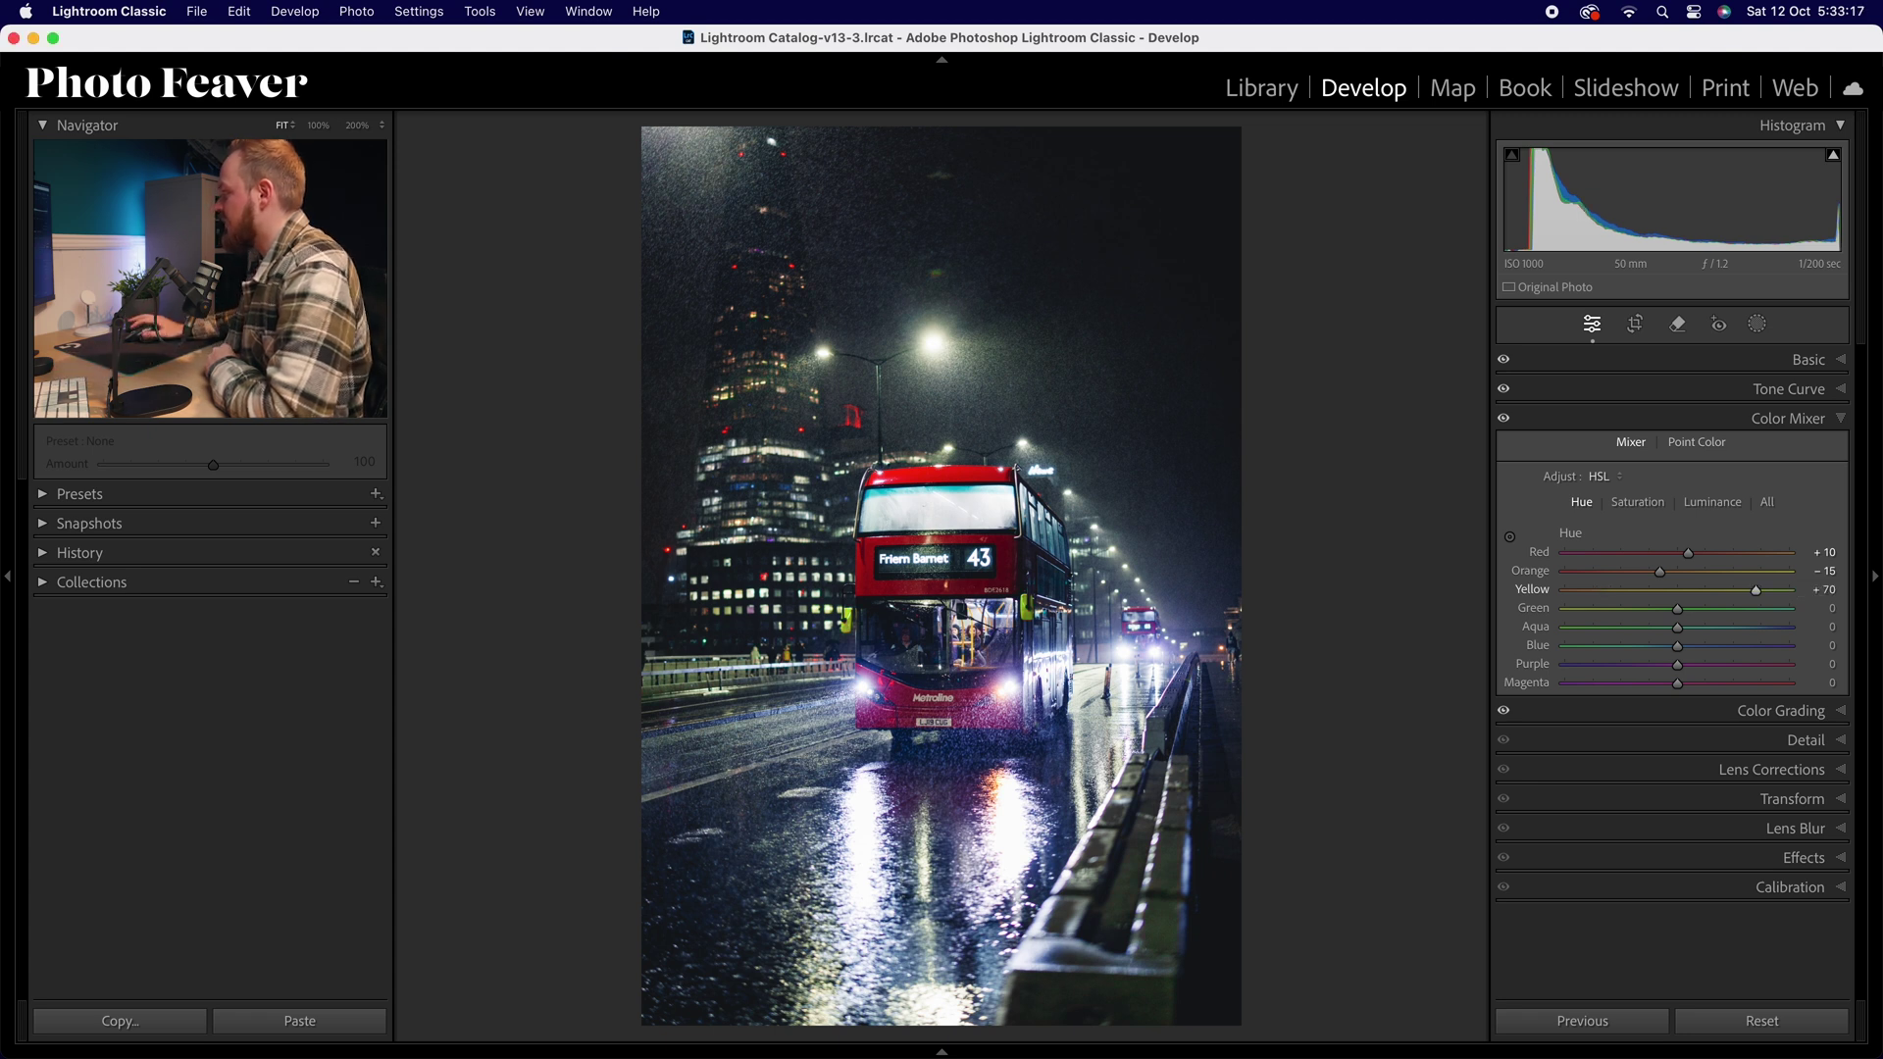
left_click(1833, 608)
type("-80")
key("Return")
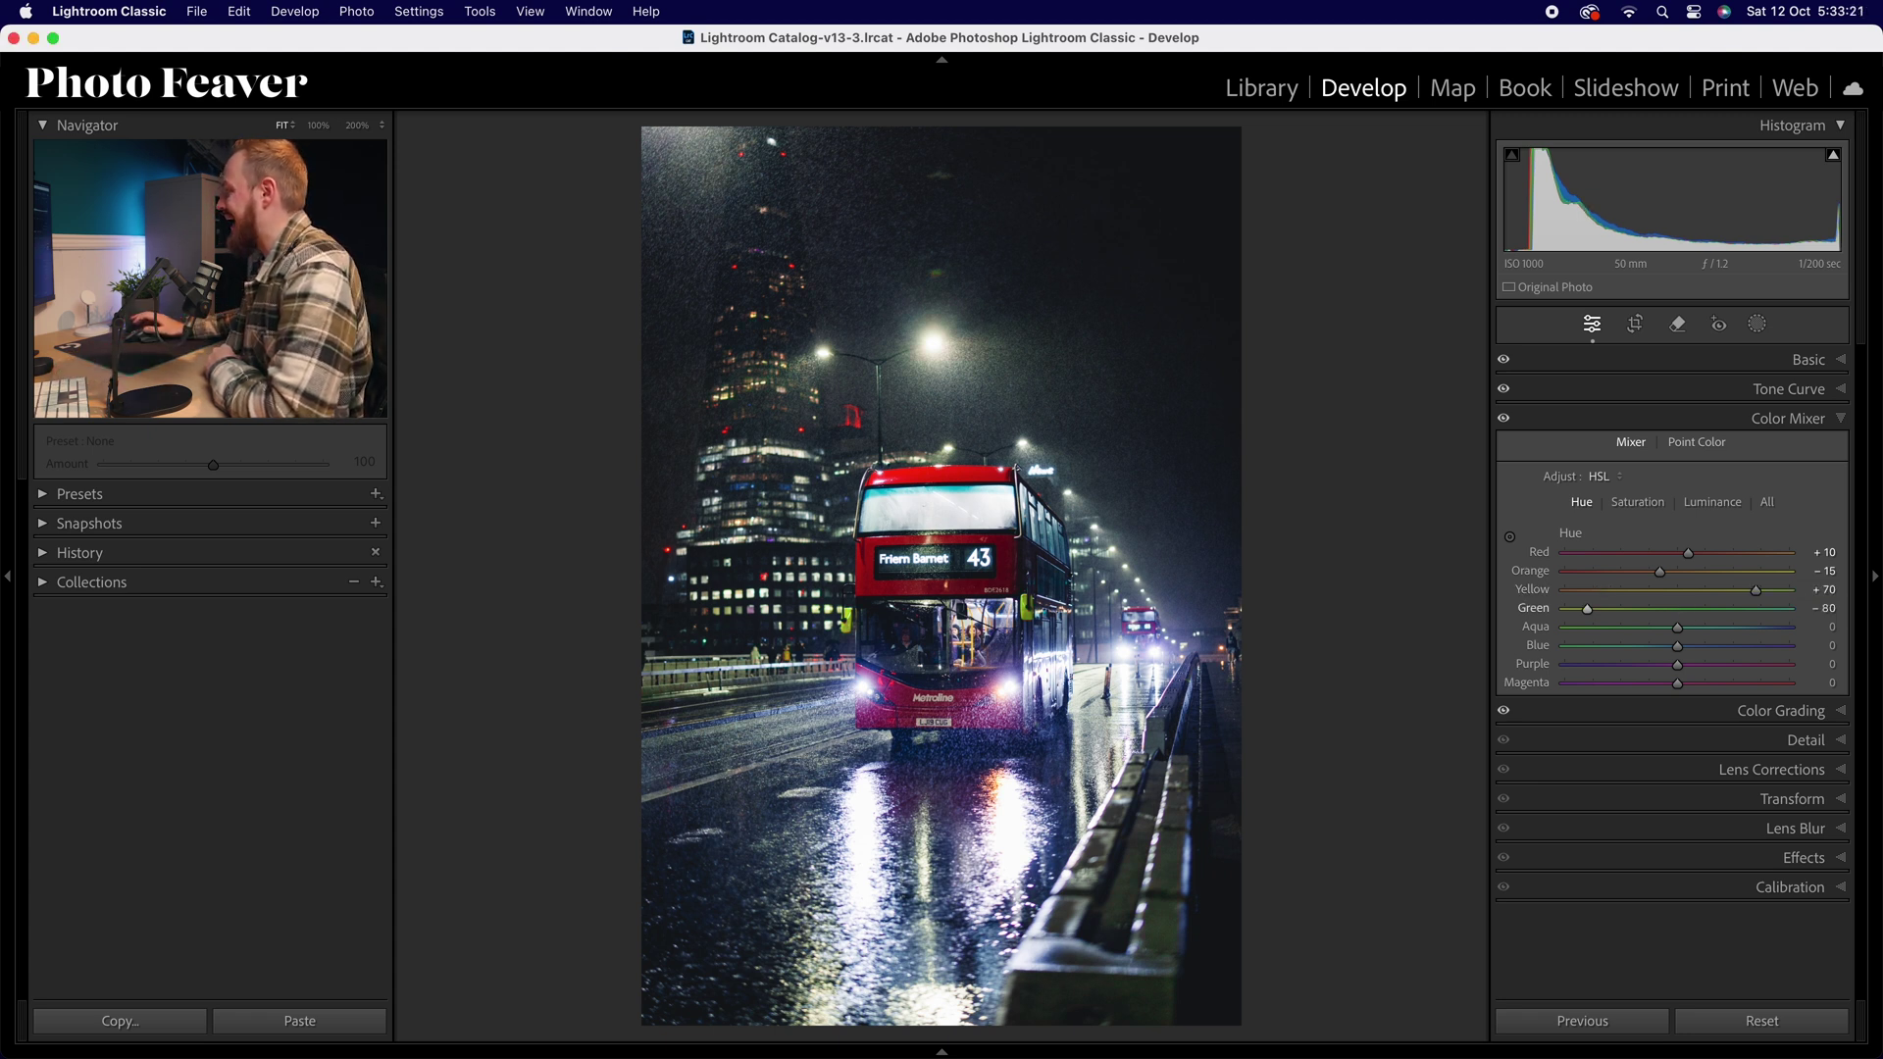
Step: Set the aqua hue to +60 and the blue hue to -30 in the Color Mixer
left_click(1830, 629)
type("60")
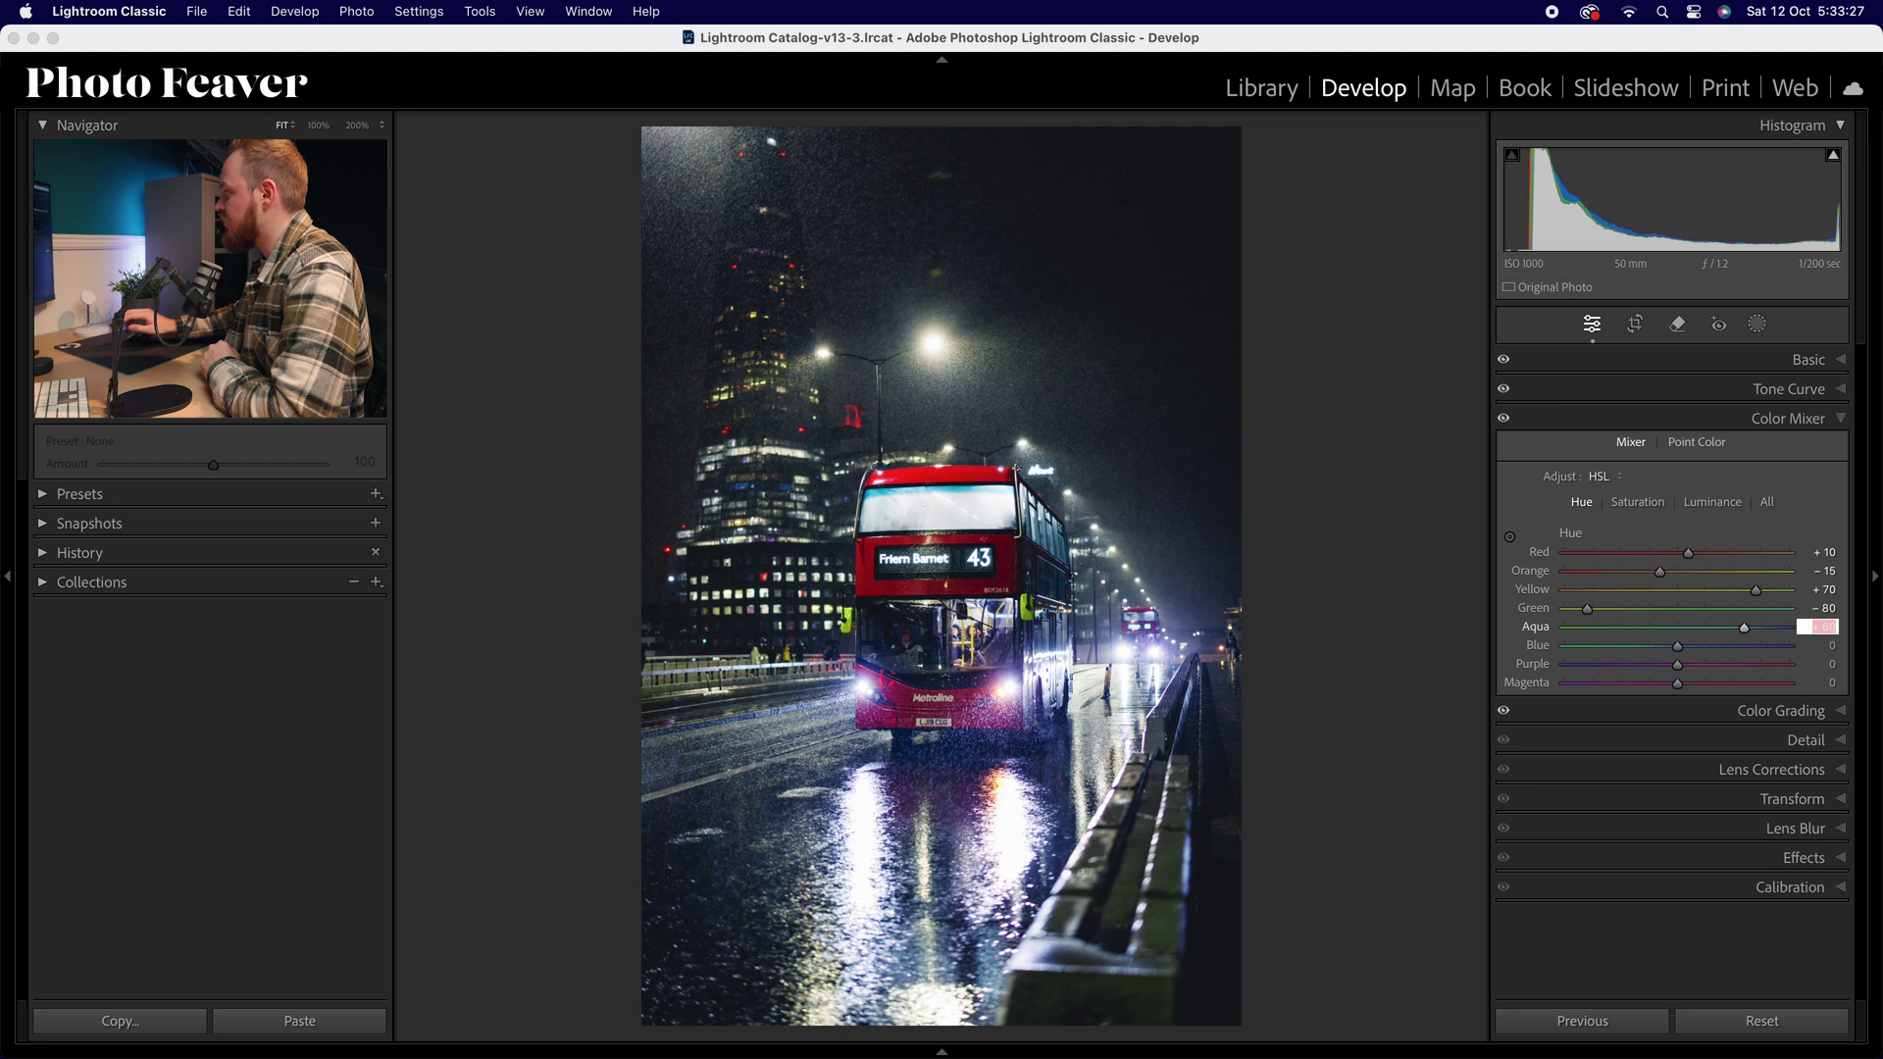
key("Return")
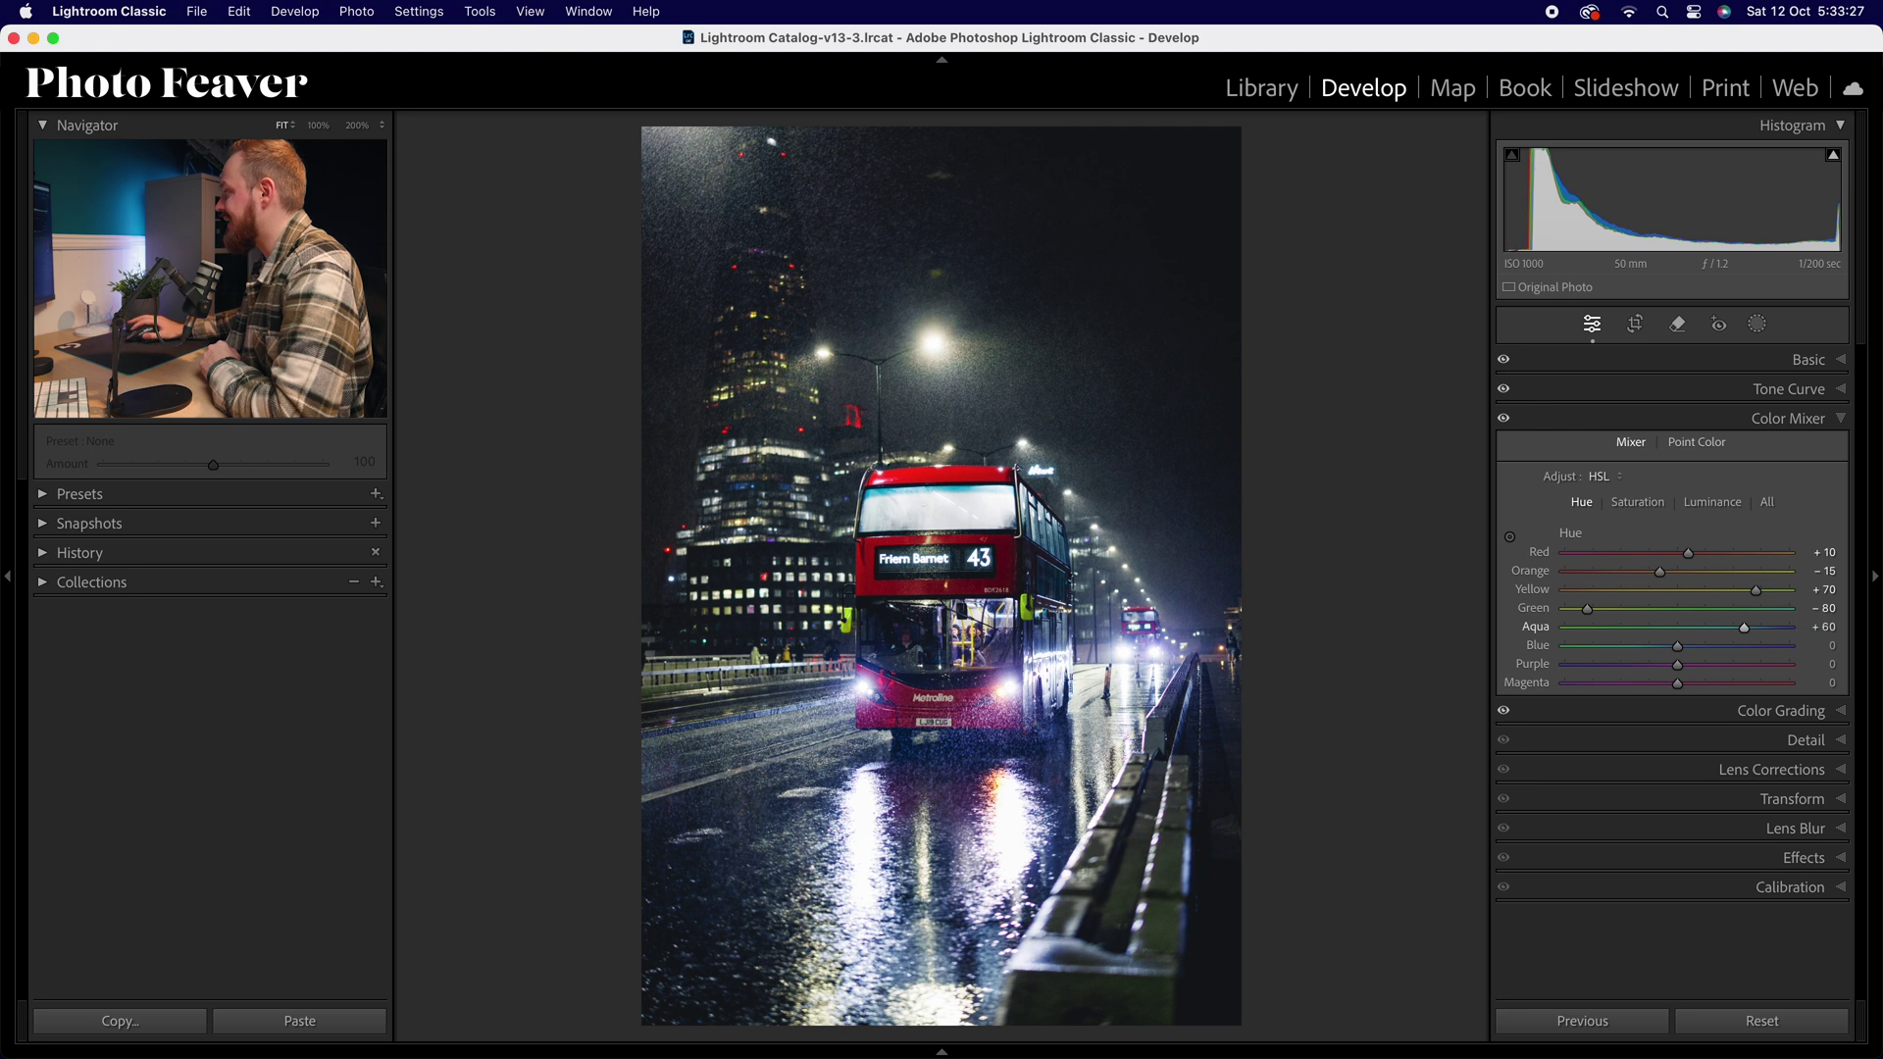
left_click(1830, 647)
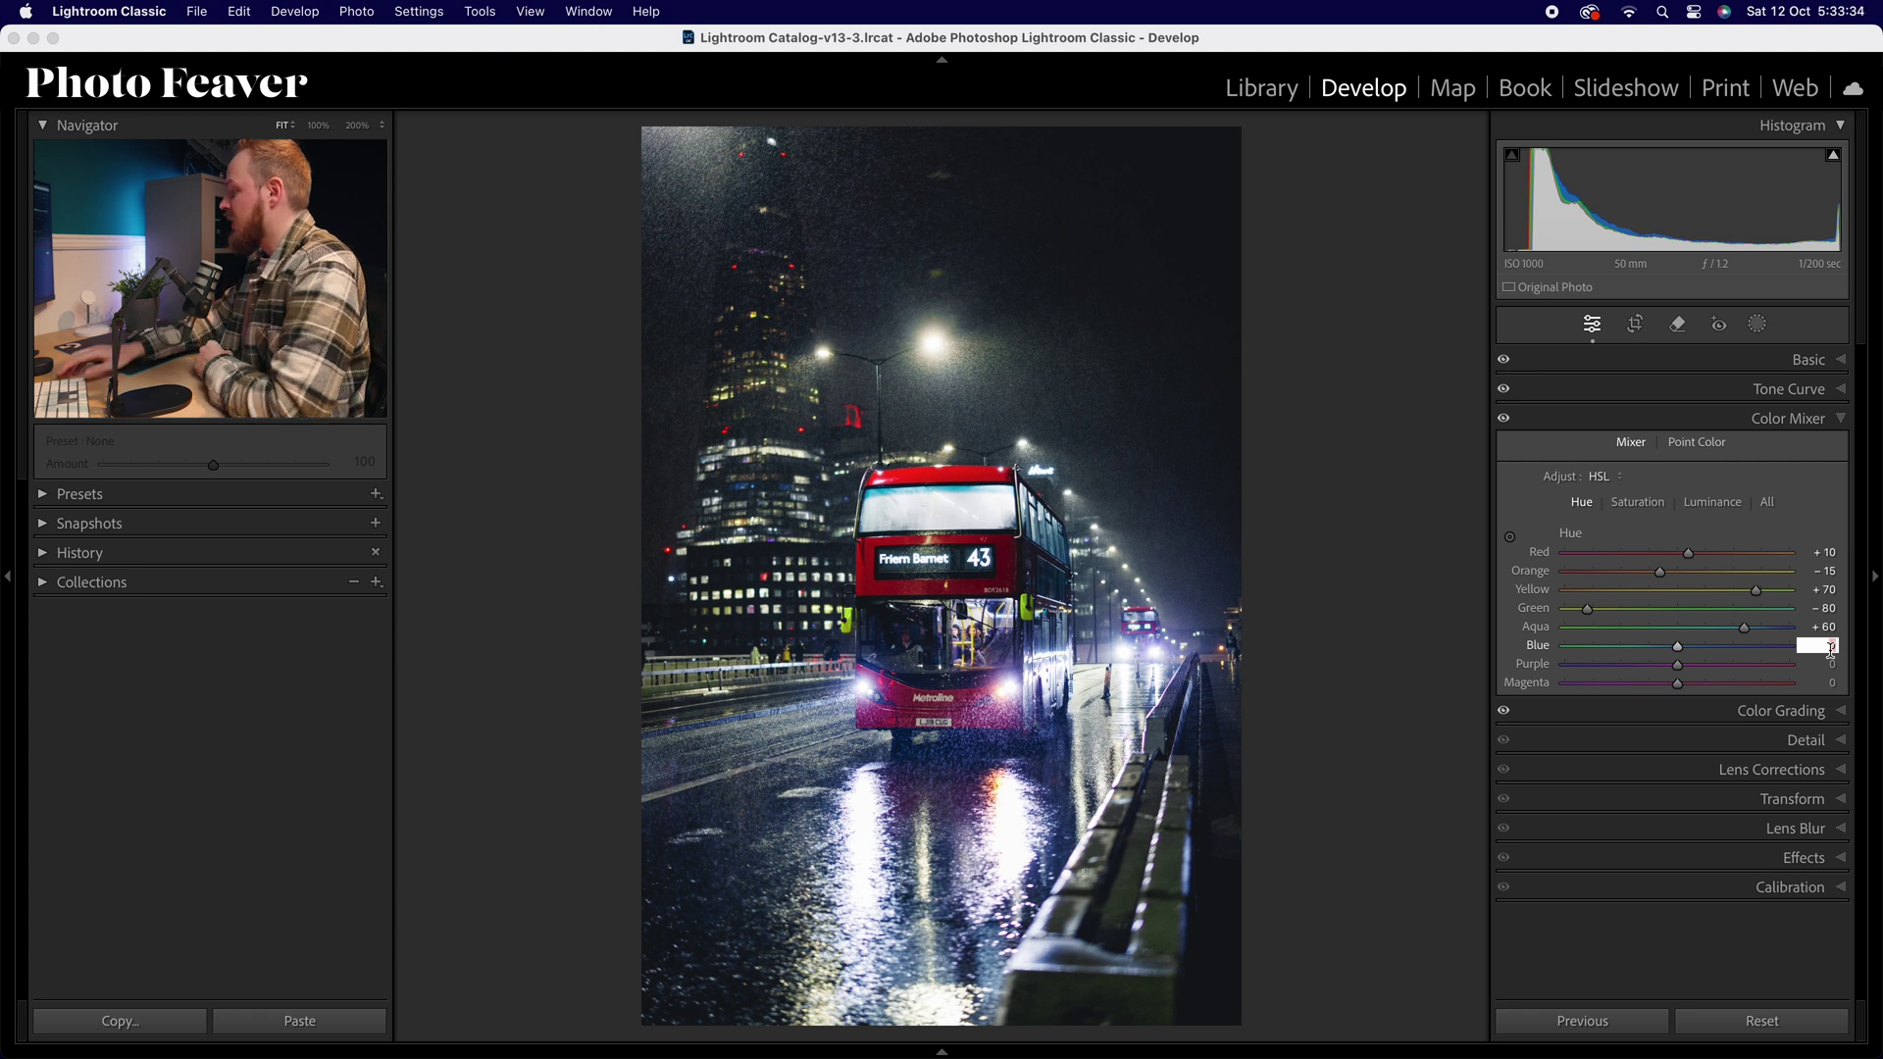
type("-")
key("Return")
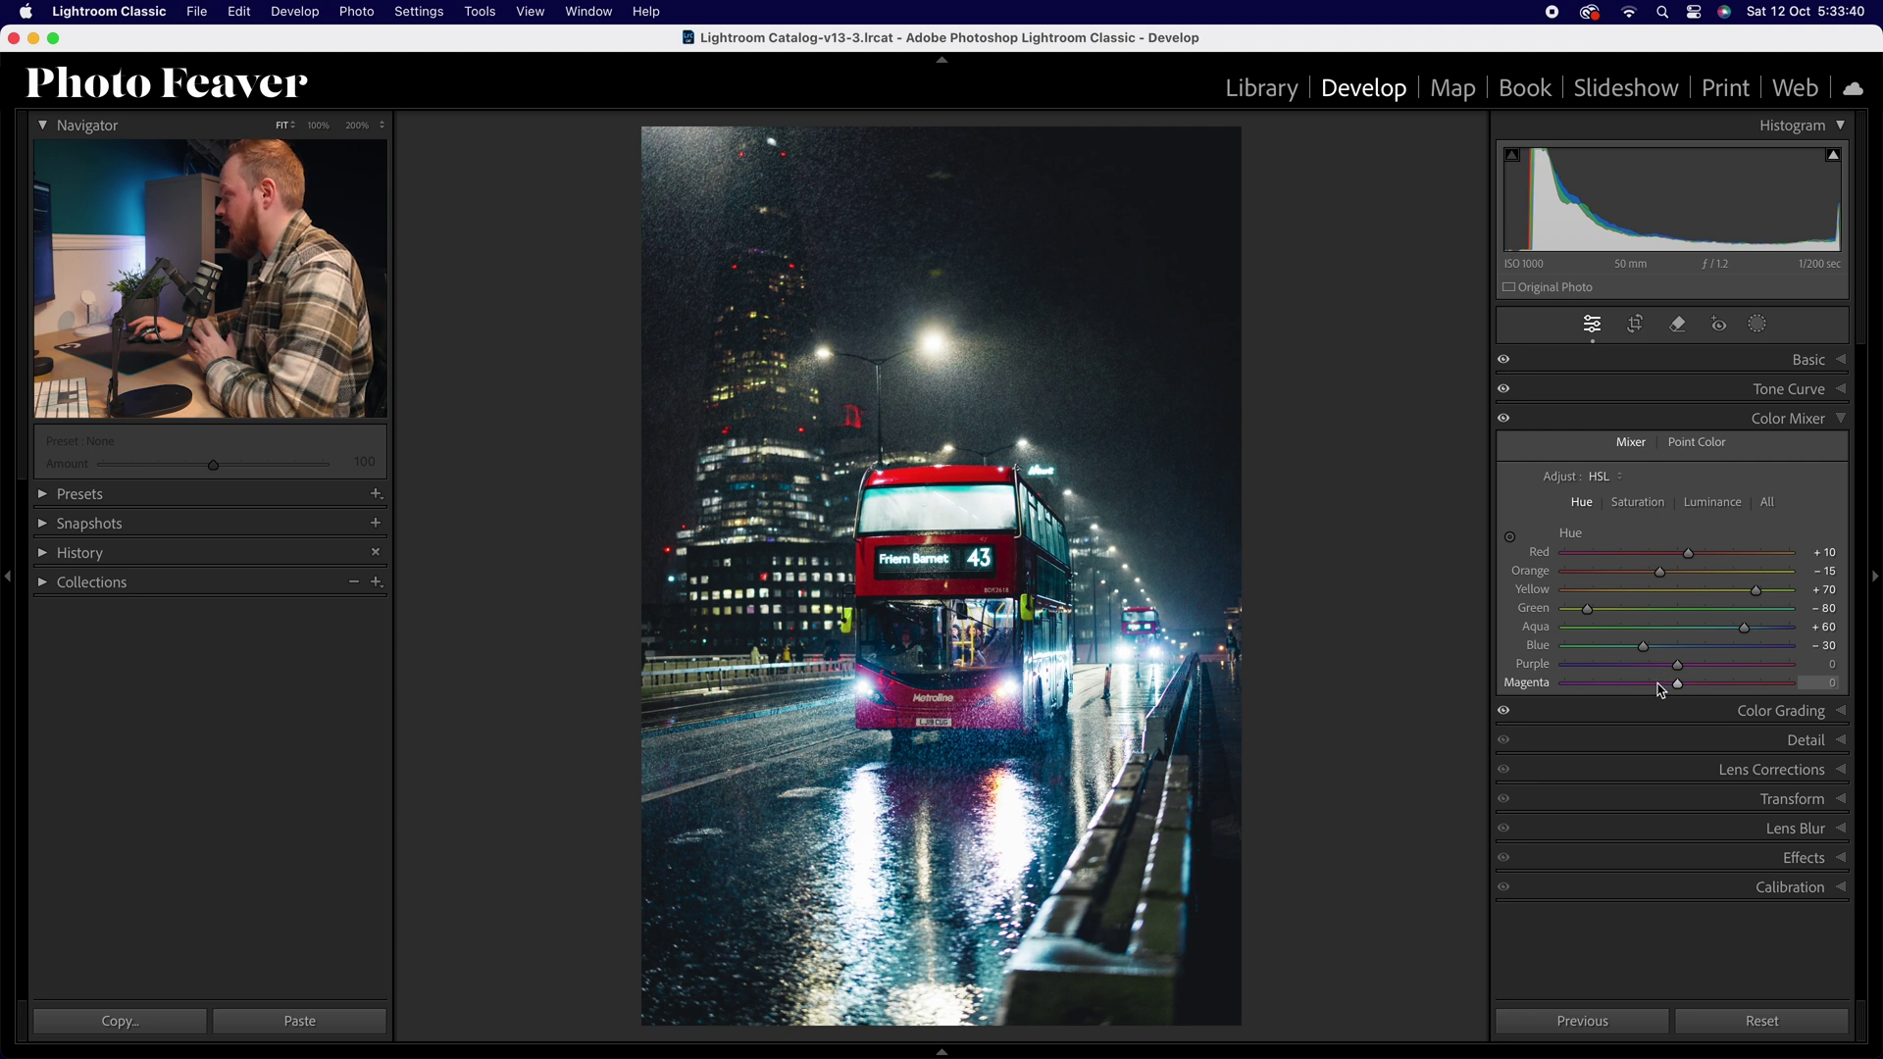
Step: Set the Color Mixer saturation to +60 for red and +20 for both orange and yellow
left_click(1654, 507)
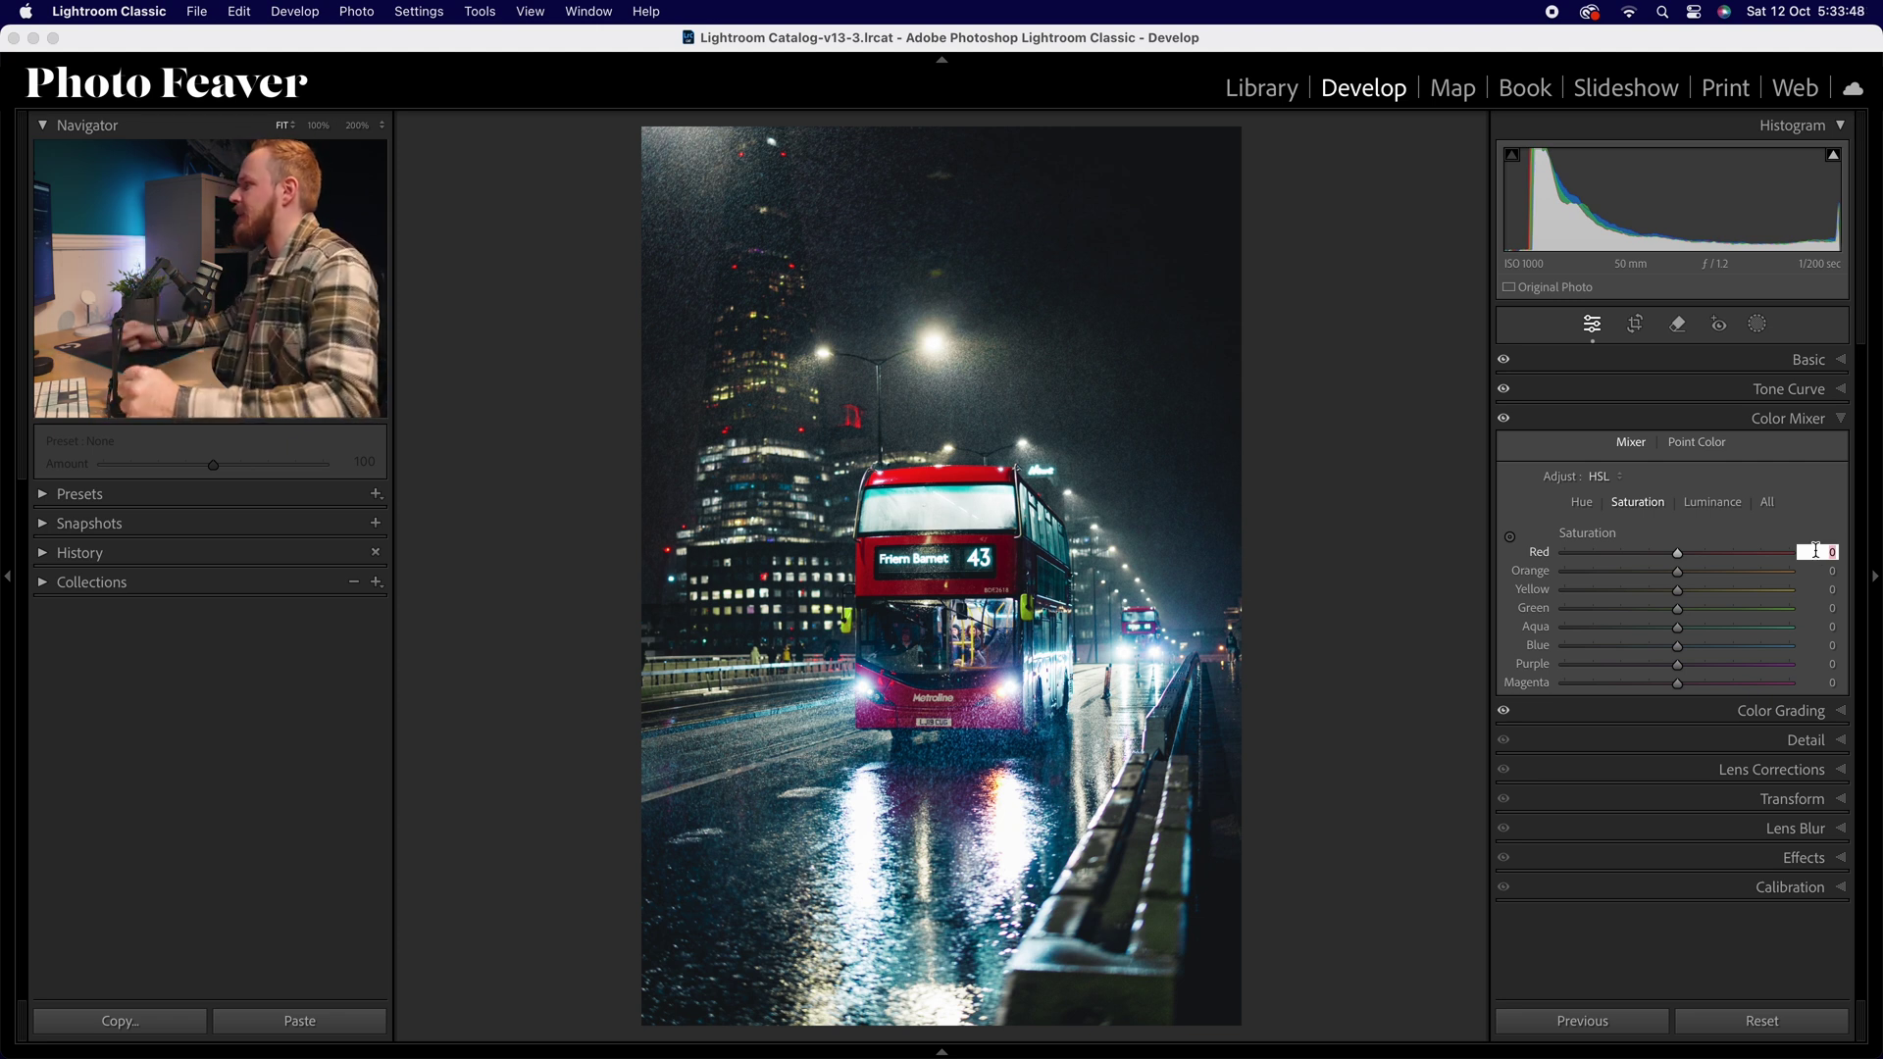
key("Return")
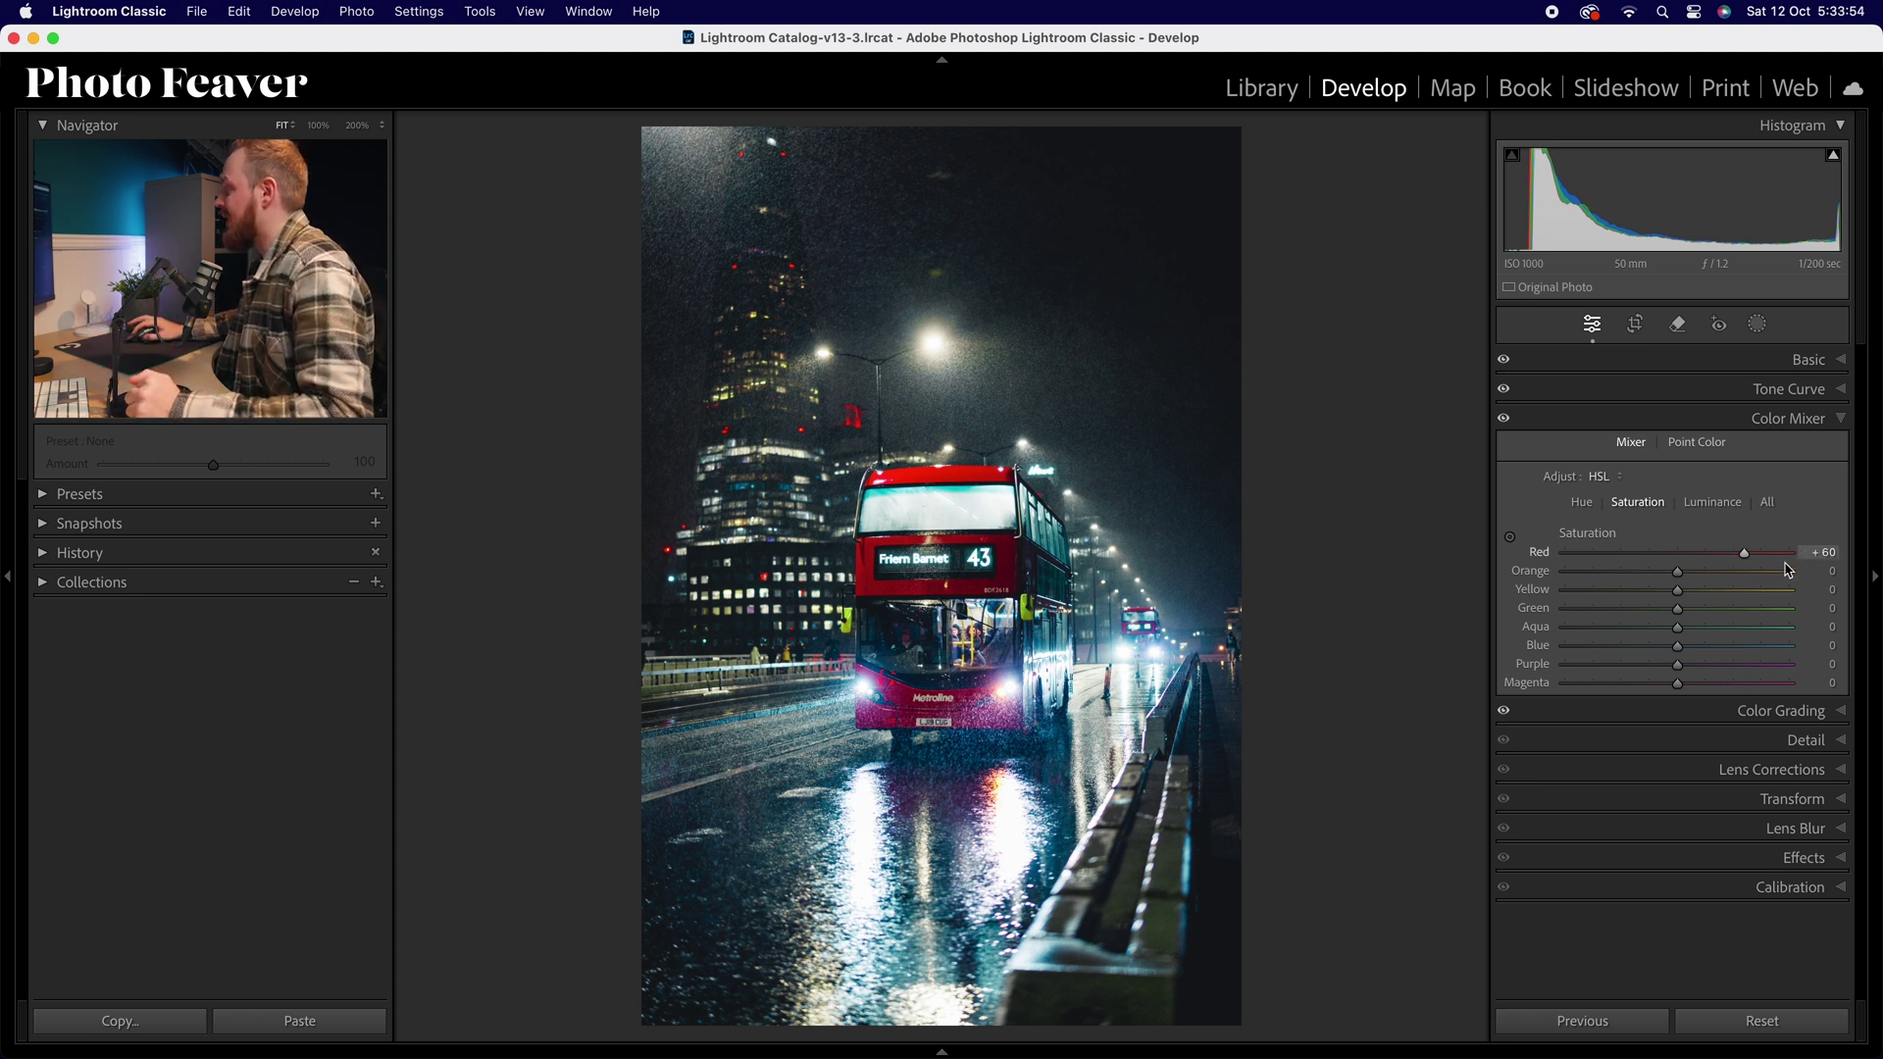
left_click(1830, 577)
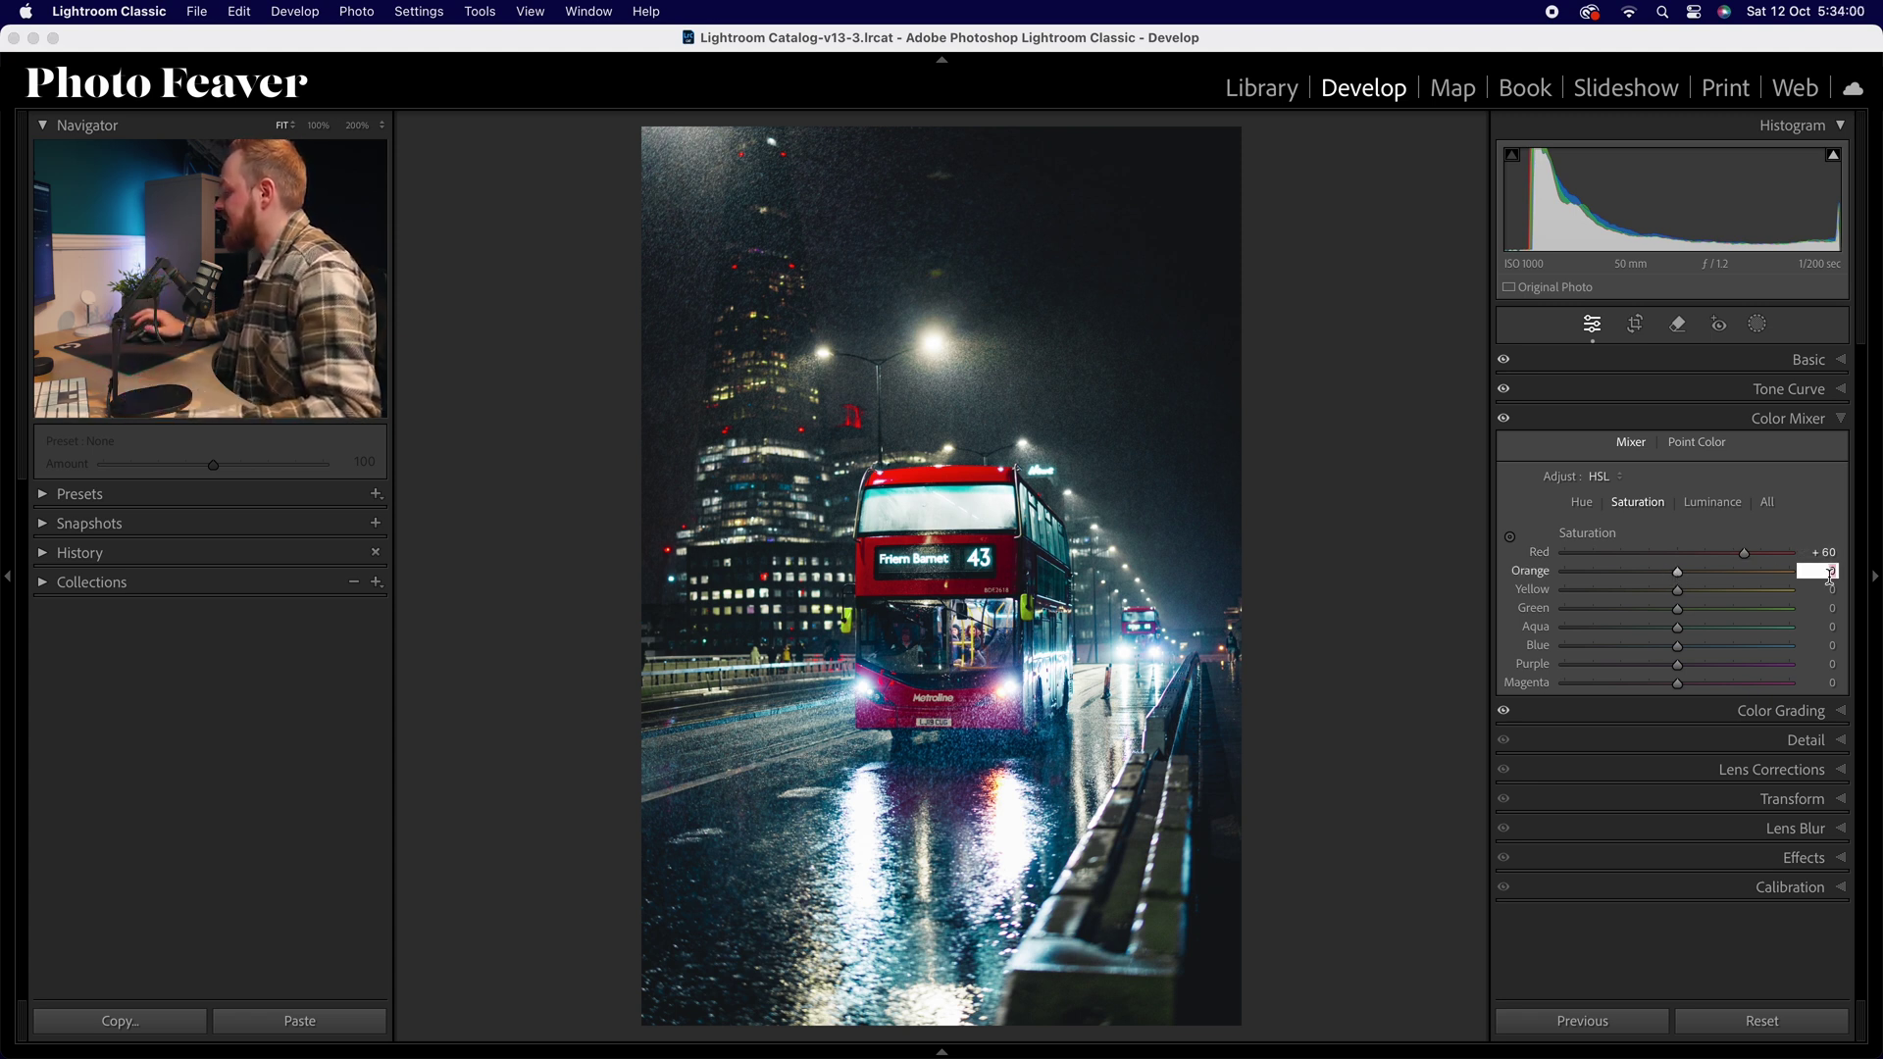
type("20")
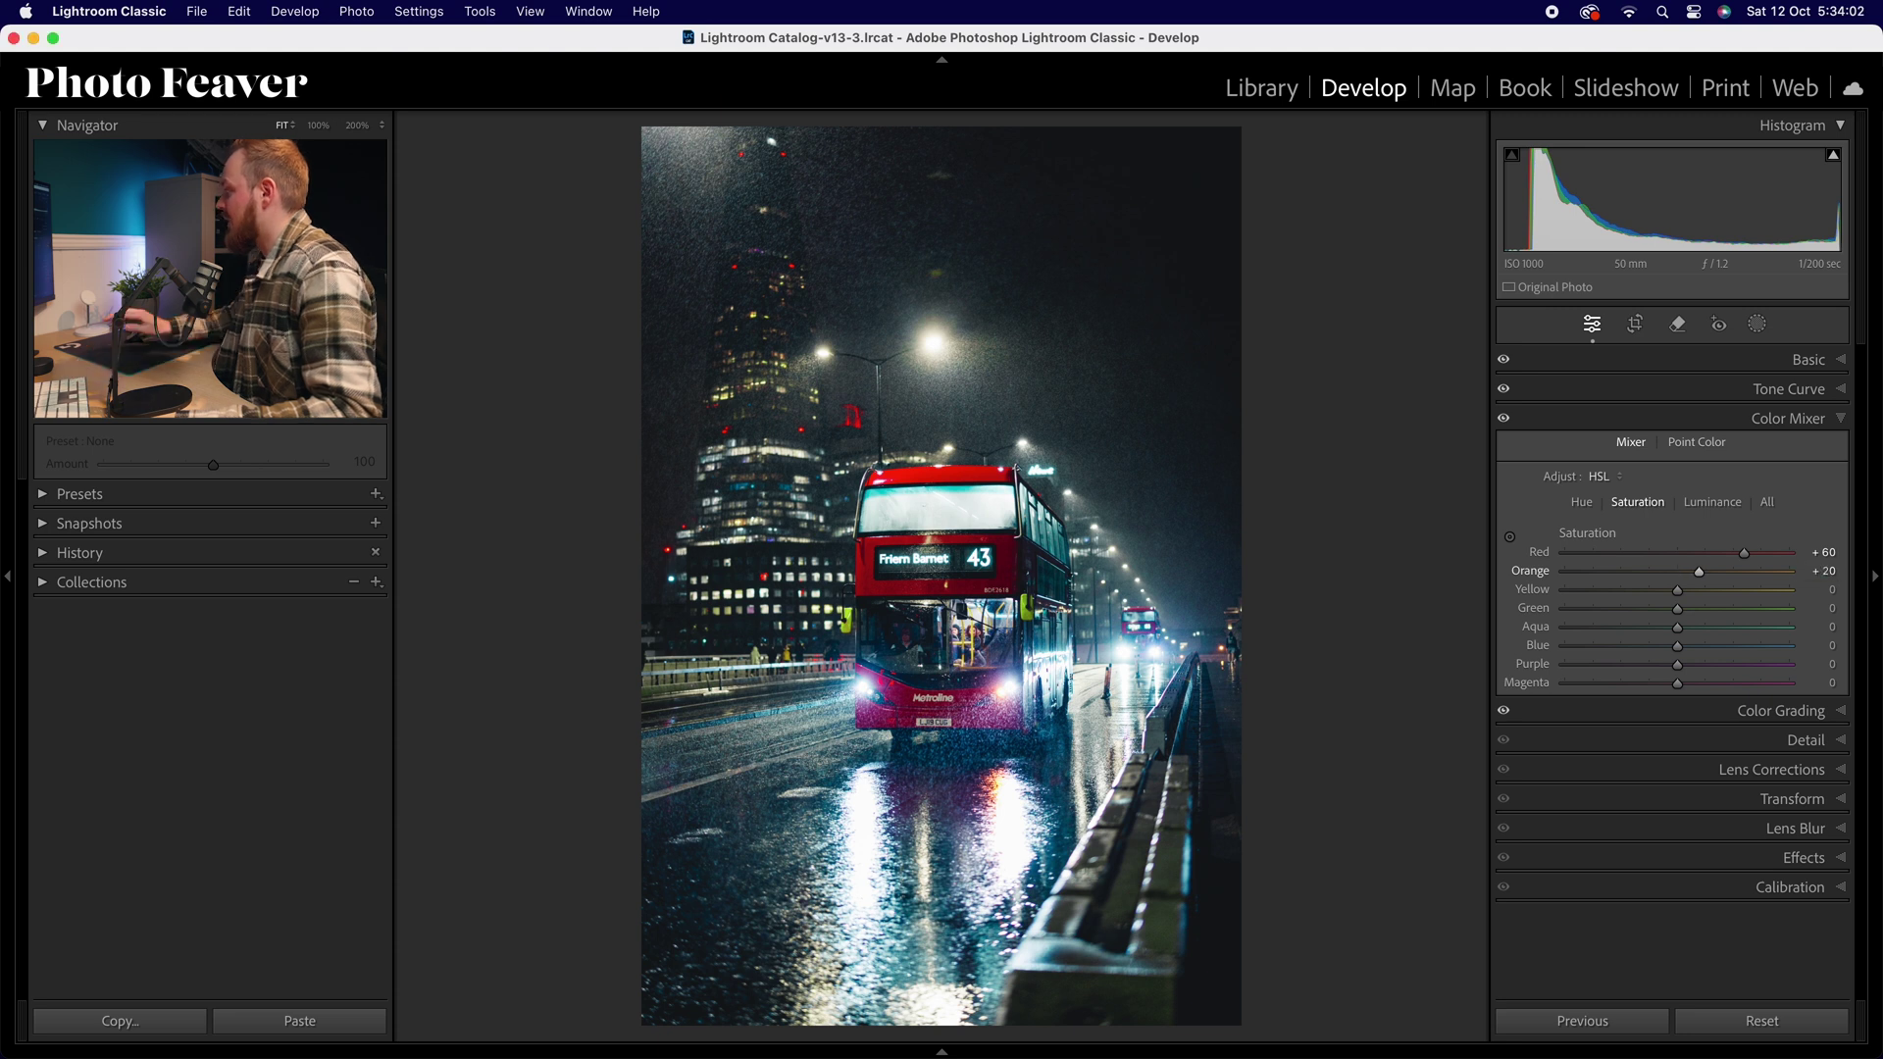
key("Return")
left_click(1826, 591)
type("2")
key("Return")
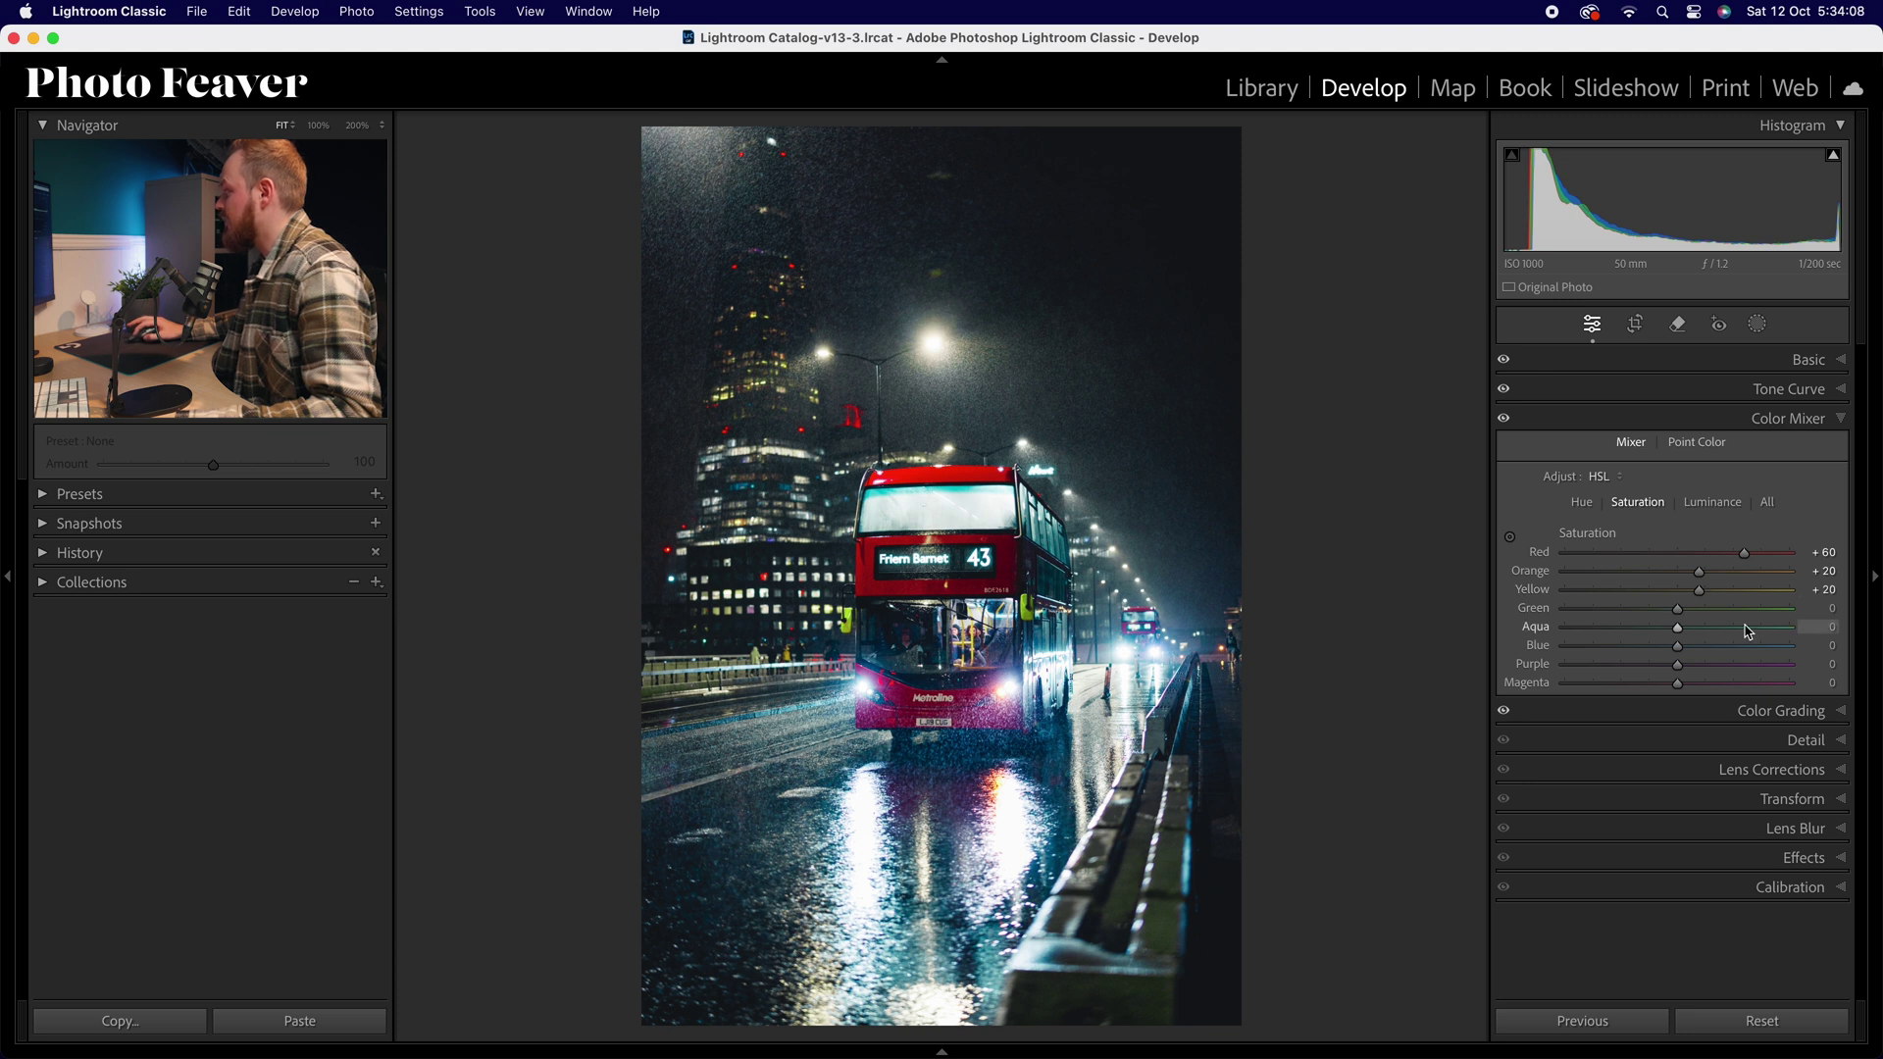
Step: Set the green saturation to +40 and the aqua saturation to -20
left_click_drag(1678, 610, 1729, 614)
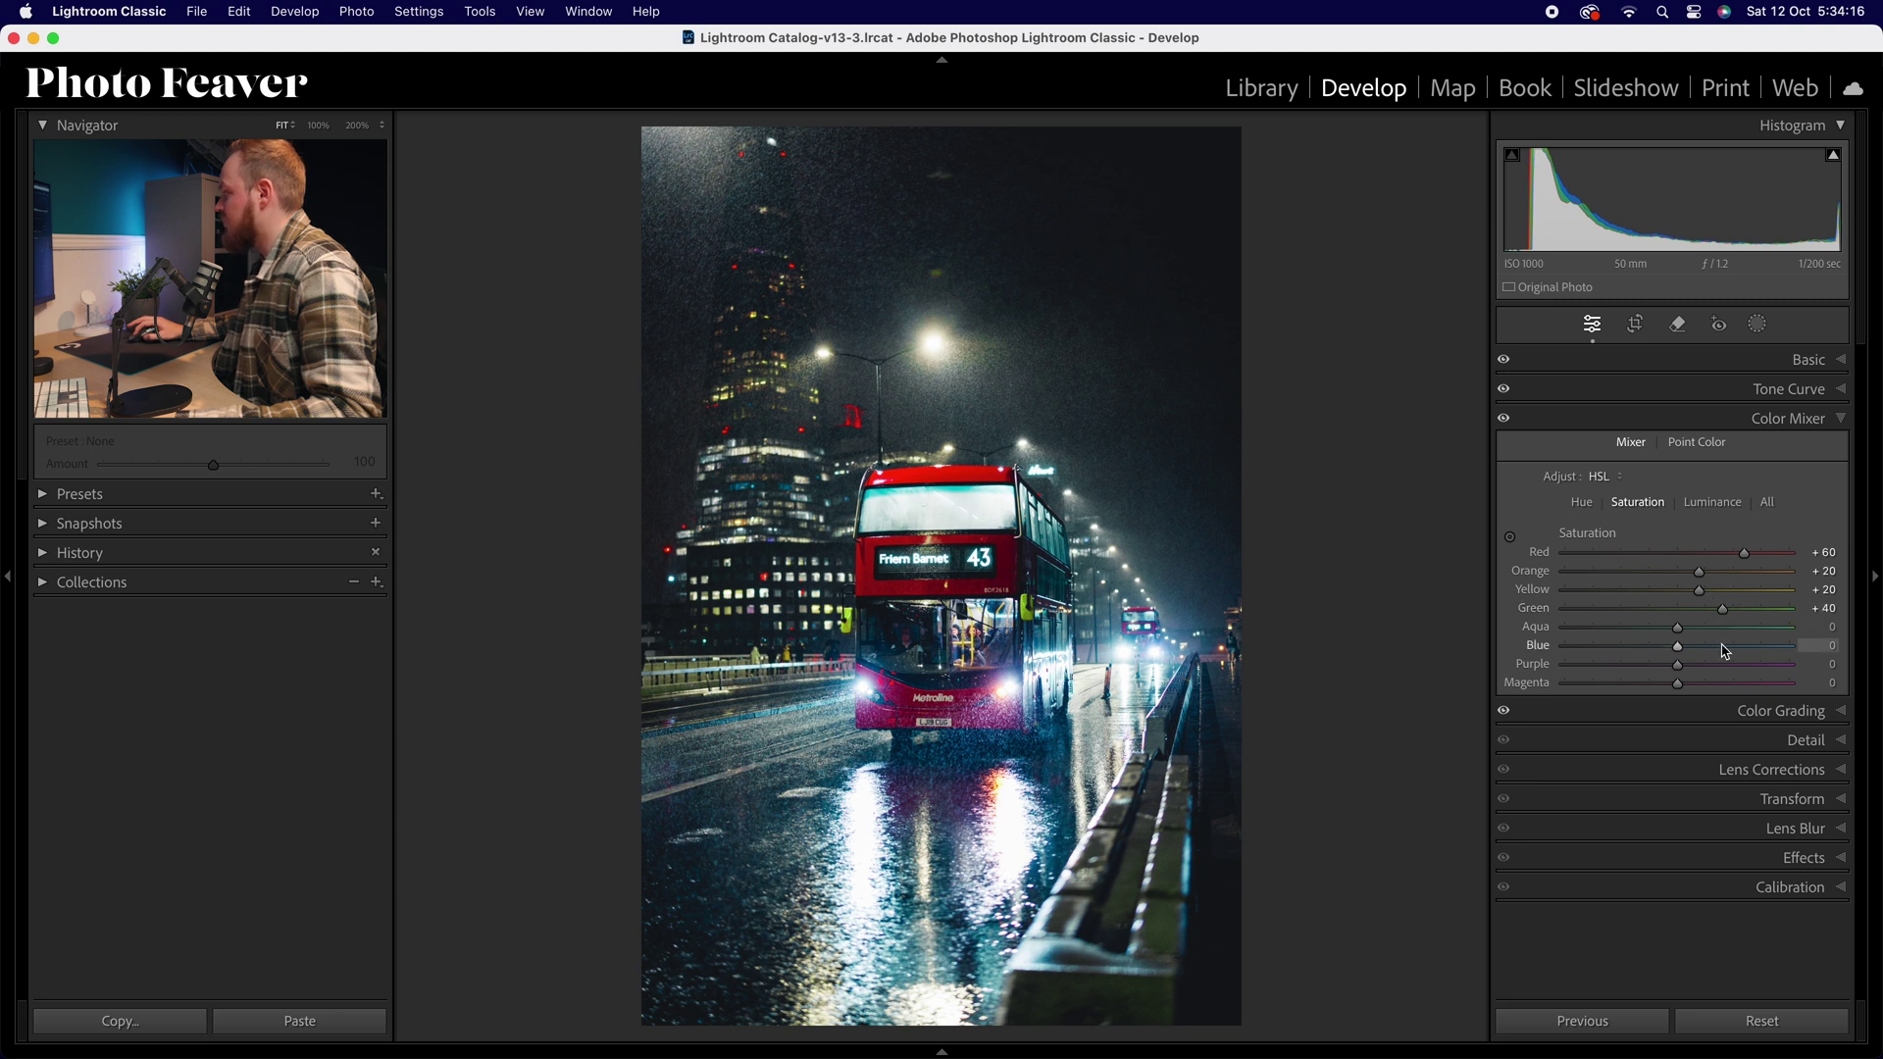
left_click(1829, 626)
type("-20")
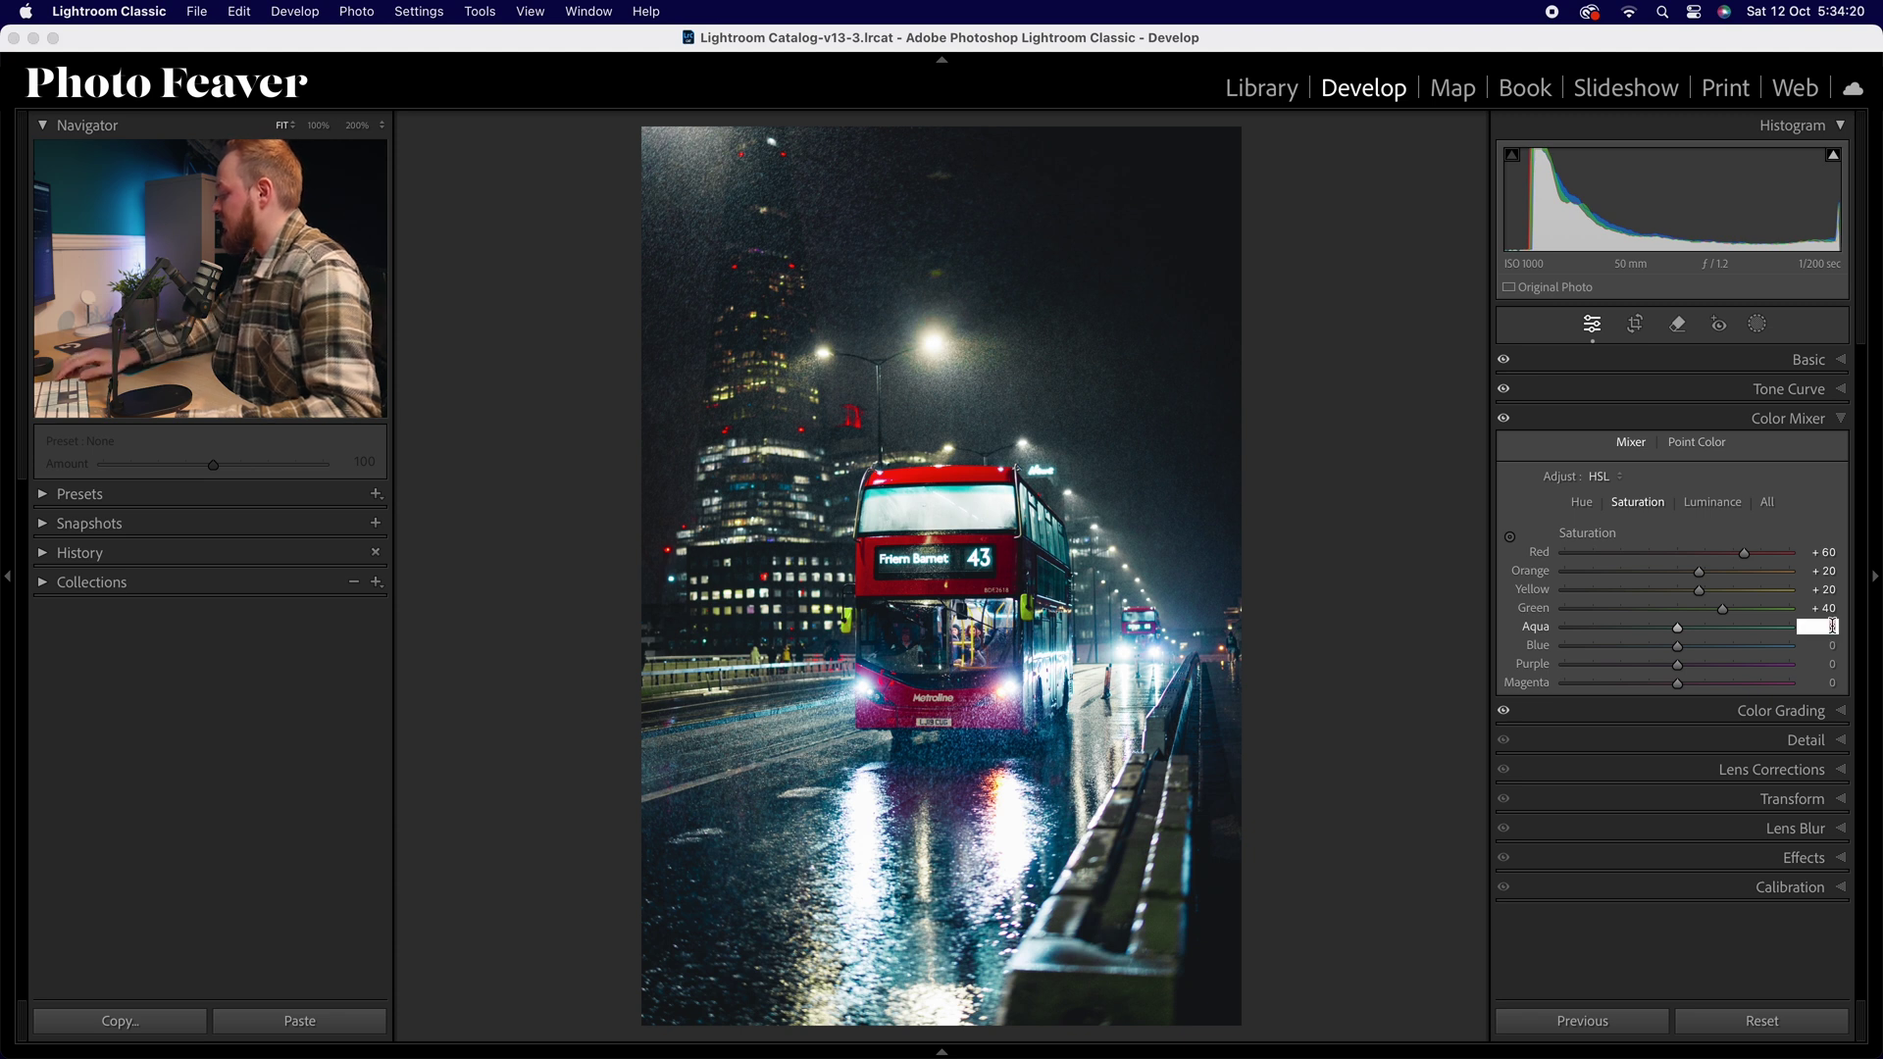
key("Tab")
Step: Reduce the saturation of blue to -50 and of purple and magenta to -25 each
type("-")
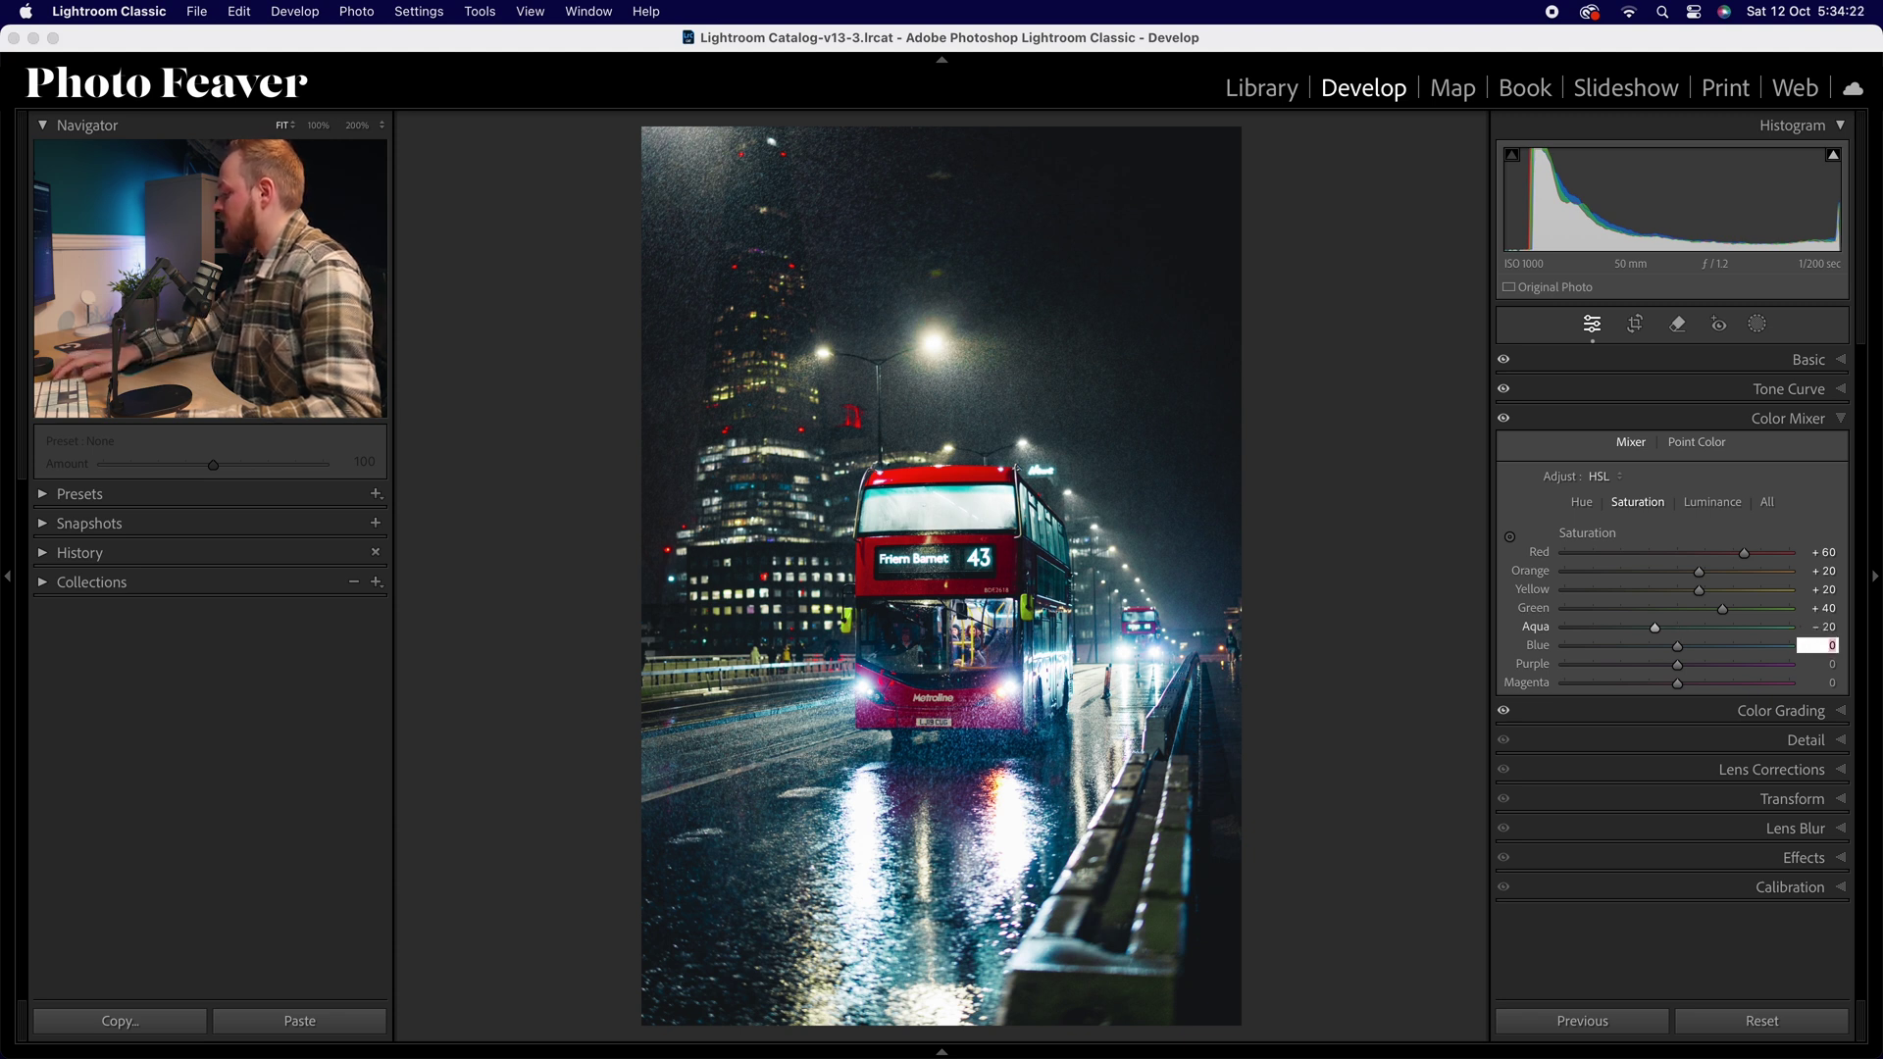
type("50")
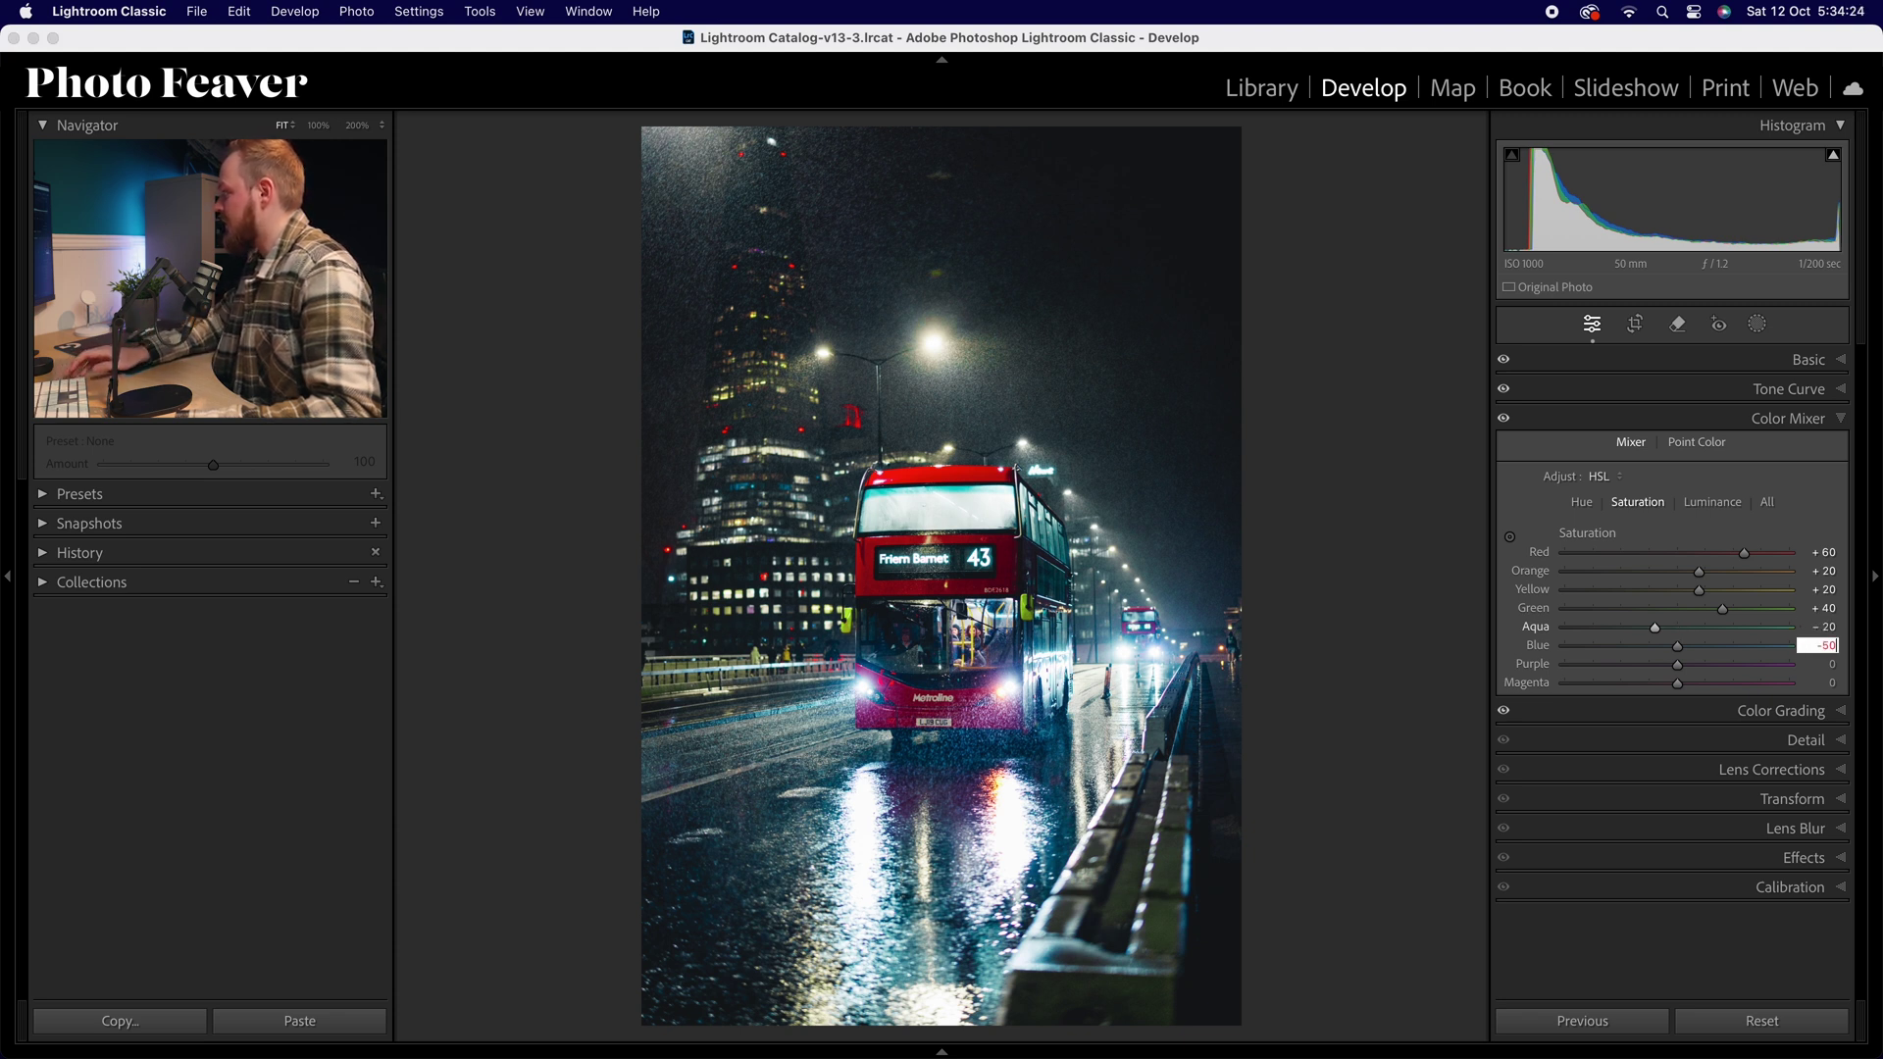
key("Tab")
type("-25")
key("Tab")
type("-25")
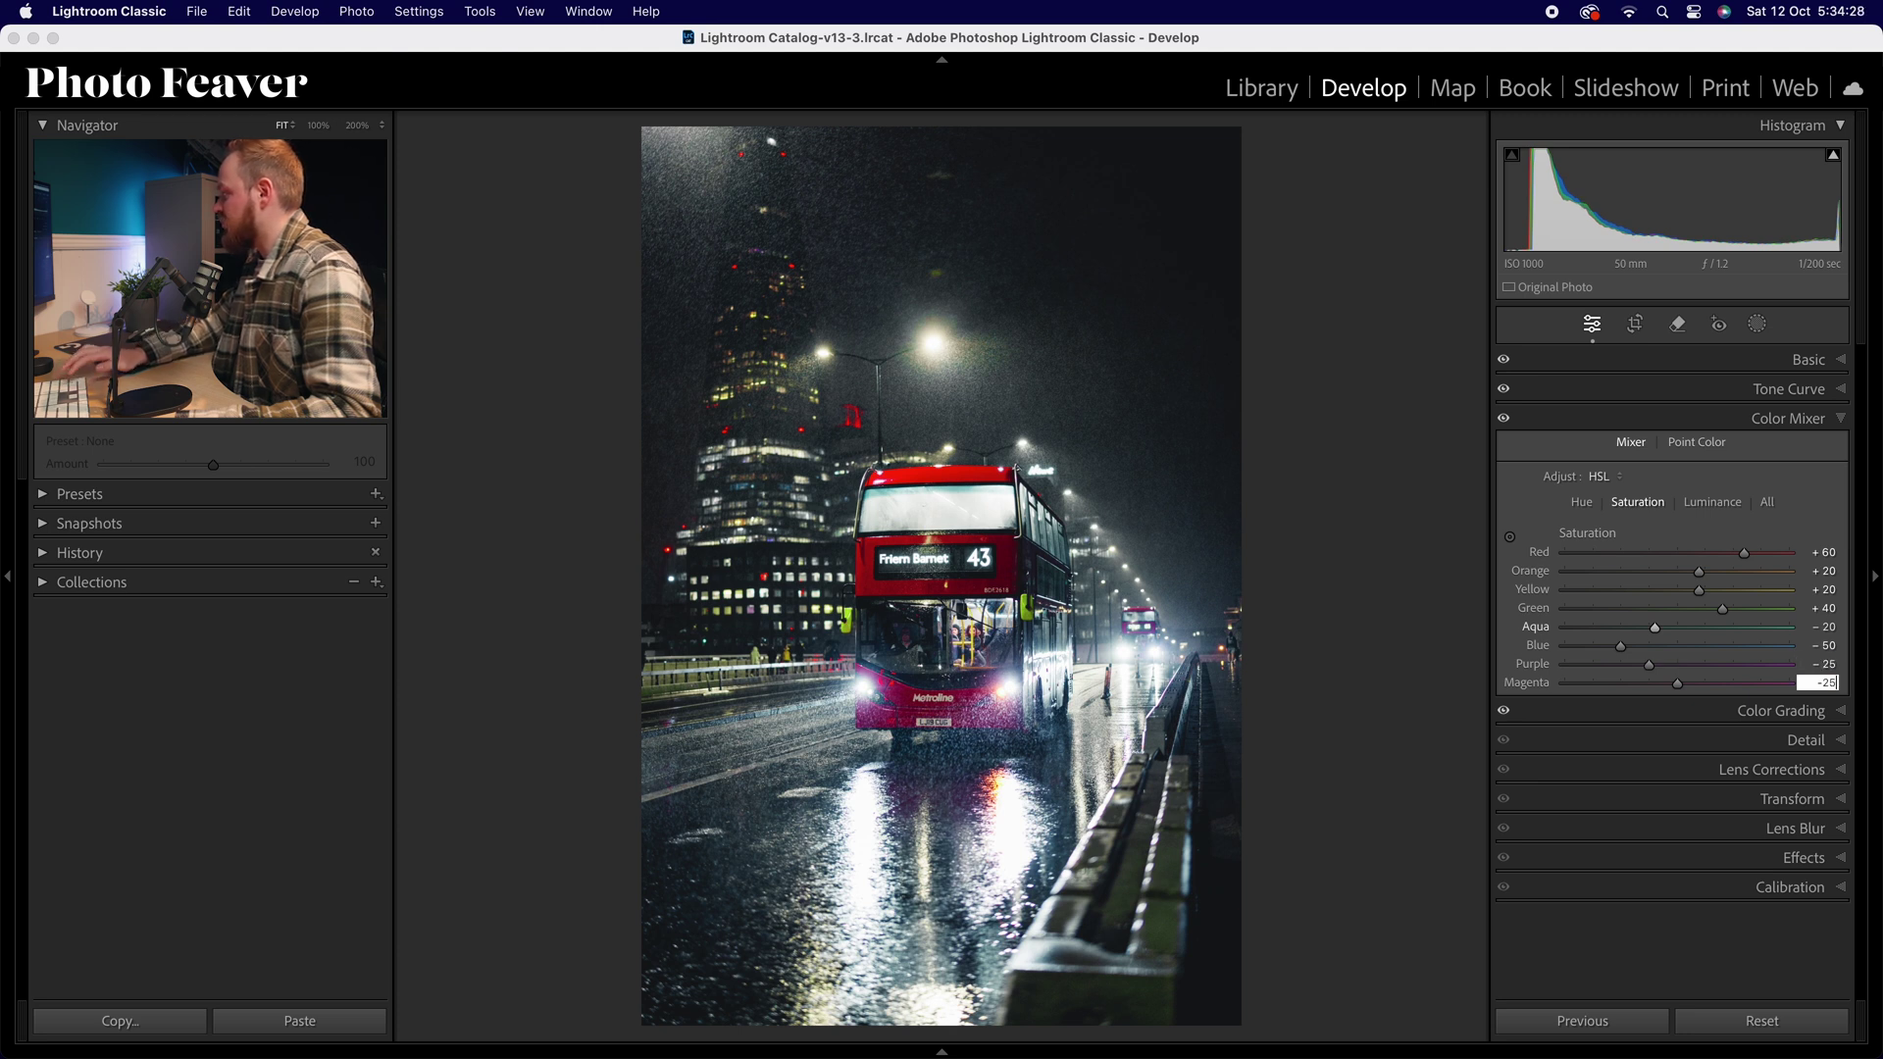
key("Return")
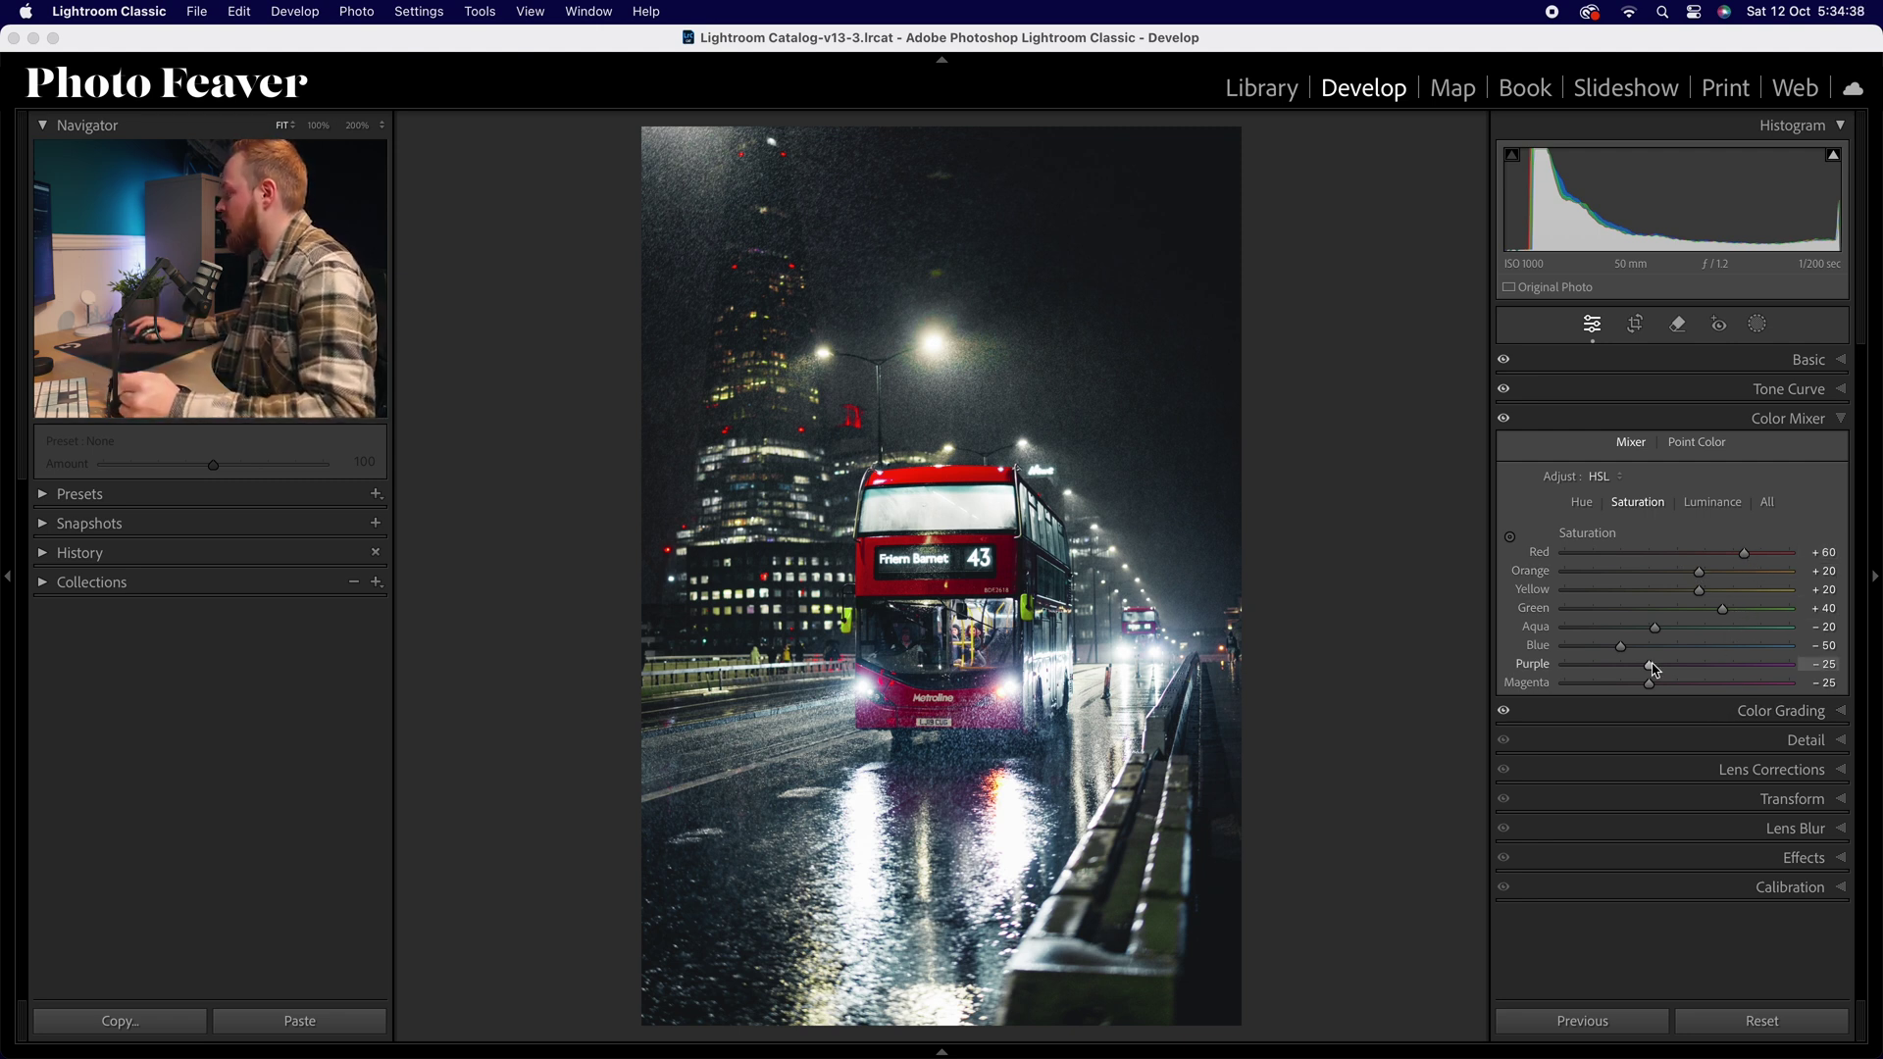
Step: Set the Color Mixer saturation to -15 for aqua and -30 for blue, and the red luminance to +30
left_click_drag(1655, 638, 1632, 655)
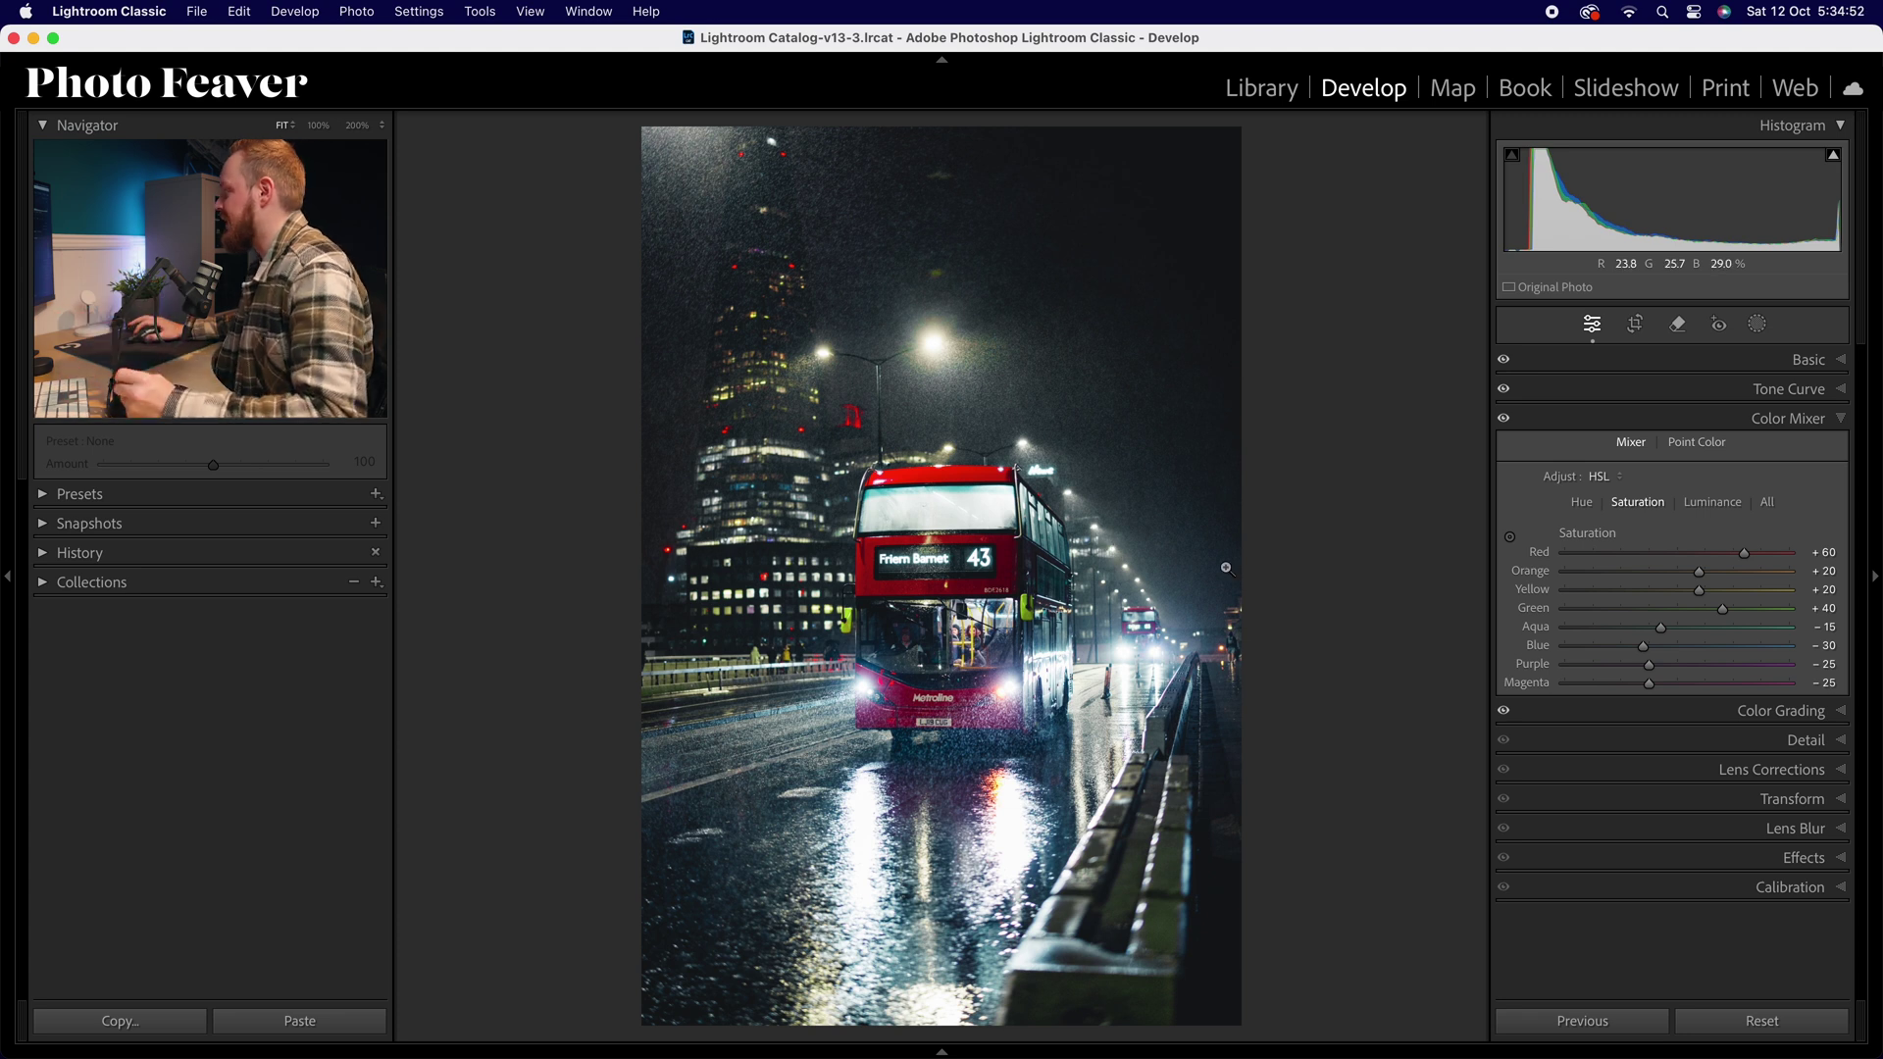
left_click(1713, 503)
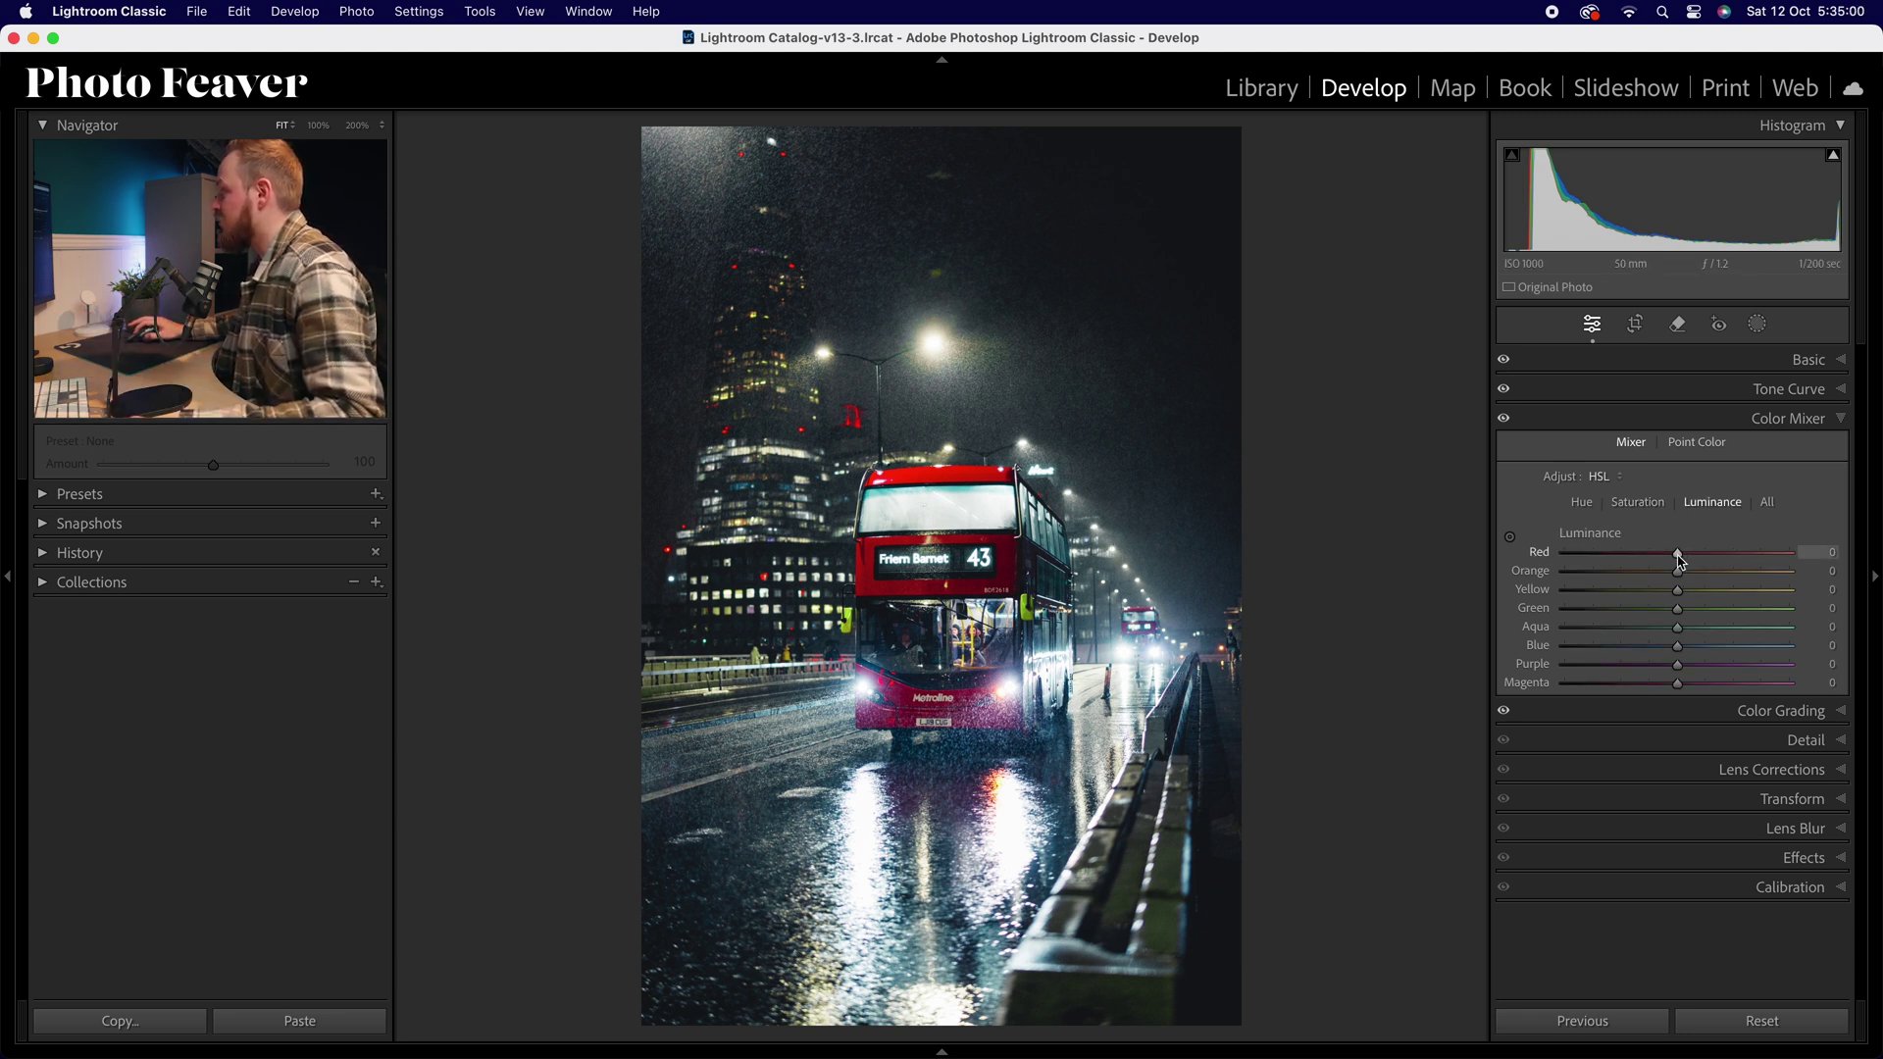
left_click_drag(1680, 559, 1711, 557)
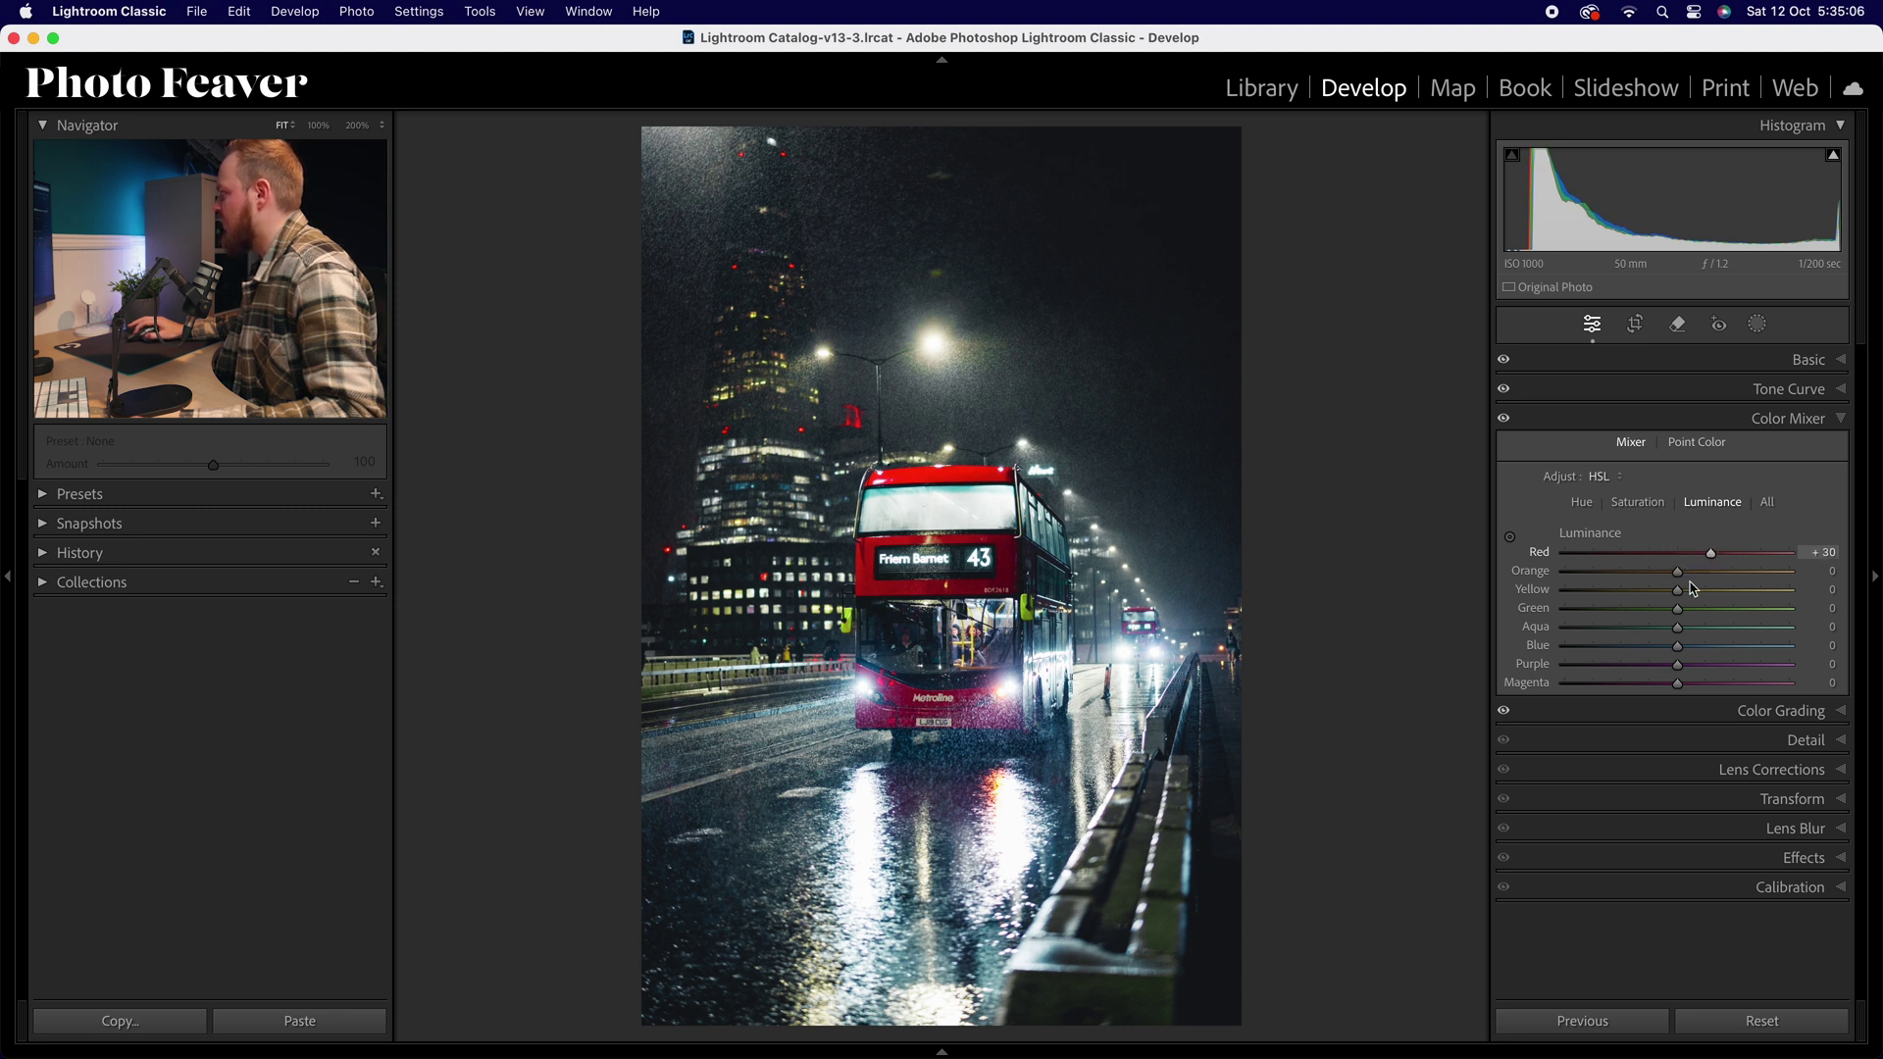
Step: Lower the Color Mixer luminance to -40 for both green and aqua and to -20 for blue
left_click_drag(1680, 618, 1640, 621)
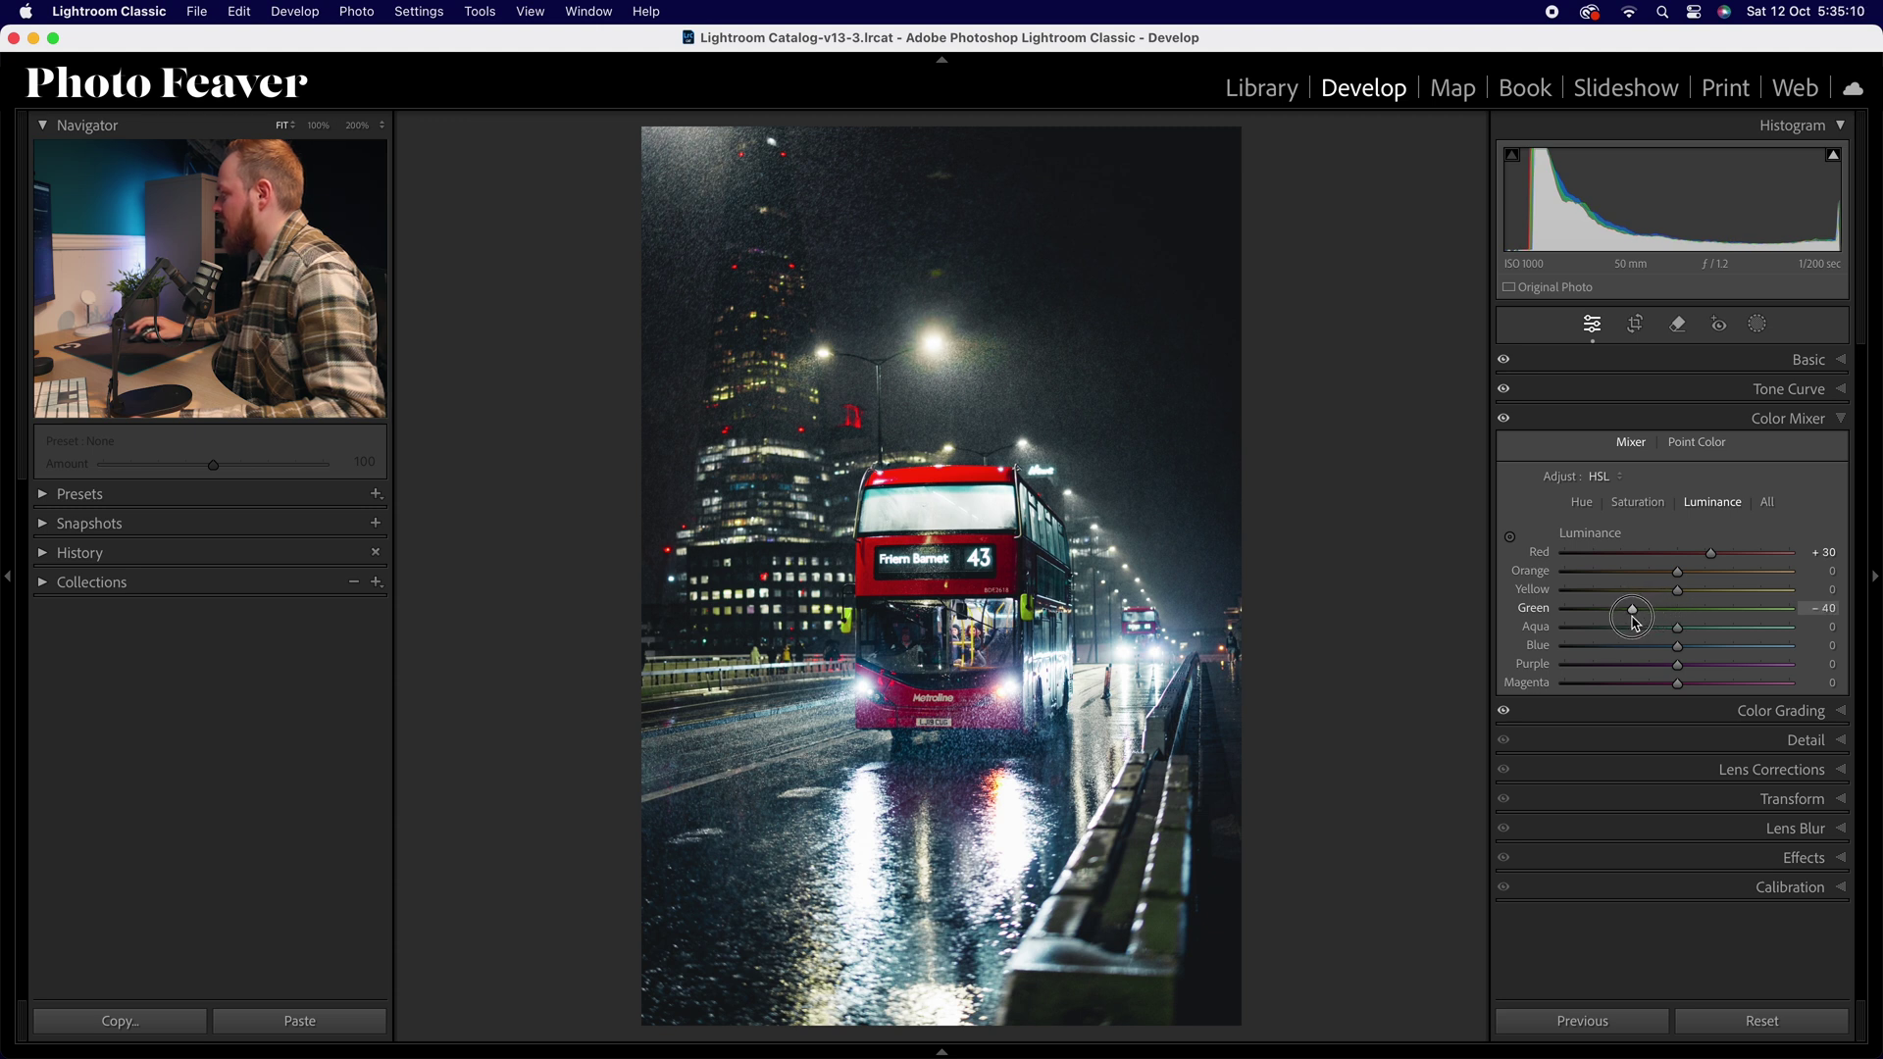
left_click_drag(1680, 633, 1641, 646)
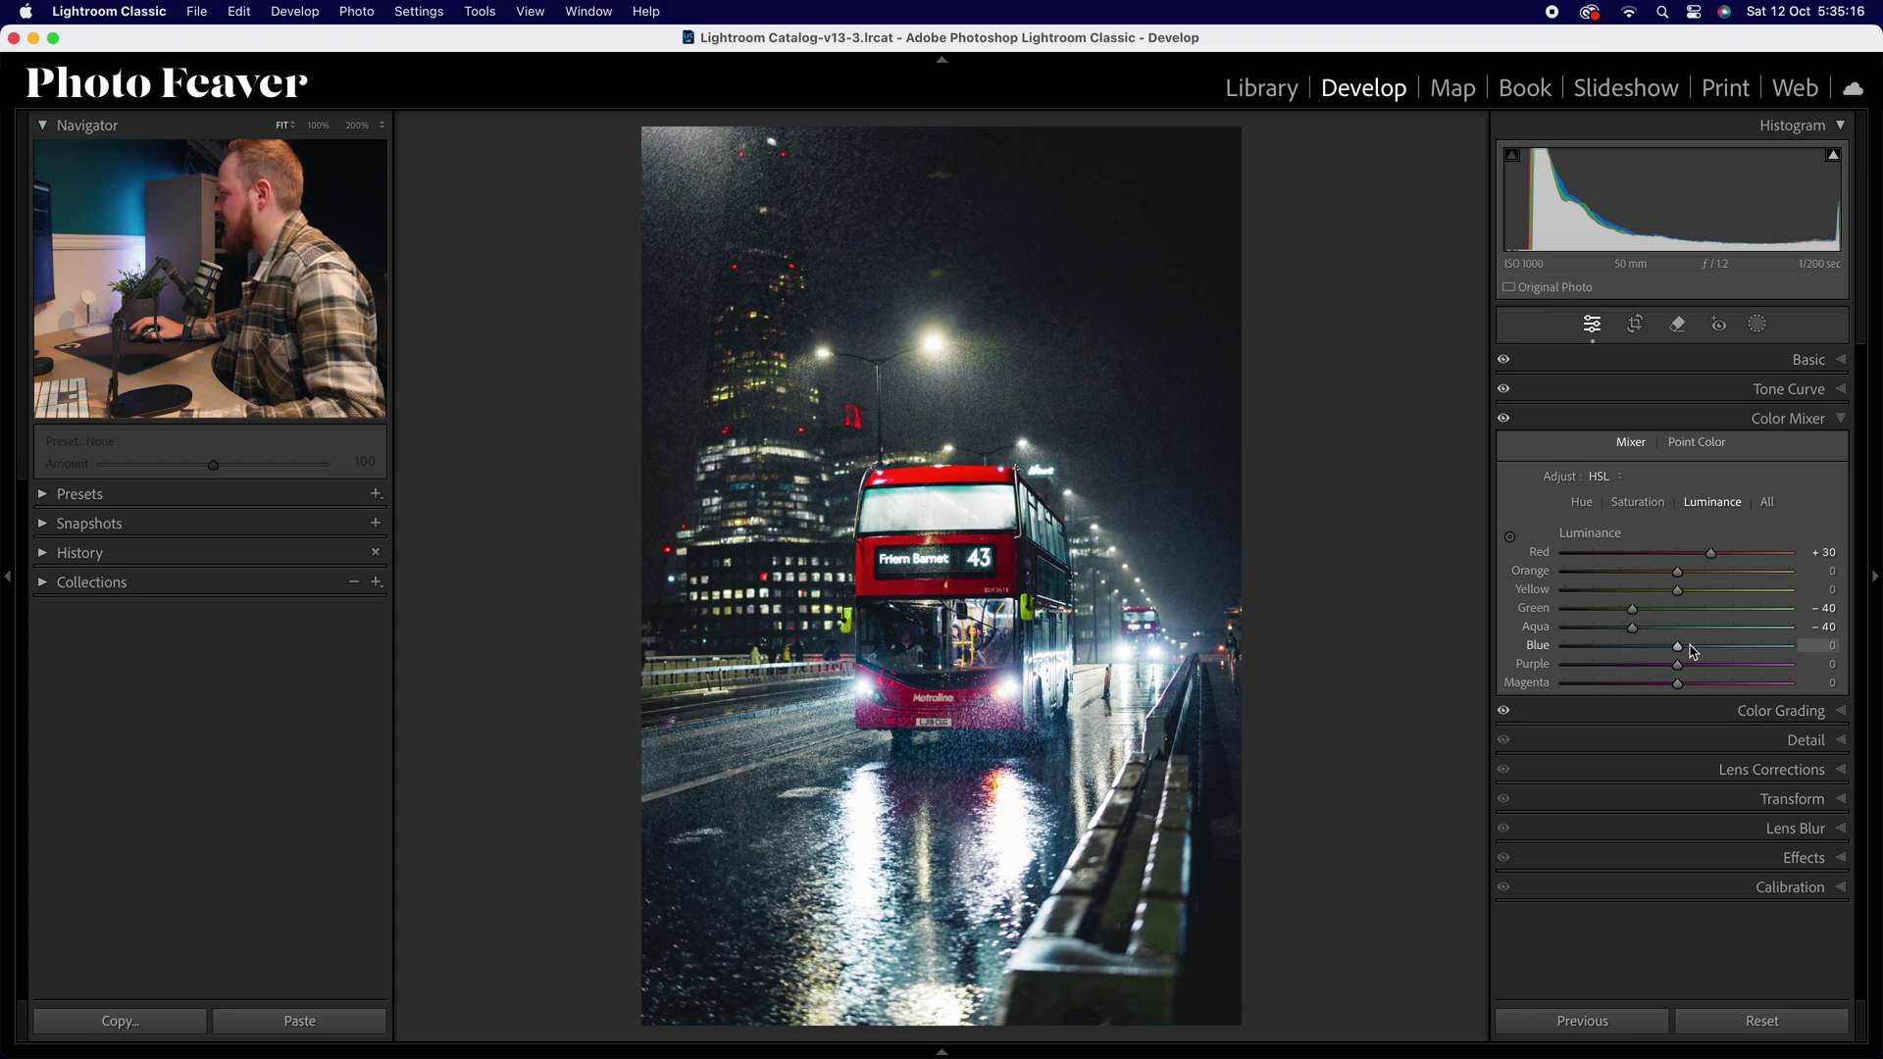
left_click_drag(1676, 651, 1650, 660)
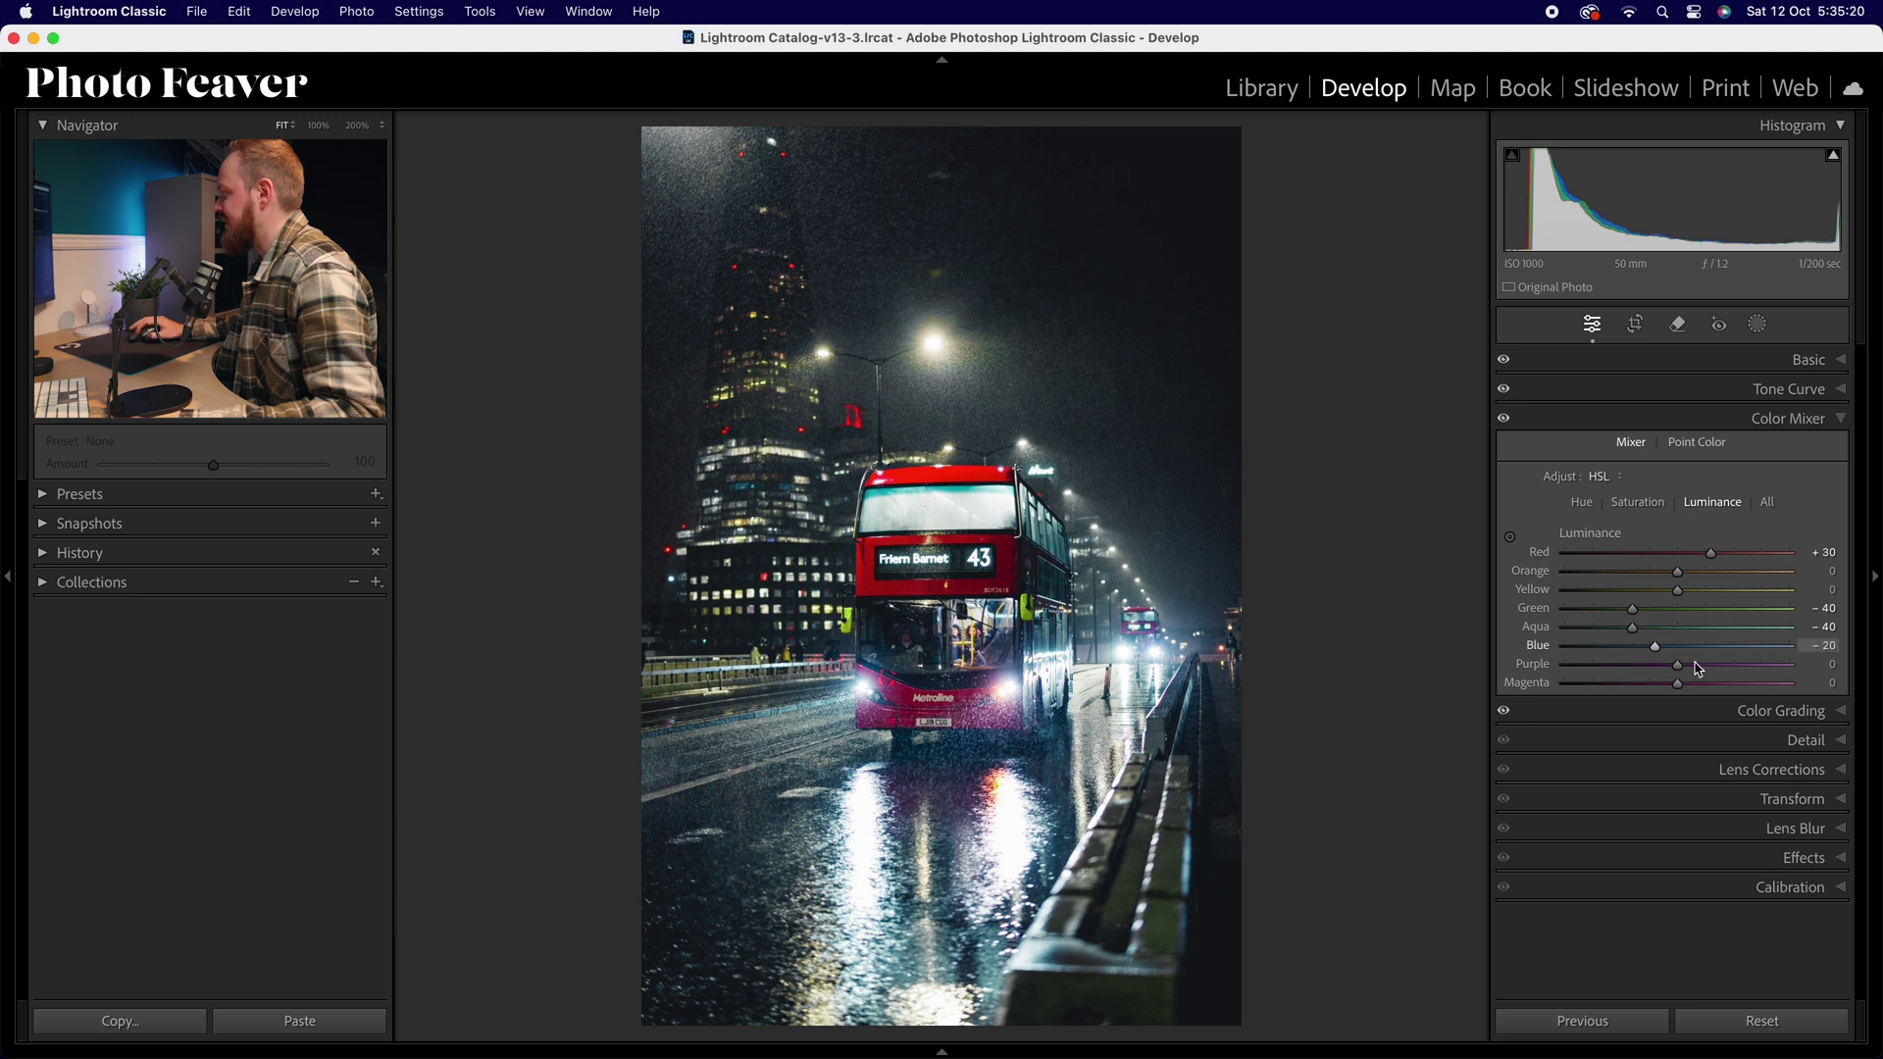
Step: Compare the photo with and without the Color Mixer adjustments
left_click(1581, 502)
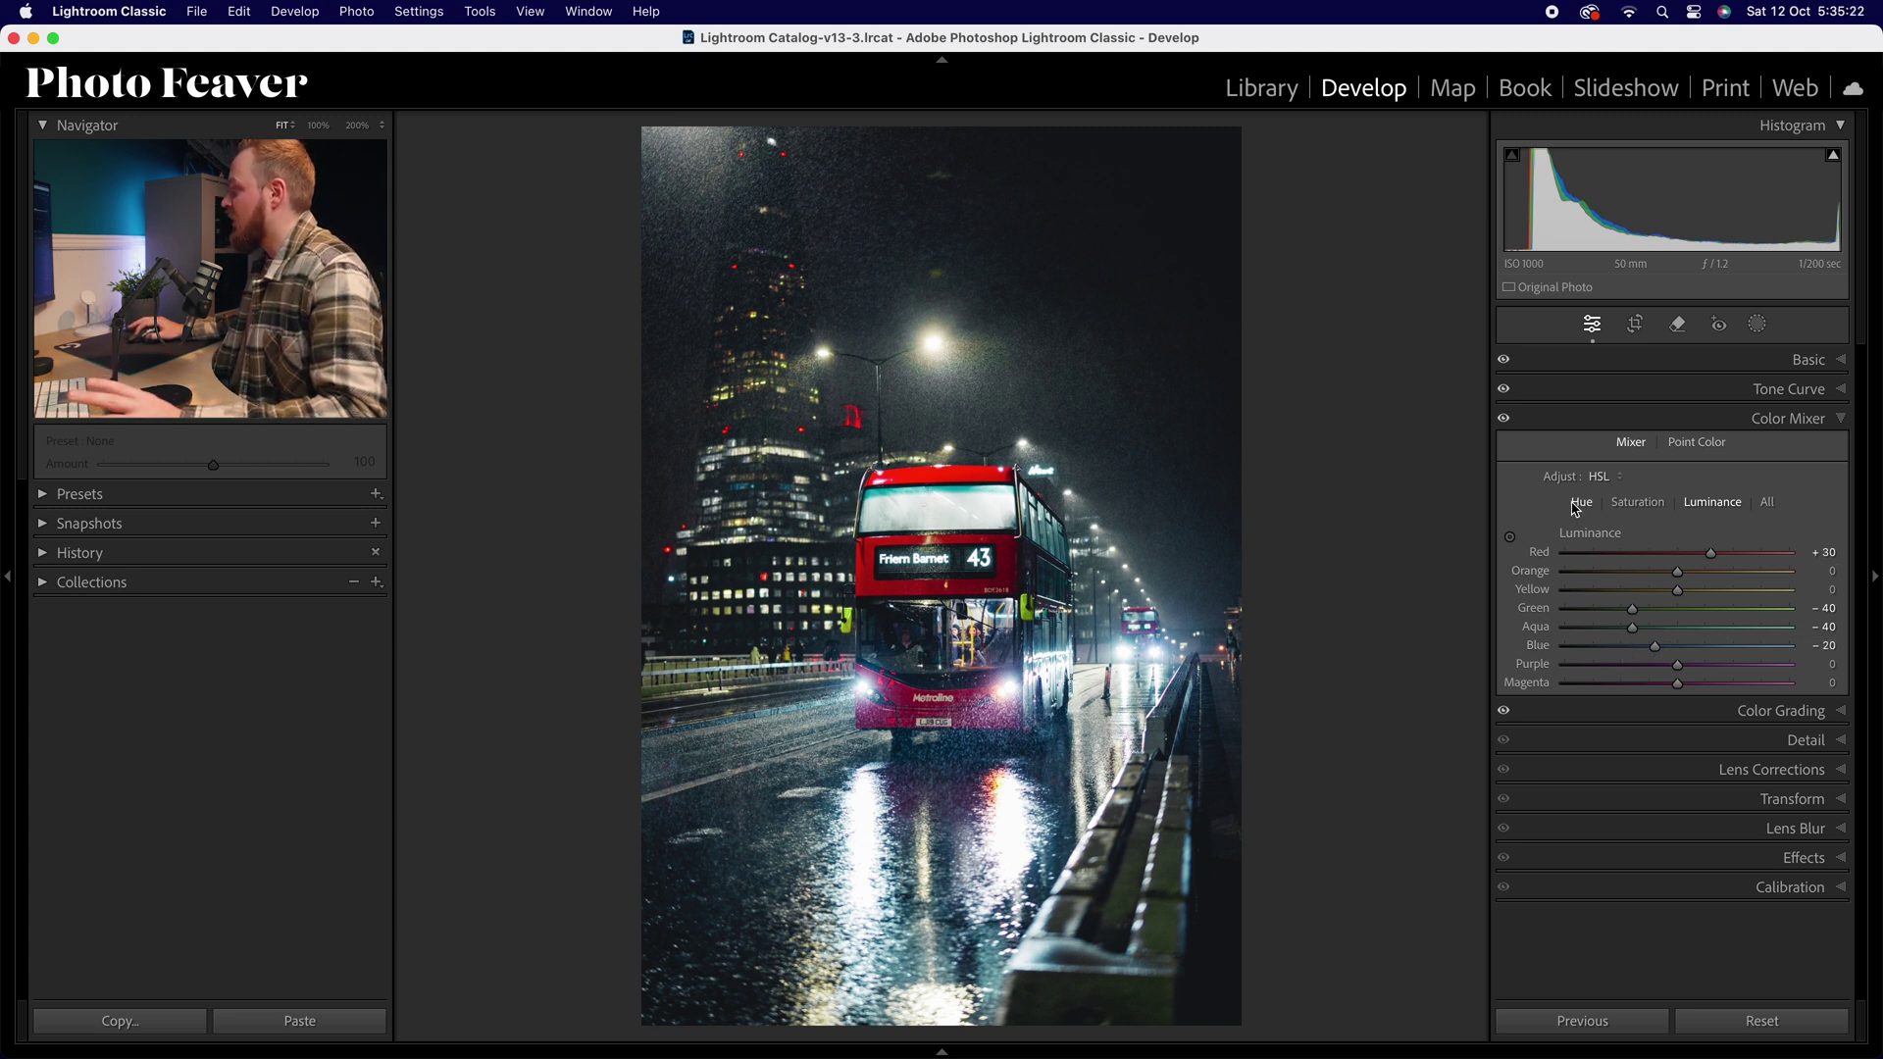
left_click(1504, 420)
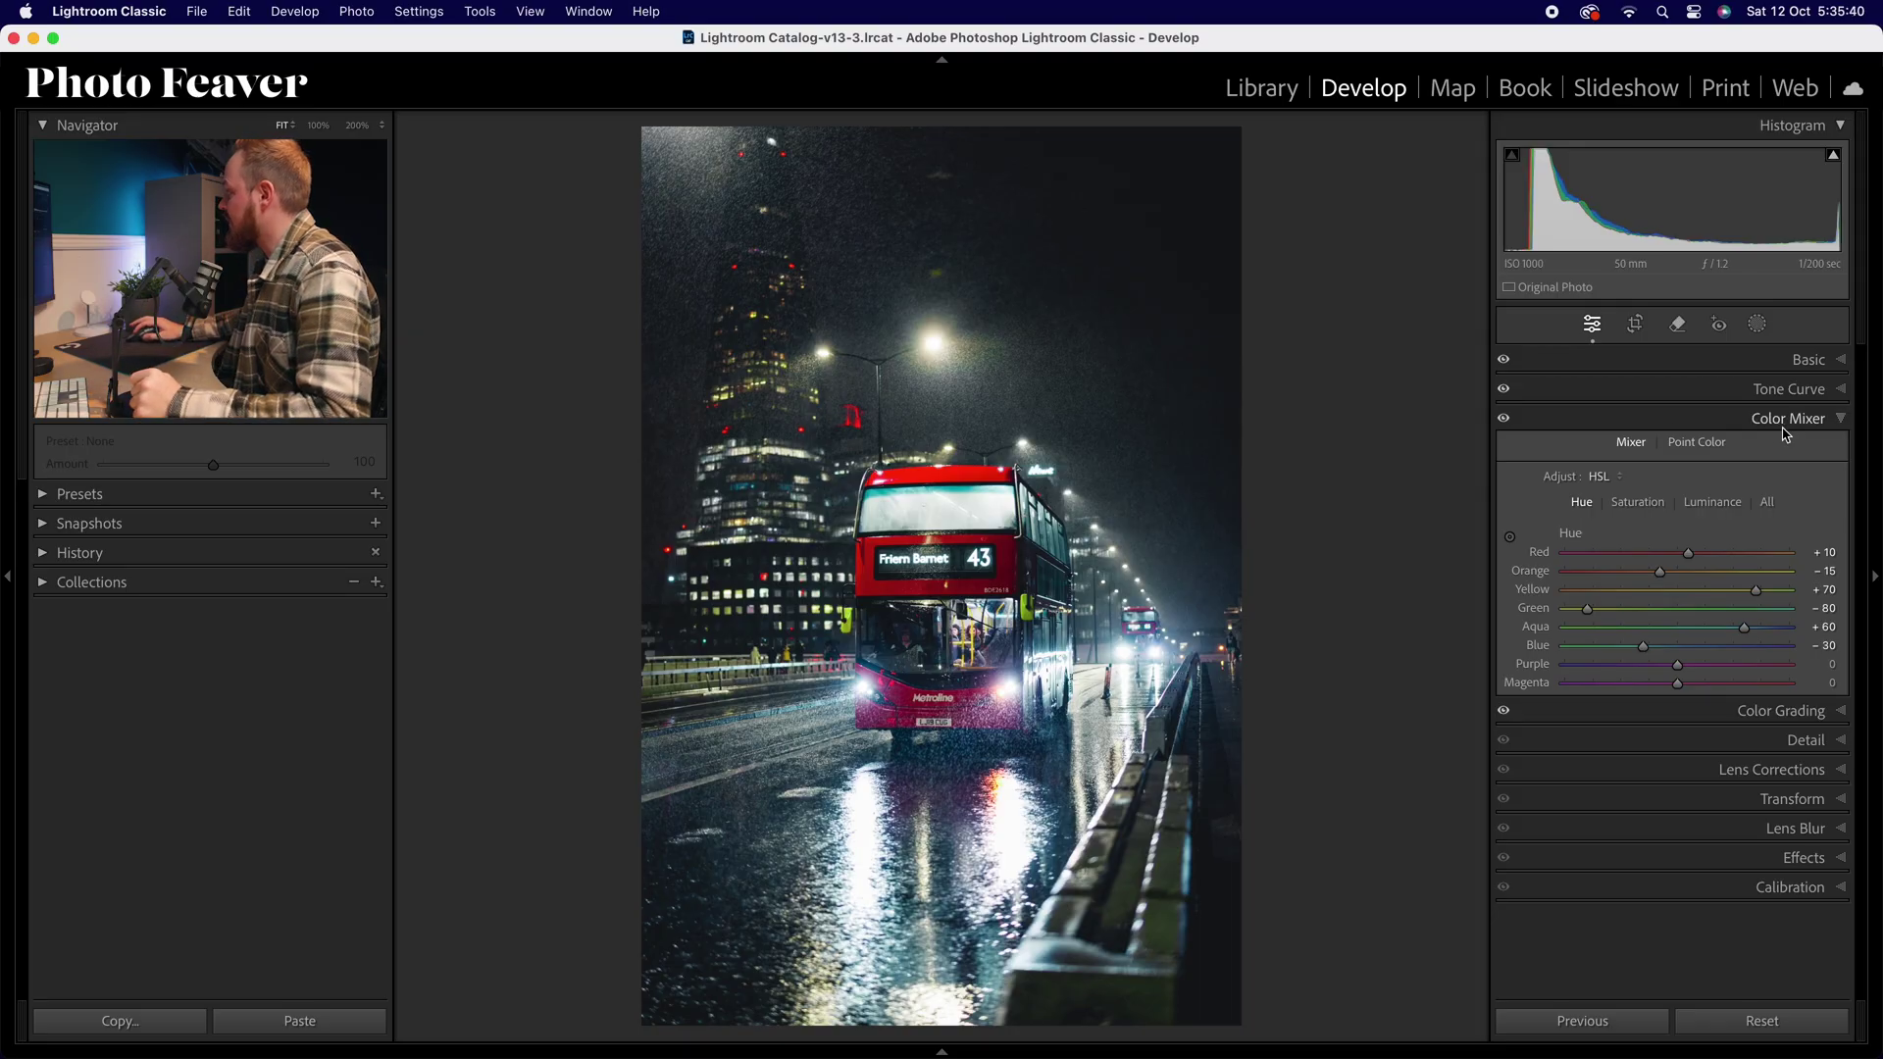
left_click(1794, 422)
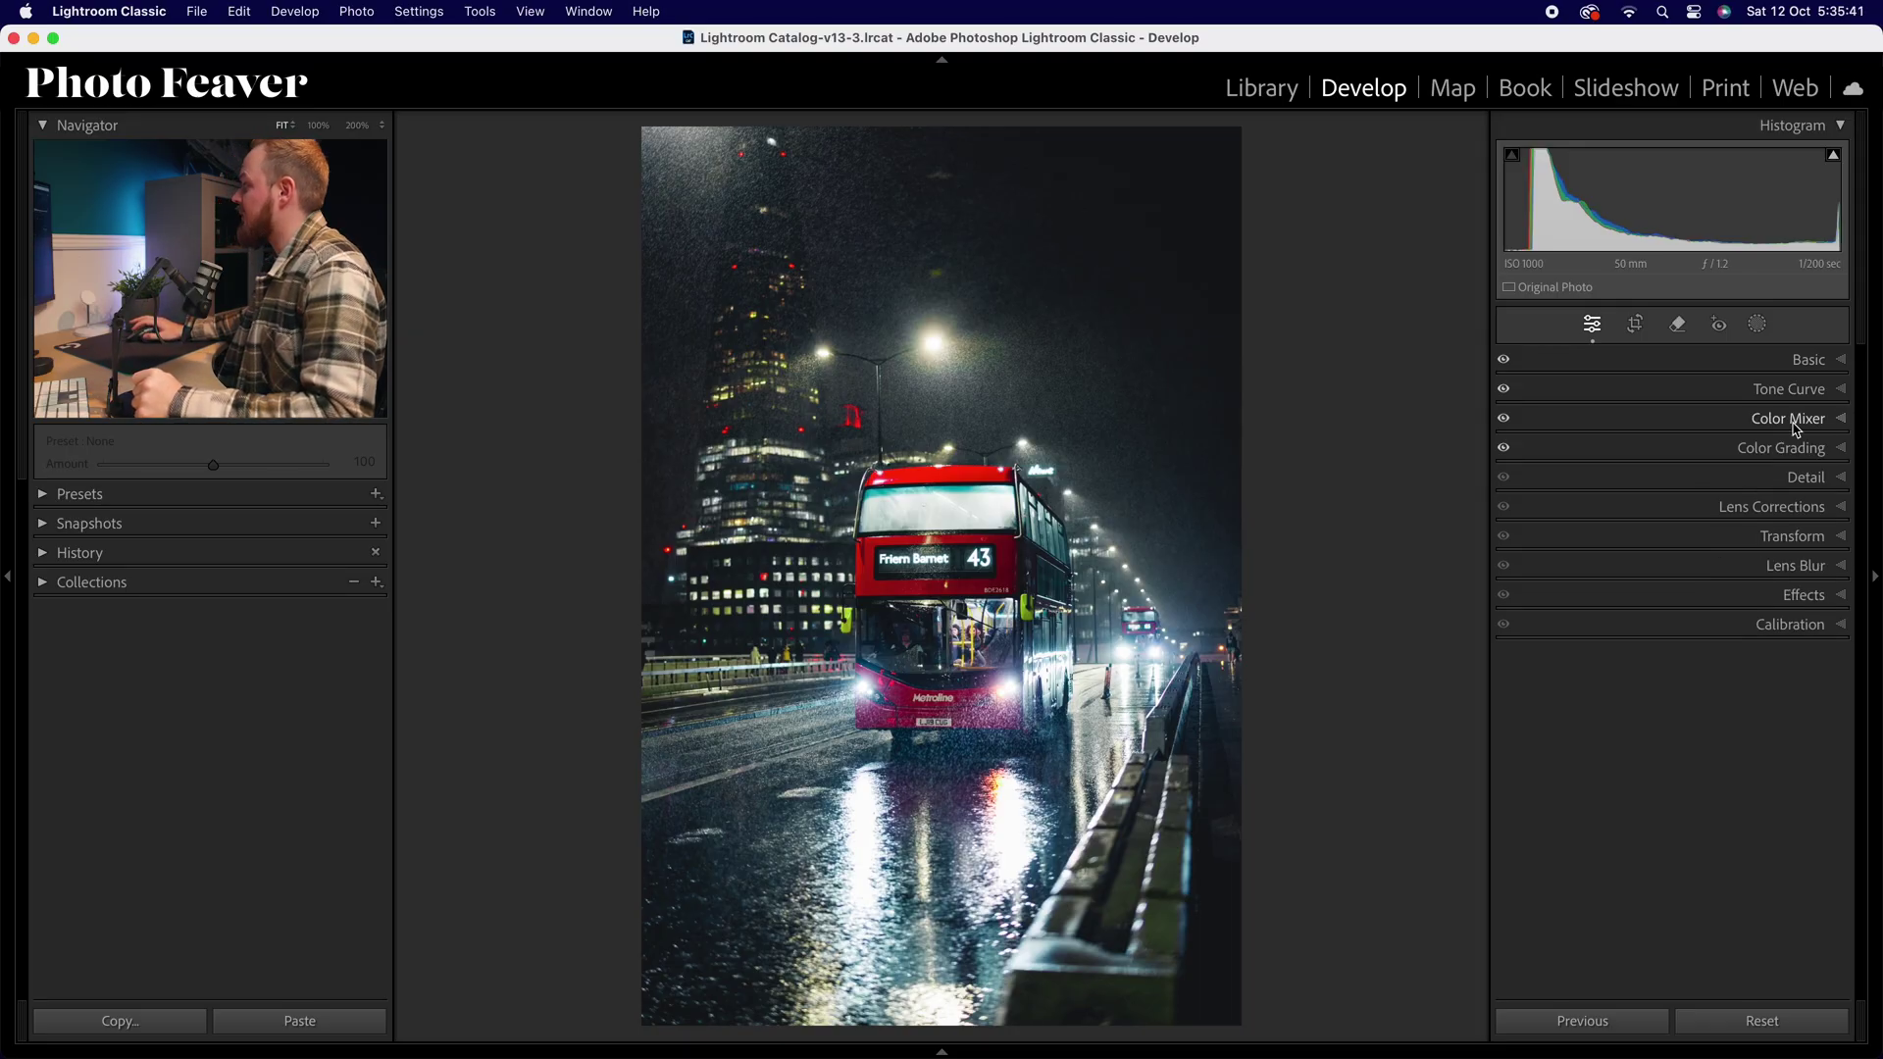
Step: Set the Calibration hue to +10 for green primary and -20 for blue primary, and compare the edit with the original photo
left_click(1809, 628)
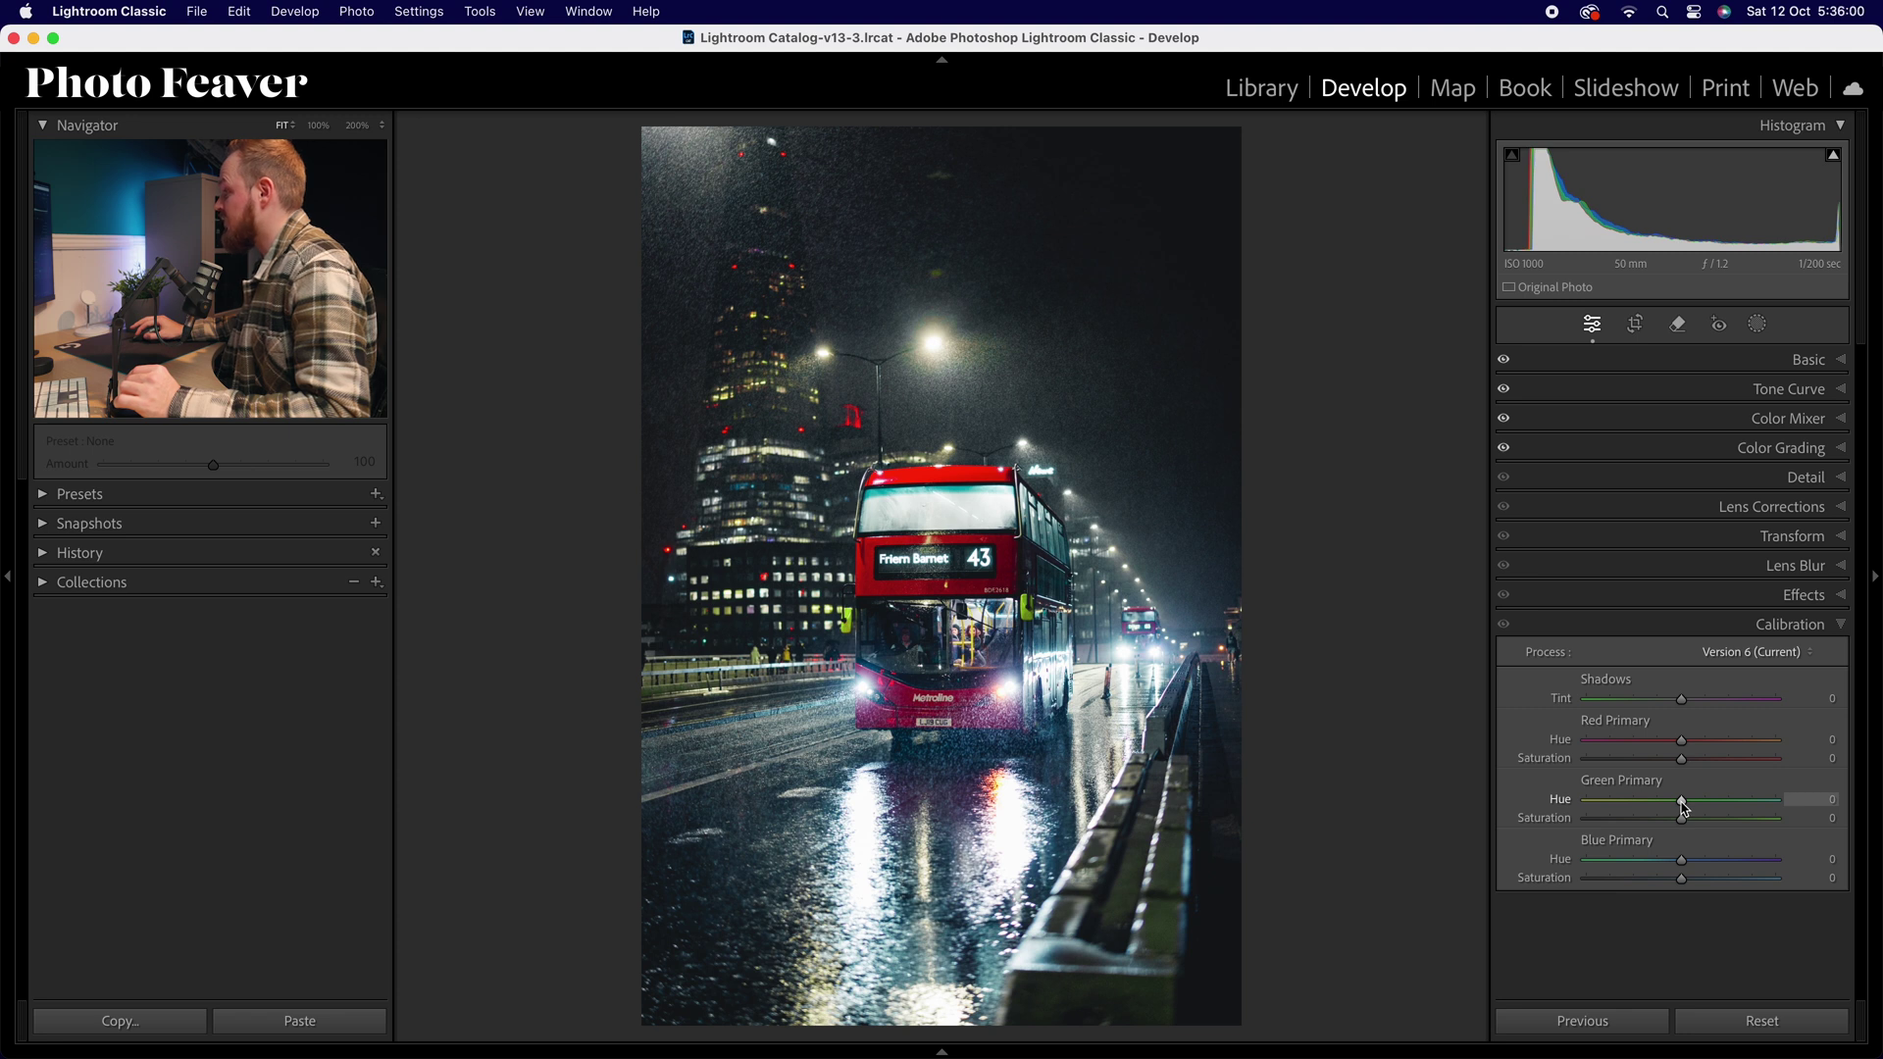
left_click_drag(1682, 806, 1688, 808)
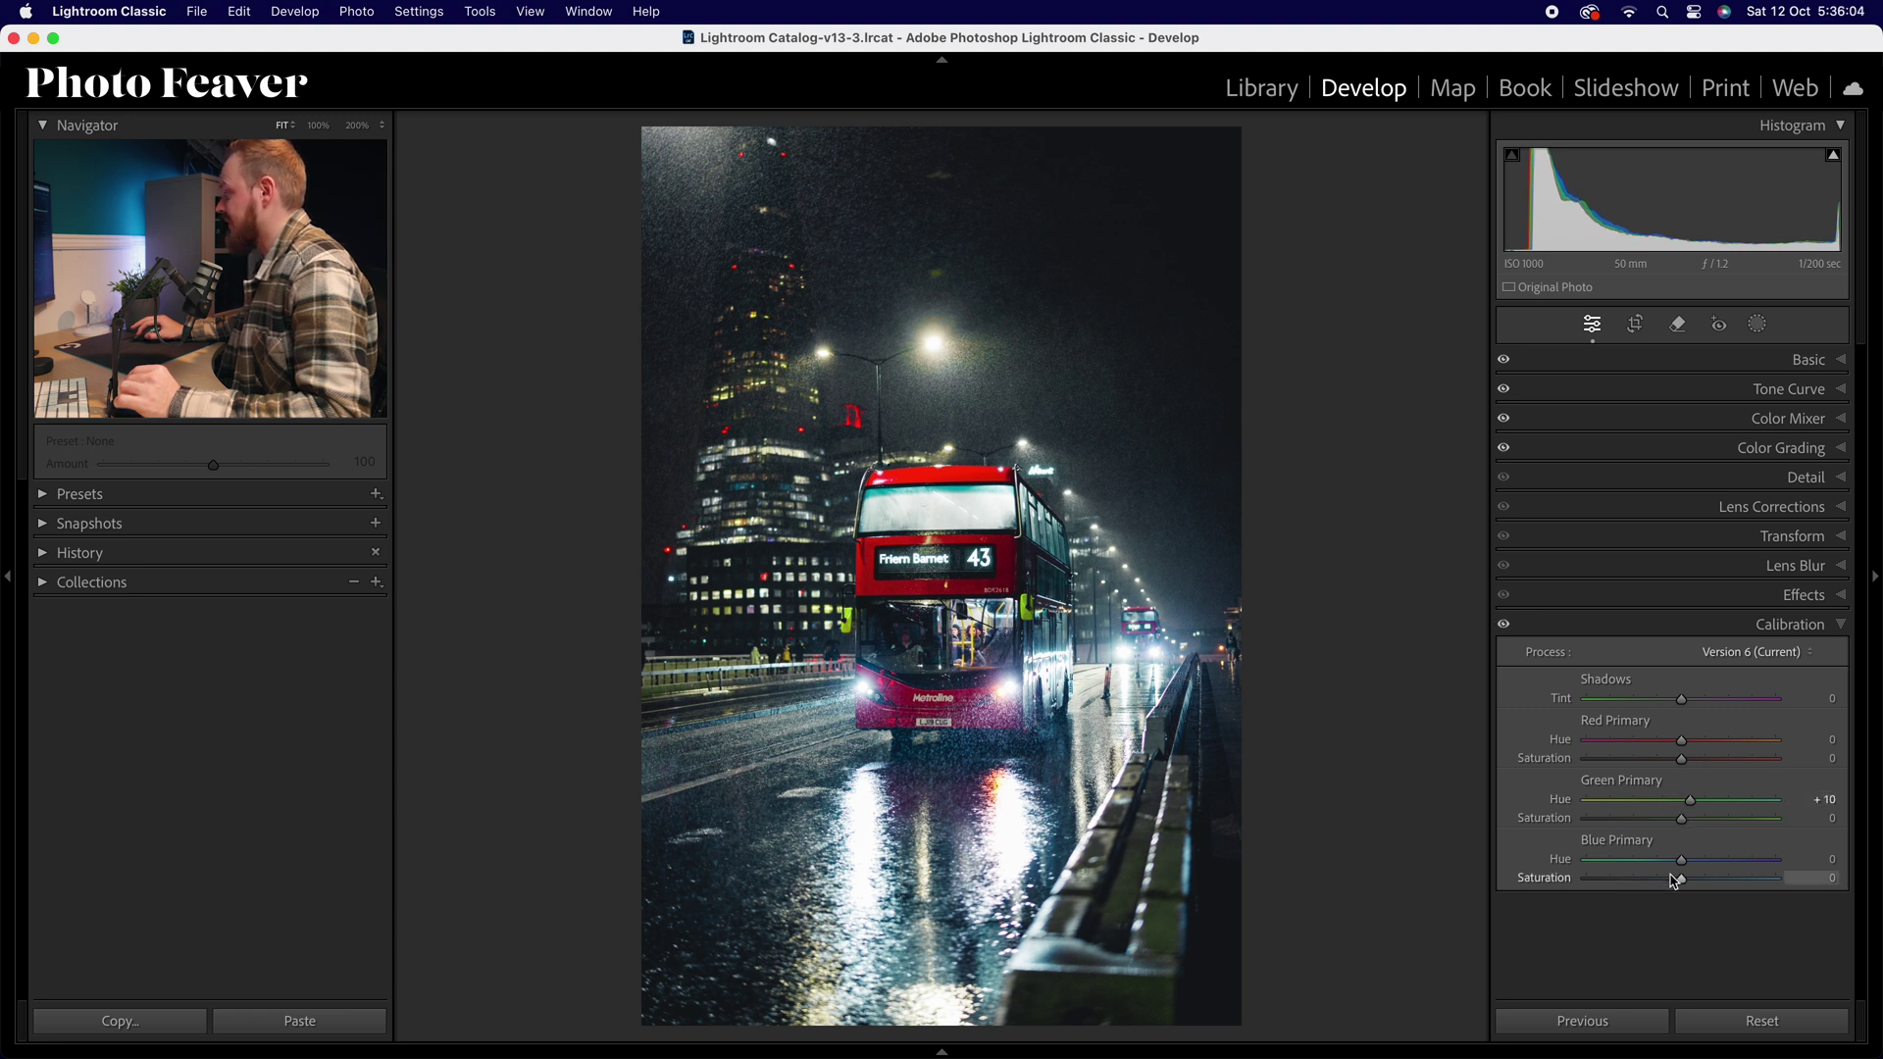
left_click_drag(1683, 865, 1668, 867)
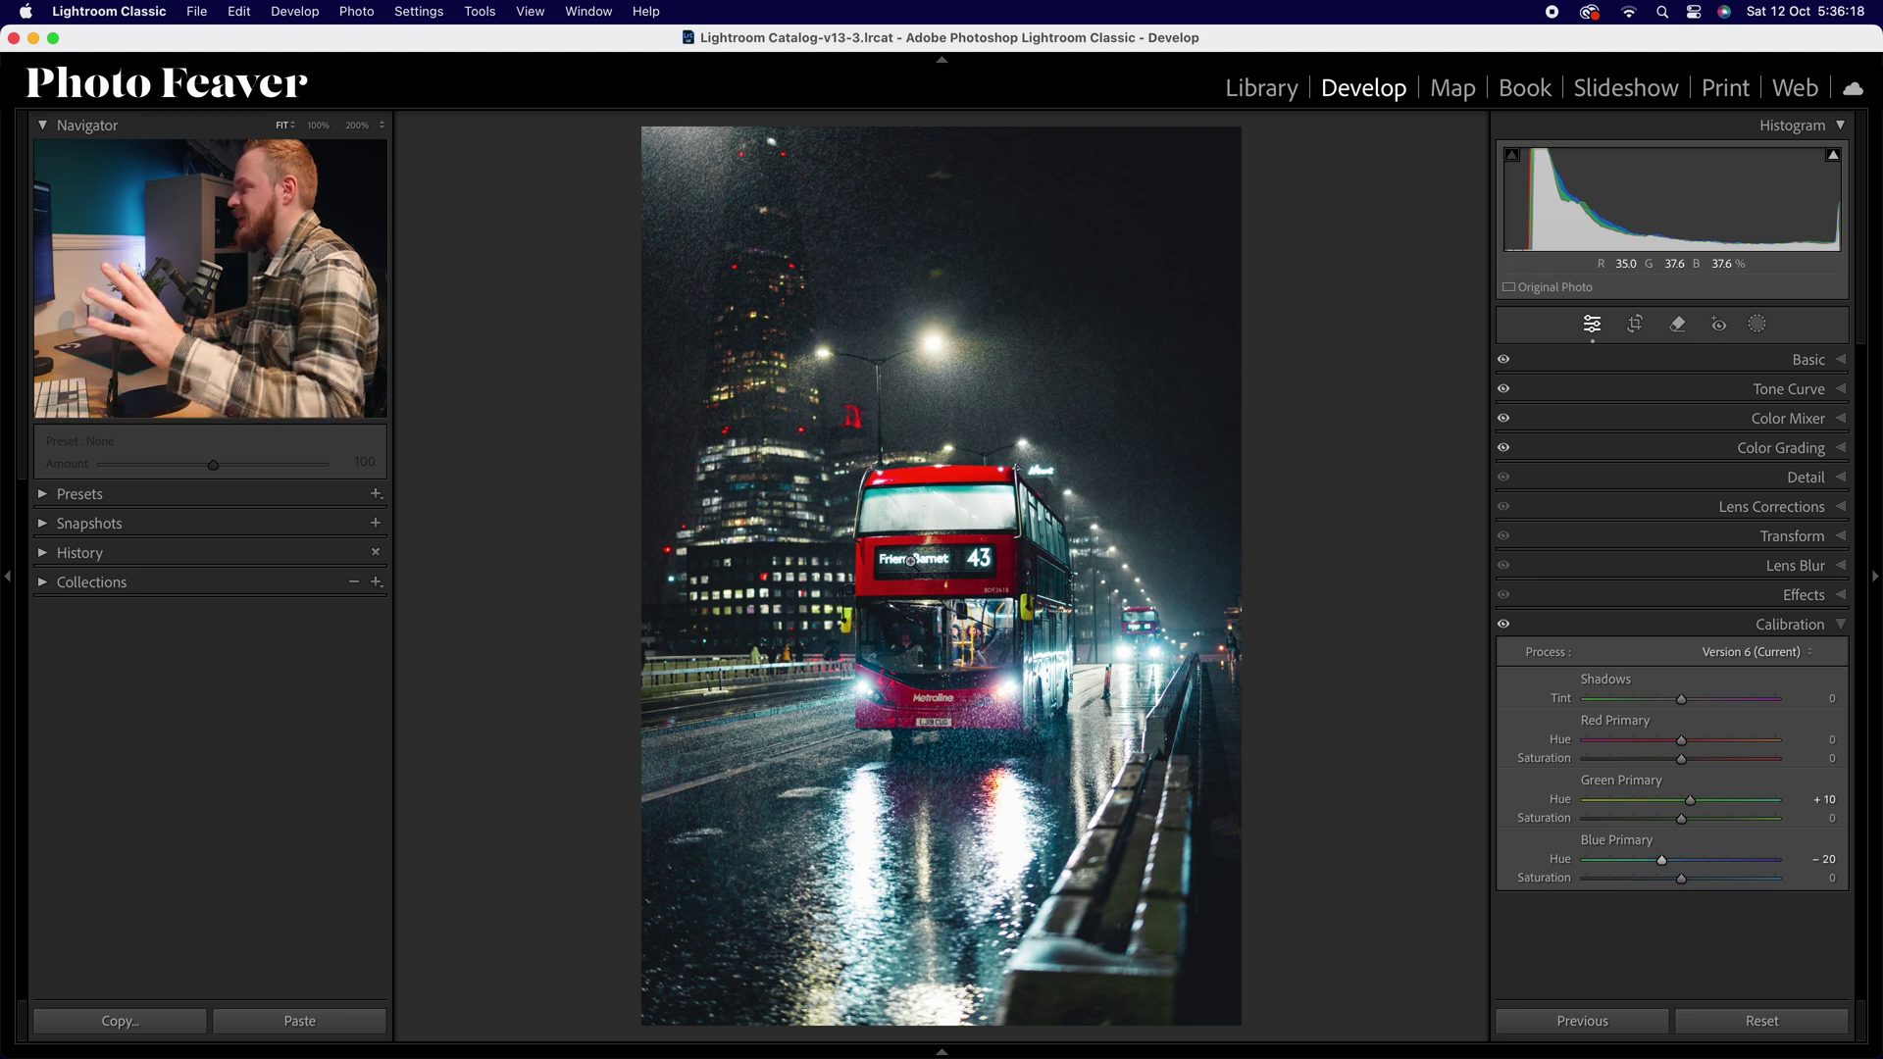
left_click(1817, 628)
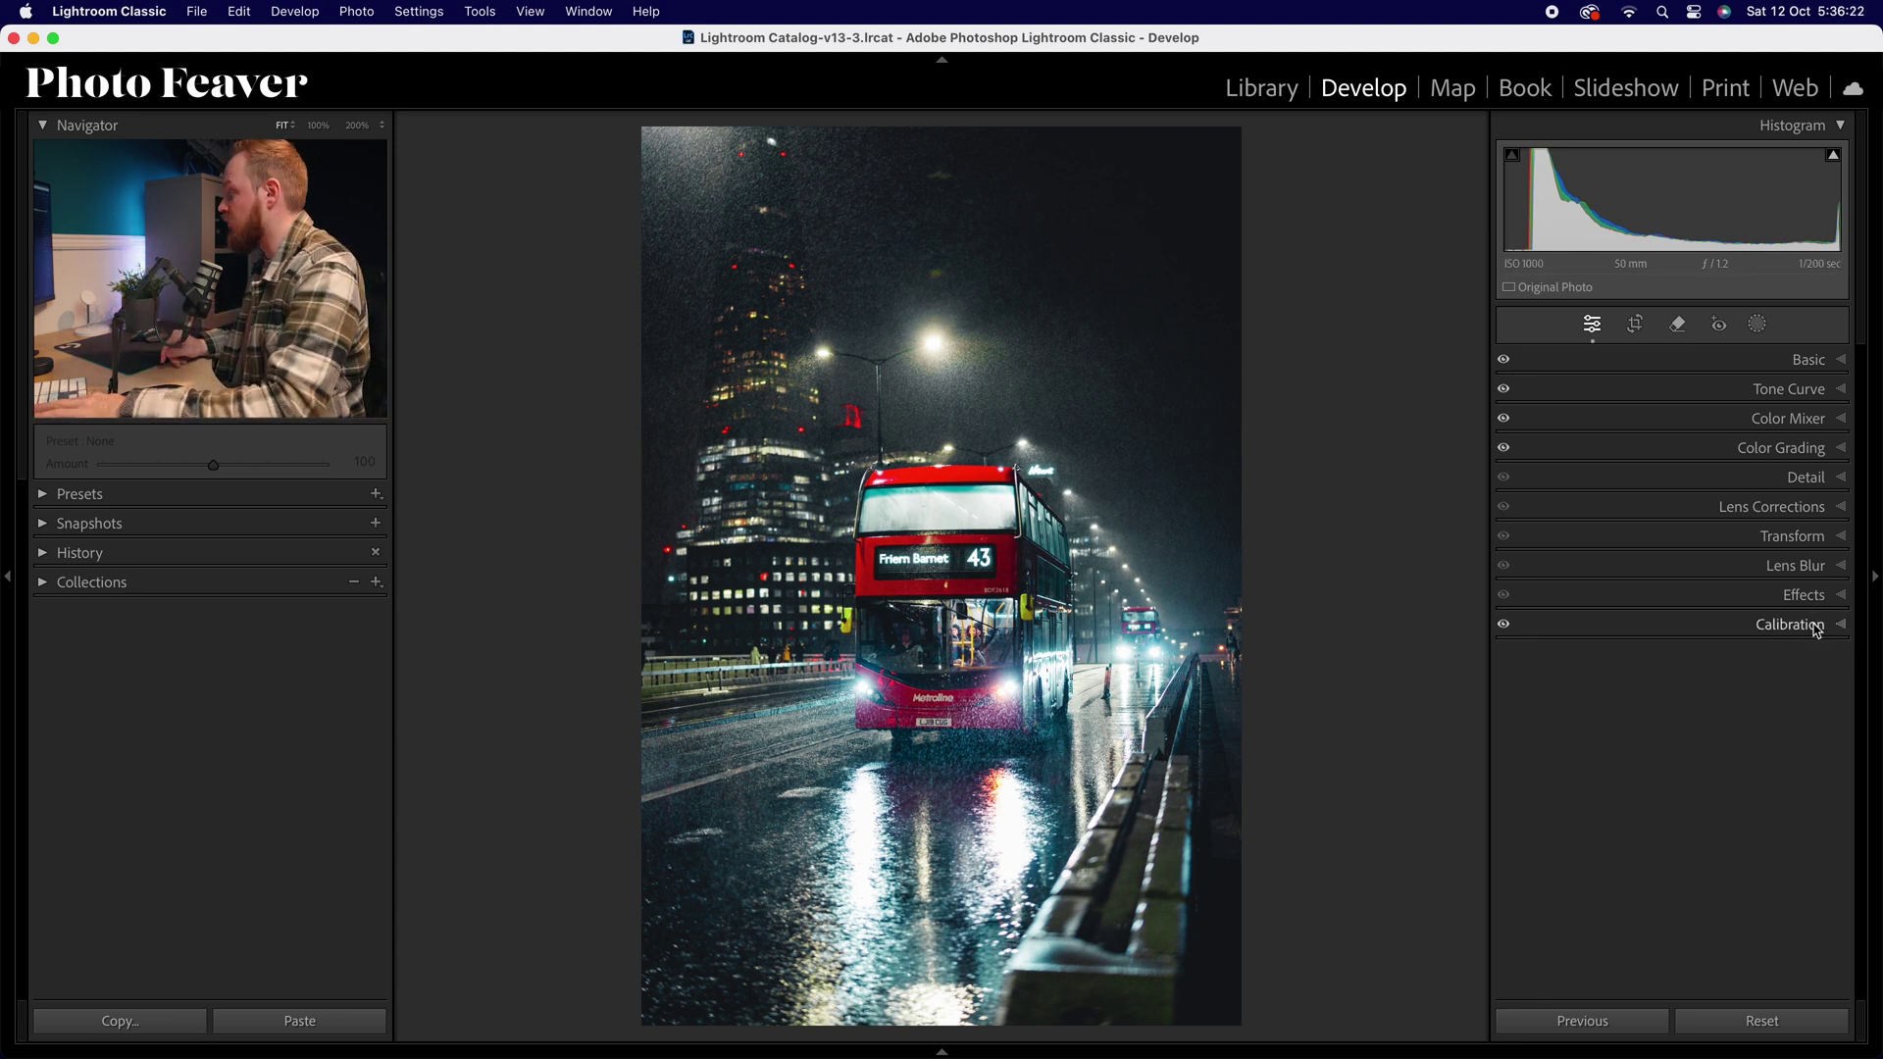
key("backslash")
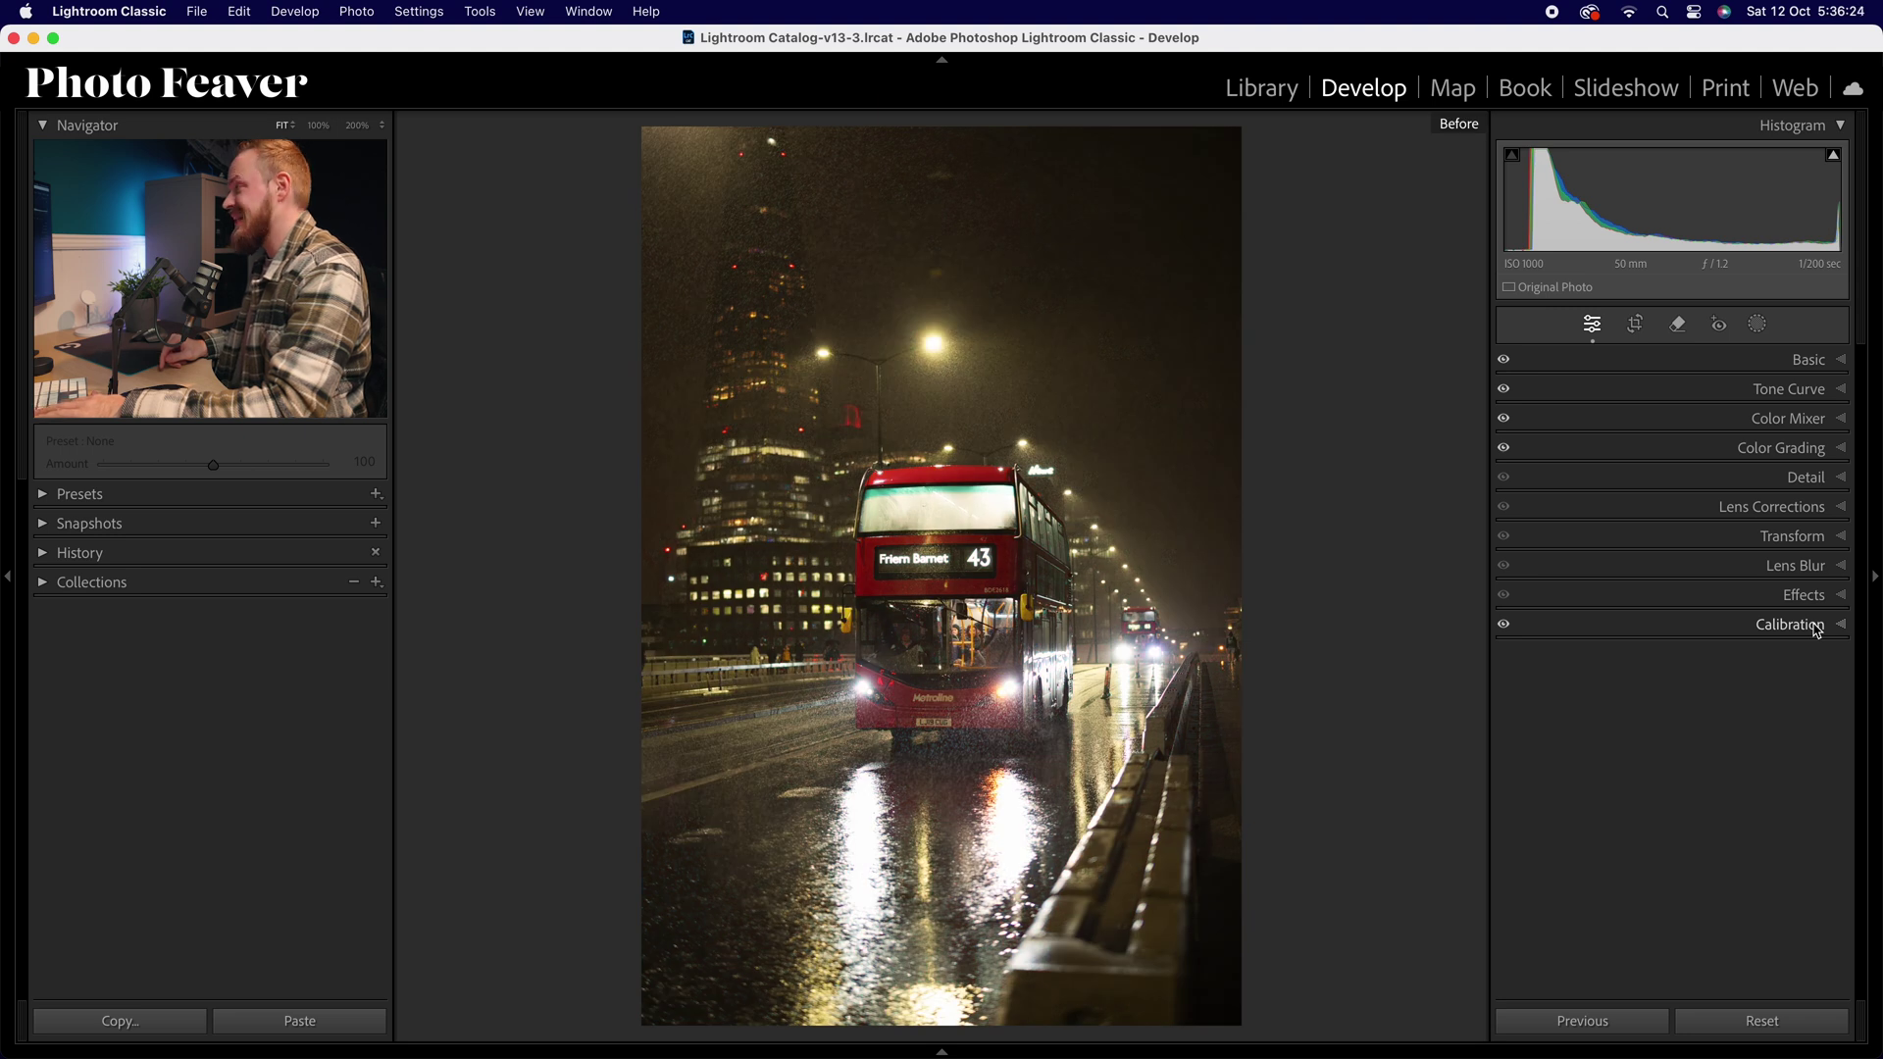
key("backslash")
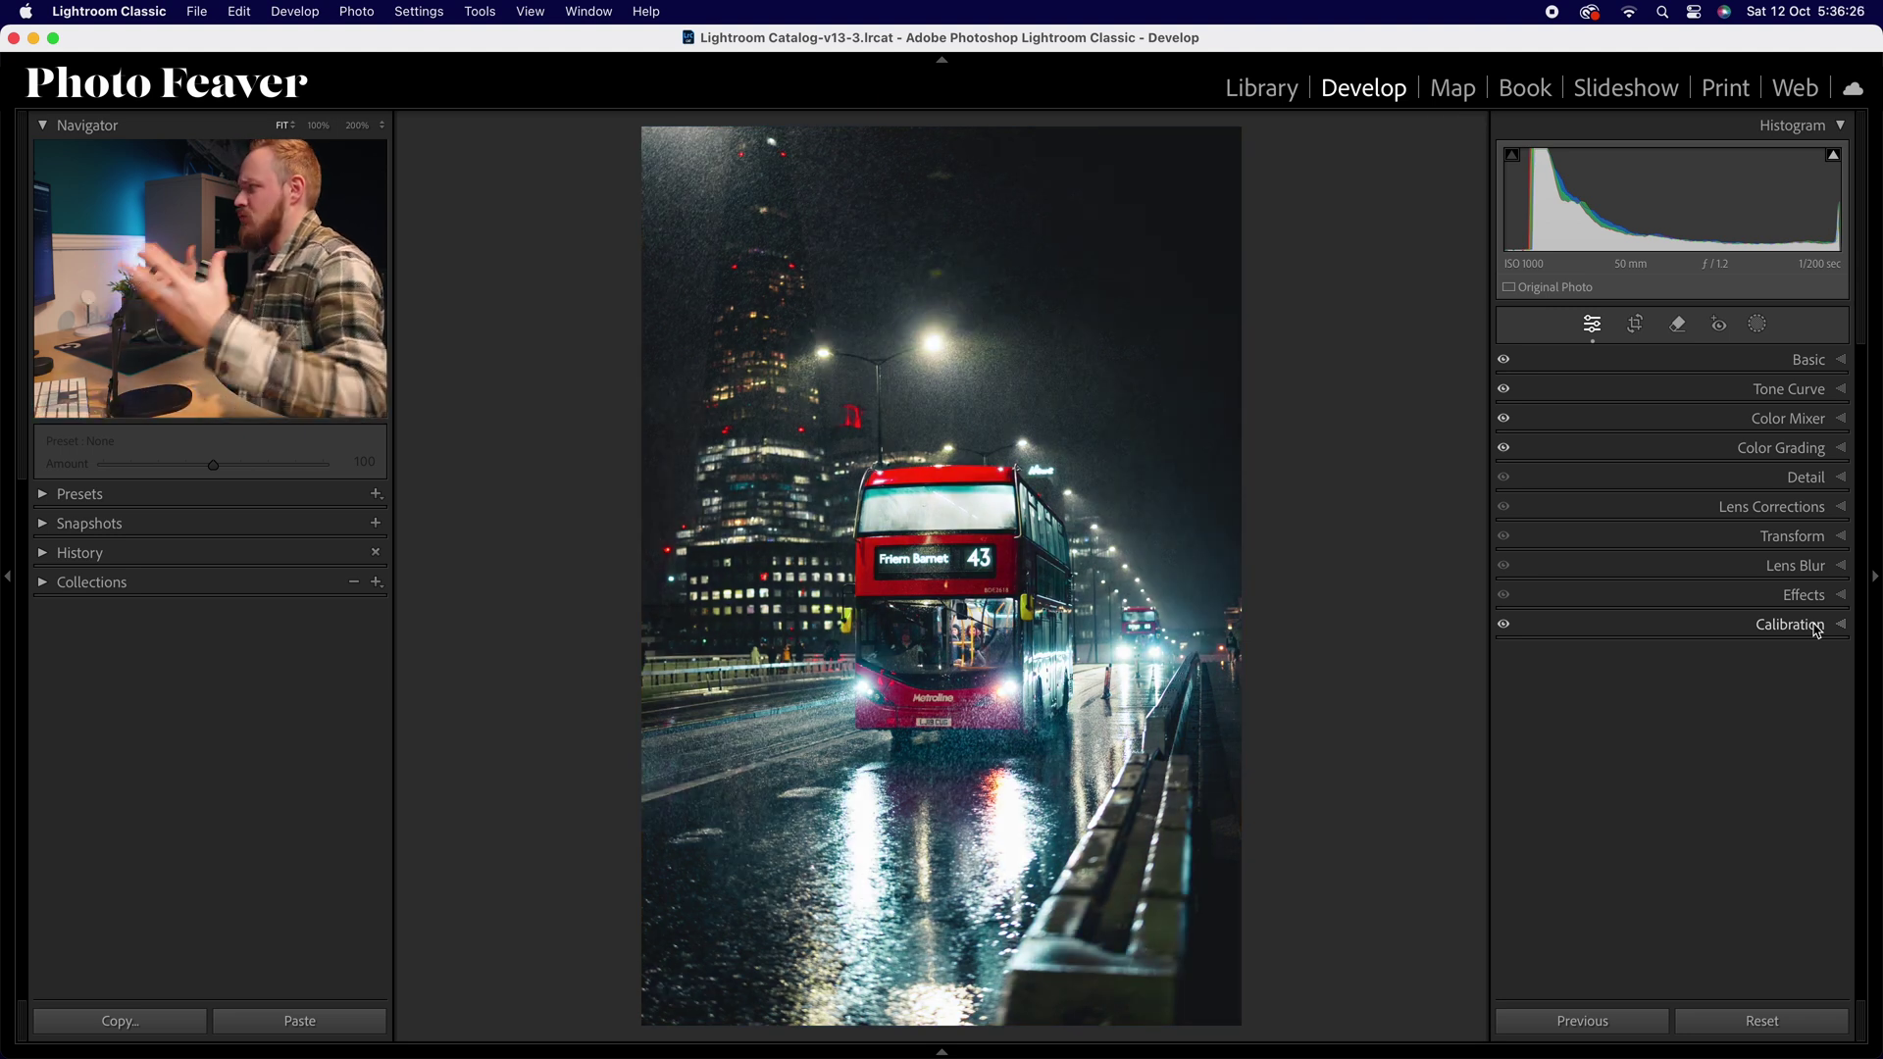
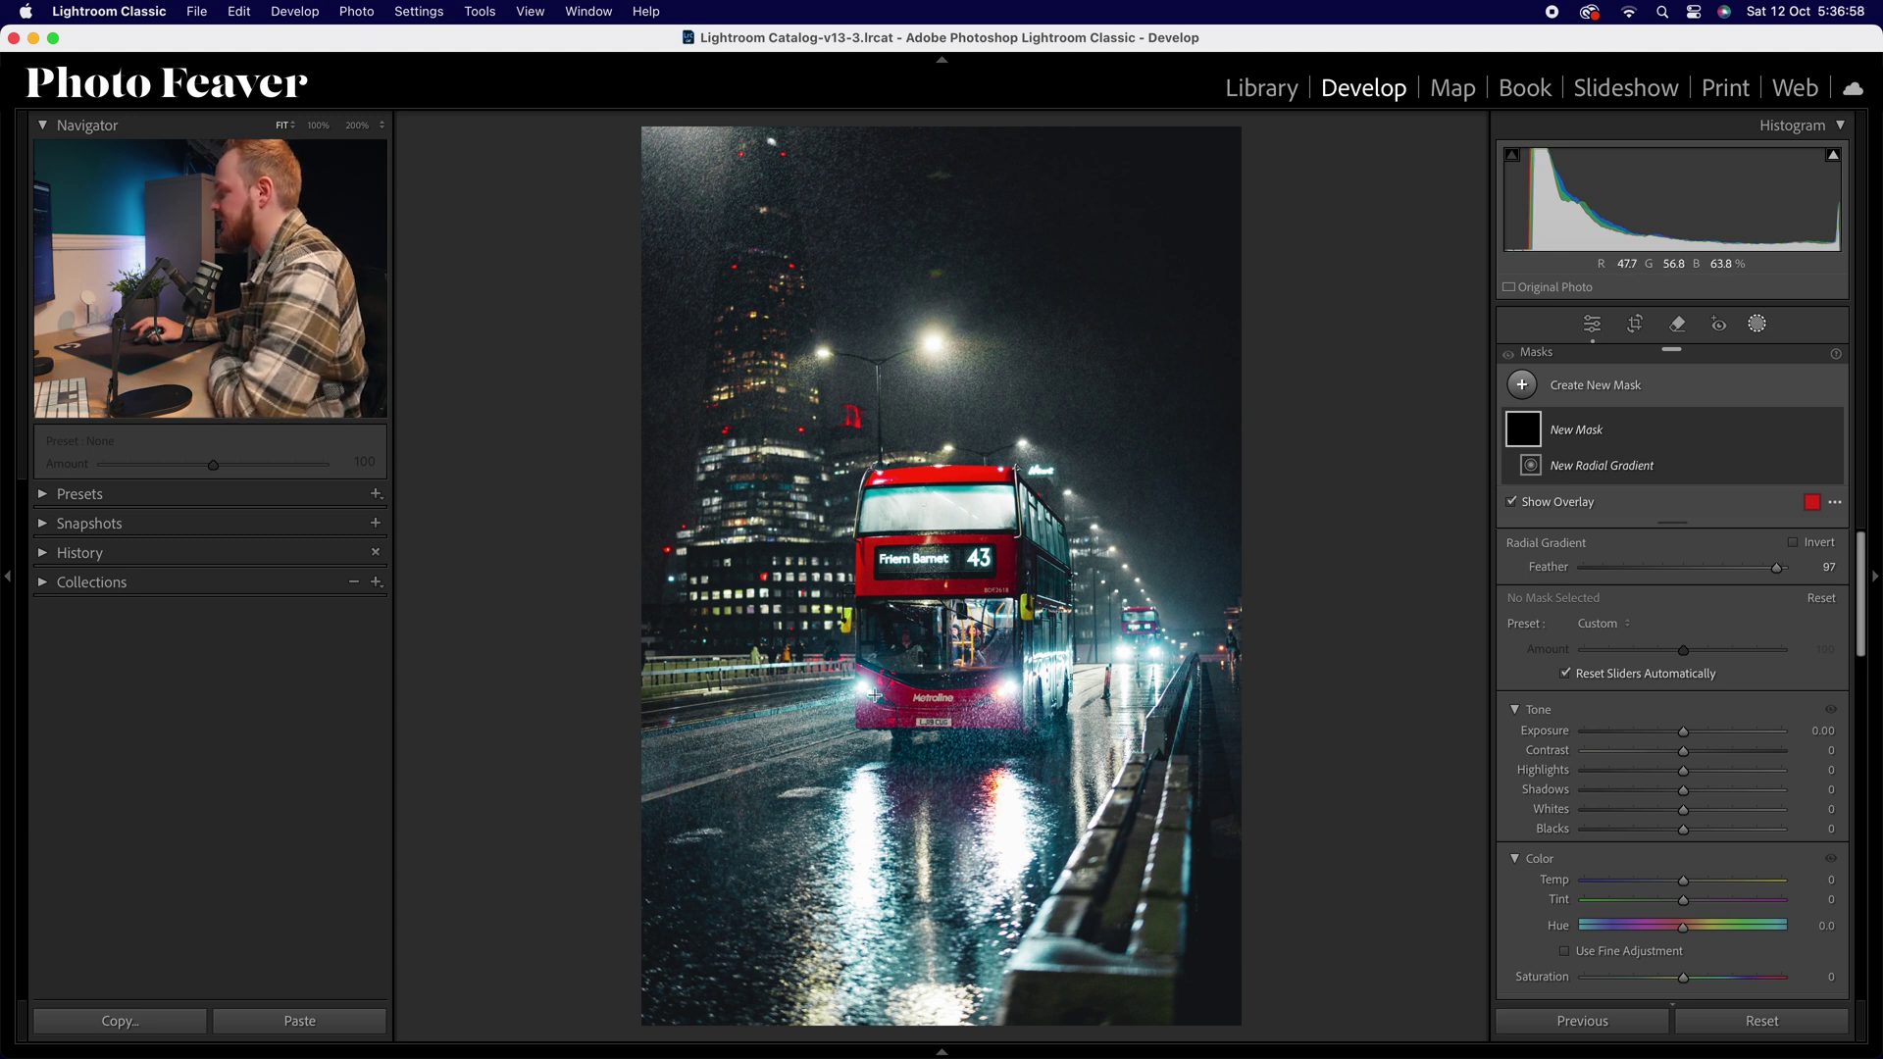
Step: Mask the bus headlights with a wide, flat radial gradient centred on each, adding the second to the same mask
left_click_drag(863, 688, 1275, 703)
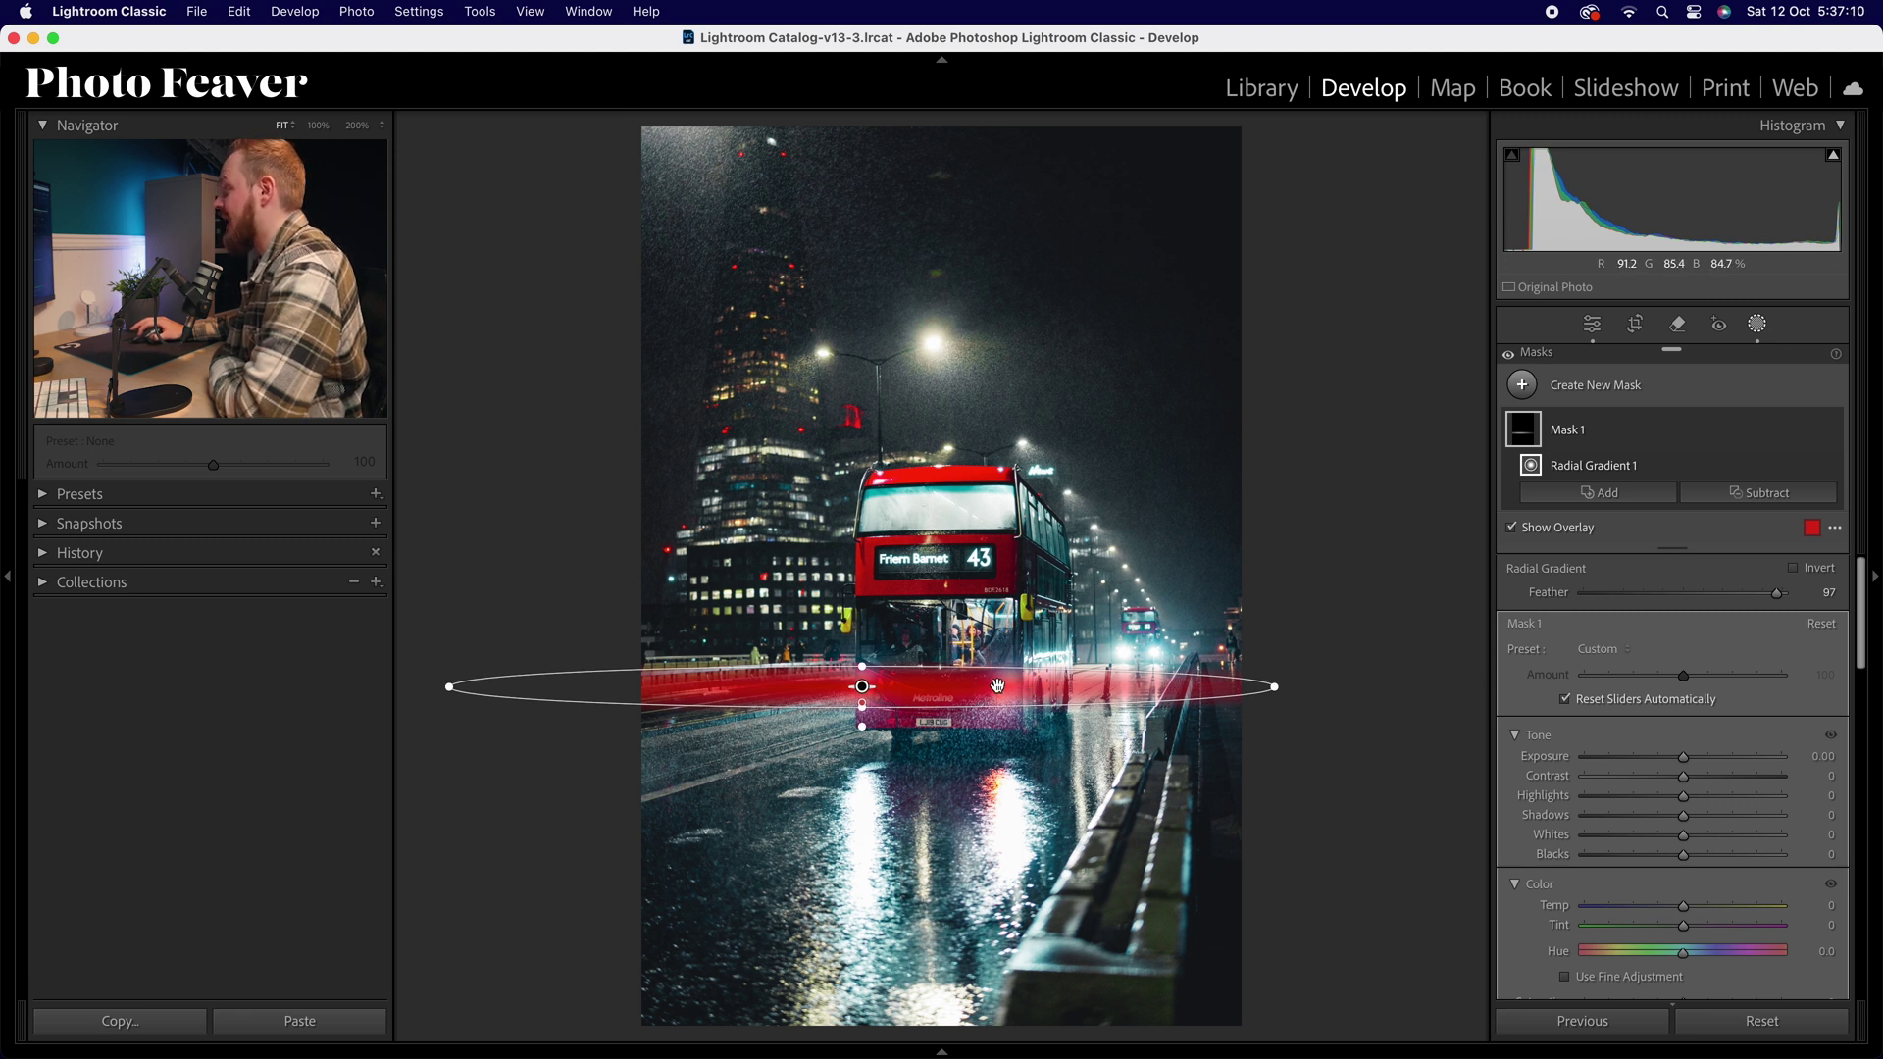
left_click(1588, 502)
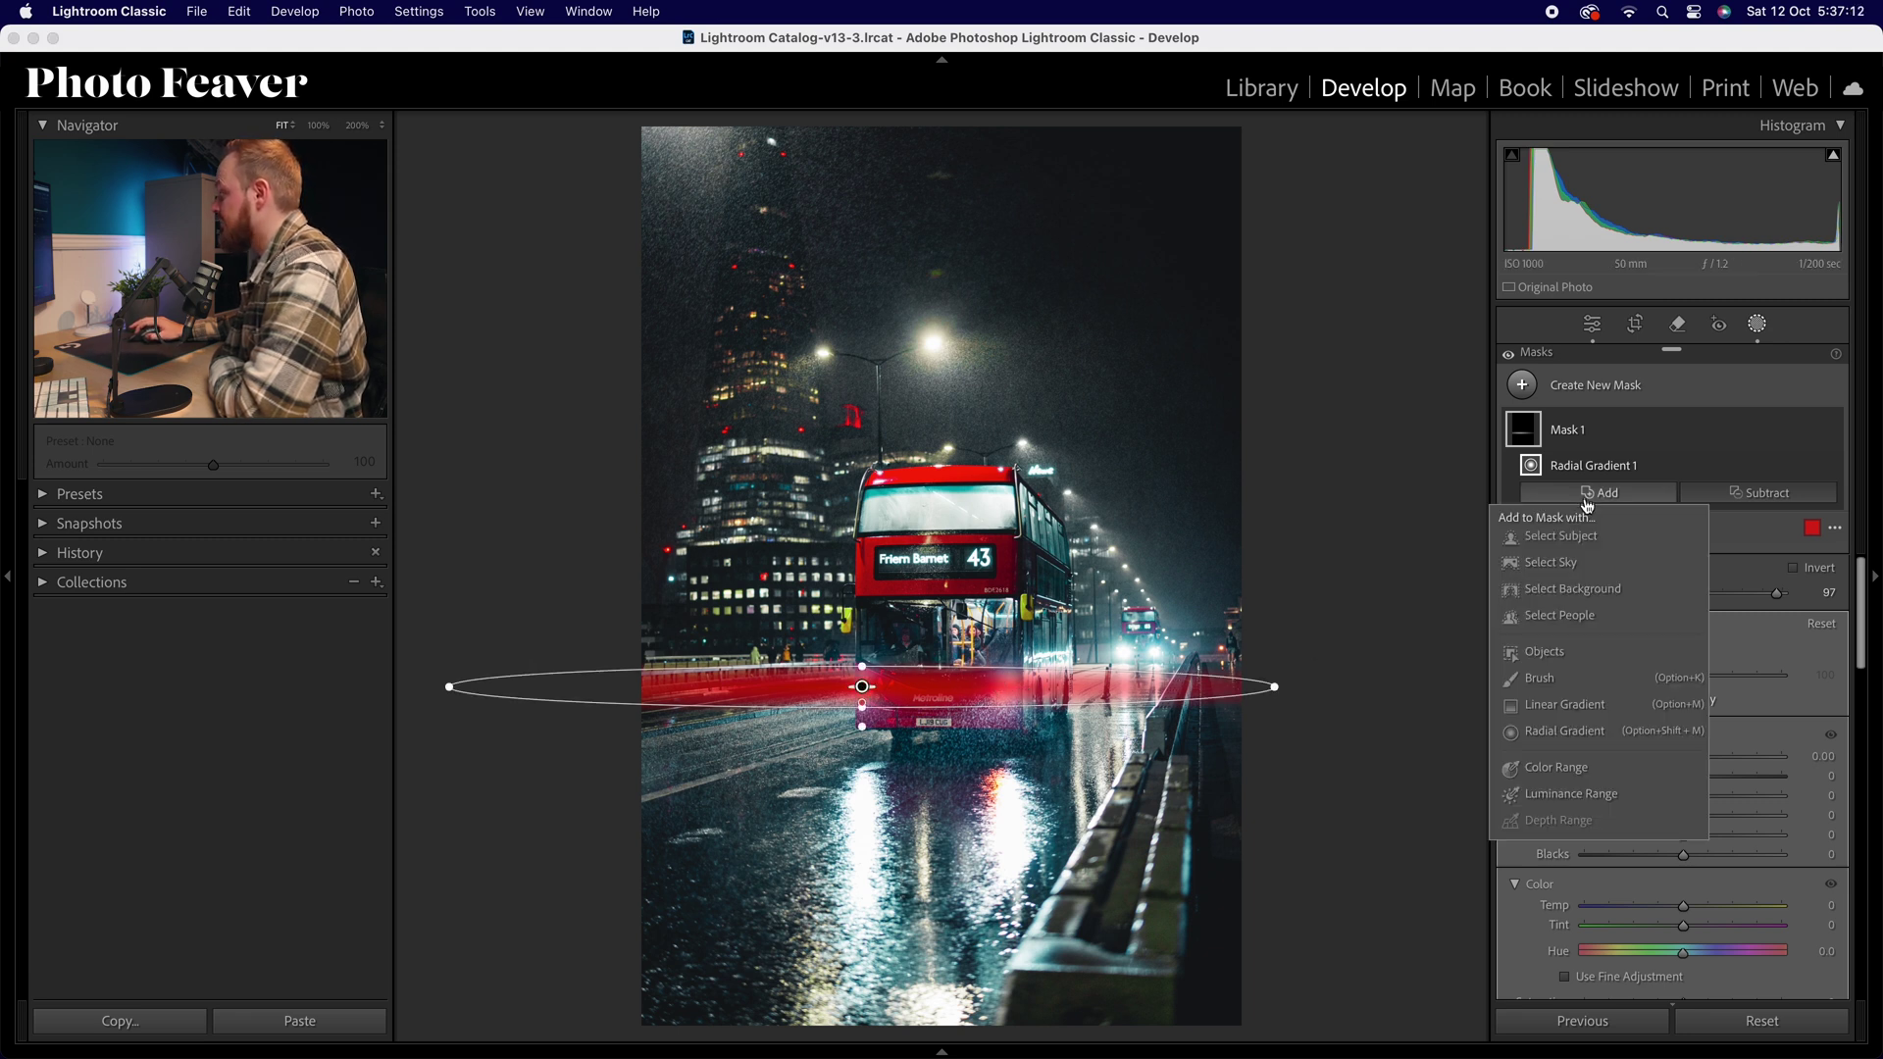
left_click(1564, 731)
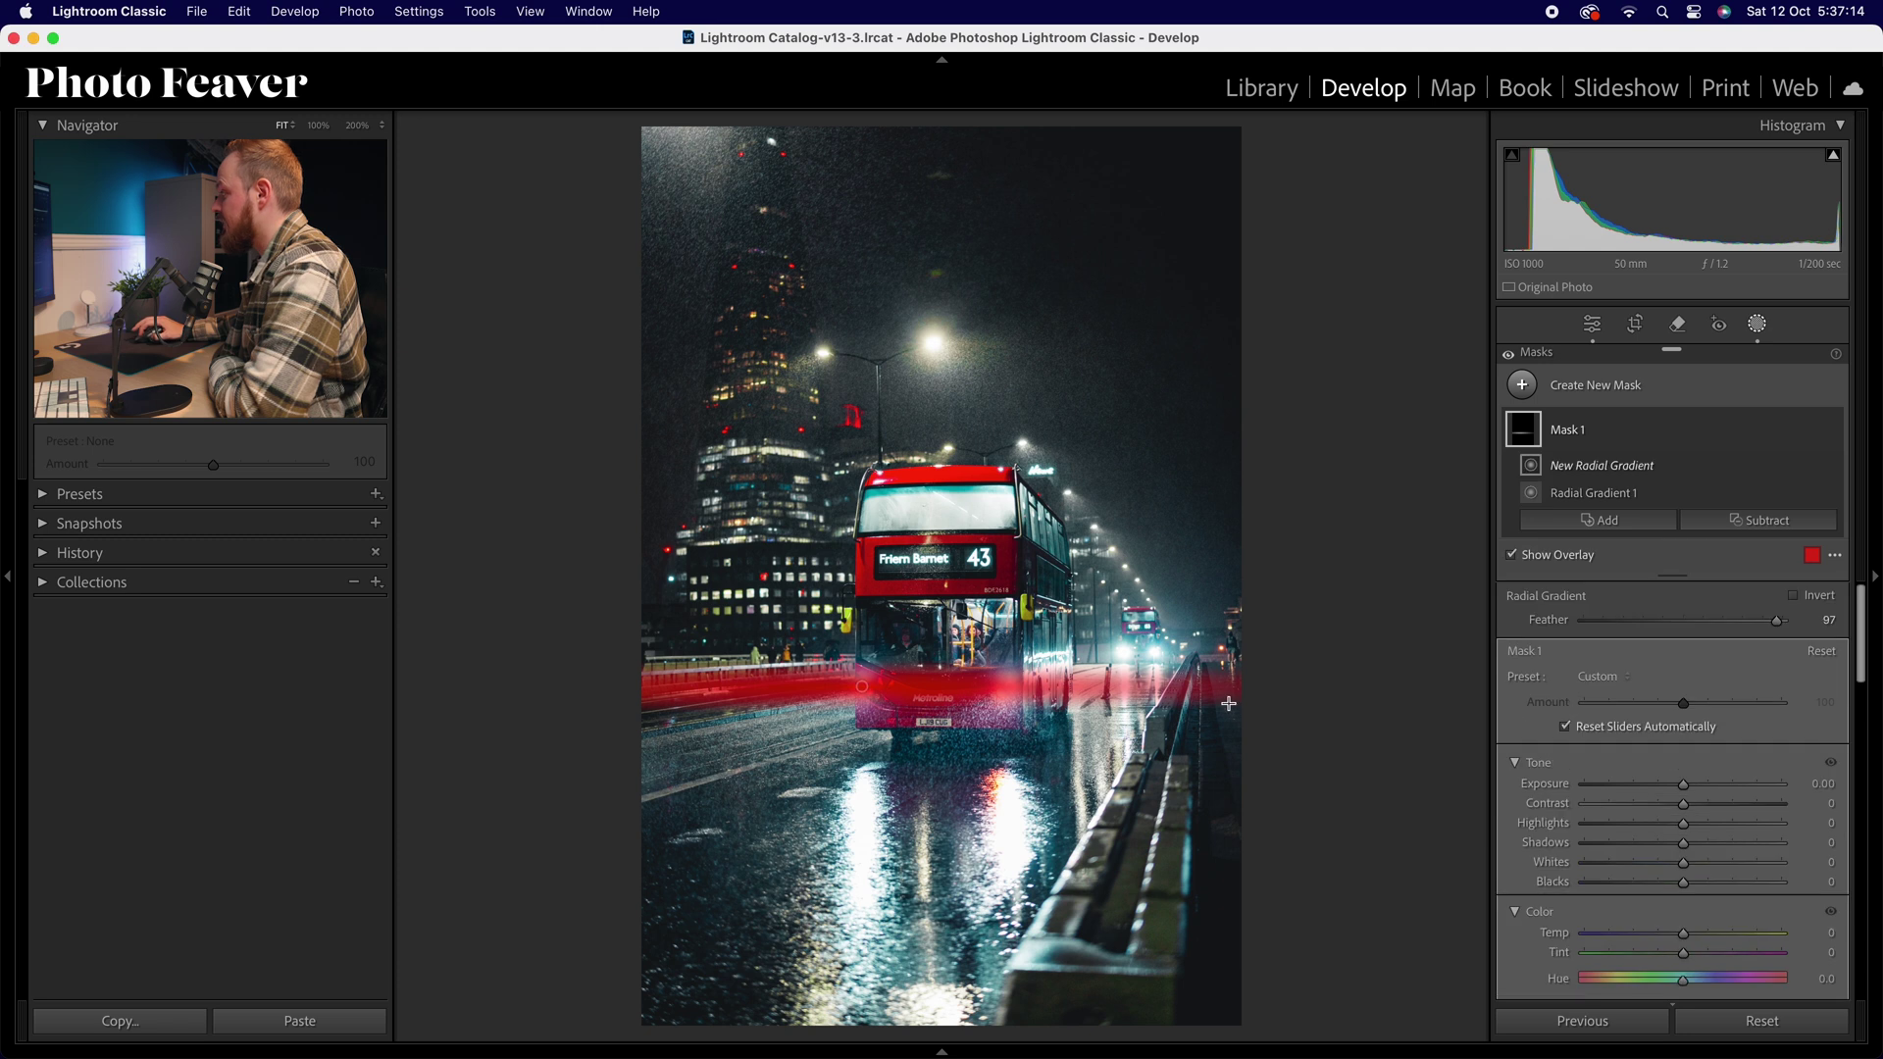
left_click_drag(1008, 690, 1448, 703)
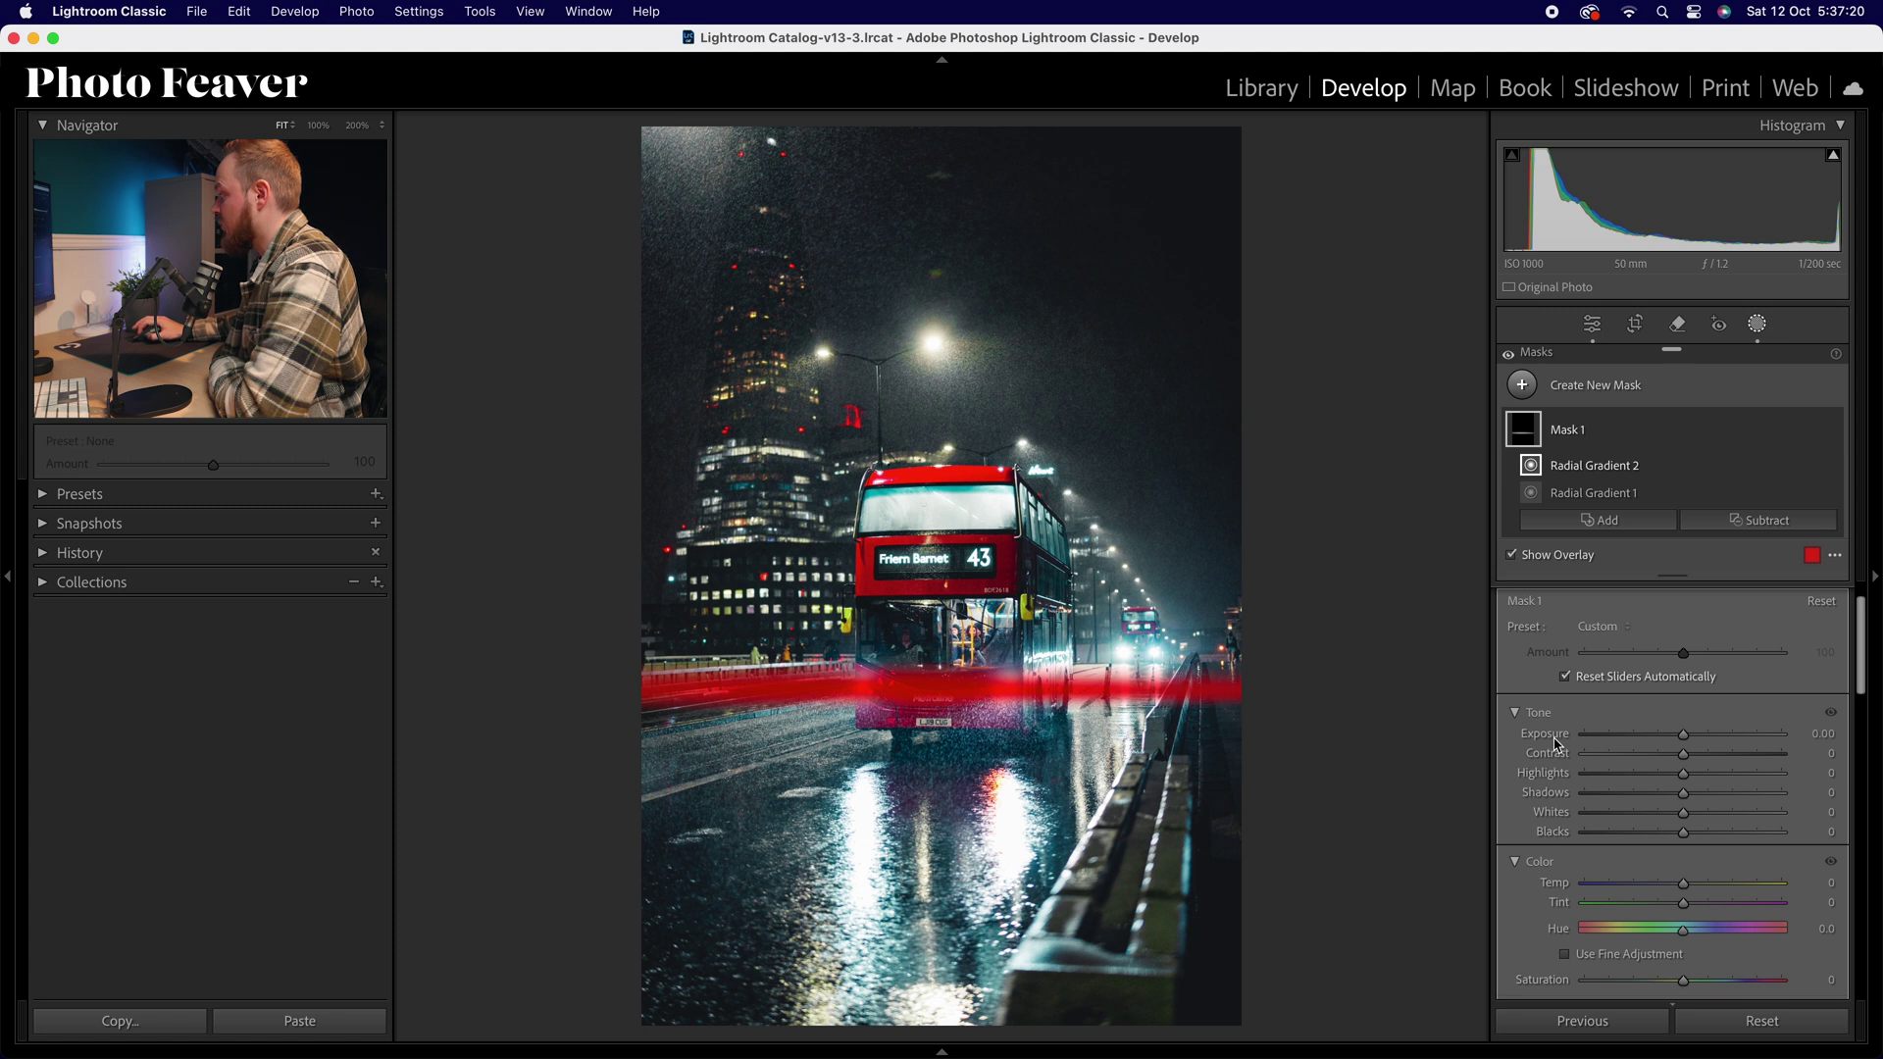
Step: Set the headlight mask's exposure to 0.75 and its temperature to -20
left_click_drag(1688, 742, 1705, 743)
left_click(1814, 736)
type("0.75")
key("Return")
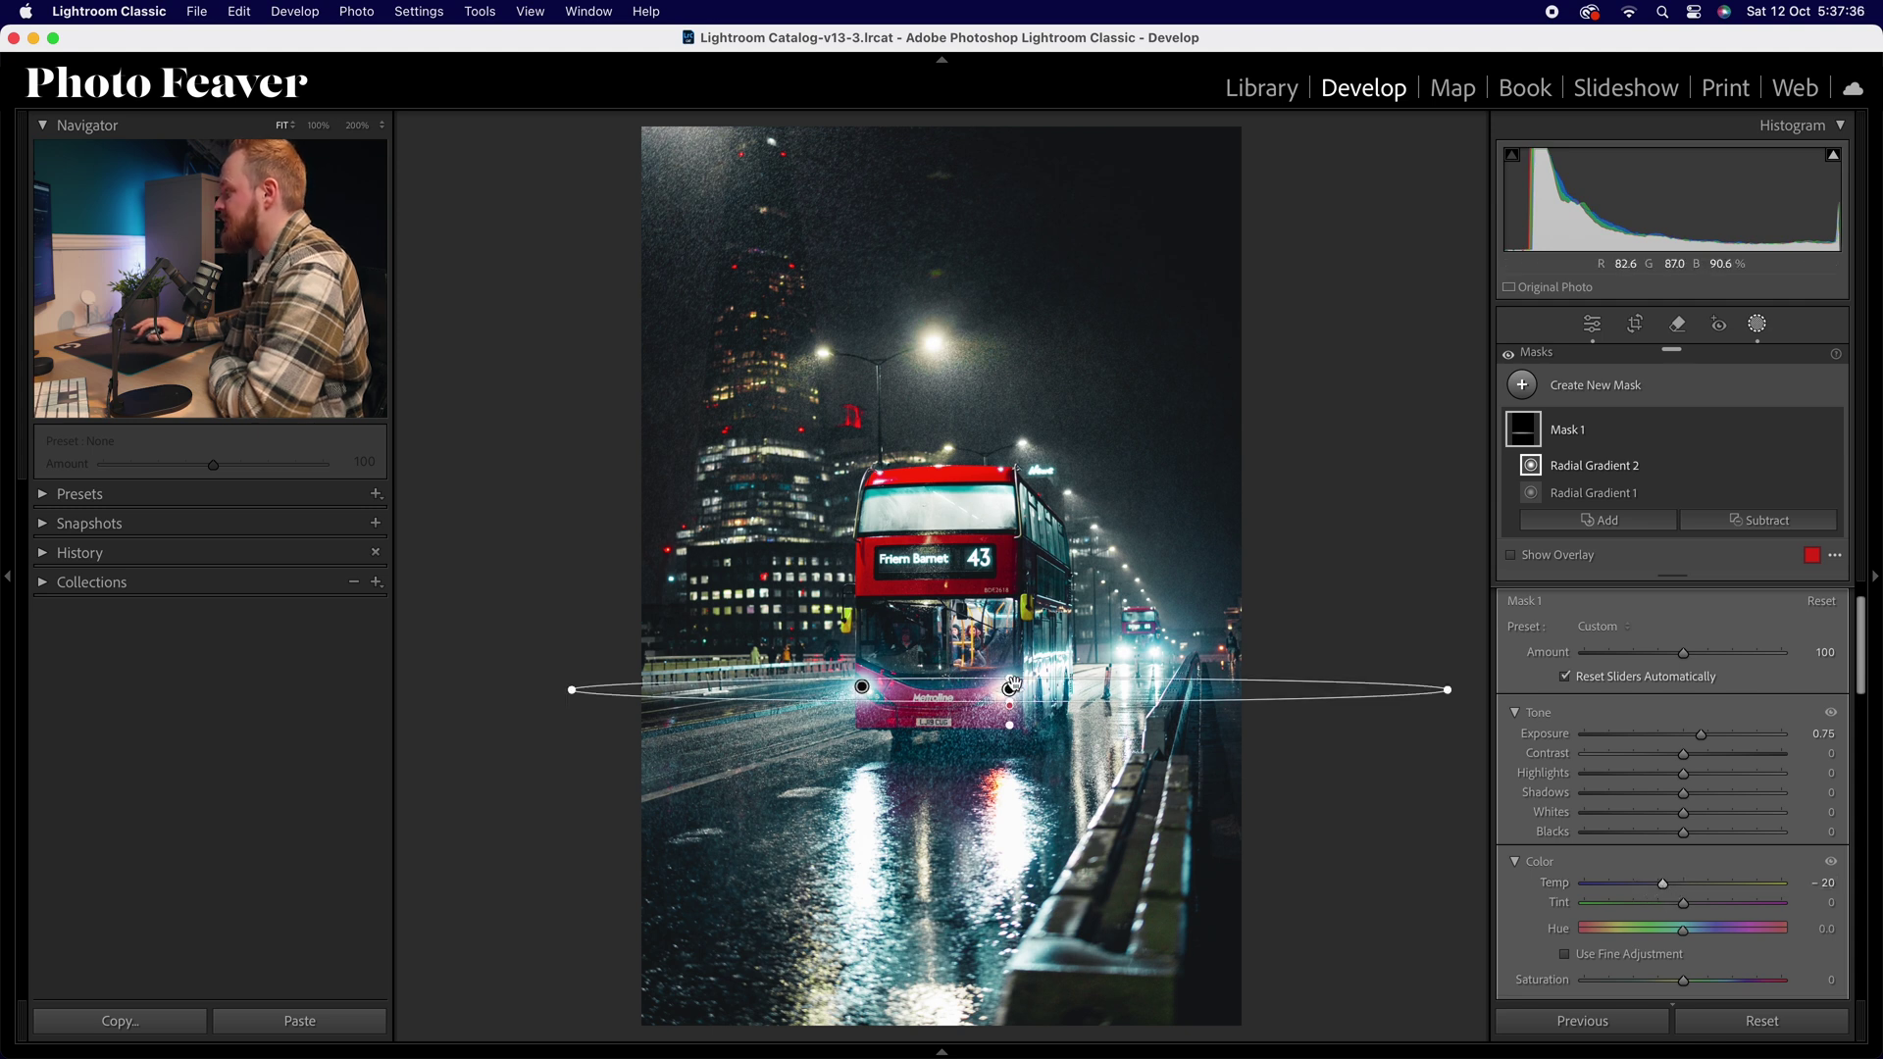
Step: Make the second headlight gradient slightly taller and nudge the first one down slightly over its headlight
mouse_move(1013, 707)
left_mouse_down()
mouse_move(1013, 736)
mouse_move(1011, 708)
left_mouse_up()
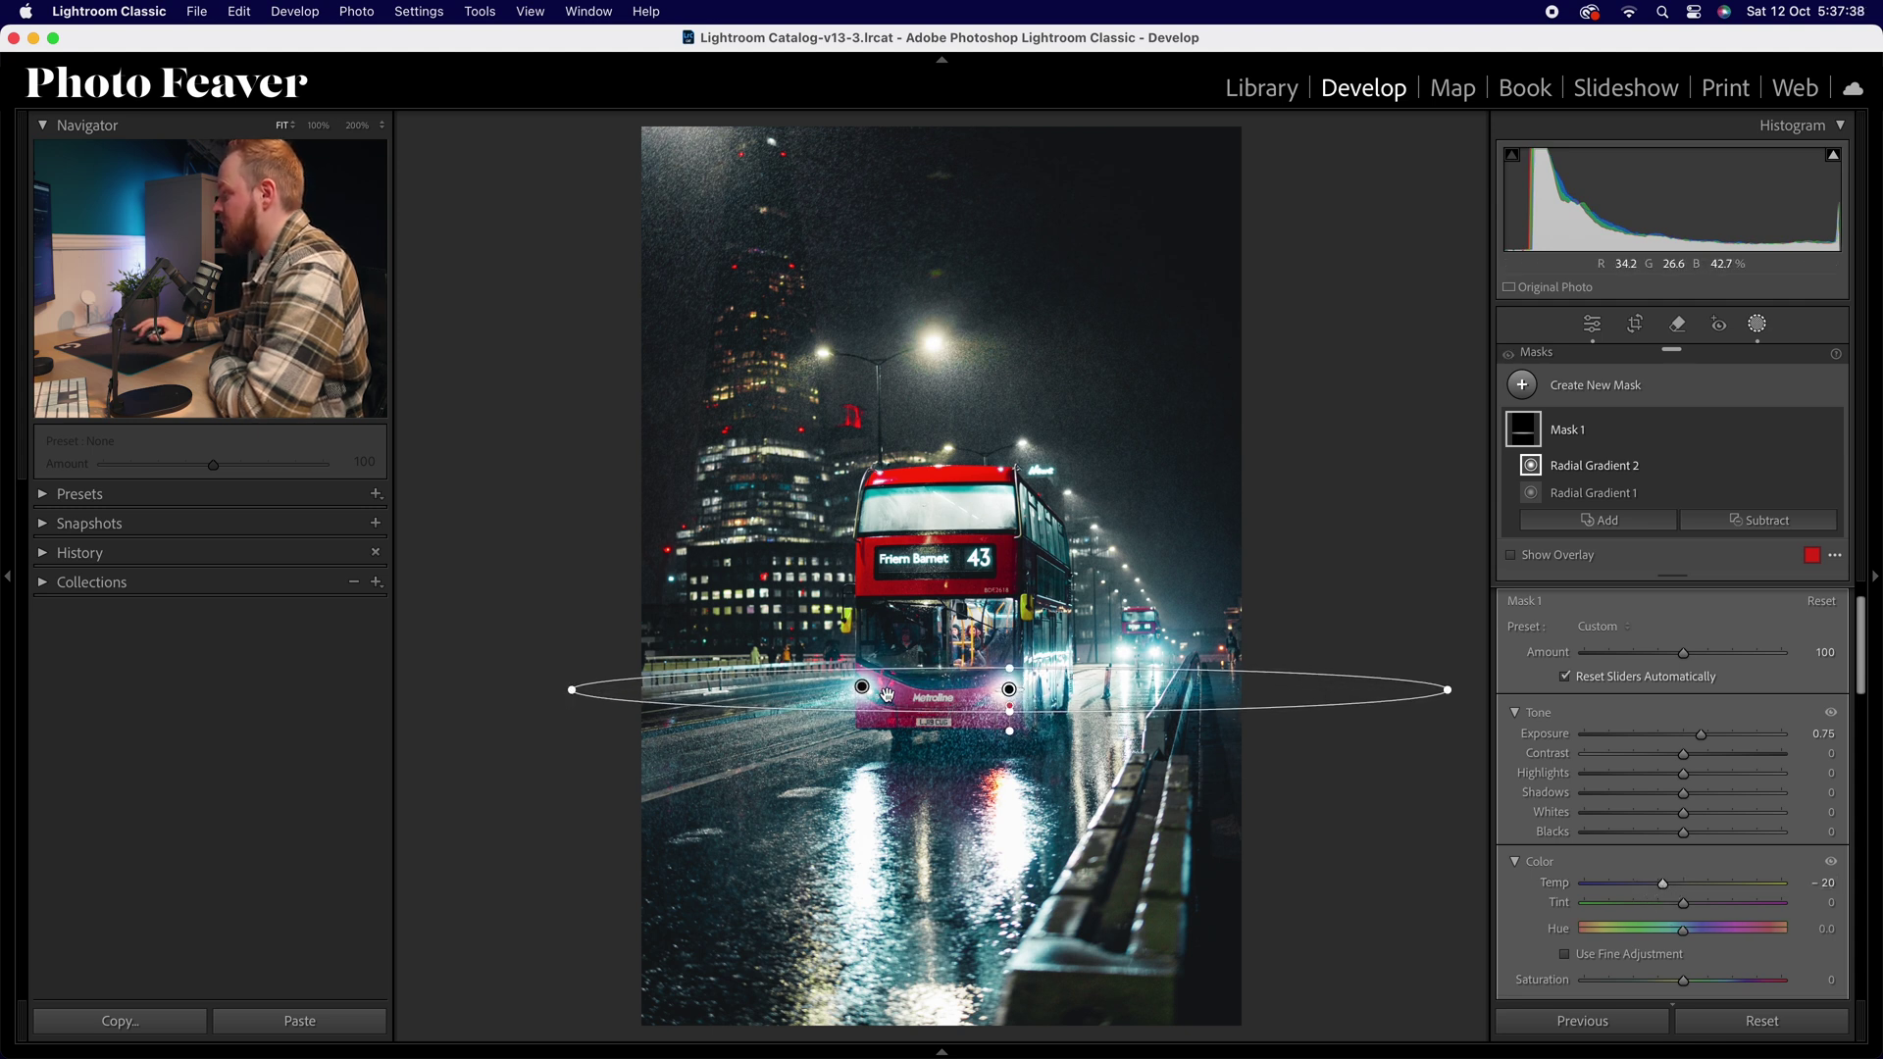
left_click(862, 690)
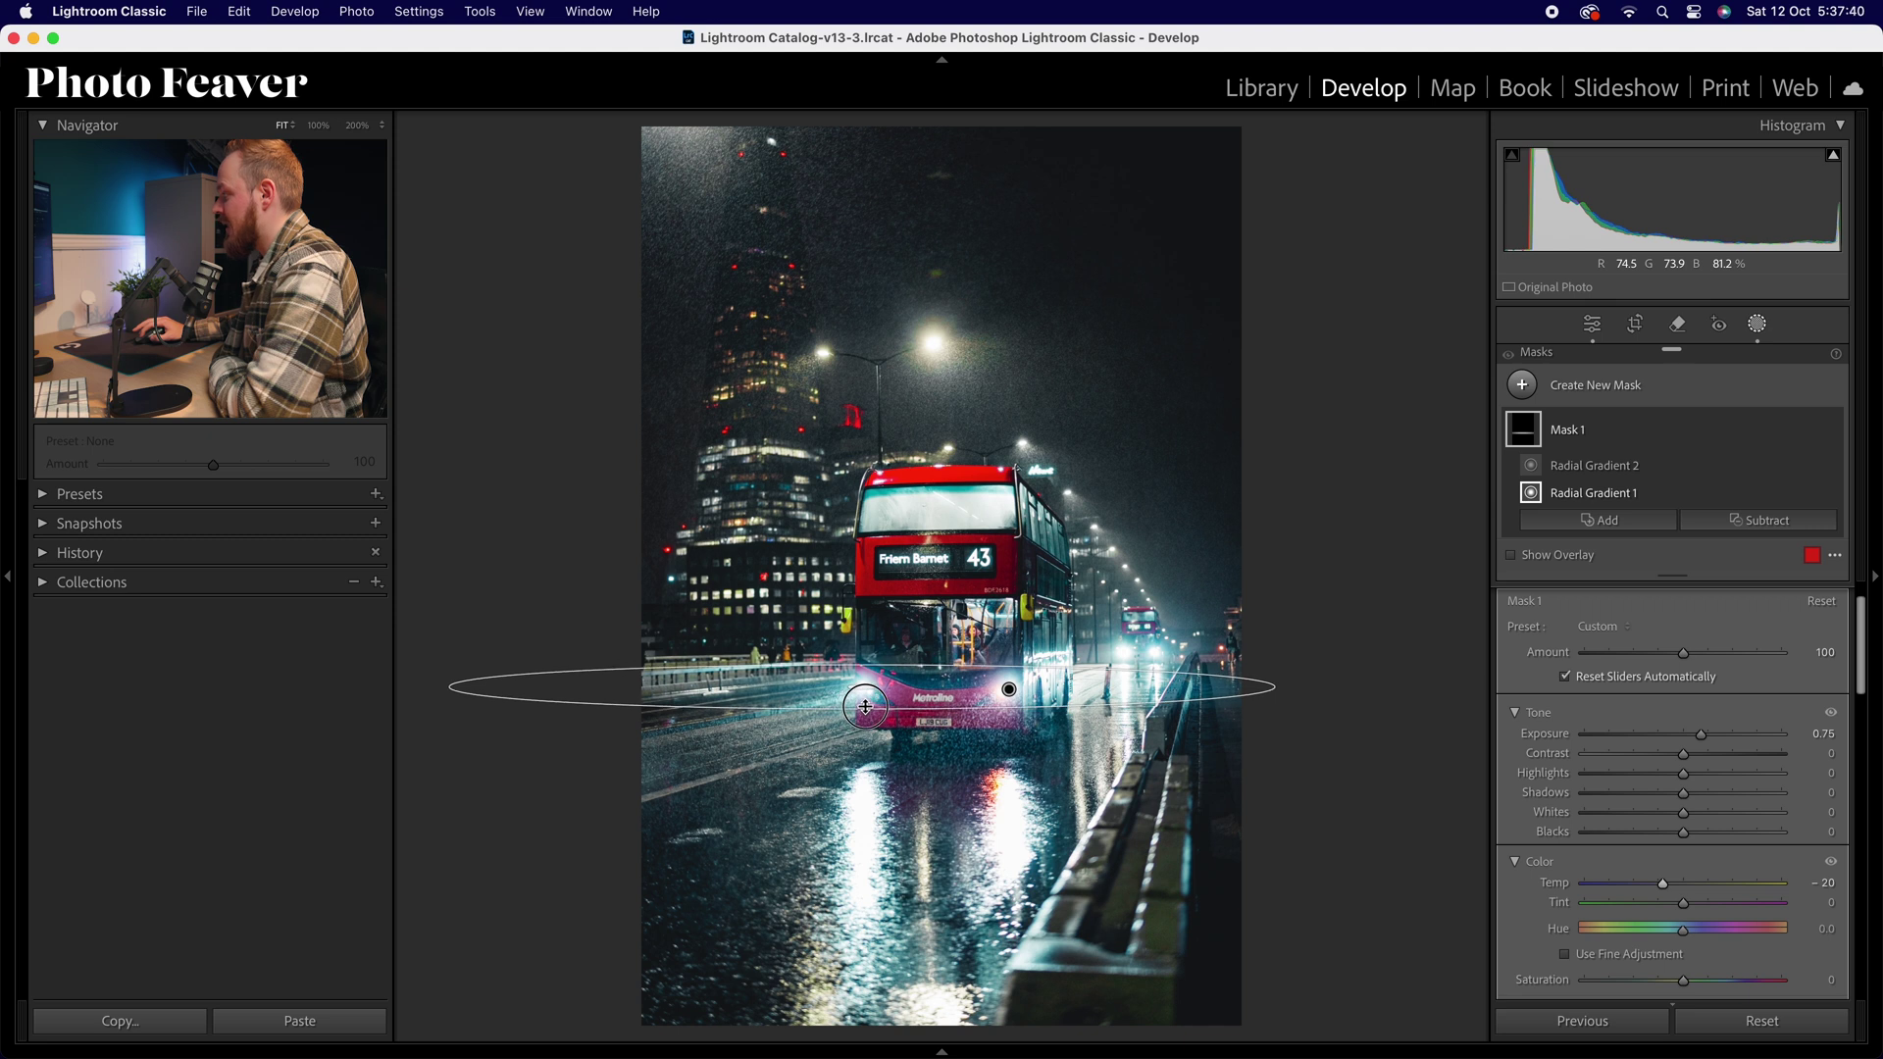
mouse_move(863, 691)
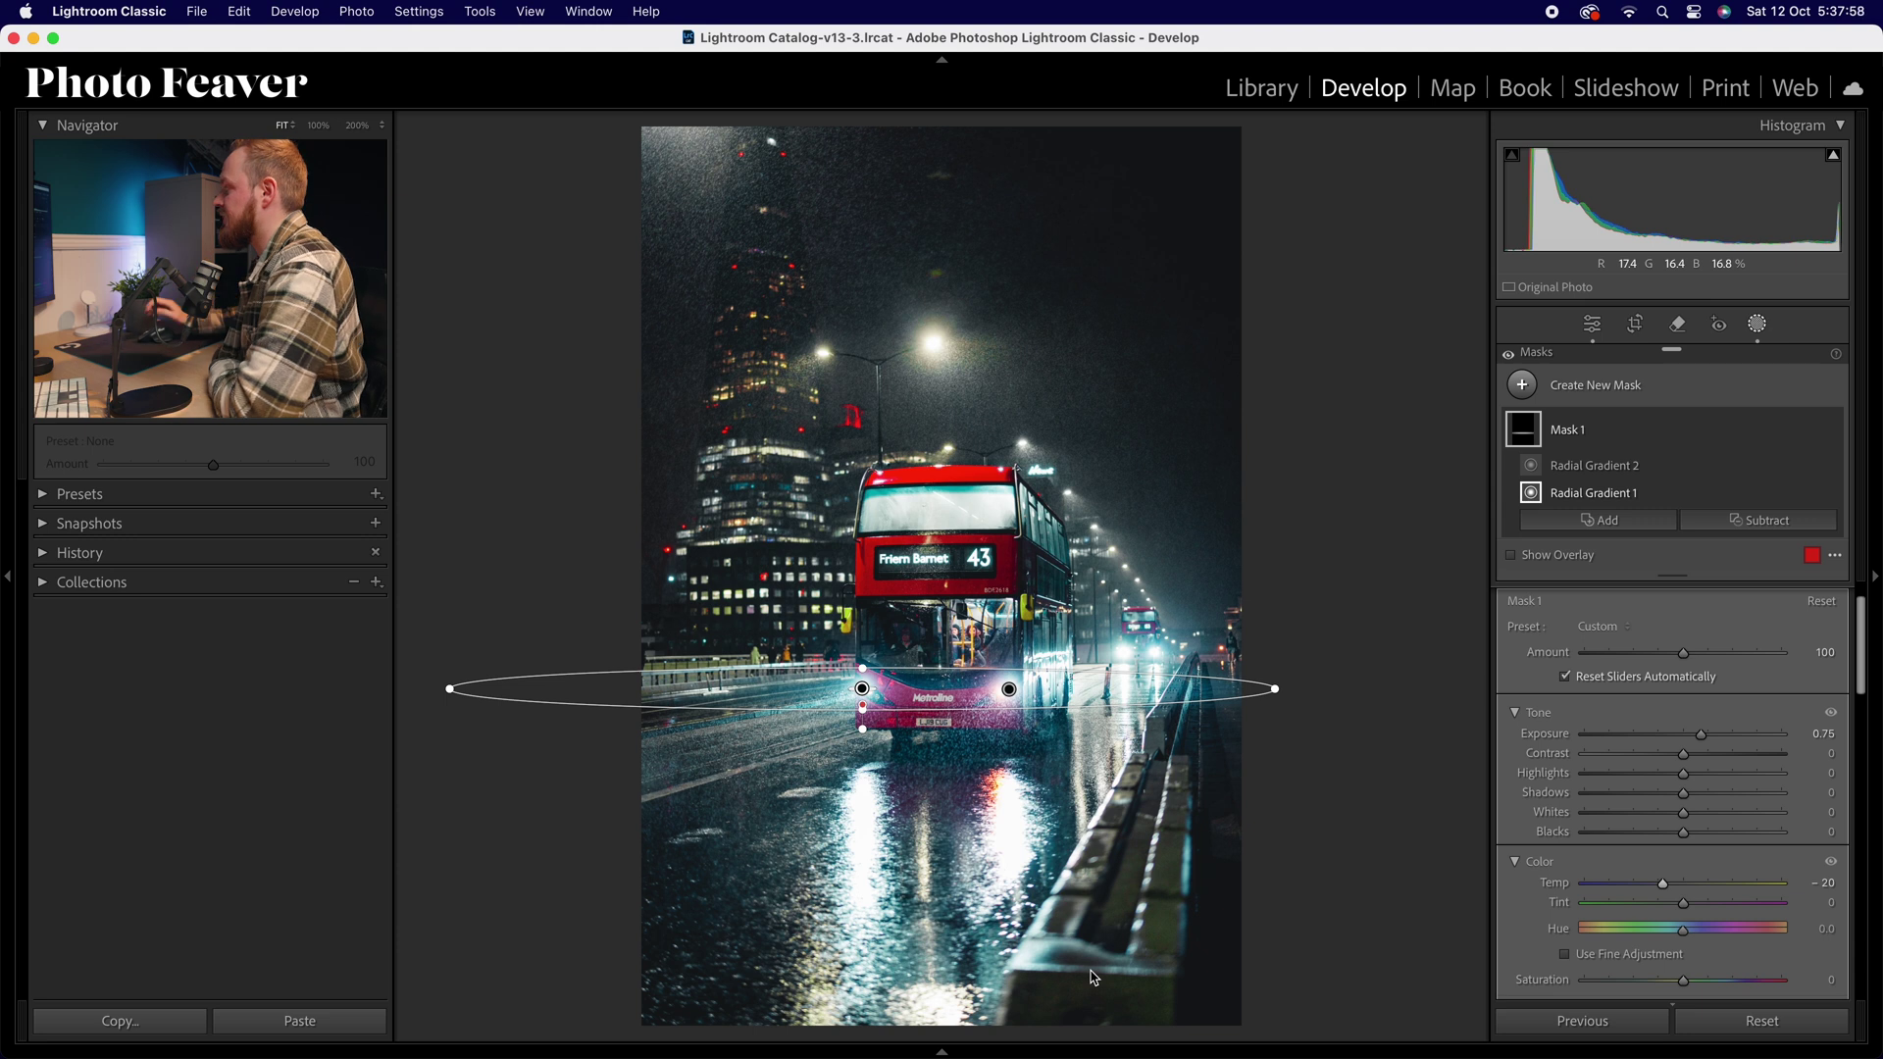
Step: Create a linear gradient mask rising from the photo's lower edge to the base of the bus and set its exposure to -1.14
left_click(1522, 386)
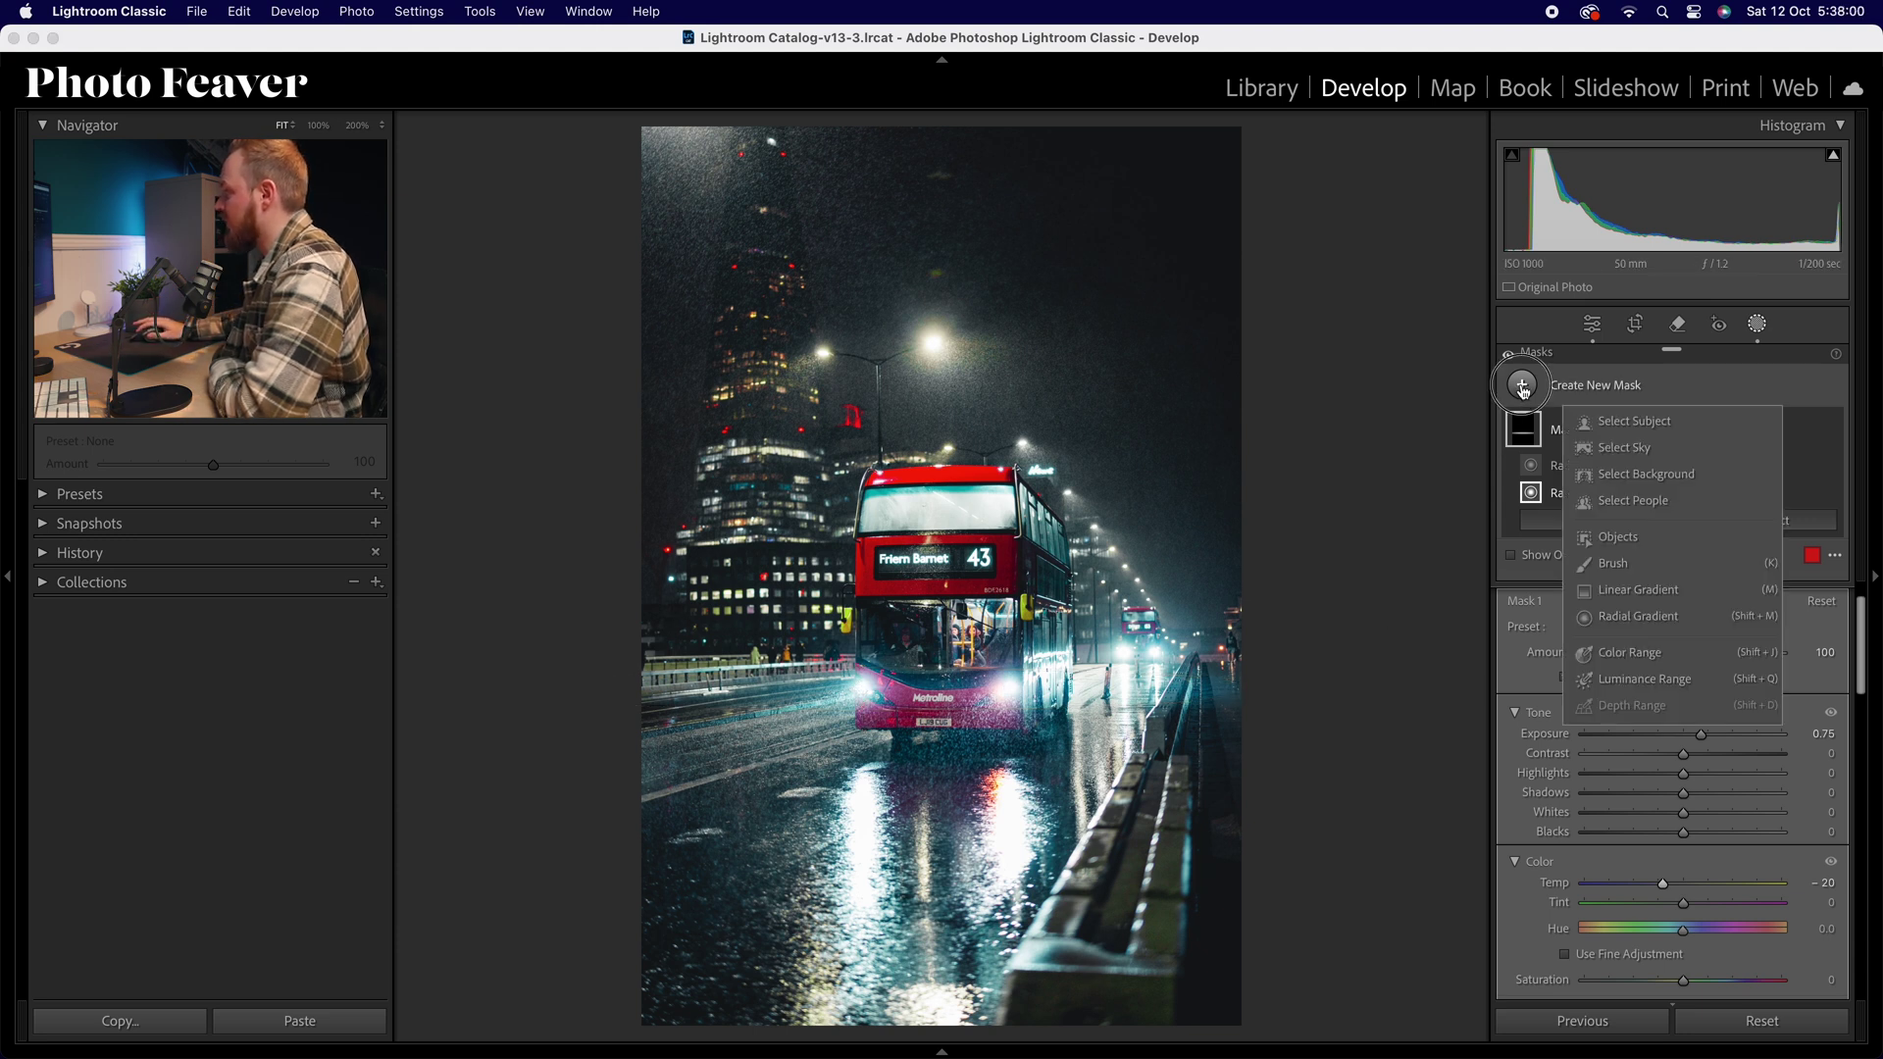
left_click(1604, 591)
left_click_drag(899, 1021, 919, 723)
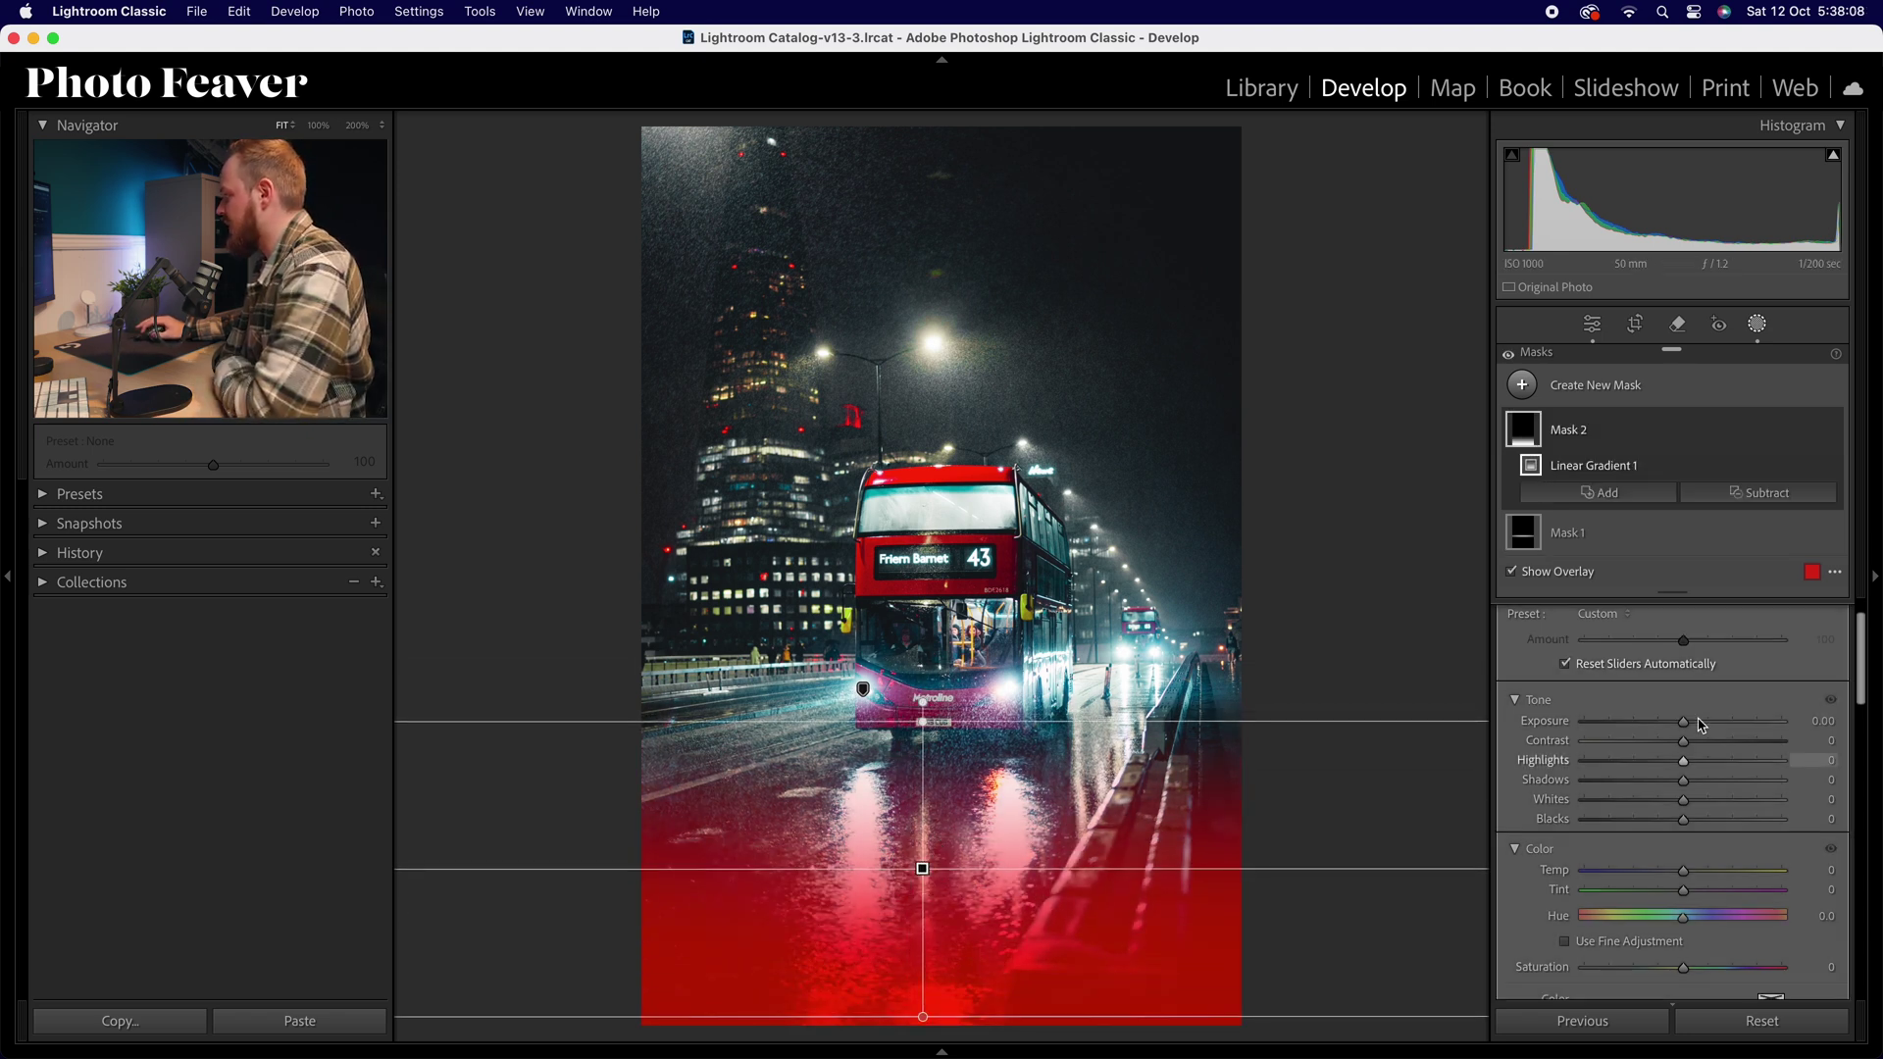
left_click_drag(1684, 724, 1652, 724)
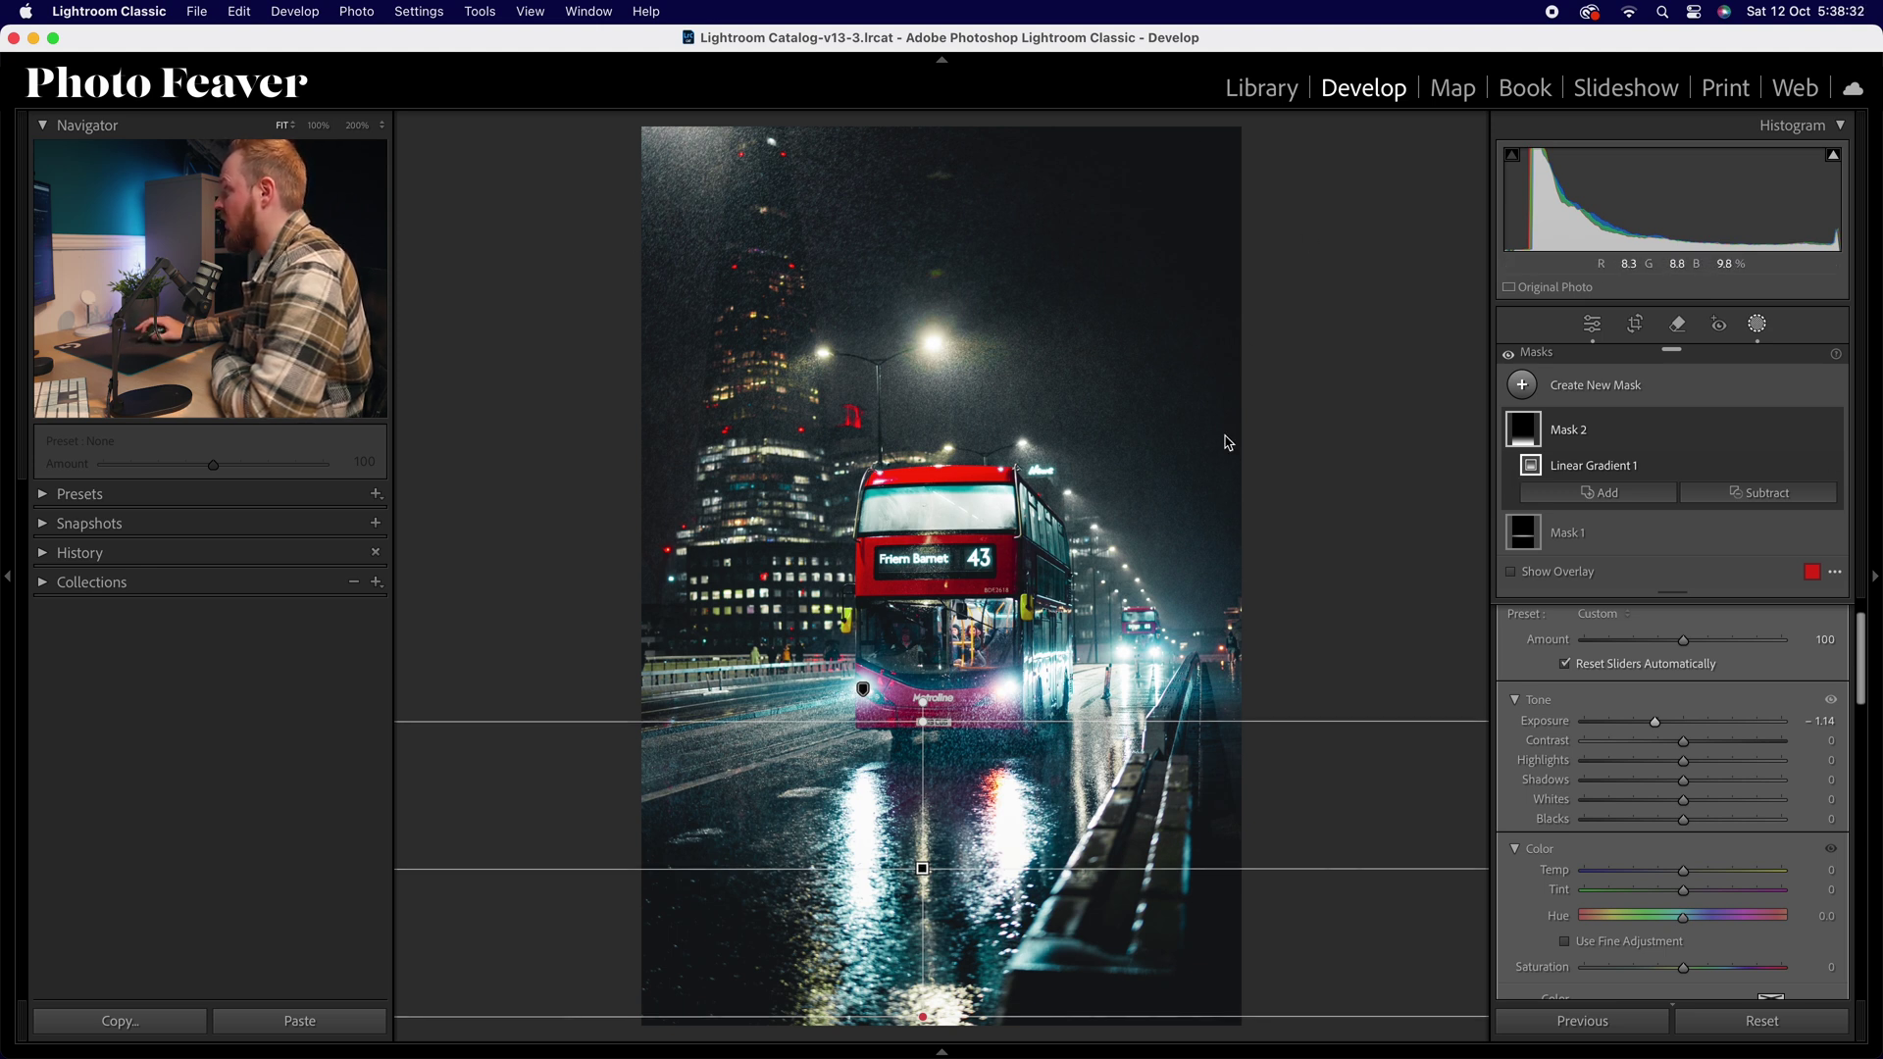
Step: Create a linear gradient mask from the top of the sky down to the bus roof and lower its exposure to about -0.62
left_click(1523, 387)
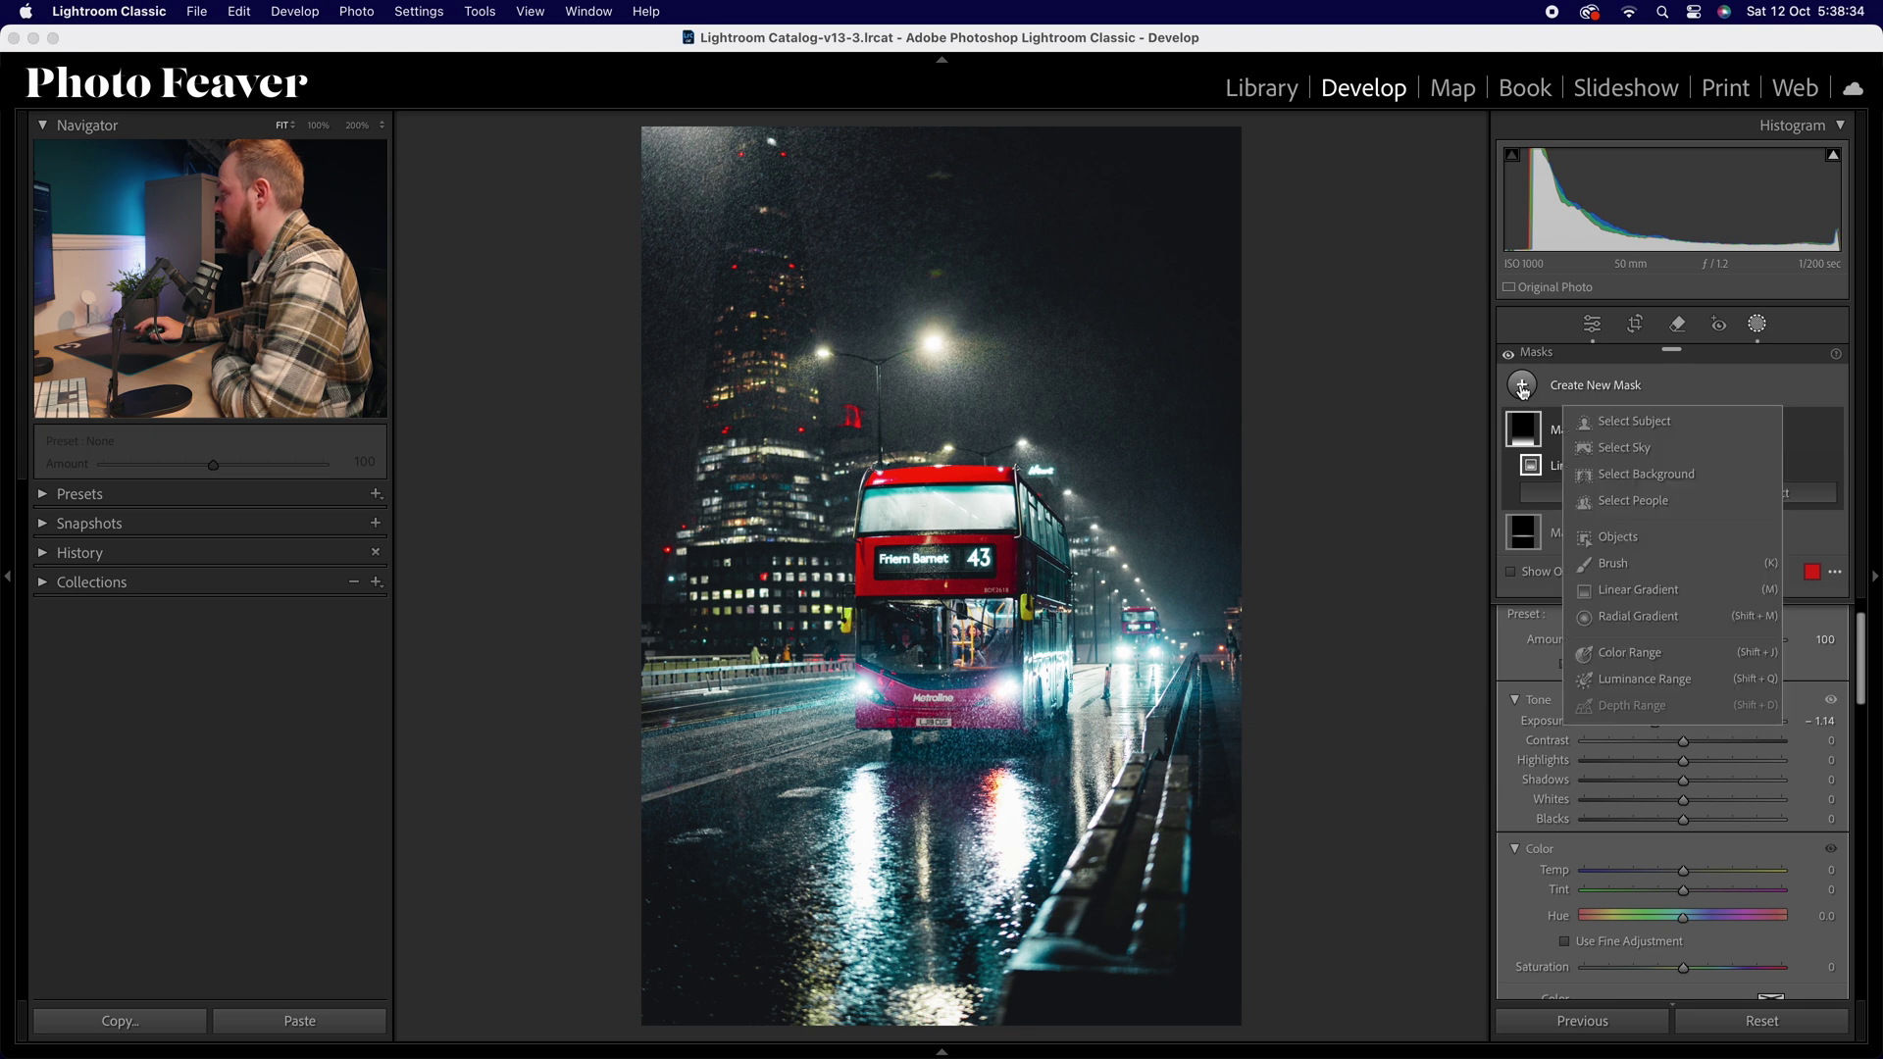
left_click(1613, 592)
left_click_drag(1149, 155, 1154, 477)
left_click_drag(1683, 766, 1667, 770)
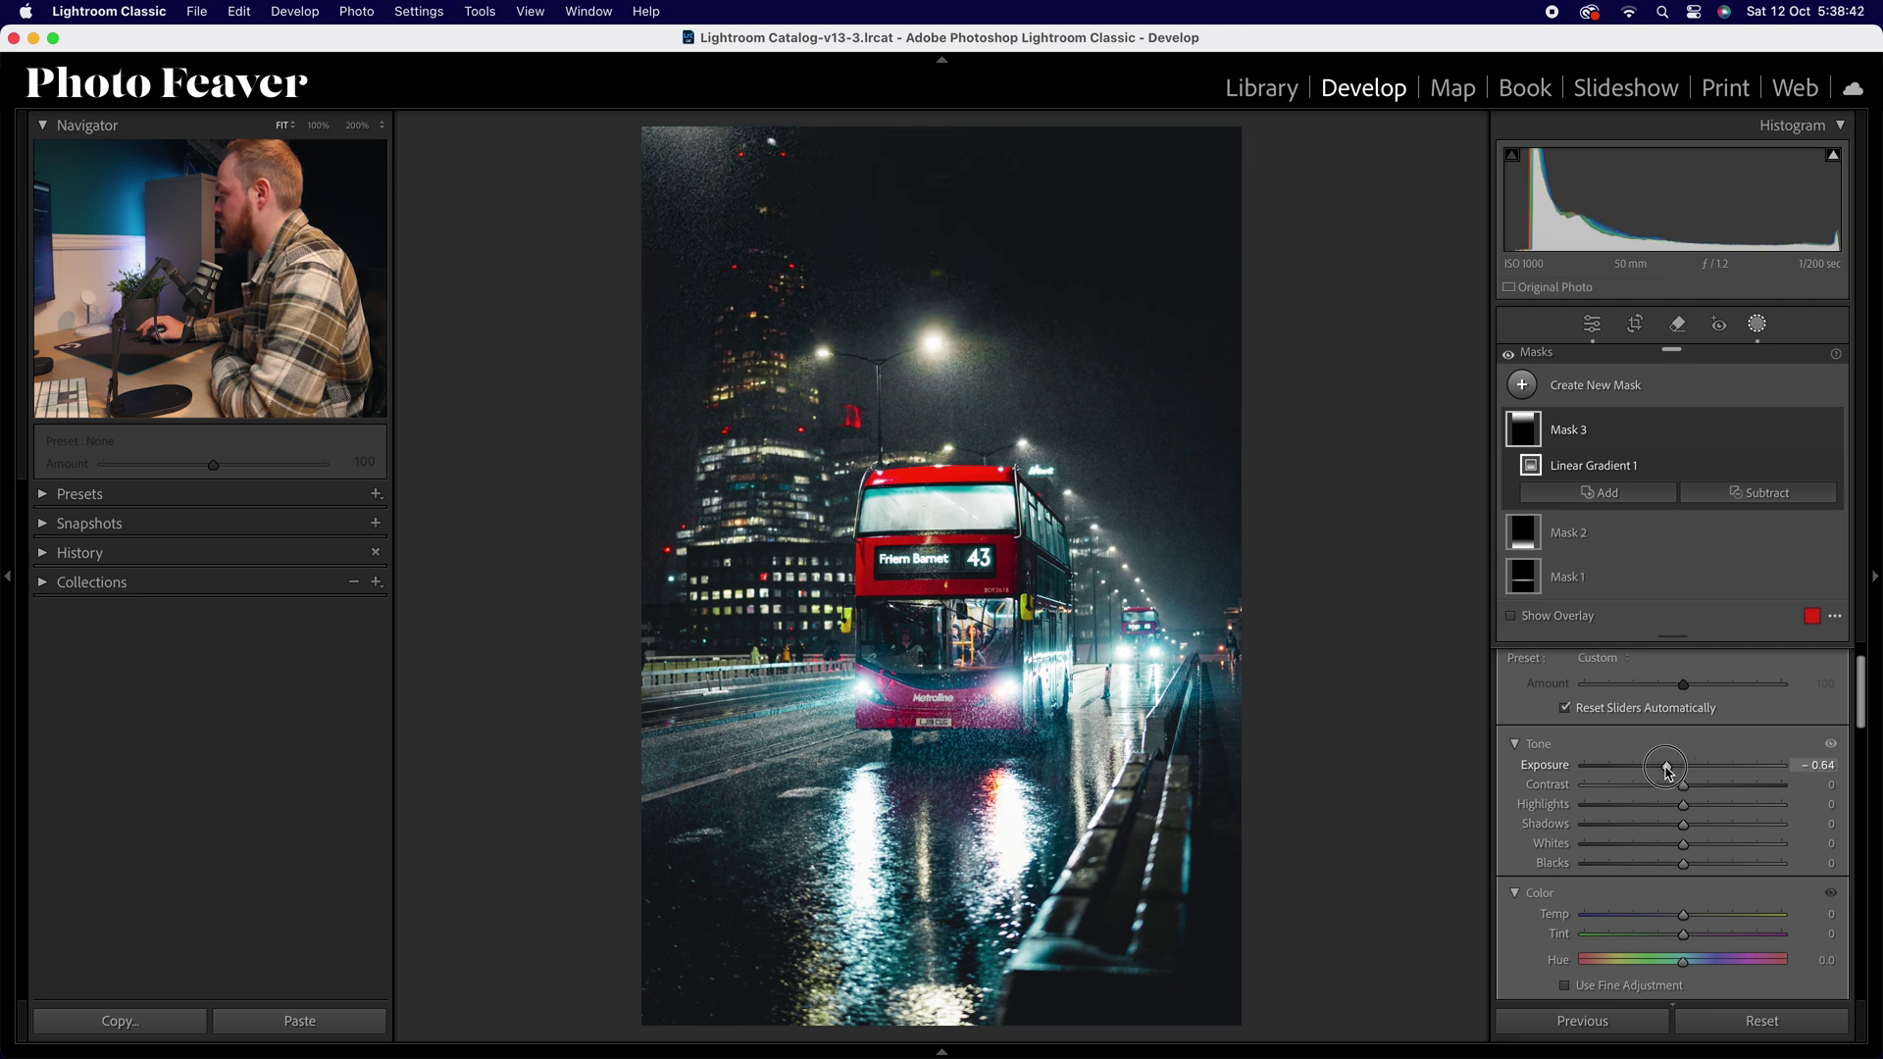
Step: Shorten the sky's linear gradient by lowering its upper edge and position its centre level with the street lamps
left_click_drag(1151, 314, 1149, 318)
left_click_drag(1147, 155, 1146, 222)
left_click_drag(1146, 348, 1142, 340)
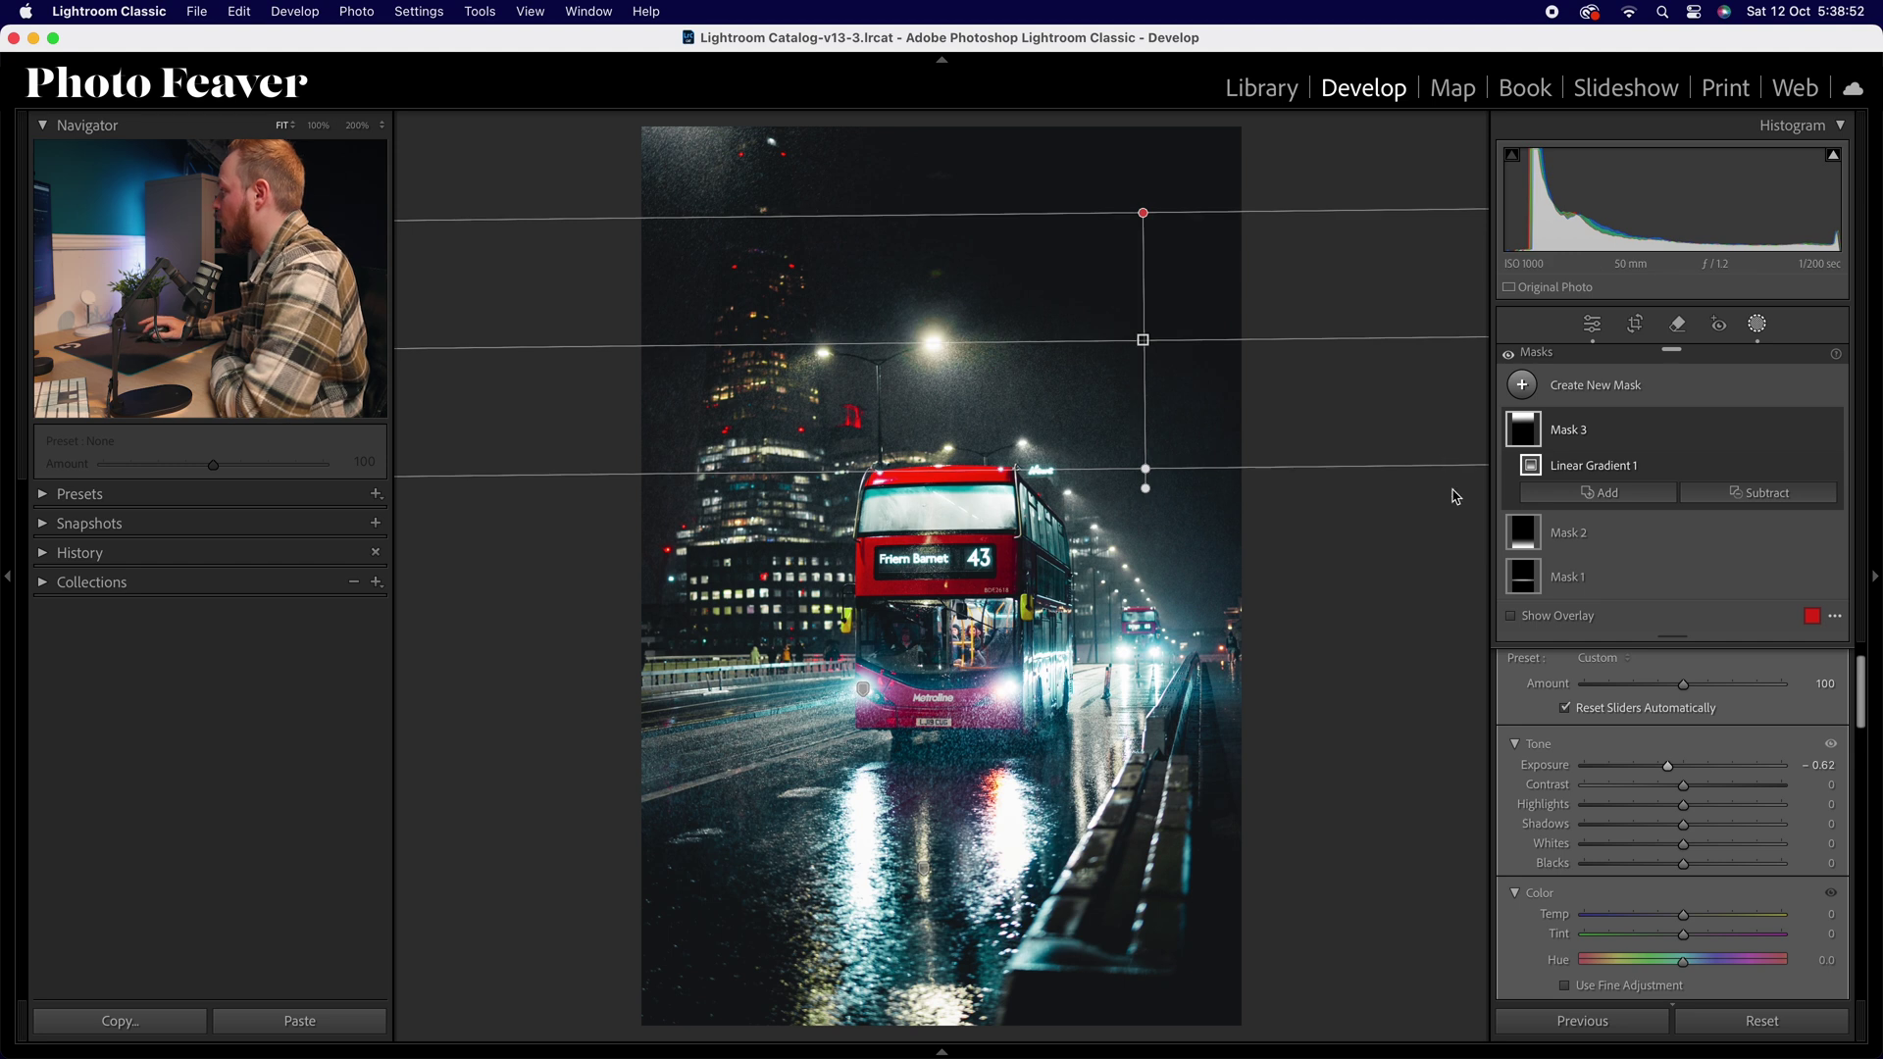
Step: Create a circular radial gradient mask centred on the bus and raise its exposure to about 0.26
left_click(1522, 385)
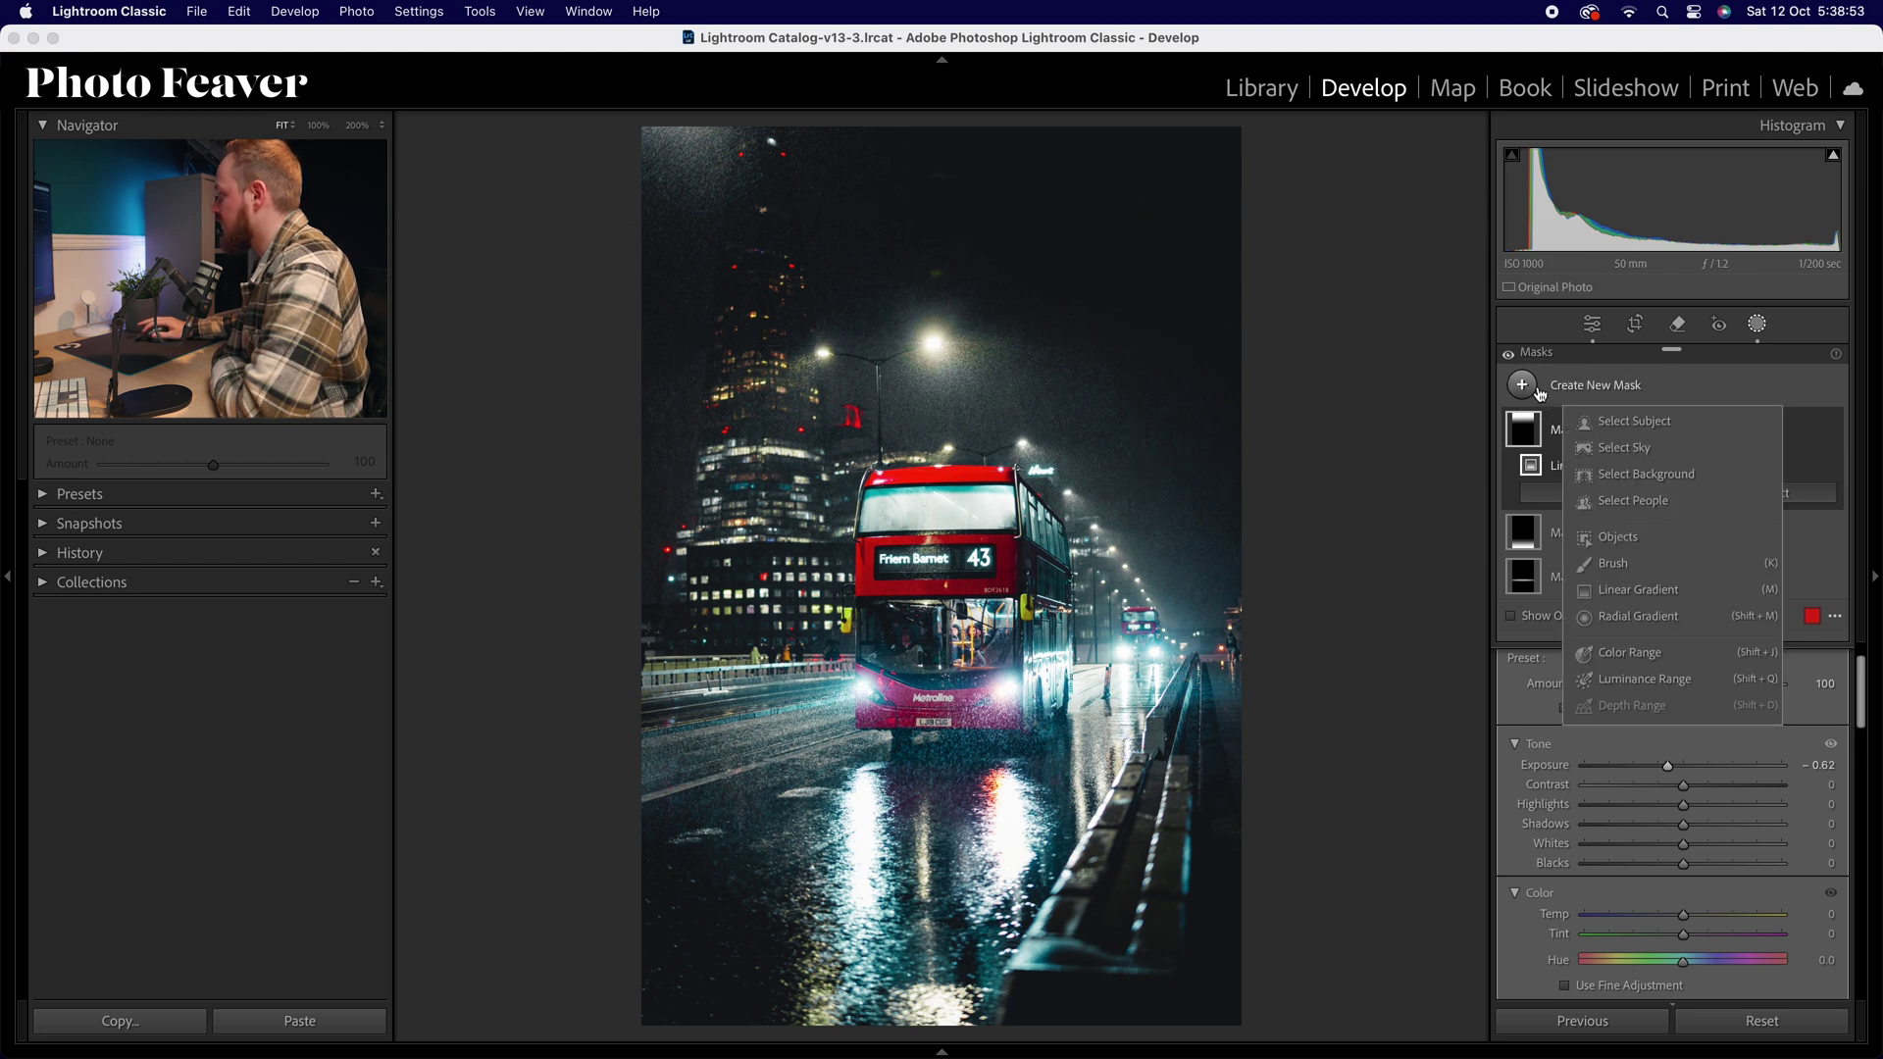
left_click(1637, 616)
left_click_drag(787, 411, 1150, 791)
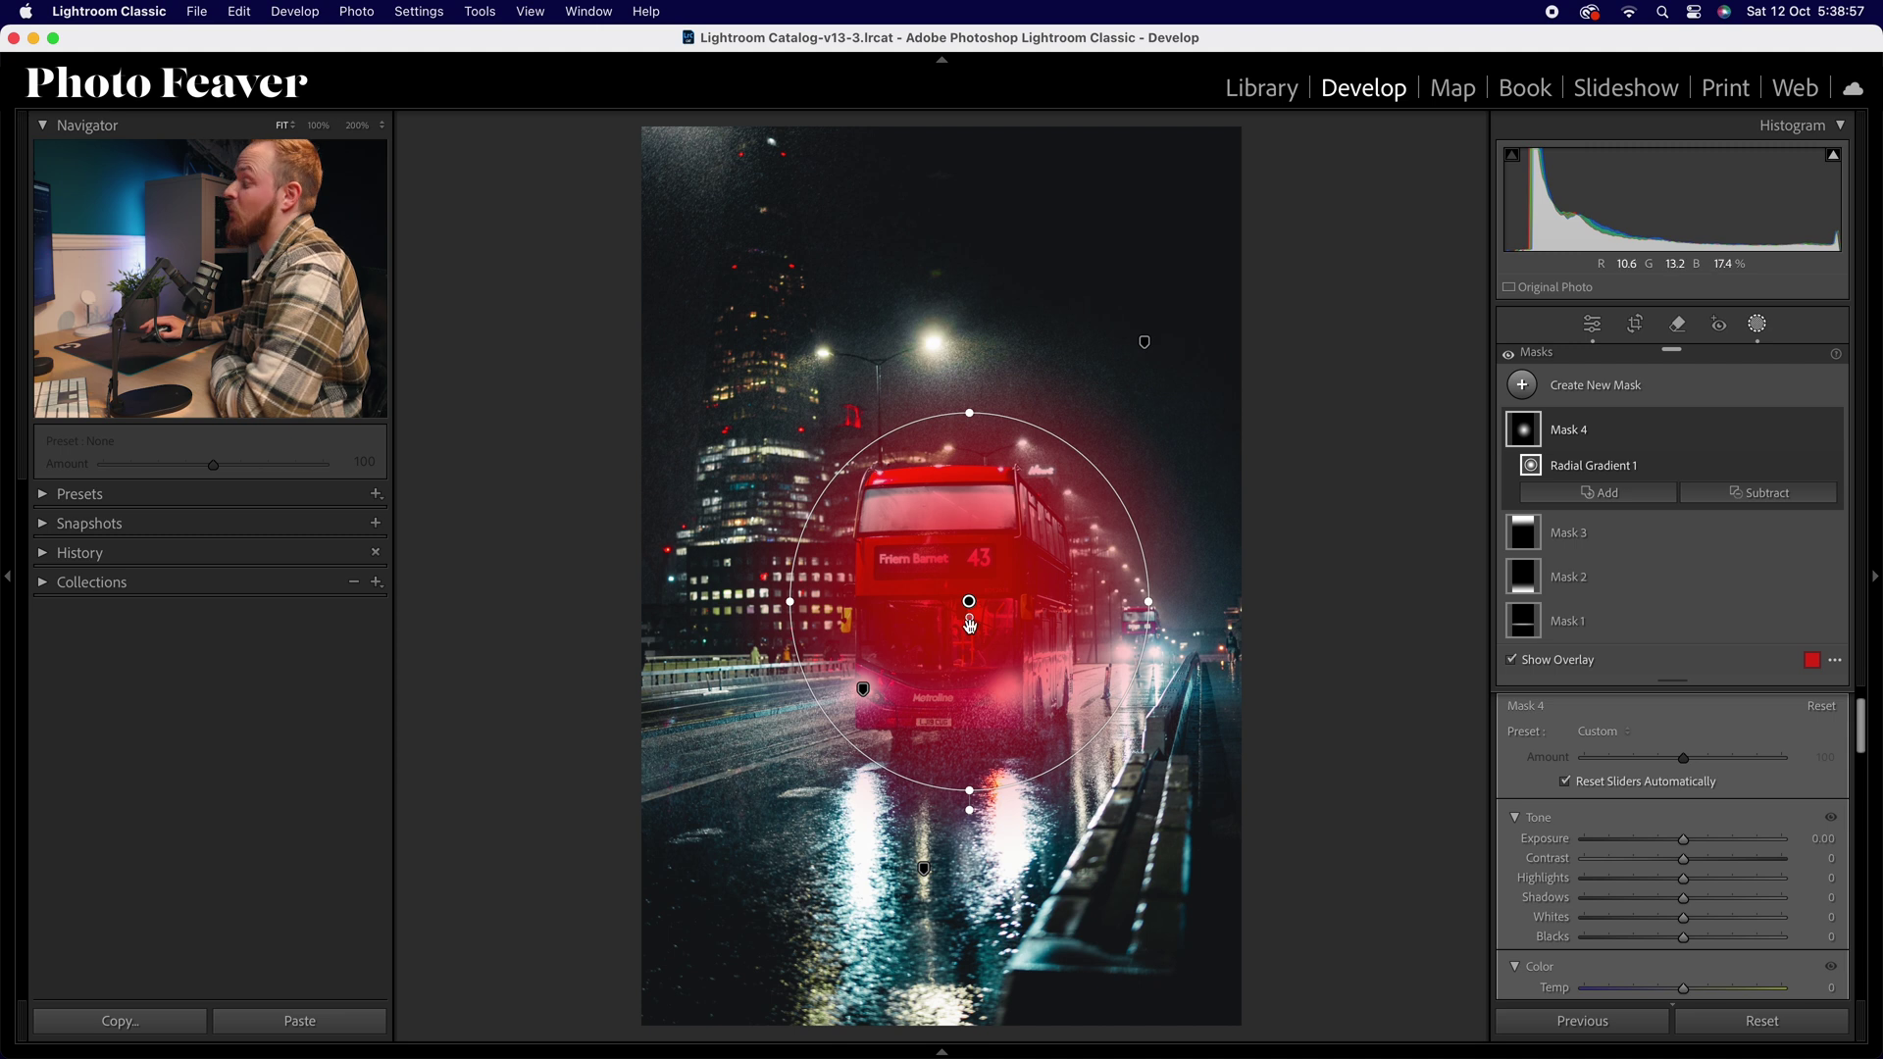
mouse_move(969, 616)
left_mouse_down()
mouse_move(967, 667)
mouse_move(968, 631)
left_mouse_up()
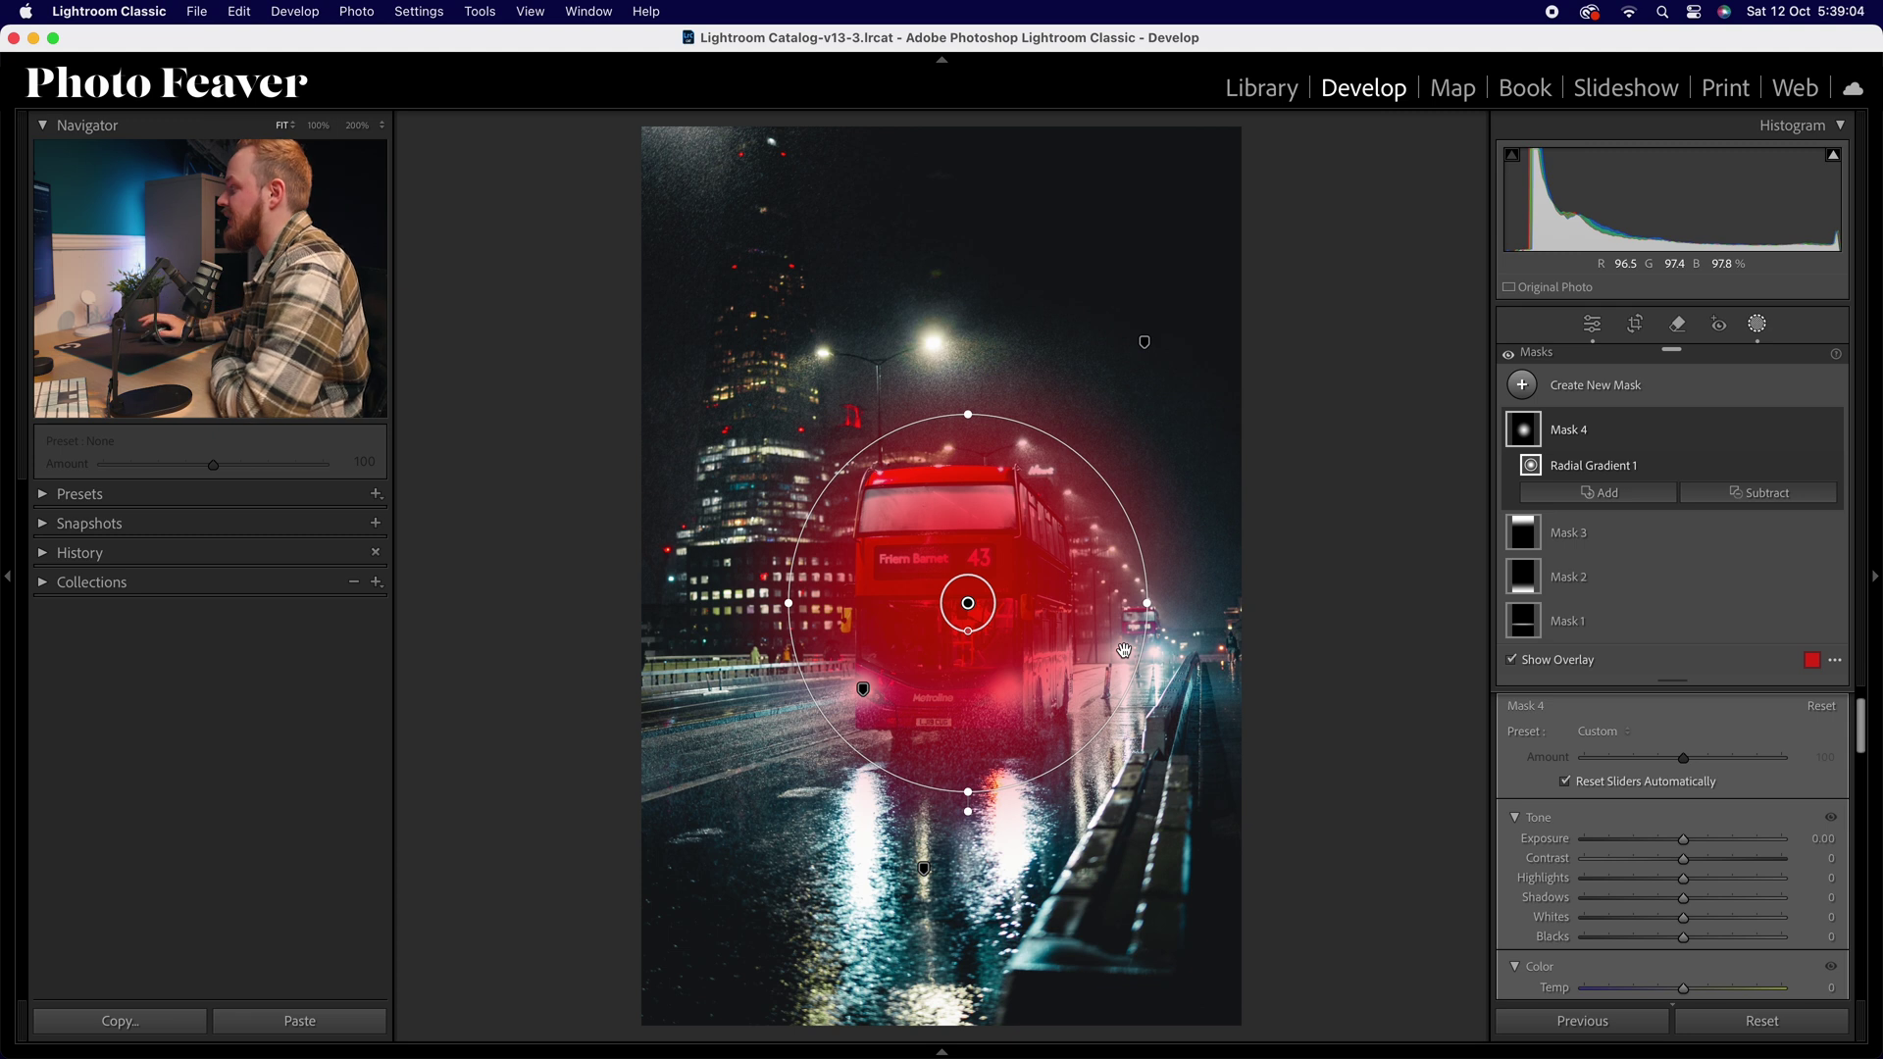
left_click_drag(911, 578, 909, 576)
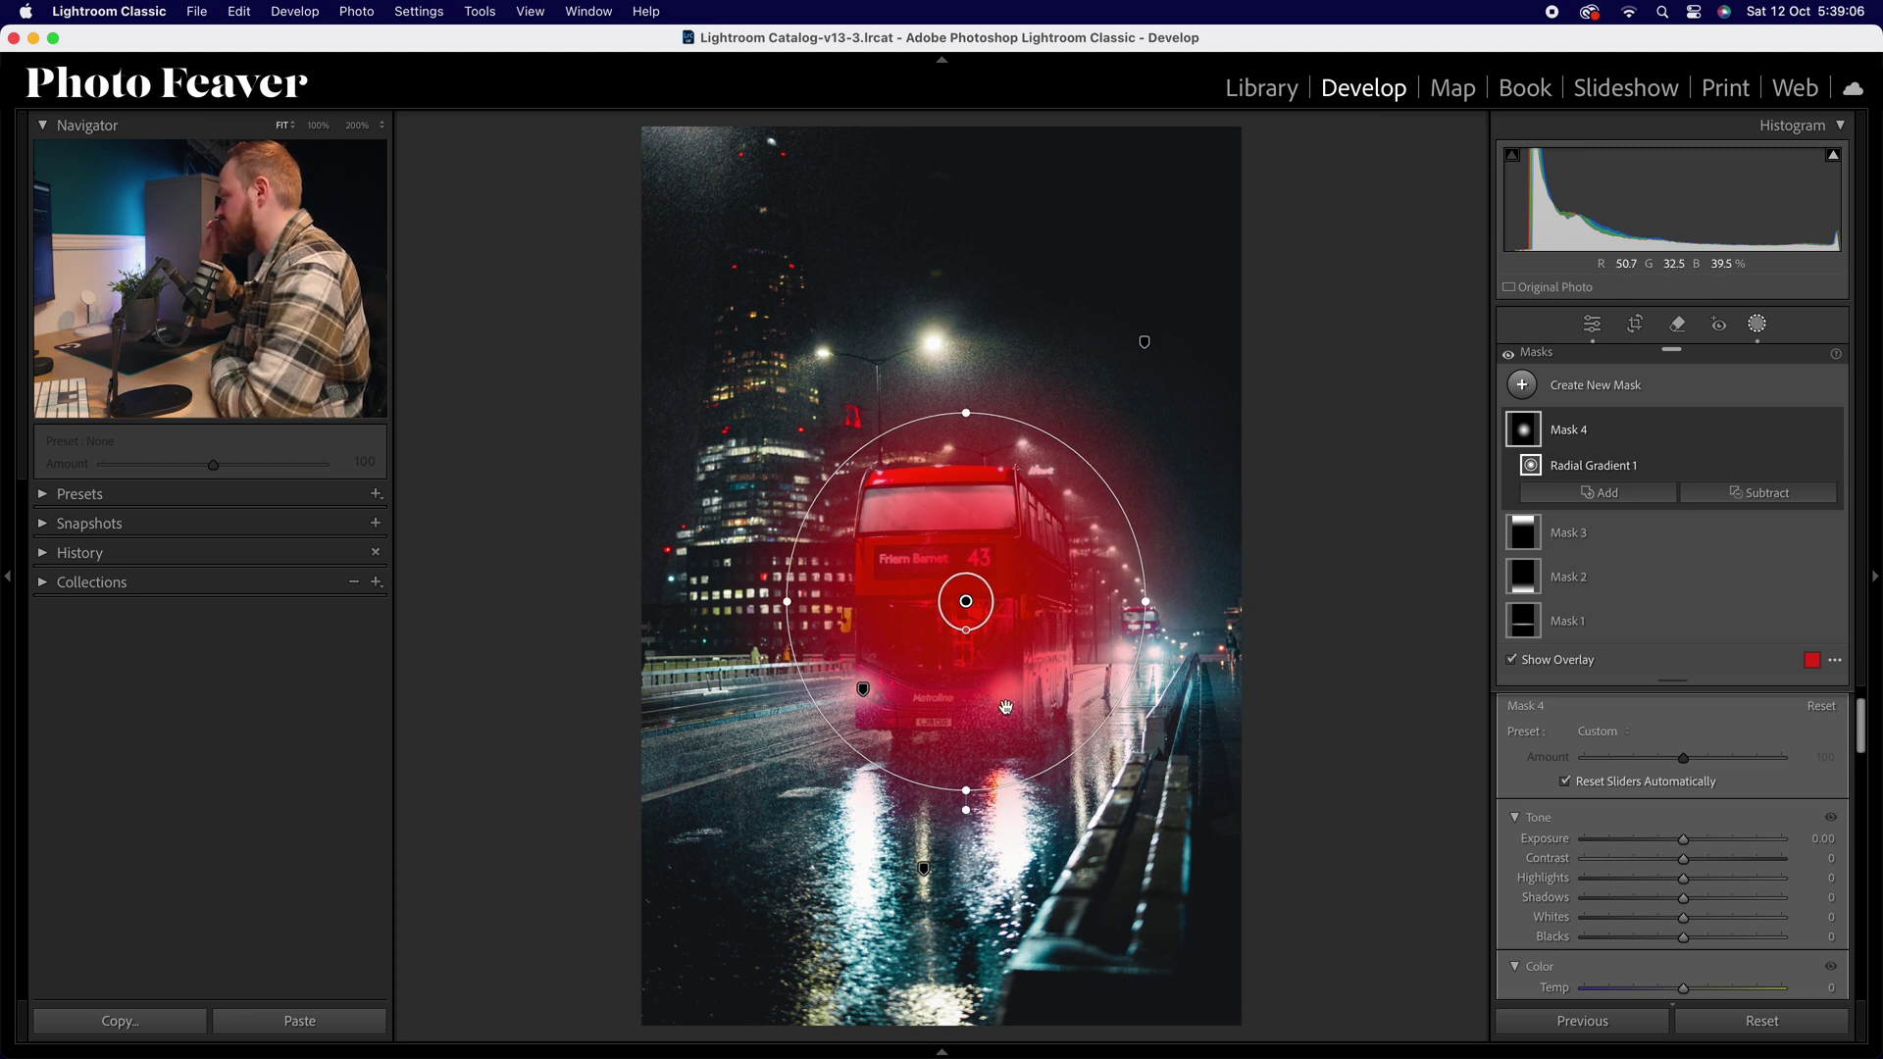
left_click_drag(1682, 839, 1688, 843)
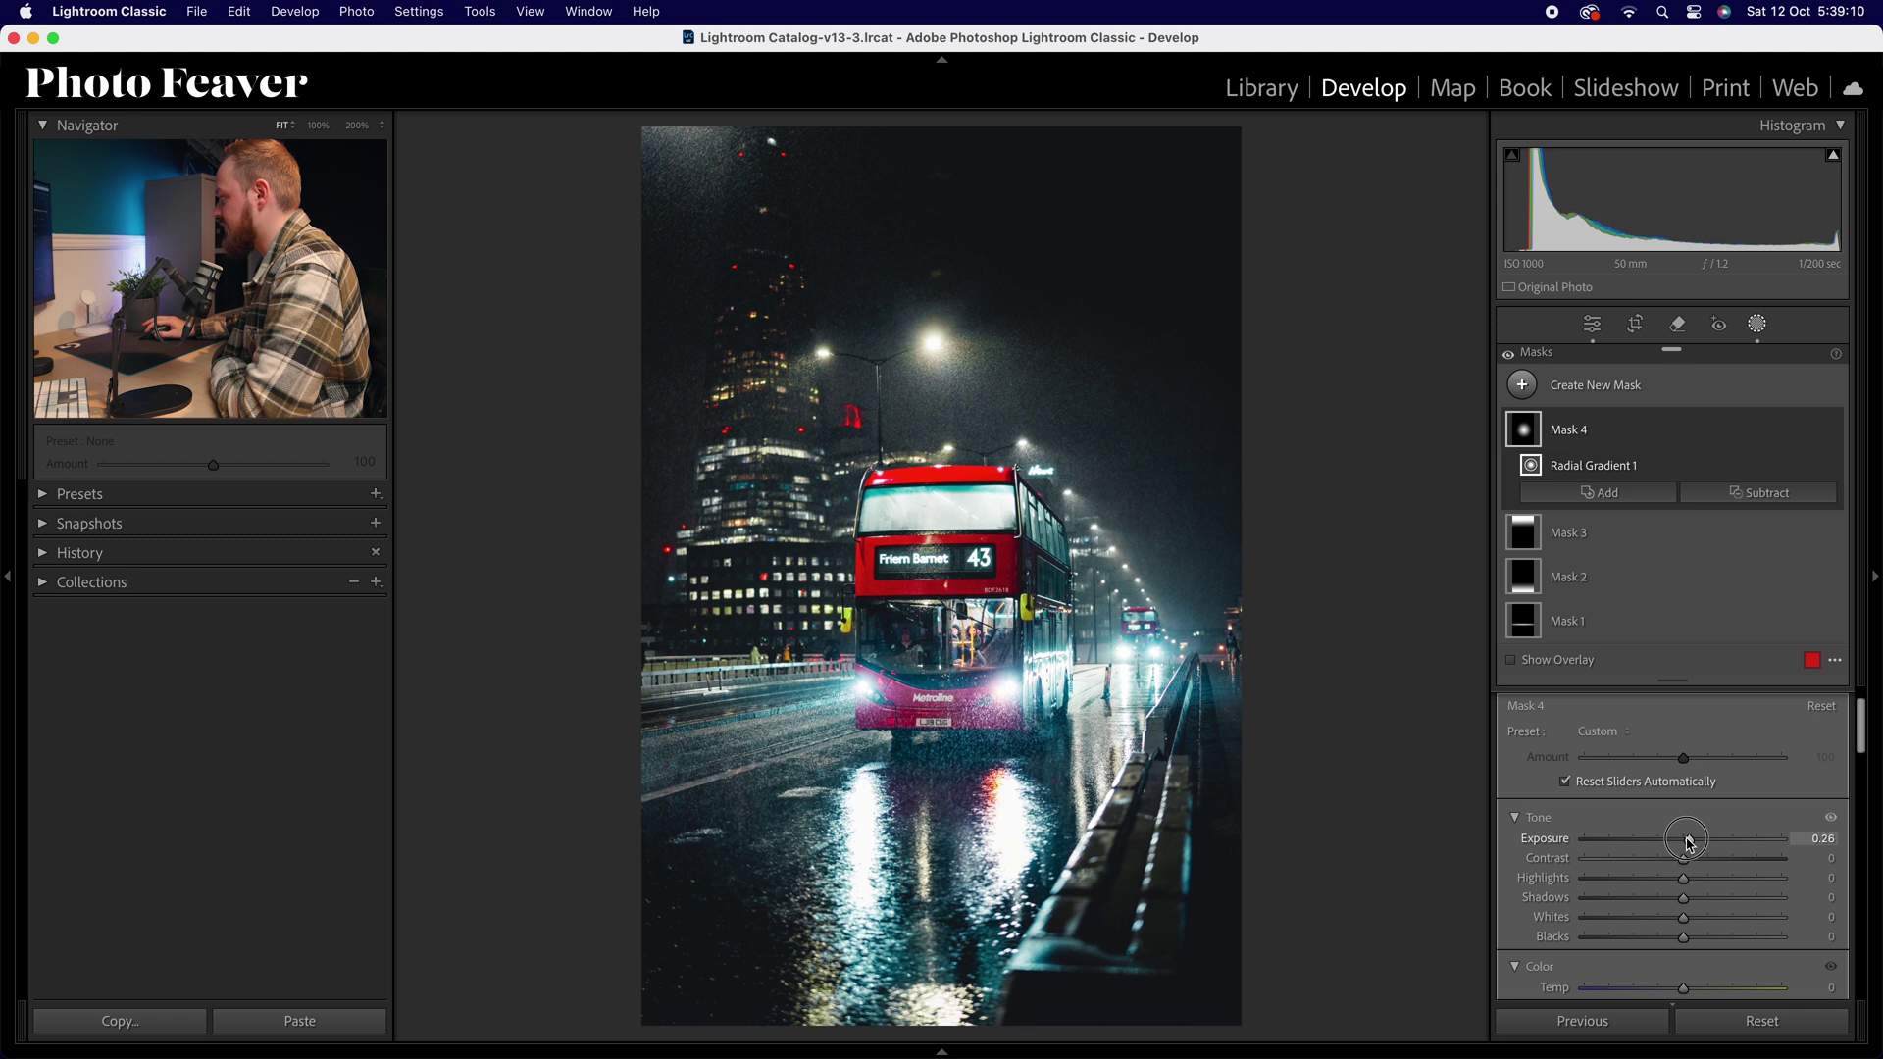
Step: Set the bus radial gradient's exposure to 0.30 and shift the gradient slightly down and to the left over the bus
left_click(1816, 838)
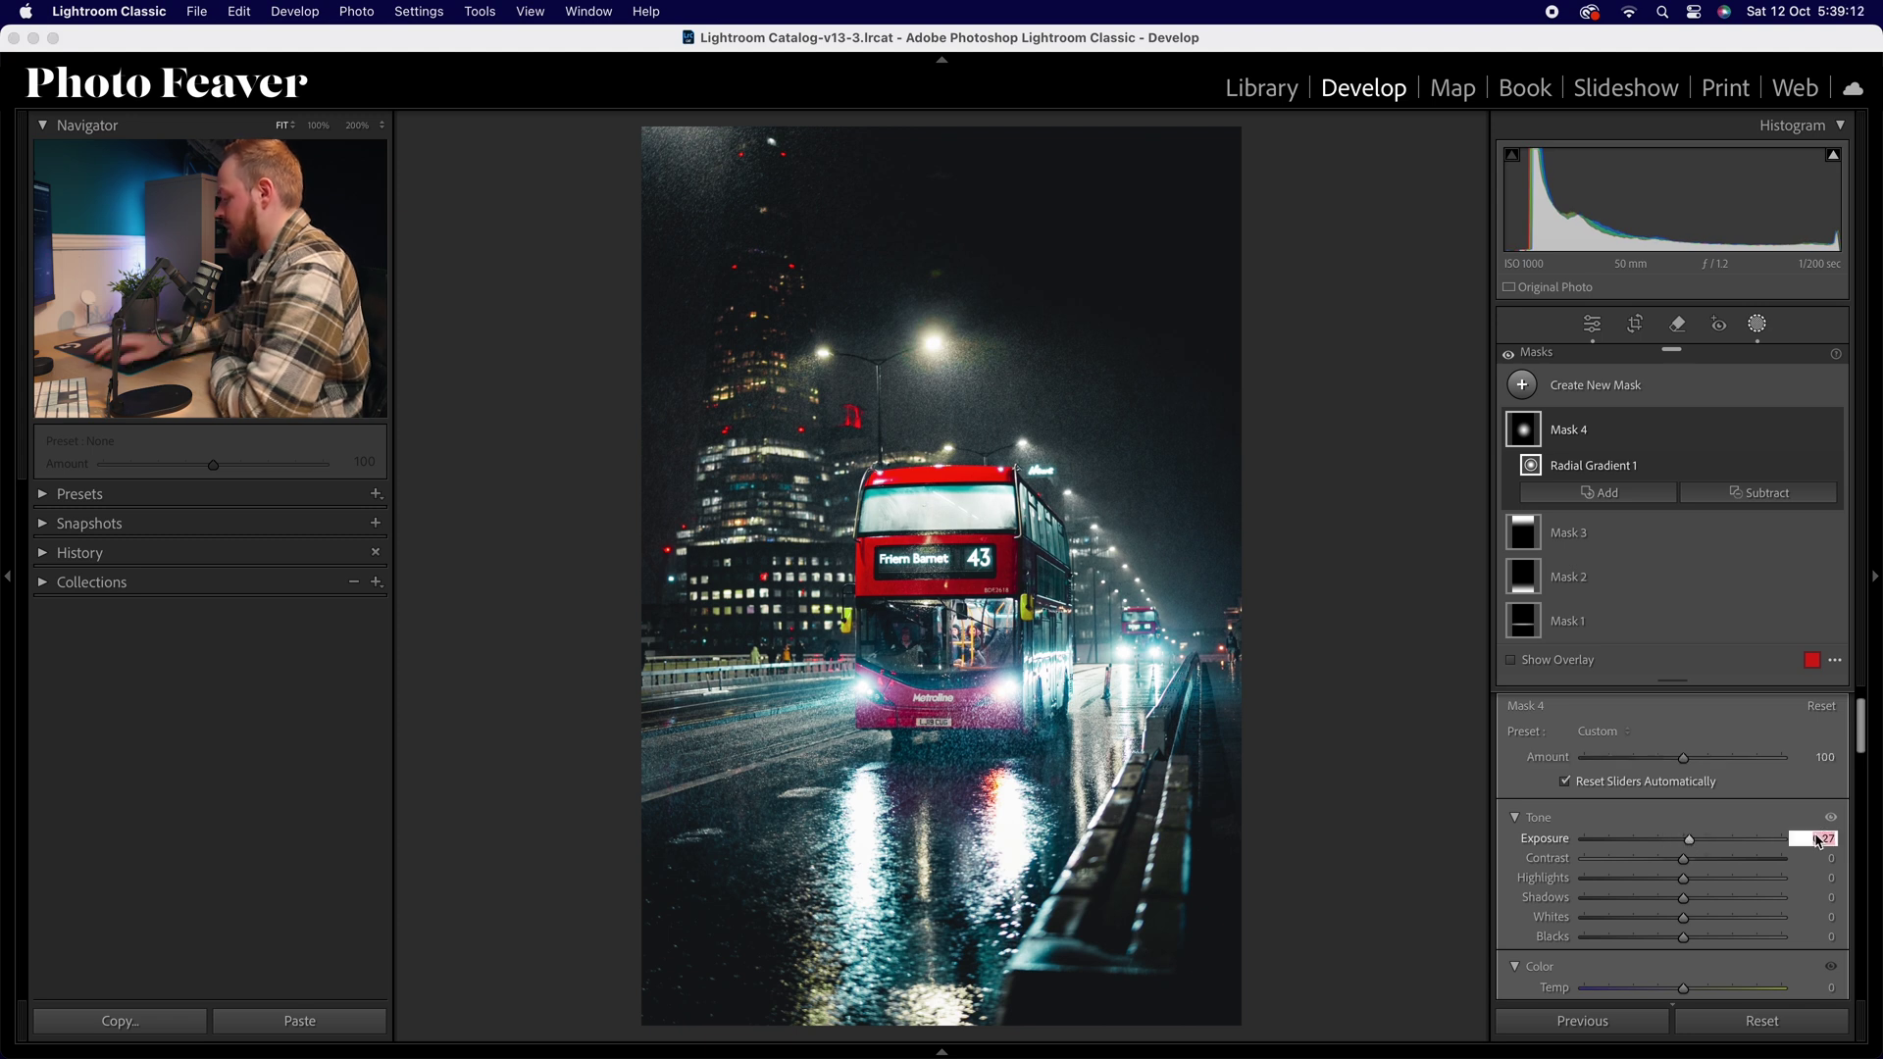
key("Return")
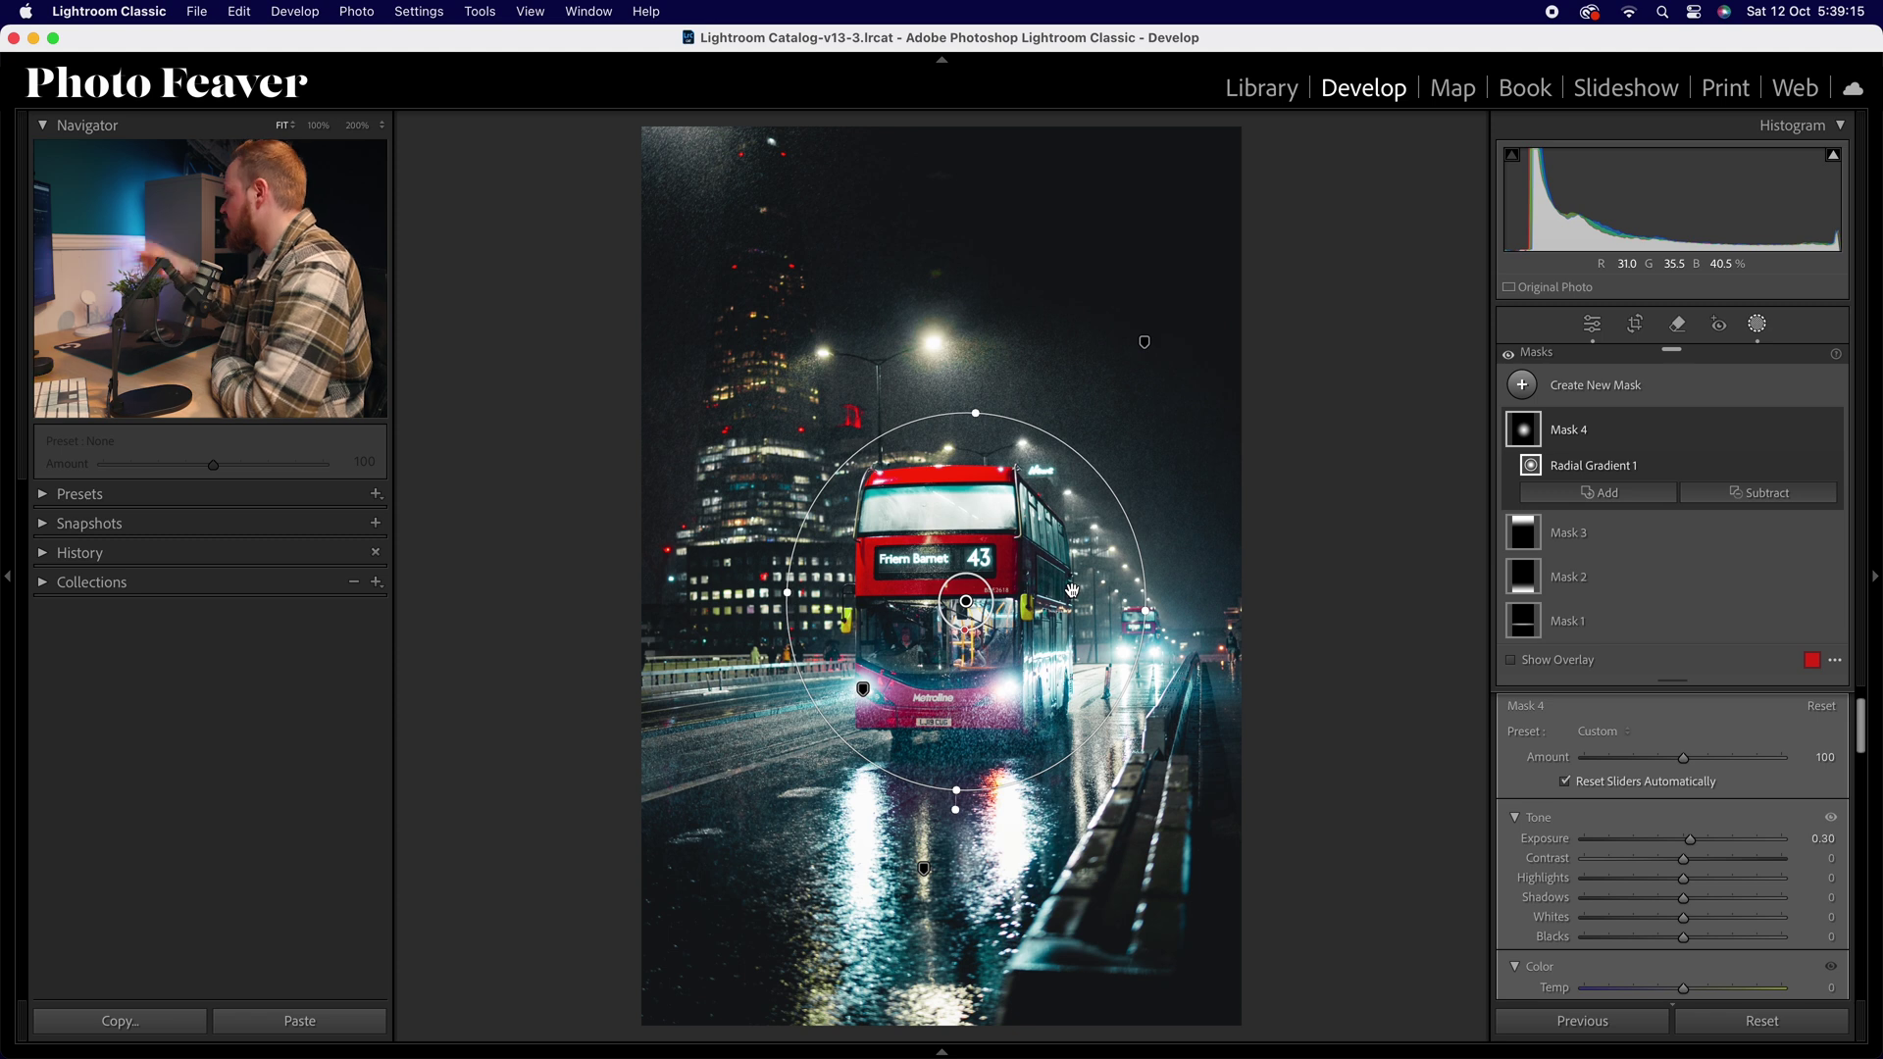
left_click_drag(1049, 667, 1046, 671)
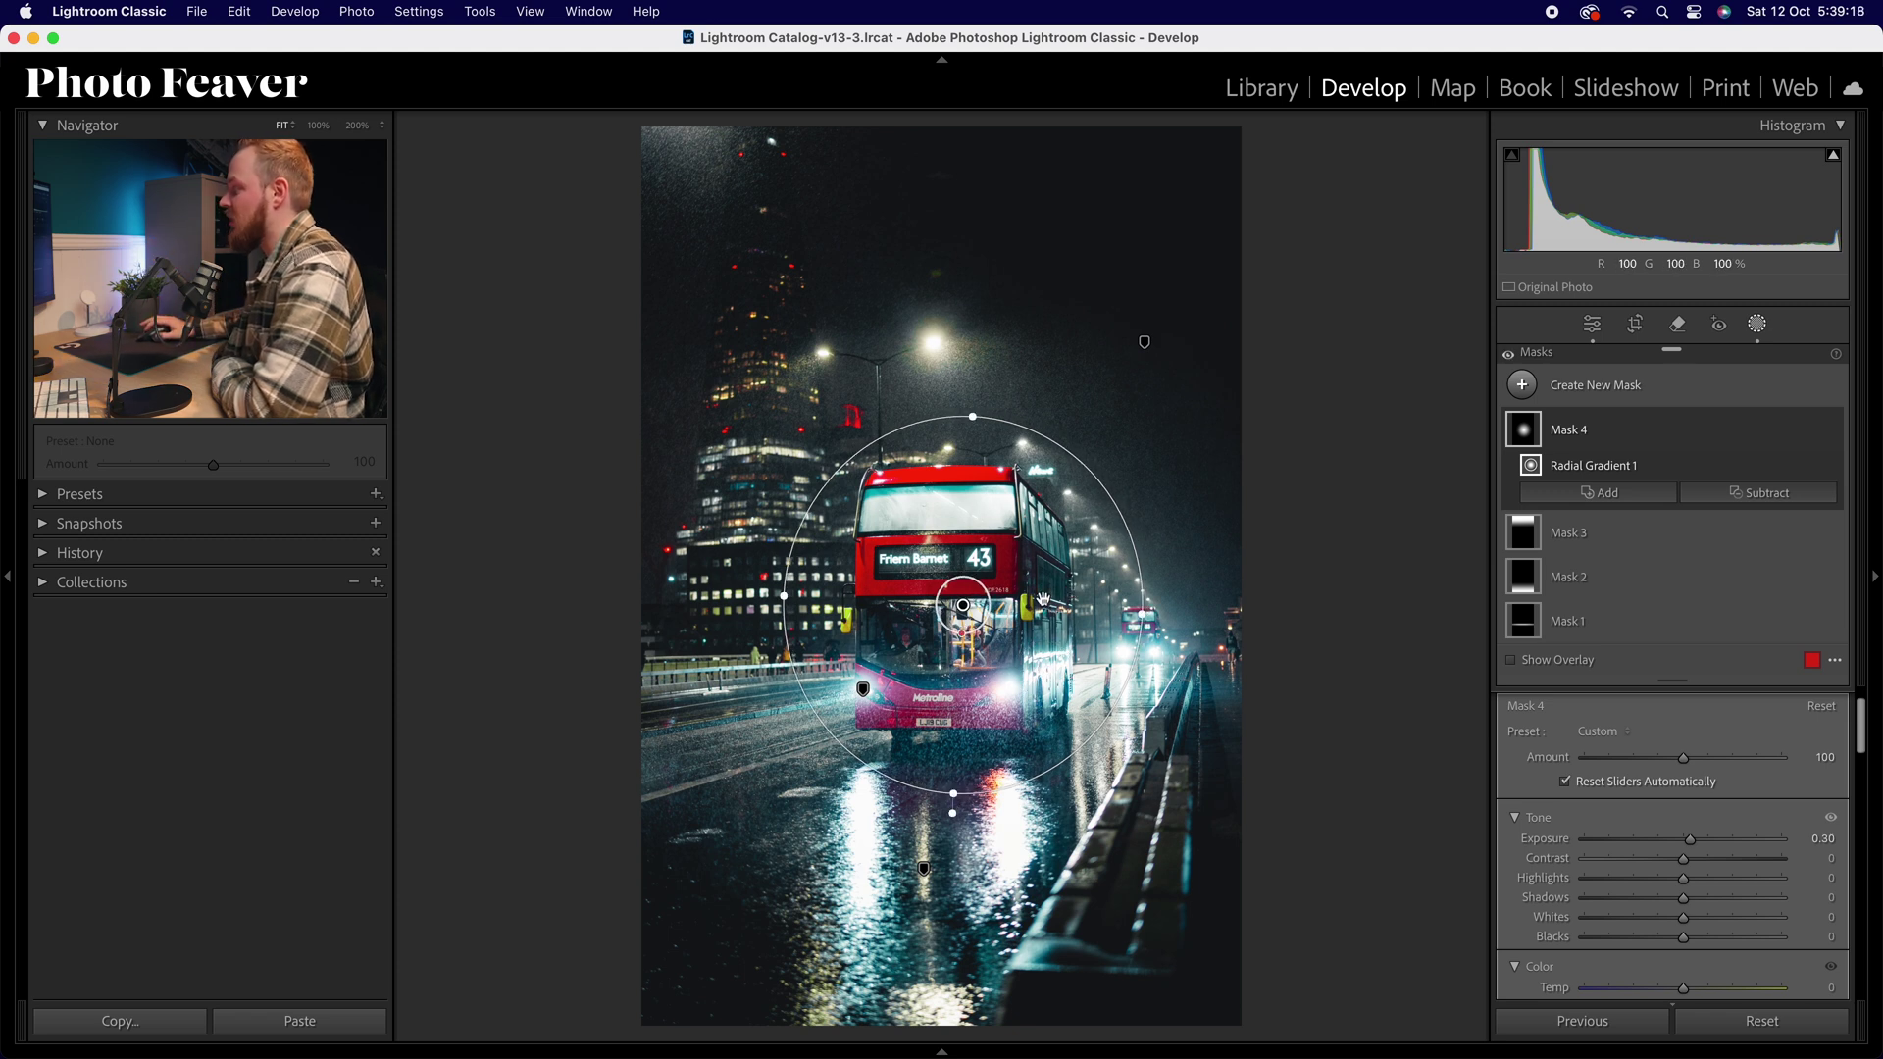
left_click(1593, 324)
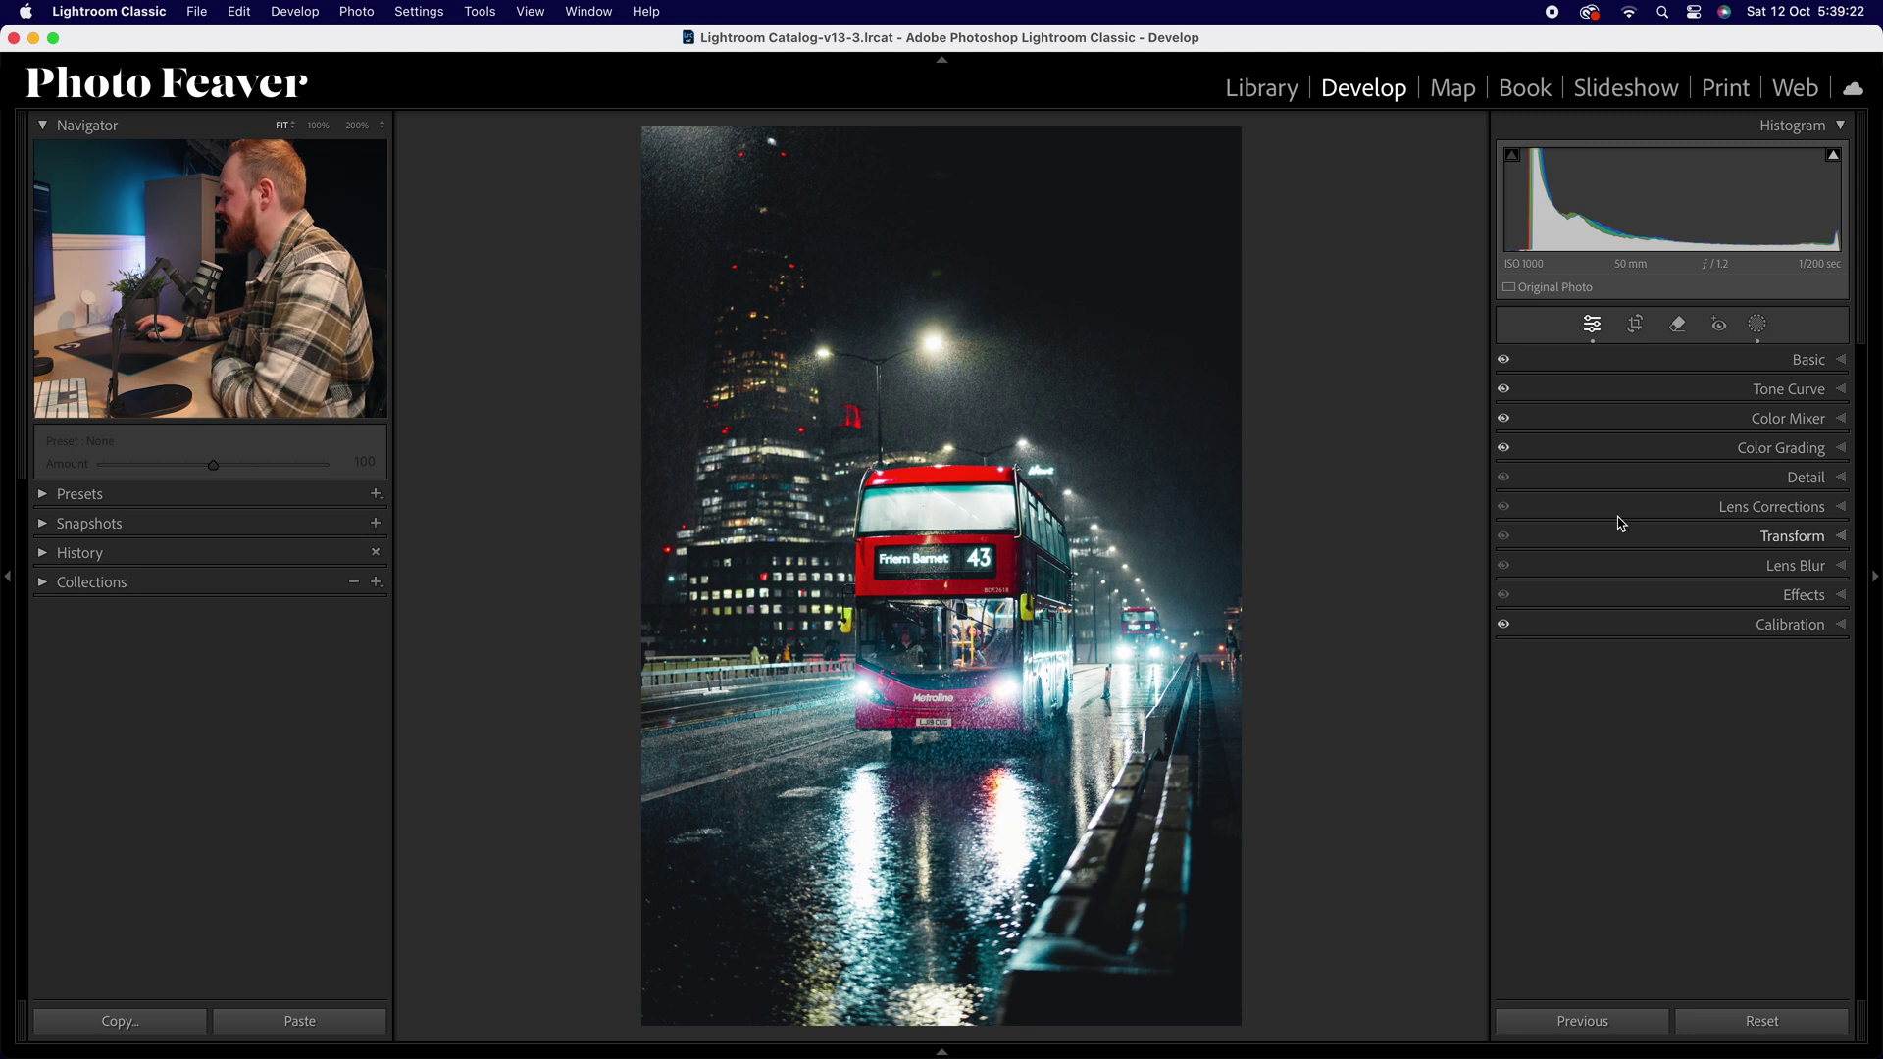
Step: Compare the photo with all masks switched off and on
left_click(1757, 324)
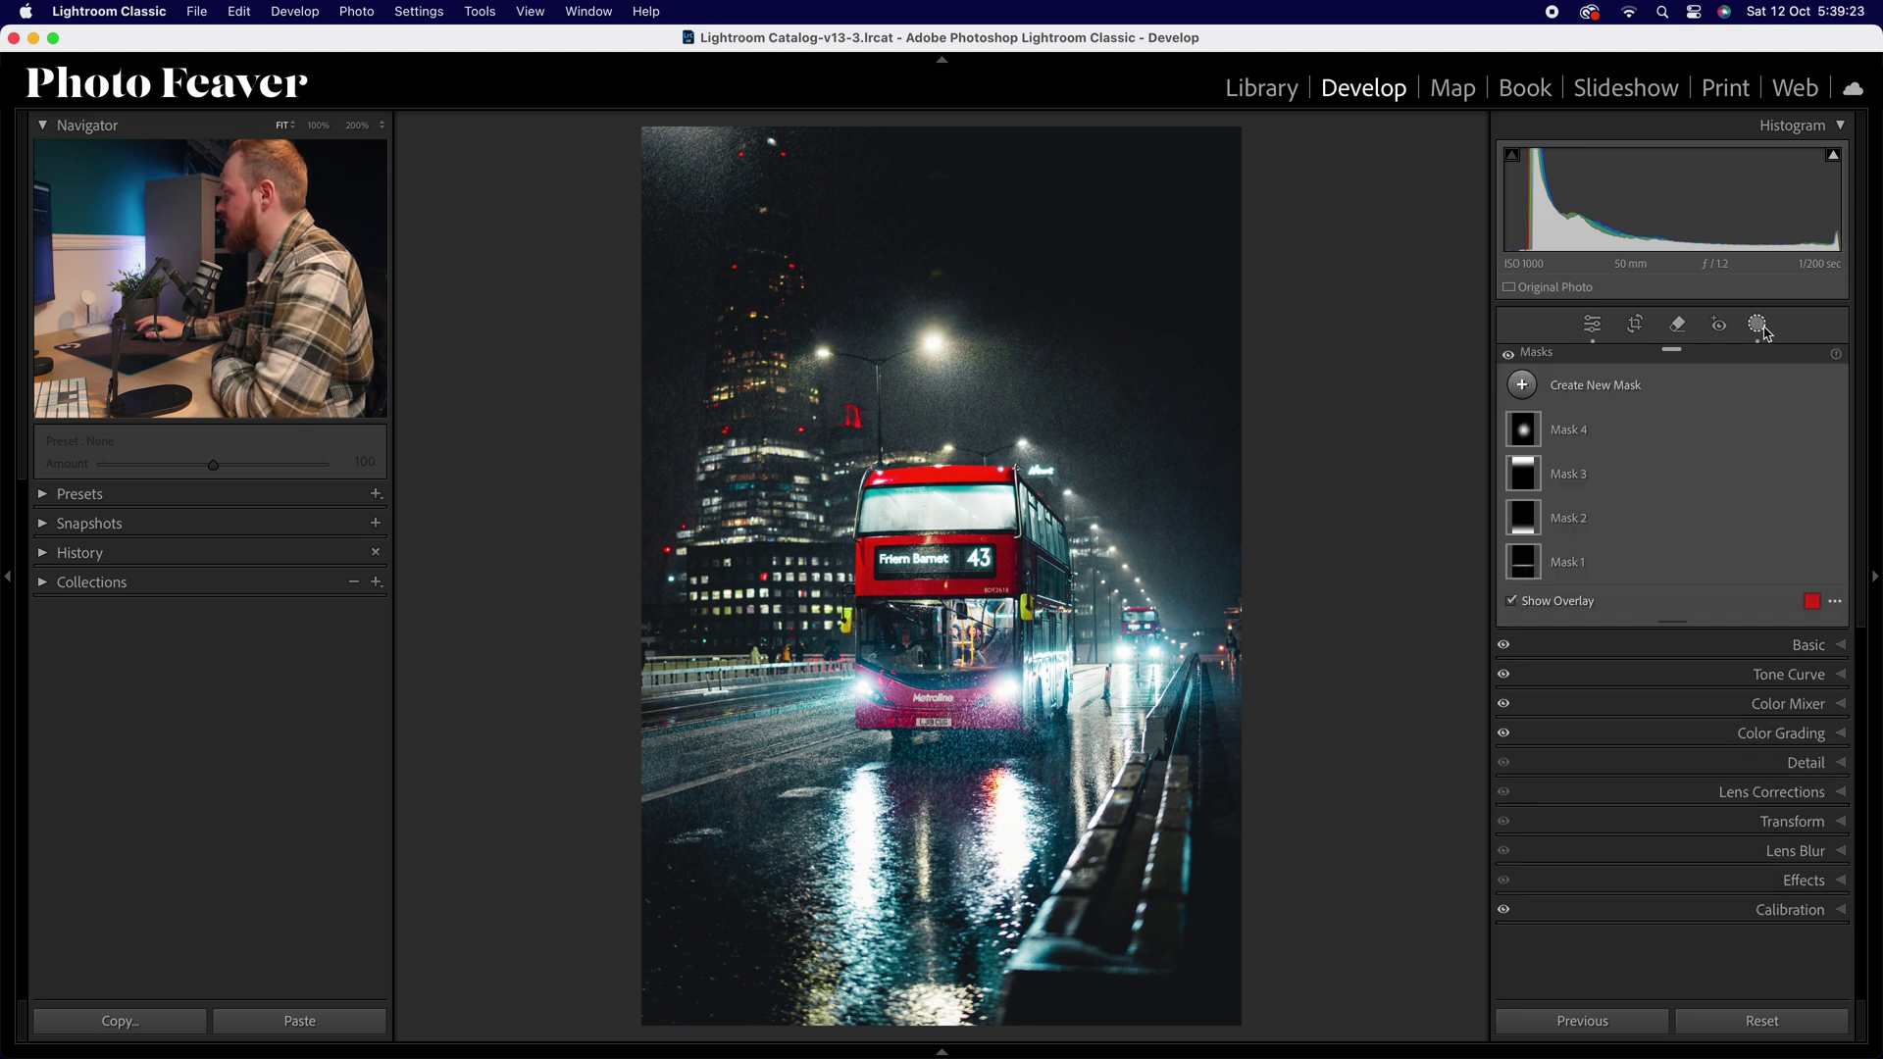
left_click(1509, 355)
left_click(1509, 356)
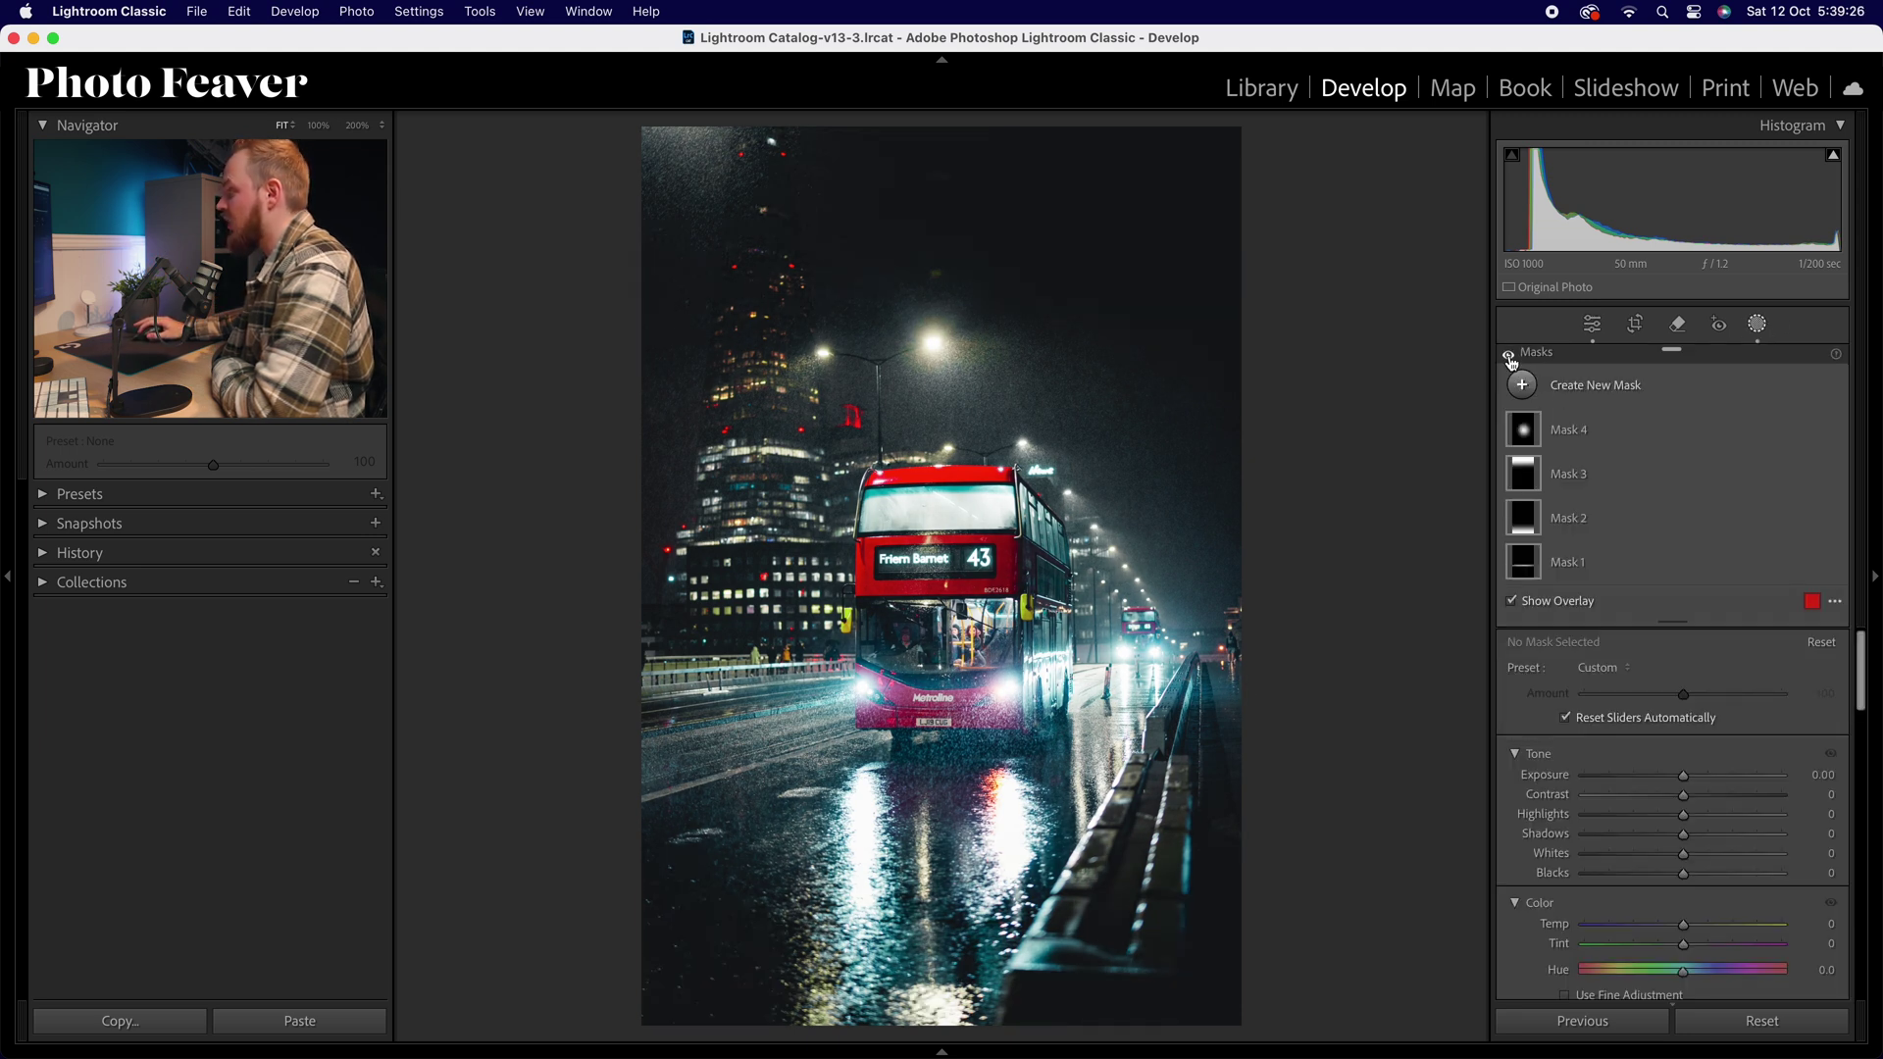
left_click(1509, 356)
left_click(1509, 356)
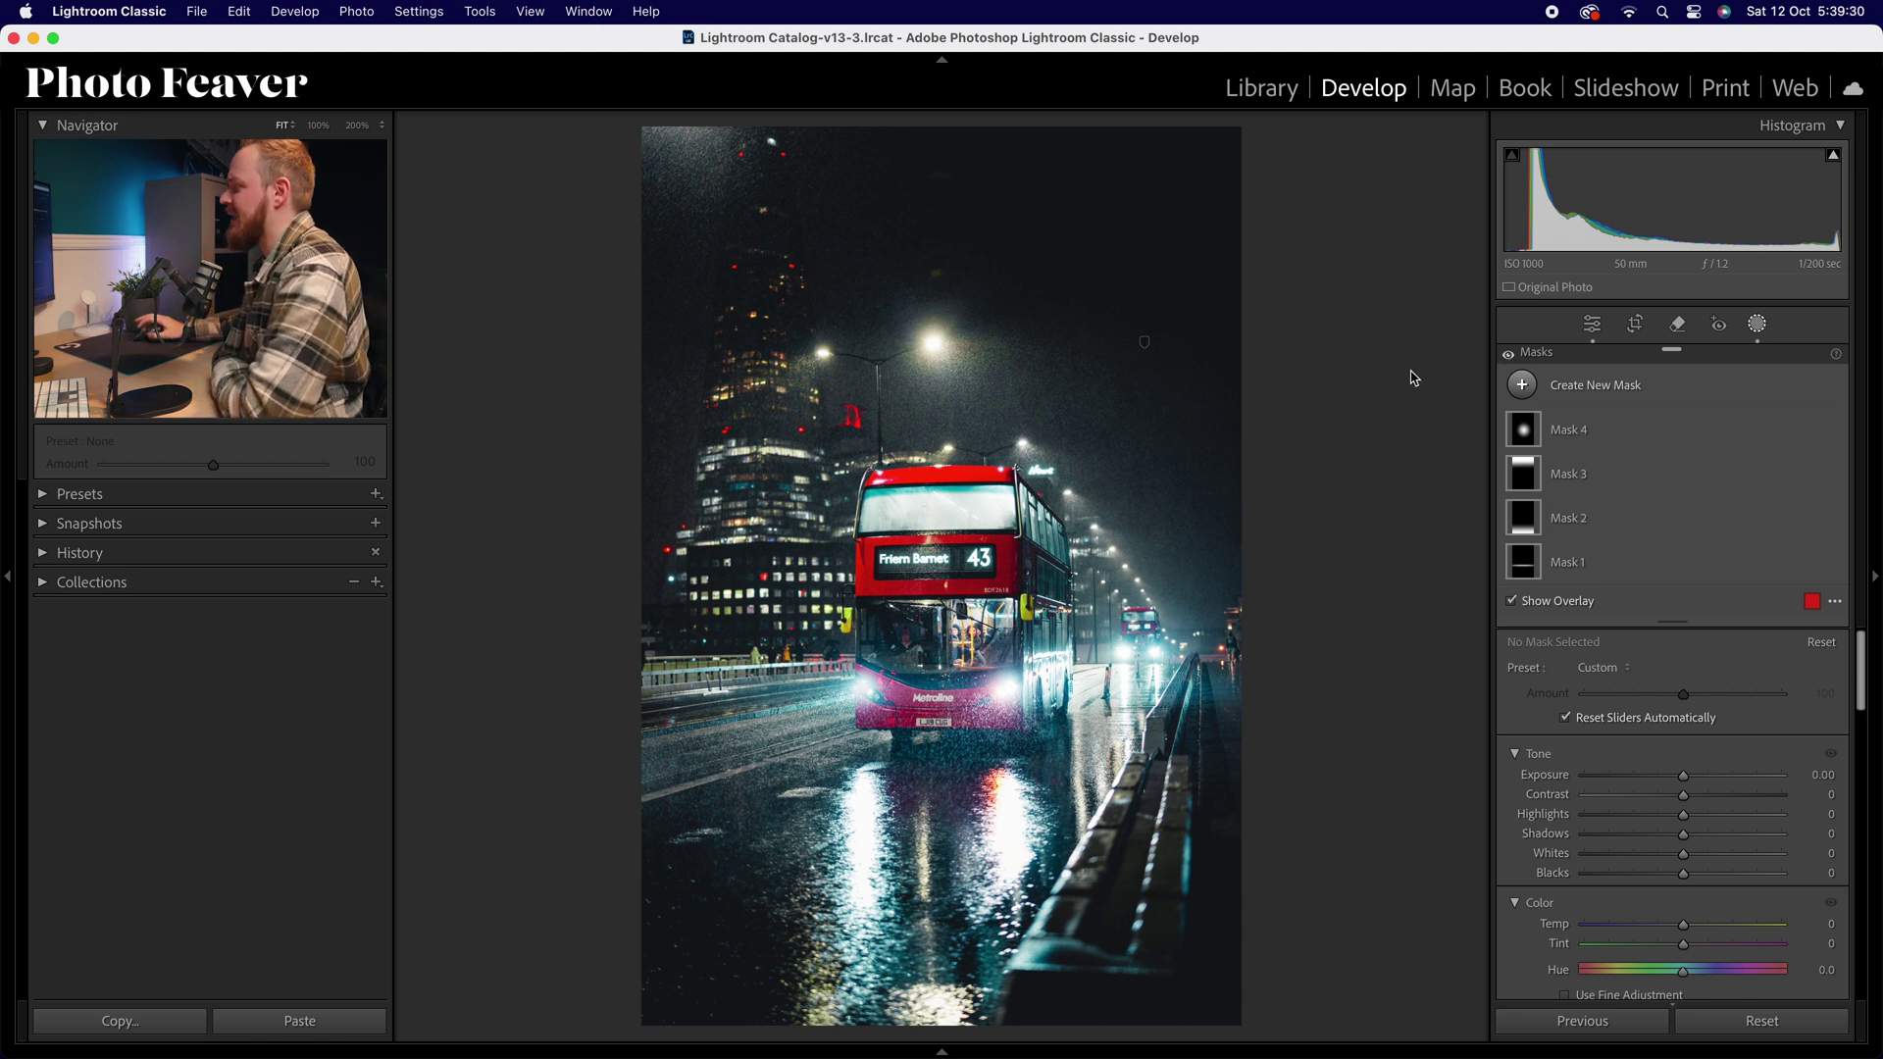
Step: Cool the headlight glow by setting the temperature of Mask 1 to -10, and leave masking
left_click(1569, 562)
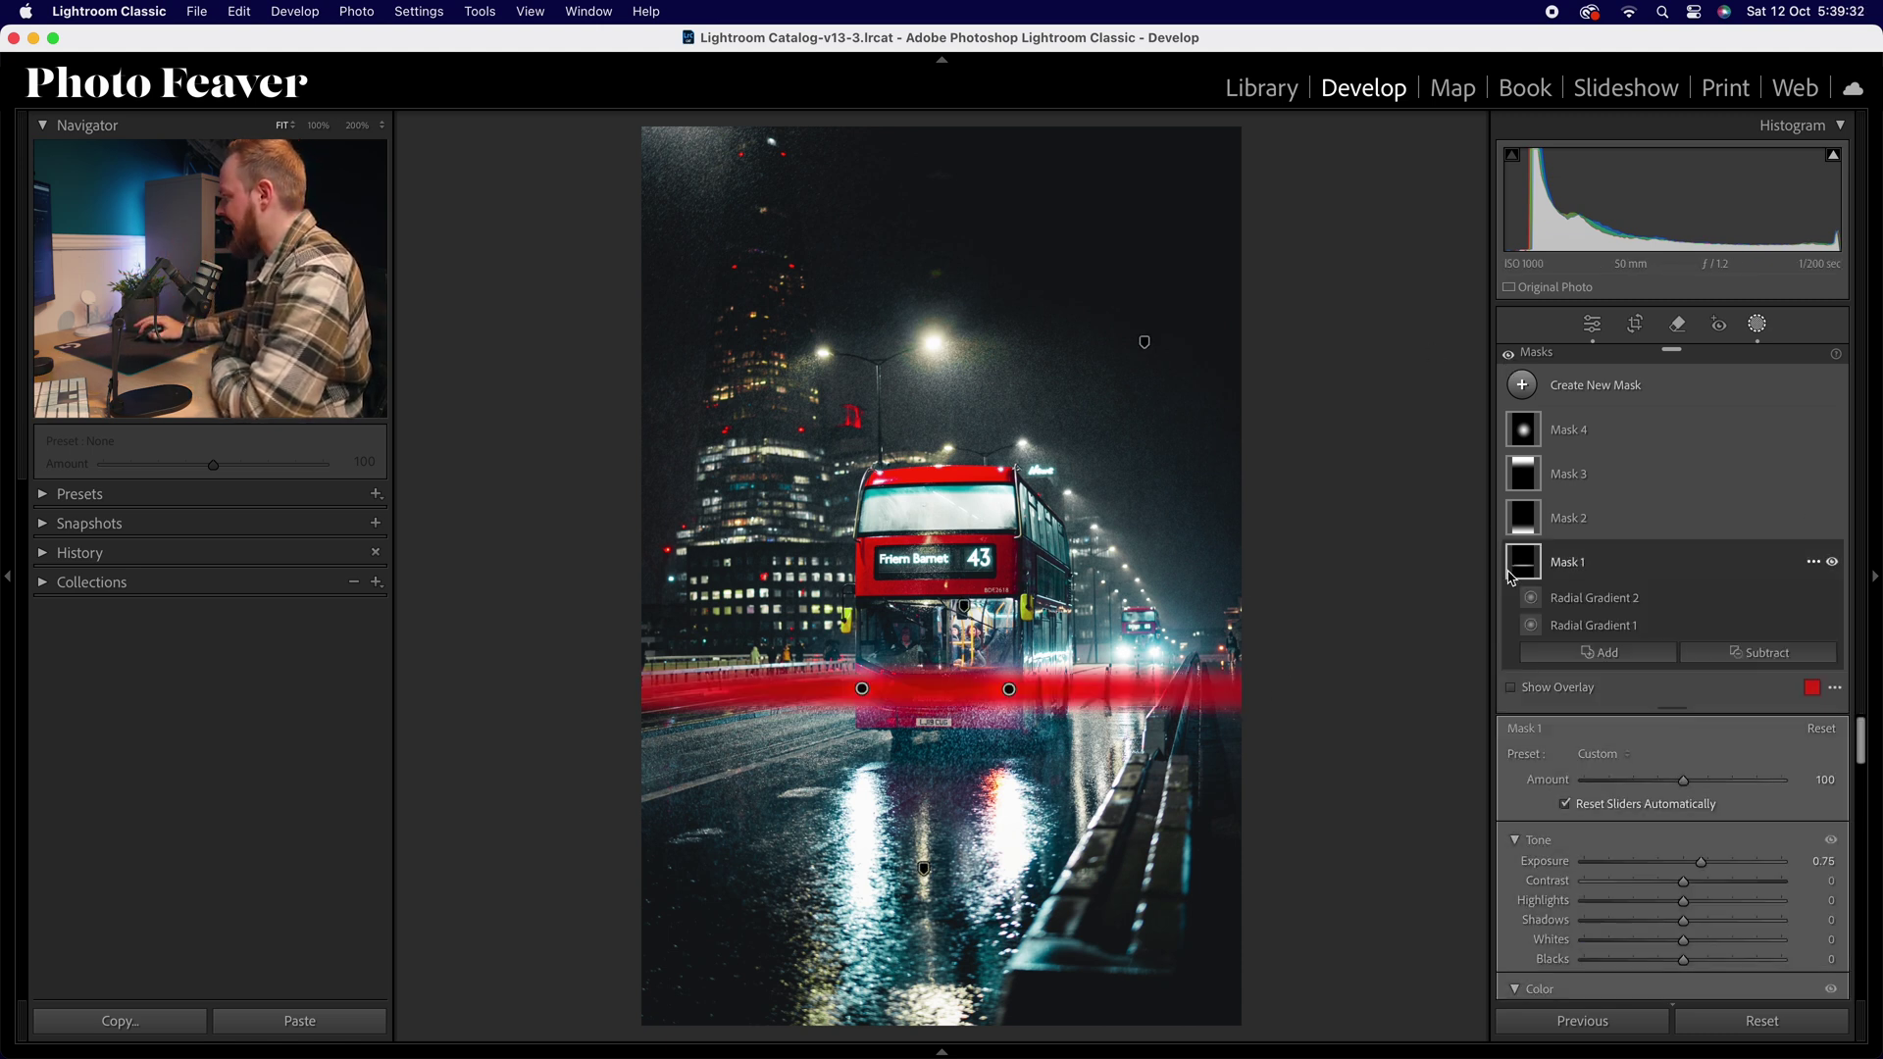
scroll(1690, 853, "down", 3)
scroll(1691, 853, "up", 1)
left_click(1811, 772)
type("-10")
key("Return")
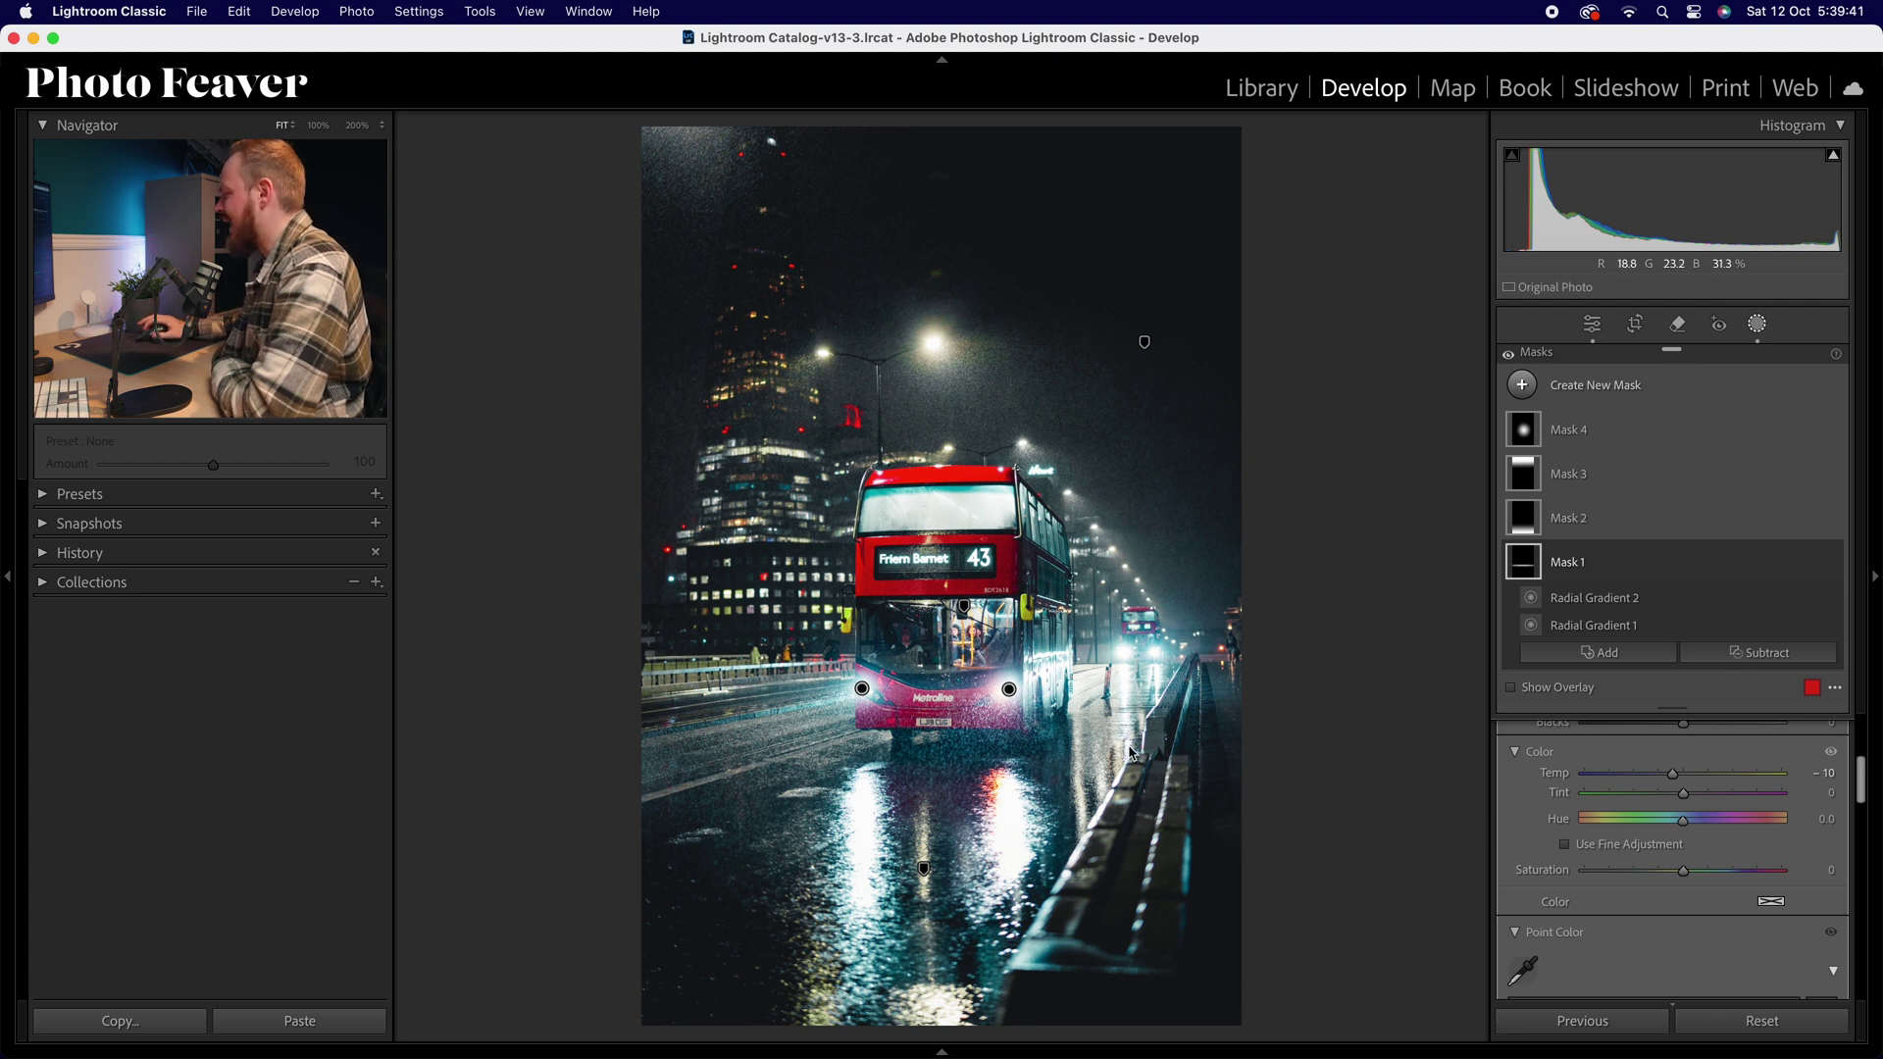
left_click(1593, 324)
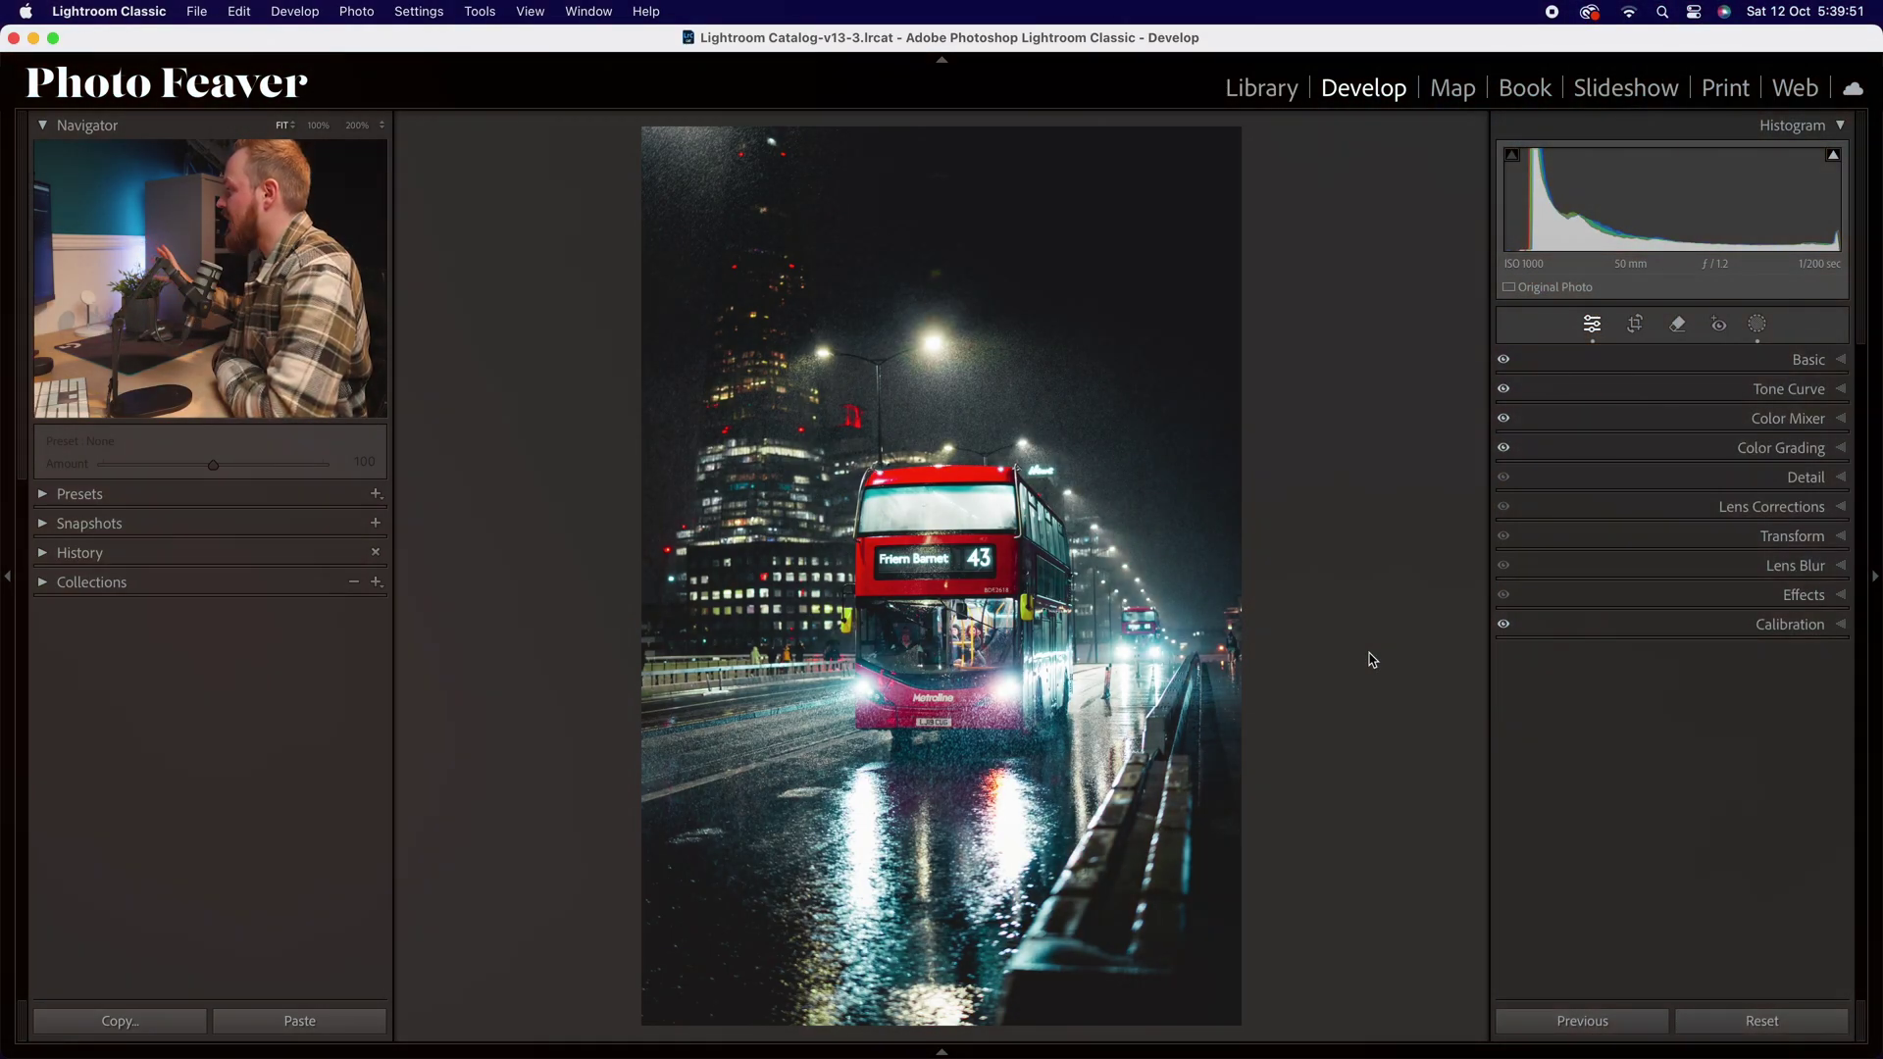
Step: Add a dark post-crop vignette with an amount of -20 and a feather of 80
left_click(1845, 596)
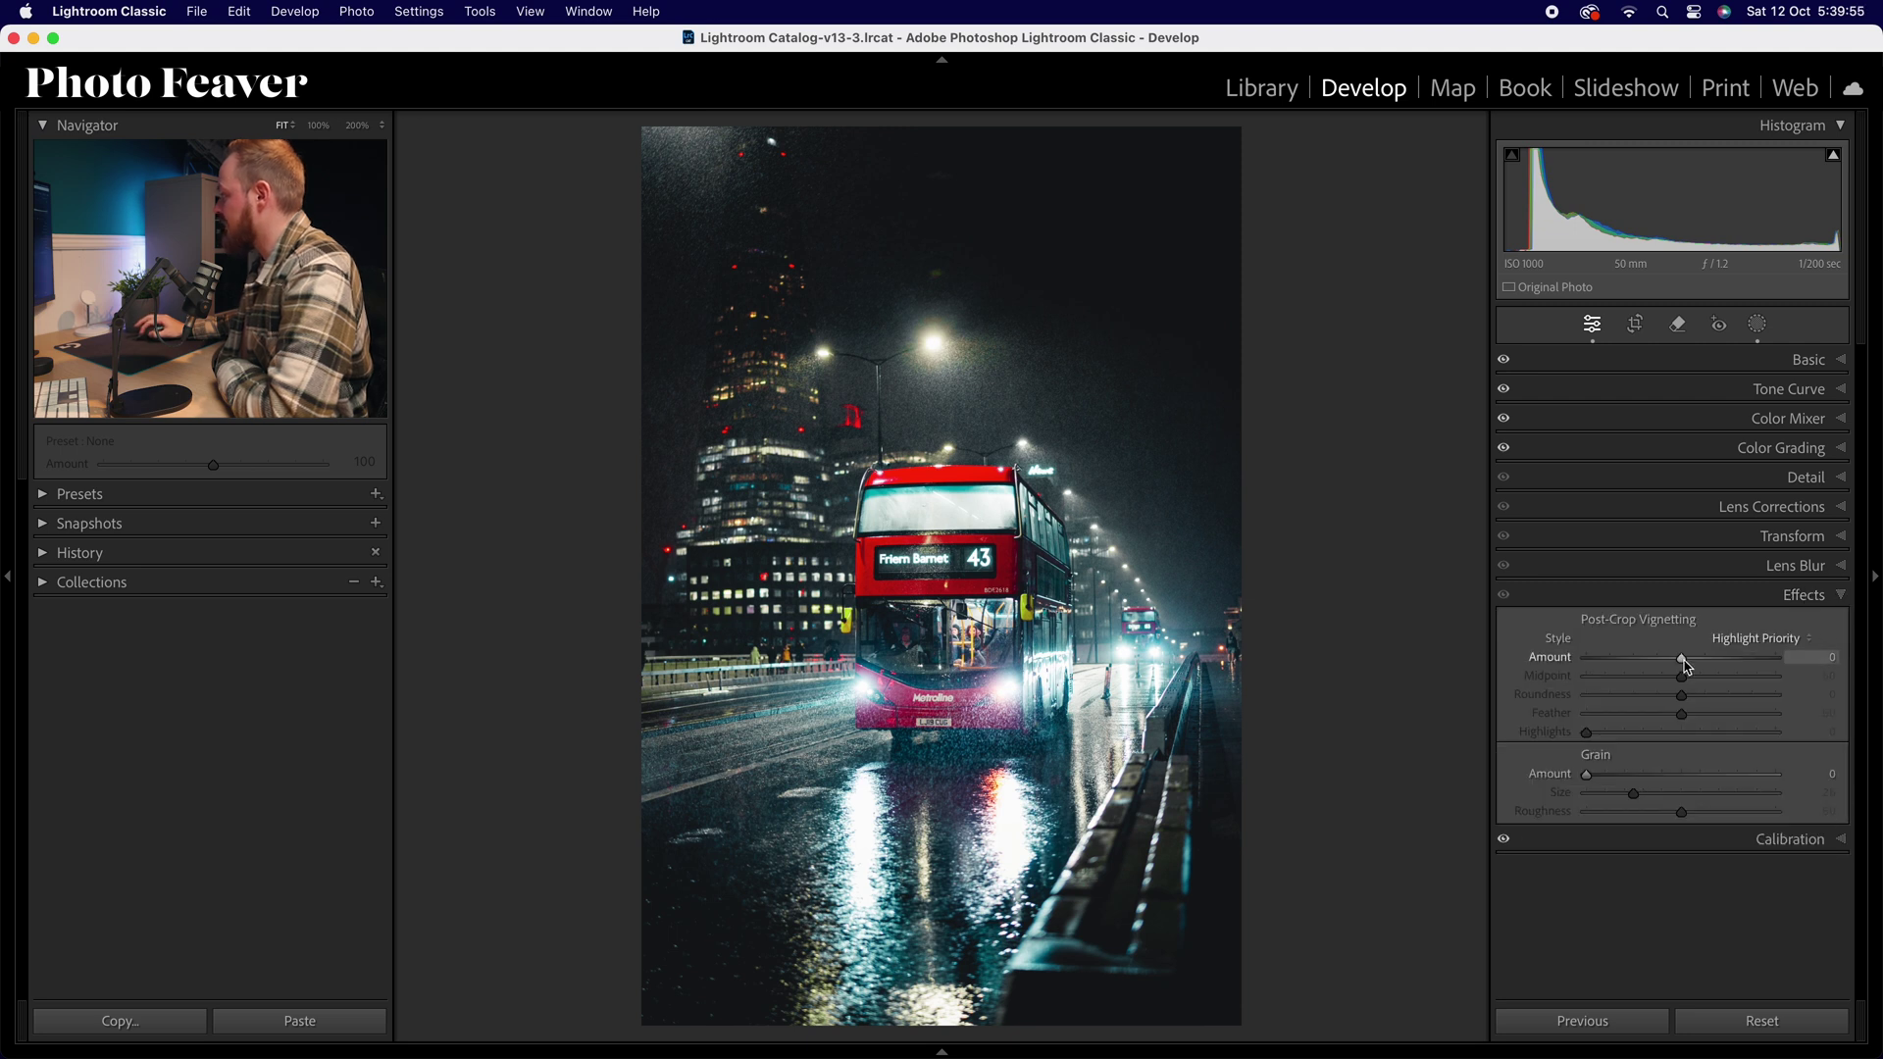
left_click_drag(1683, 664, 1669, 667)
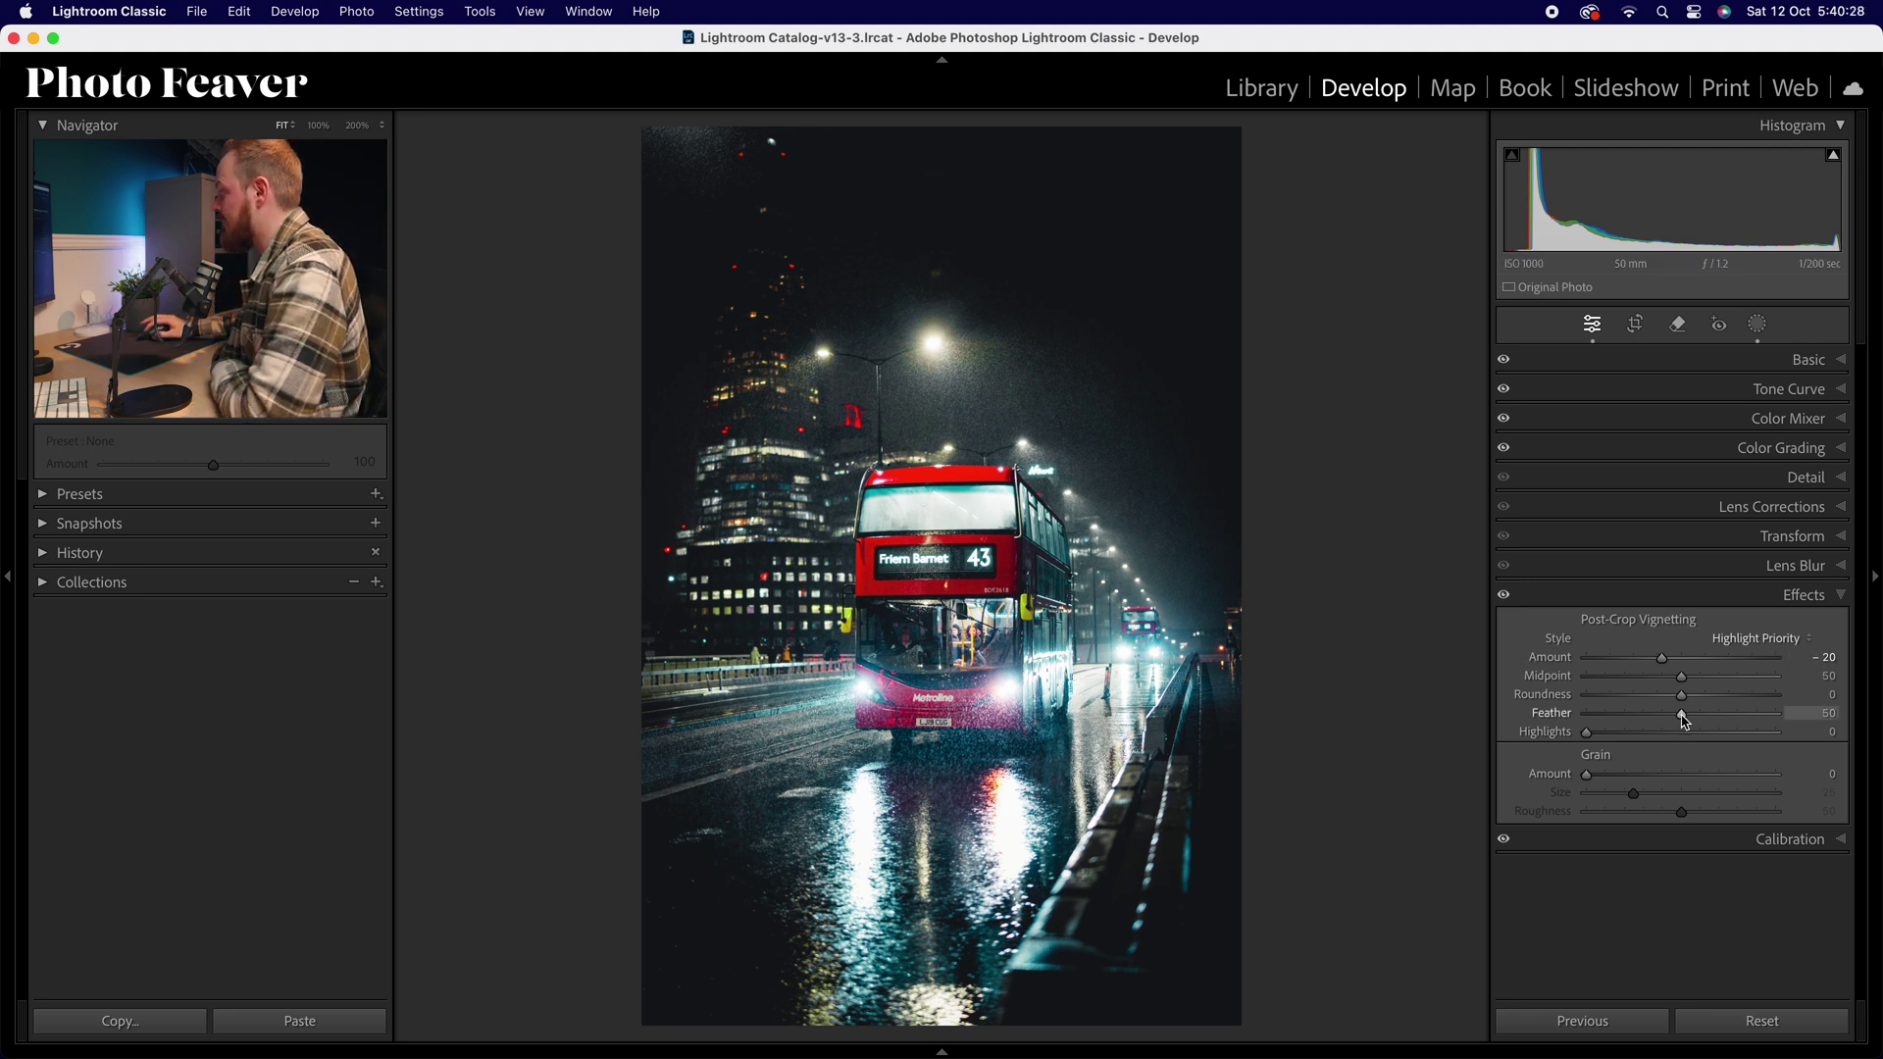
left_click_drag(1683, 718, 1747, 722)
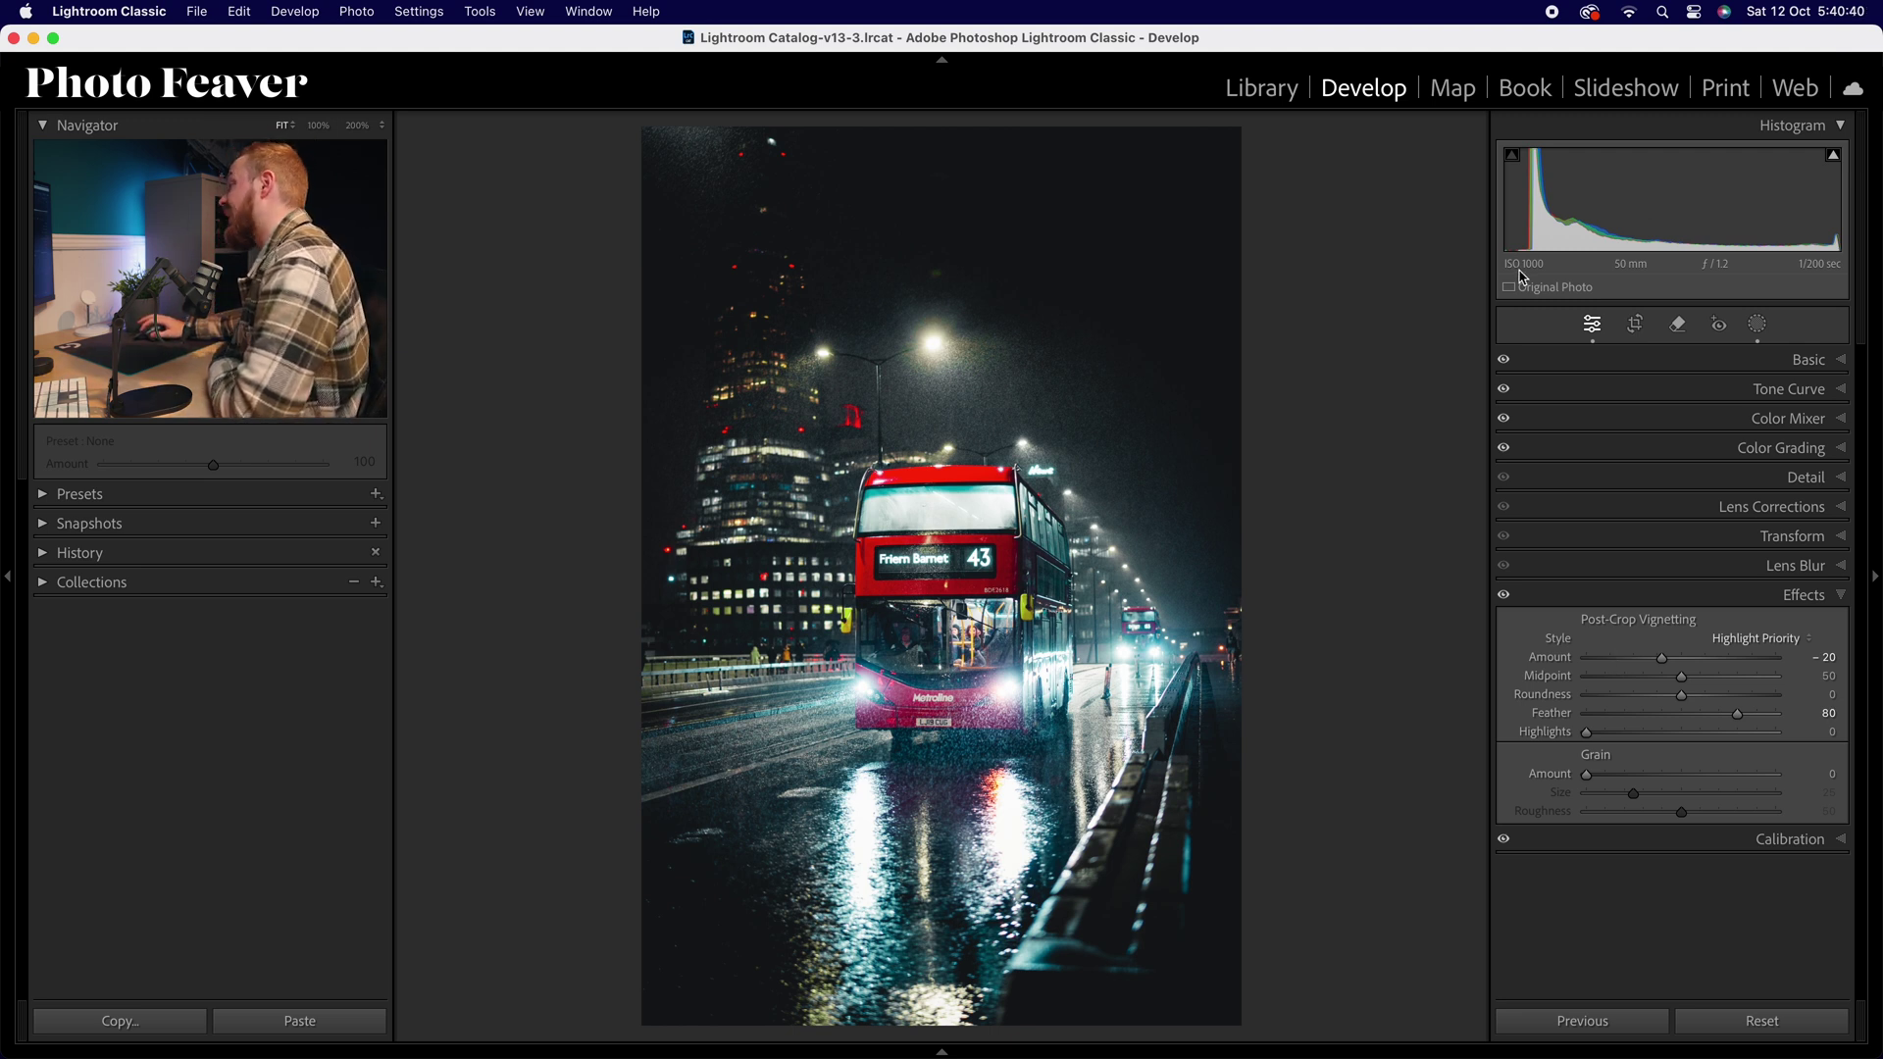
left_click(1802, 594)
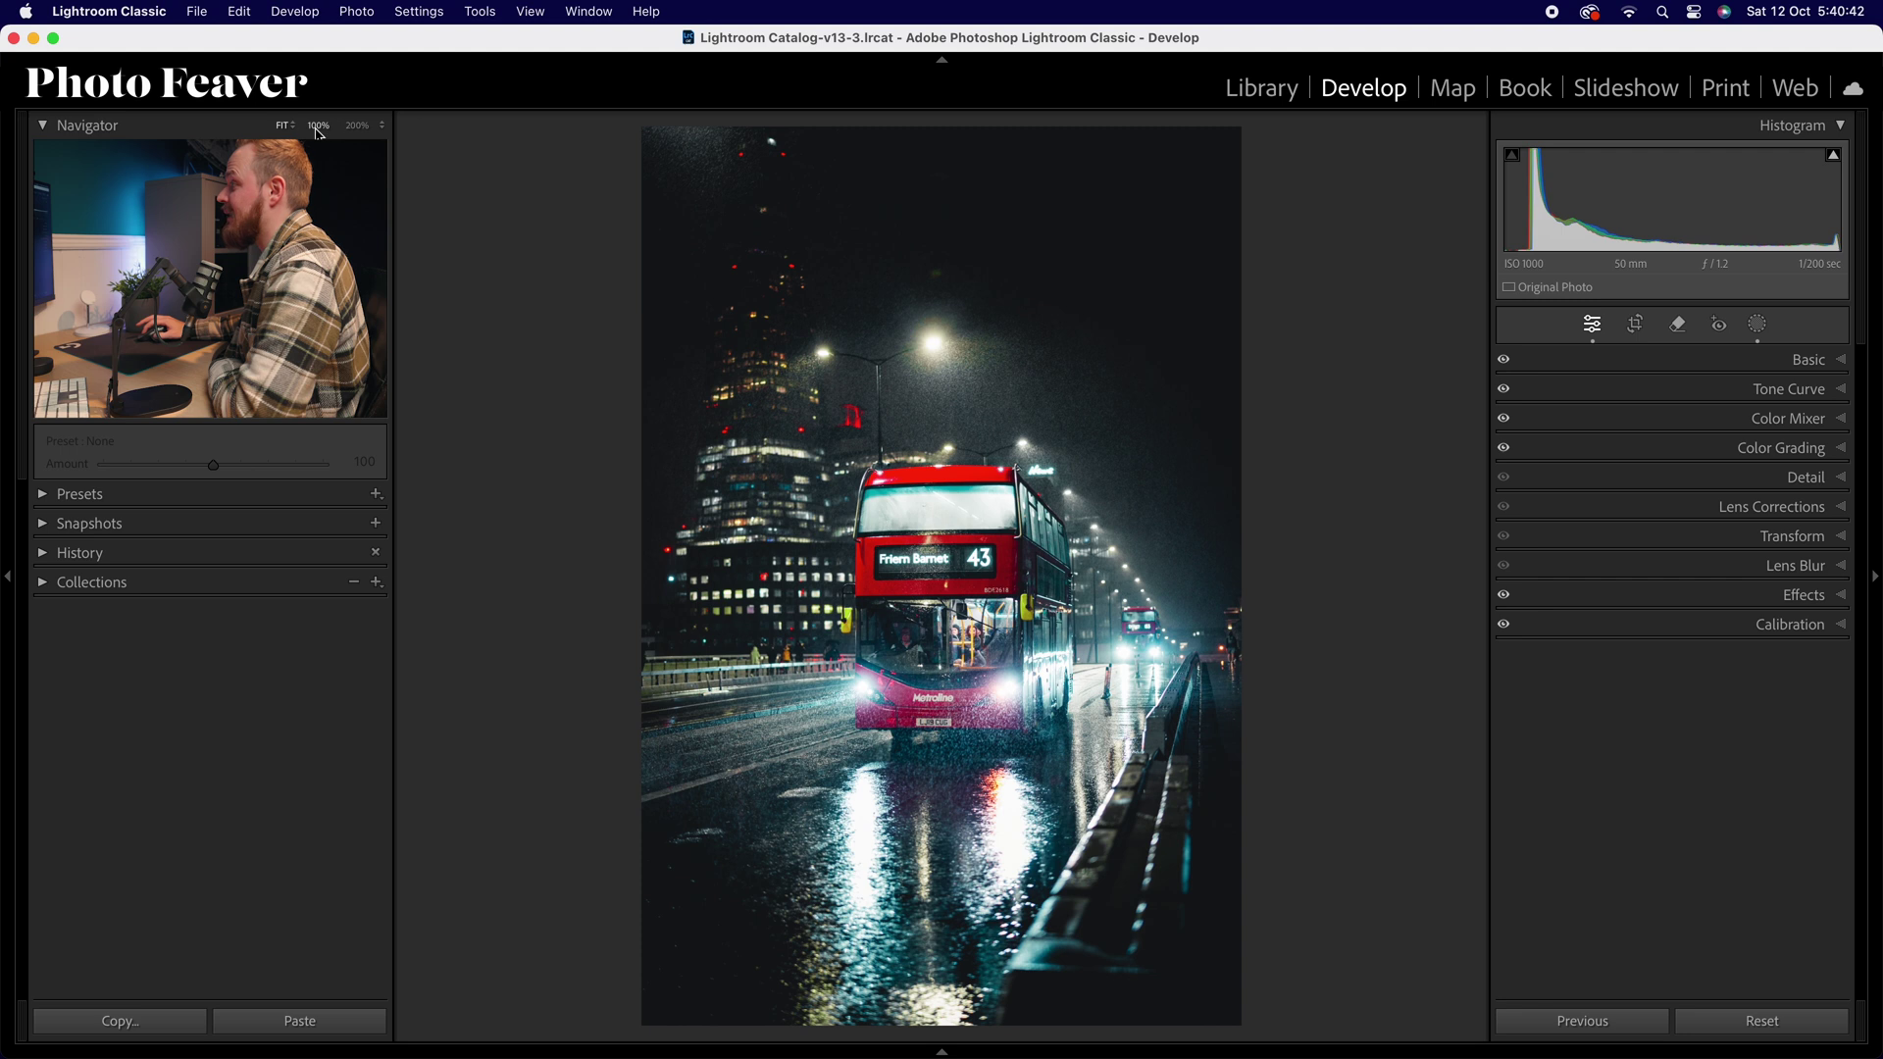
Step: Apply manual noise reduction with luminance 25 and color 35 while viewing the bus at 100%
left_click(318, 128)
scroll(1047, 496, "up", 10)
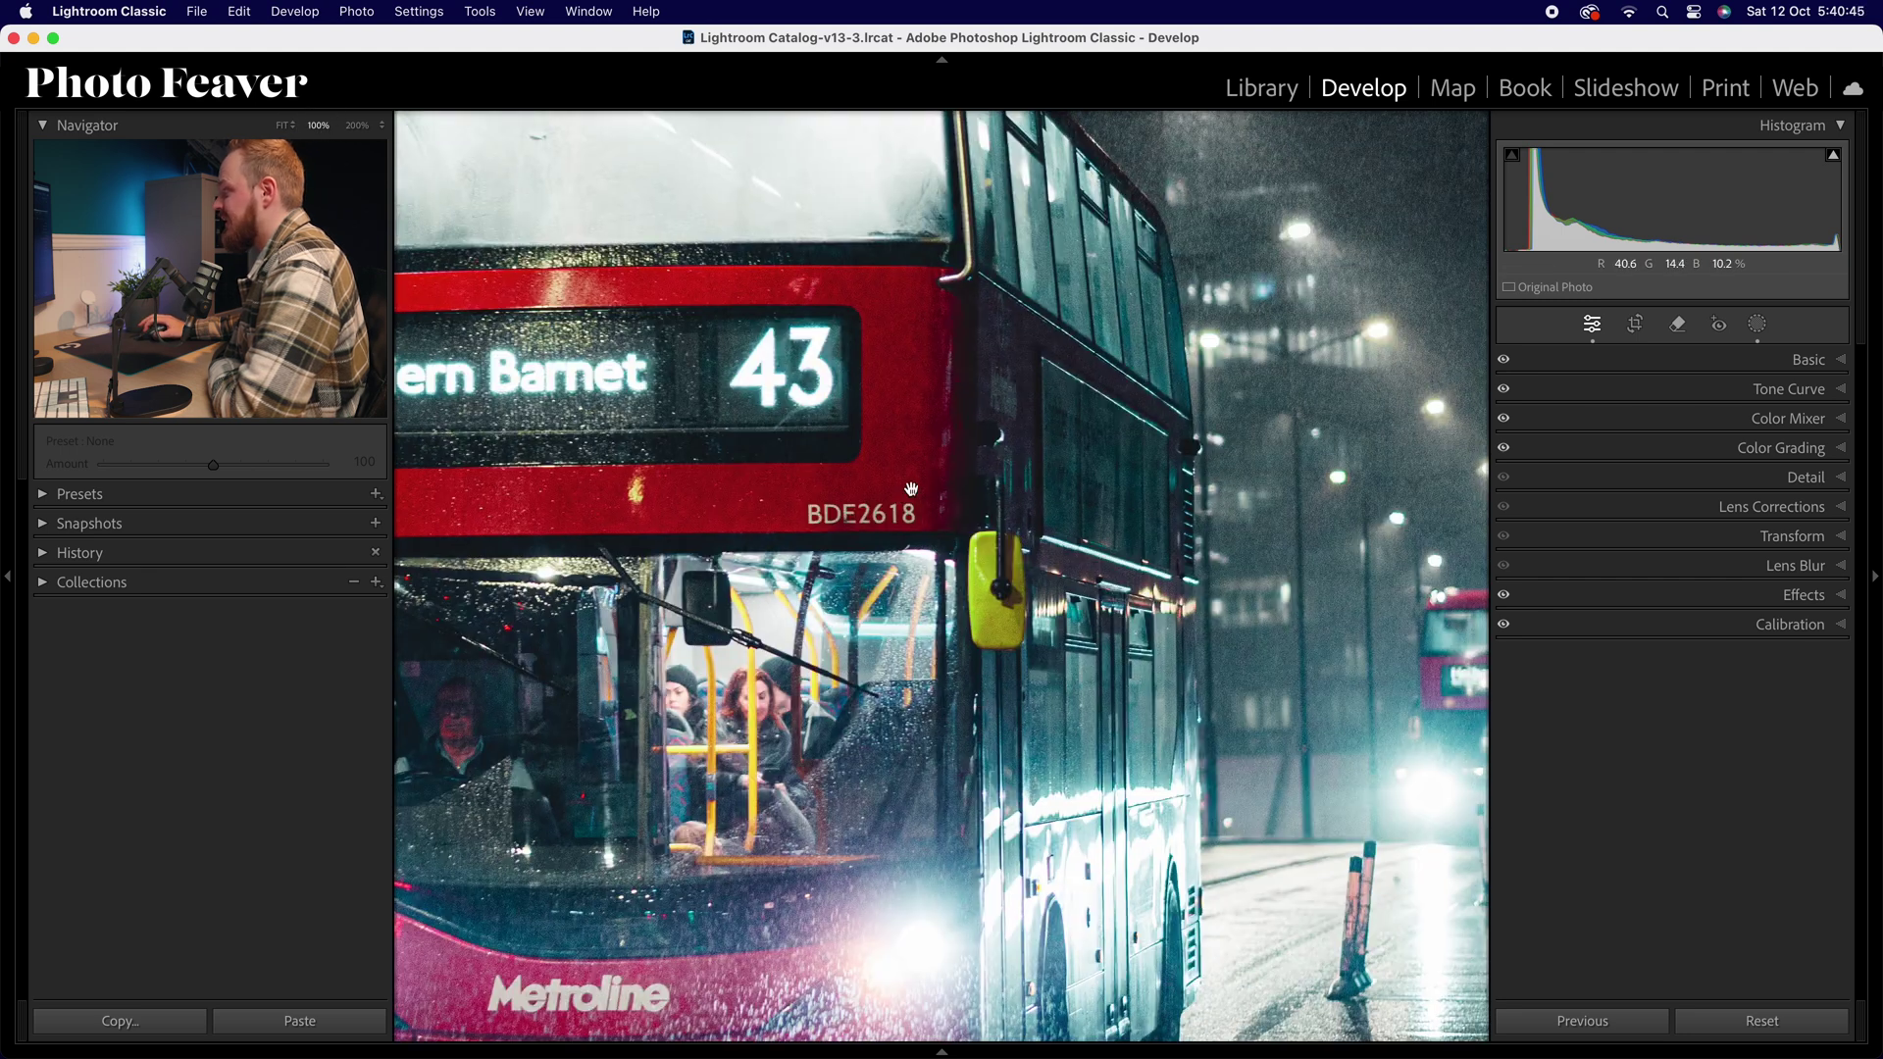
scroll(911, 488, "up", 2)
left_click_drag(935, 386, 940, 388)
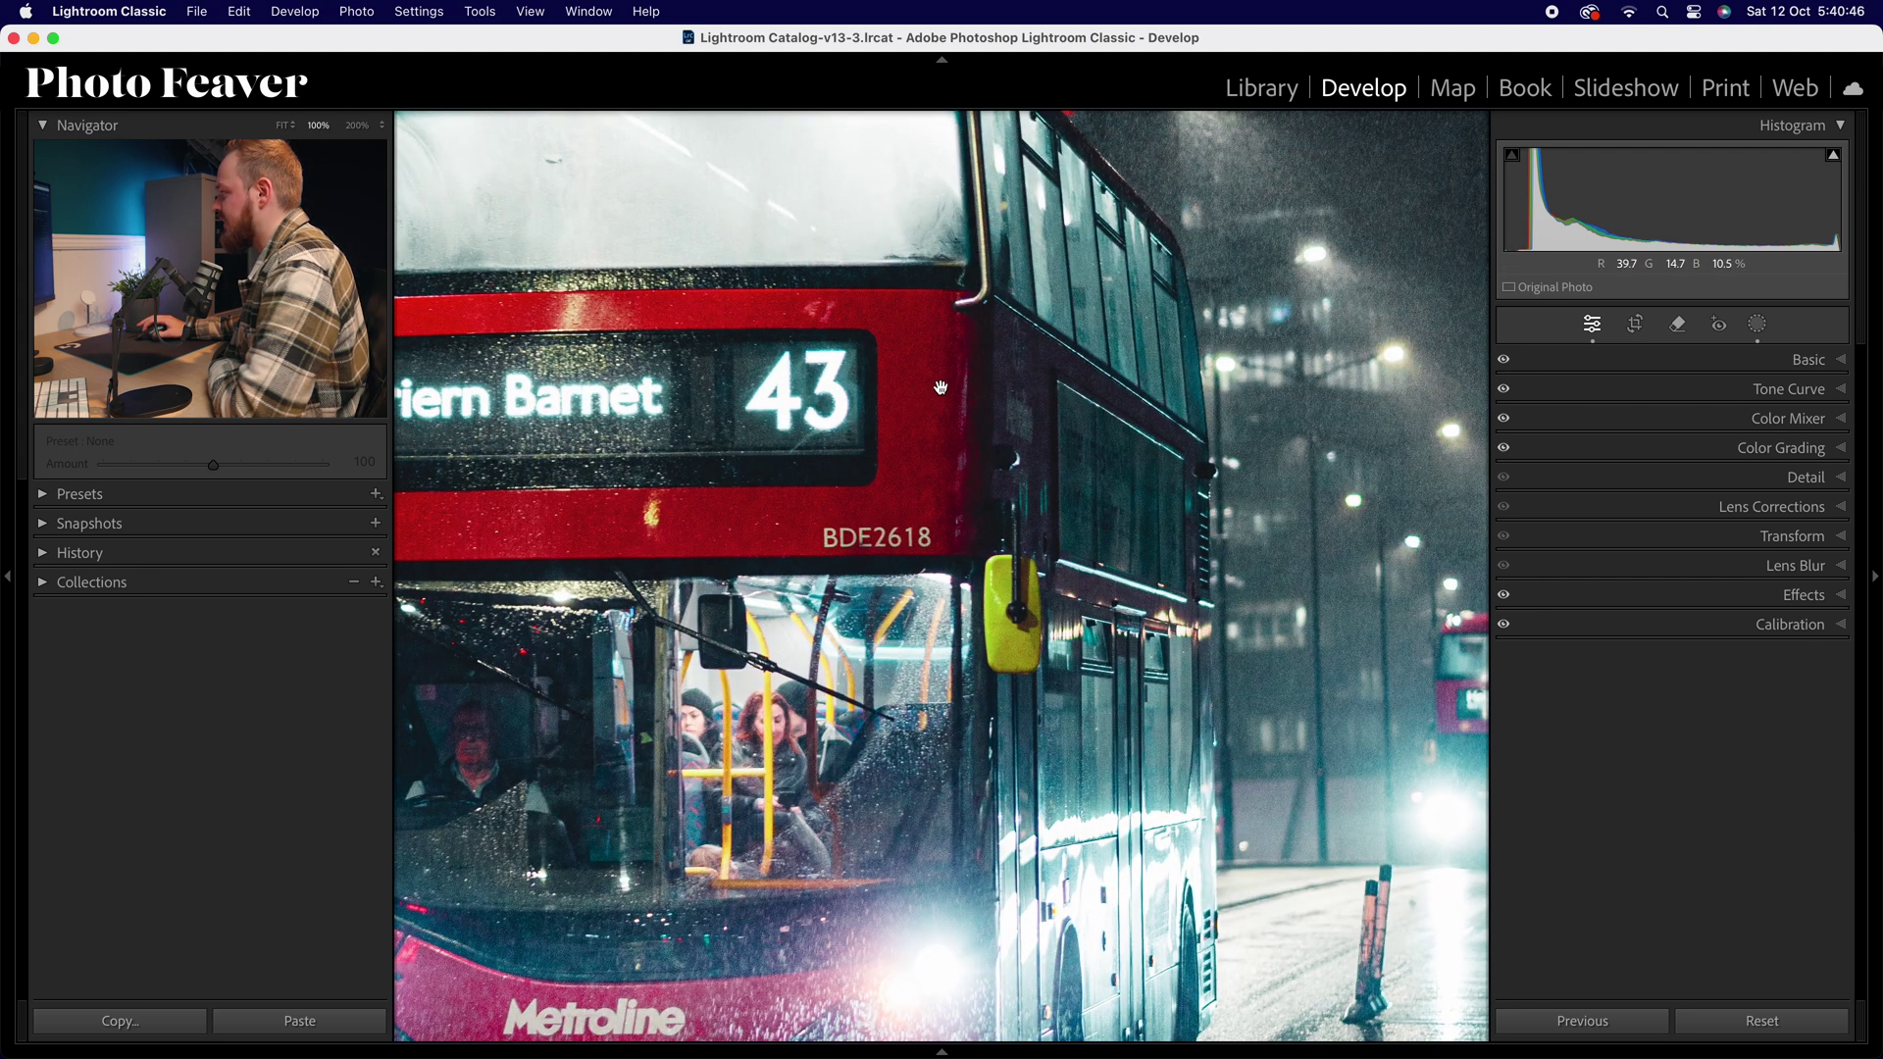
left_click(1797, 479)
left_click_drag(1591, 738, 1593, 741)
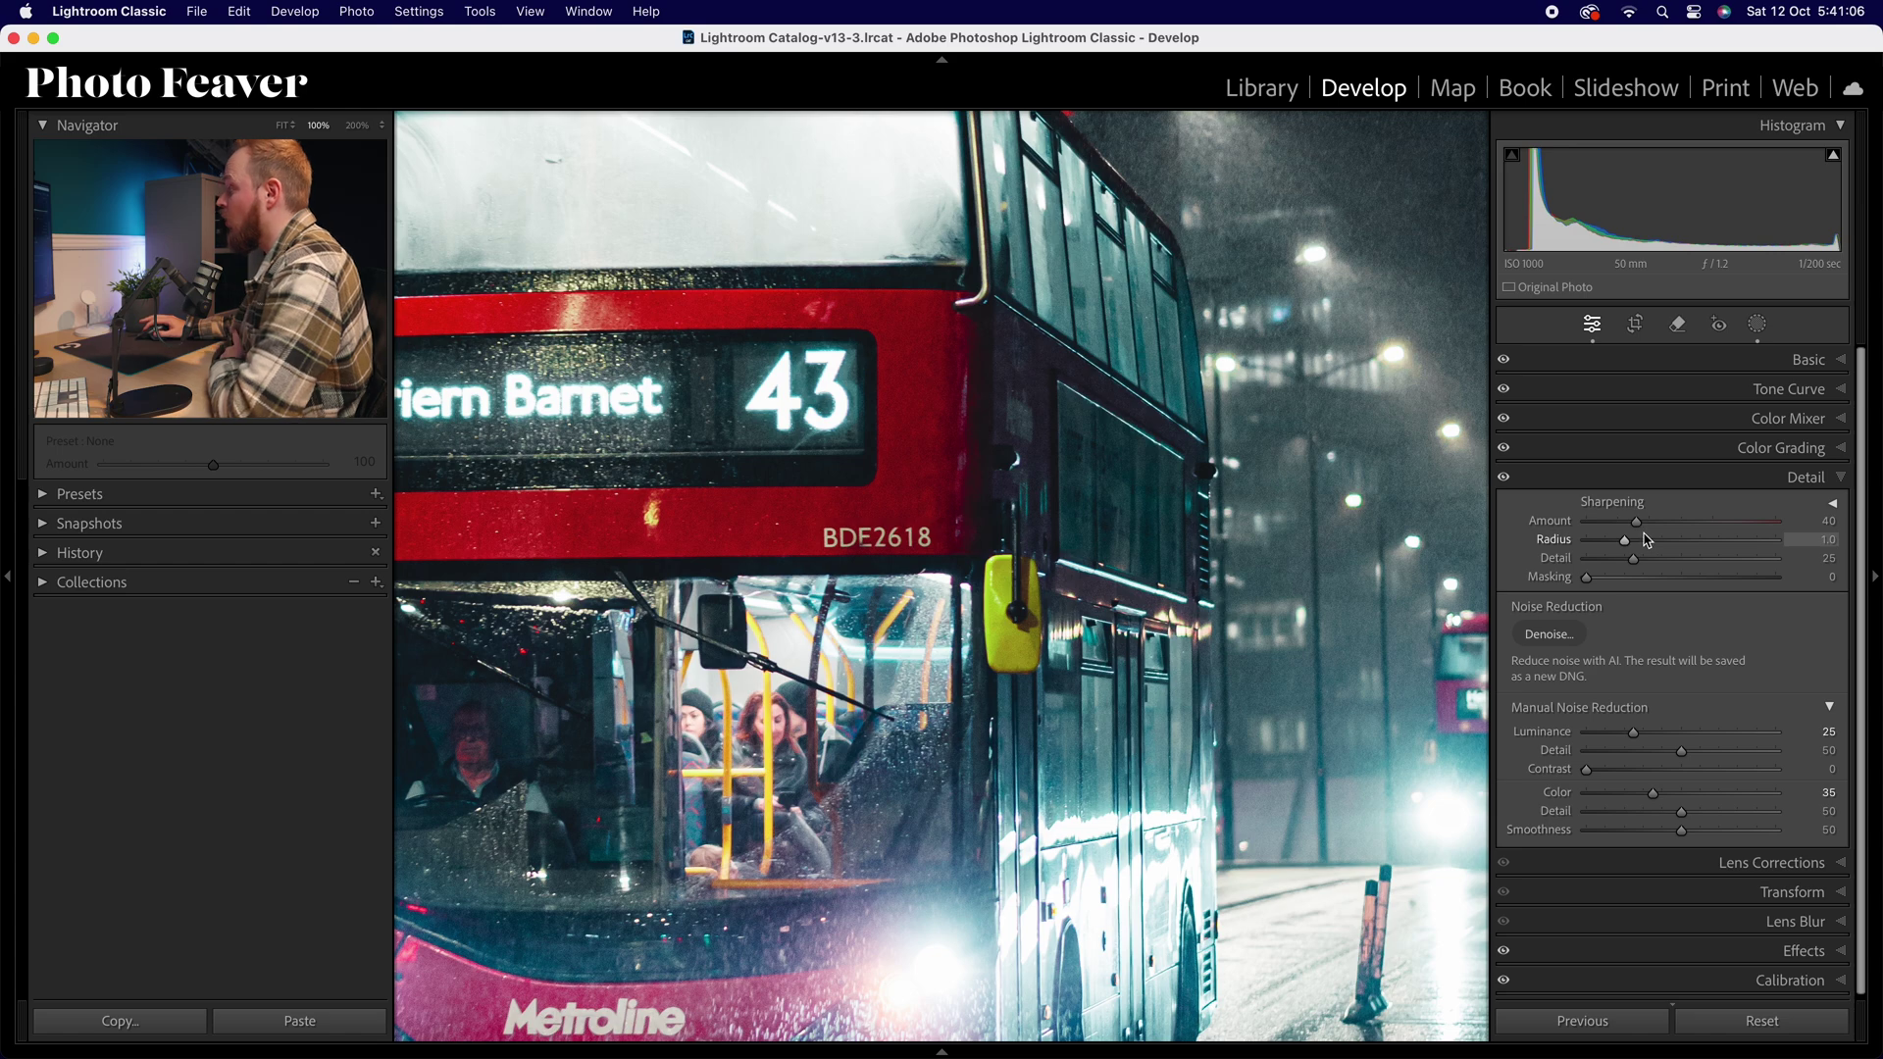
left_click(1725, 477)
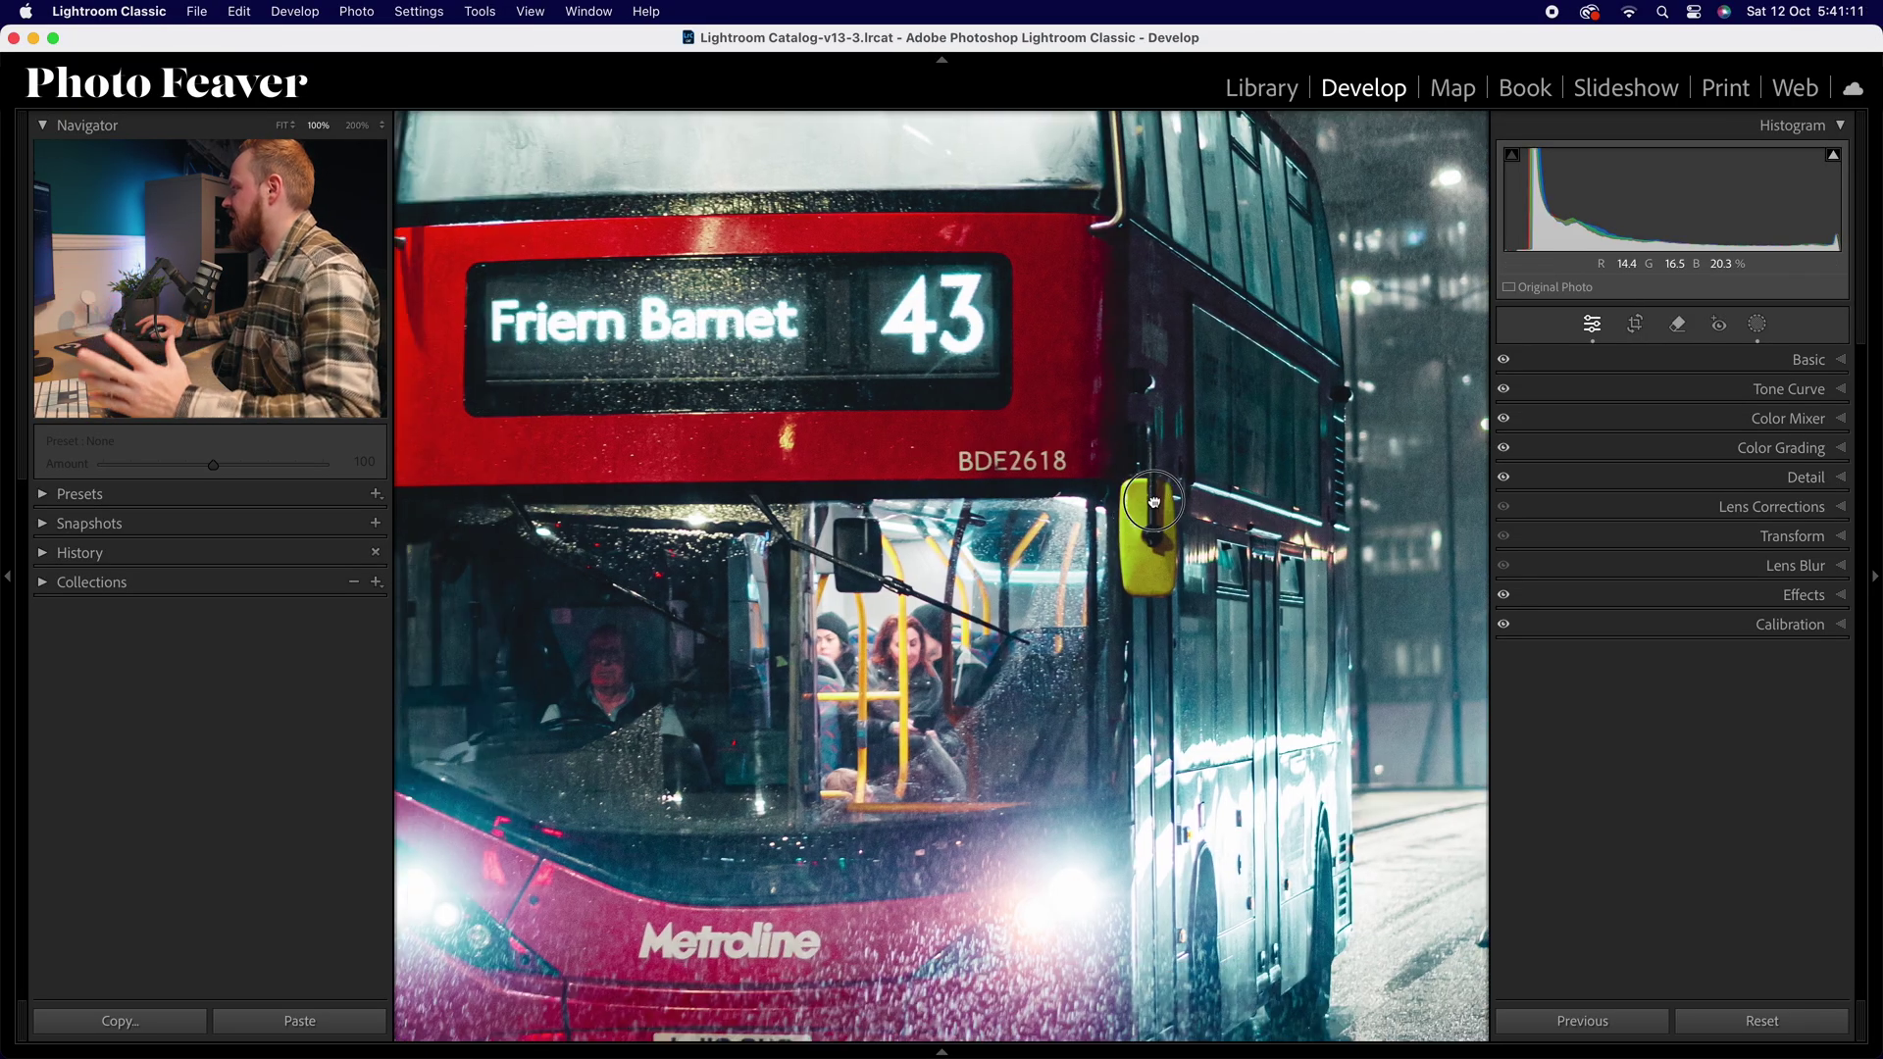
left_click_drag(1153, 502, 1215, 481)
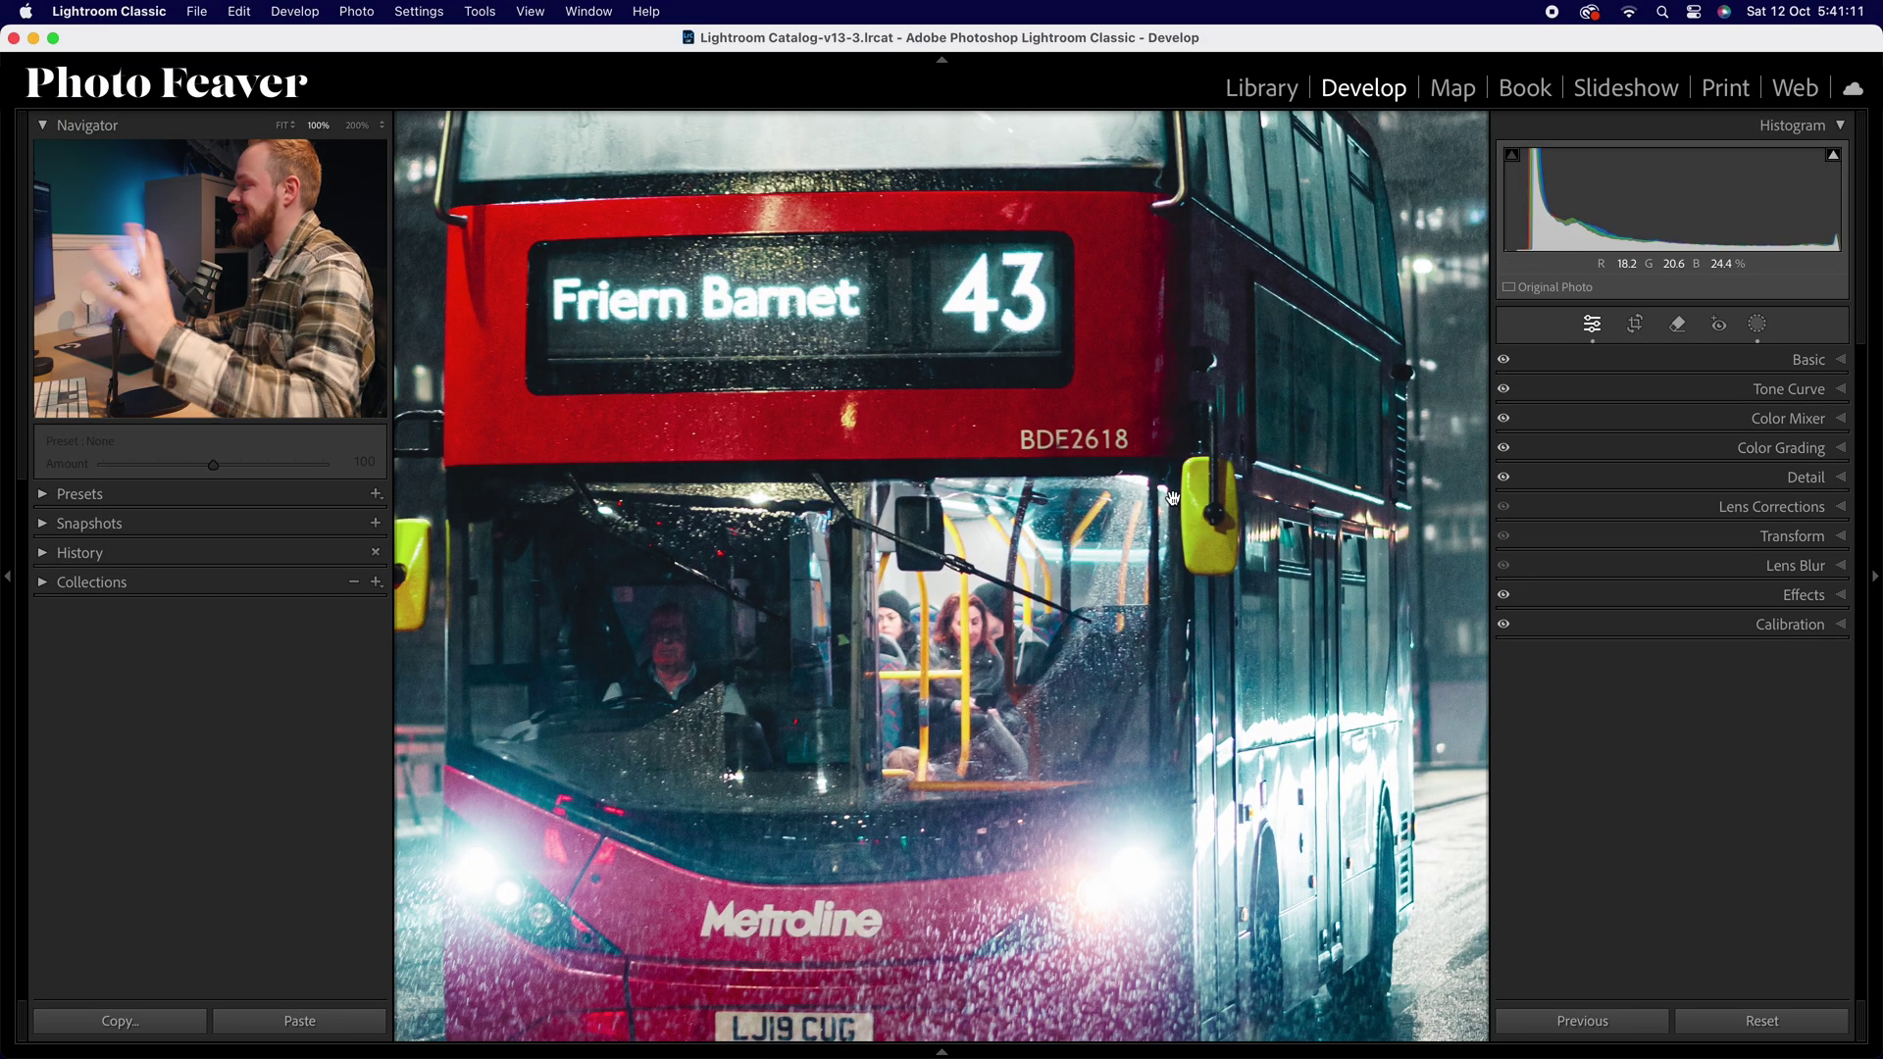
left_click(1809, 600)
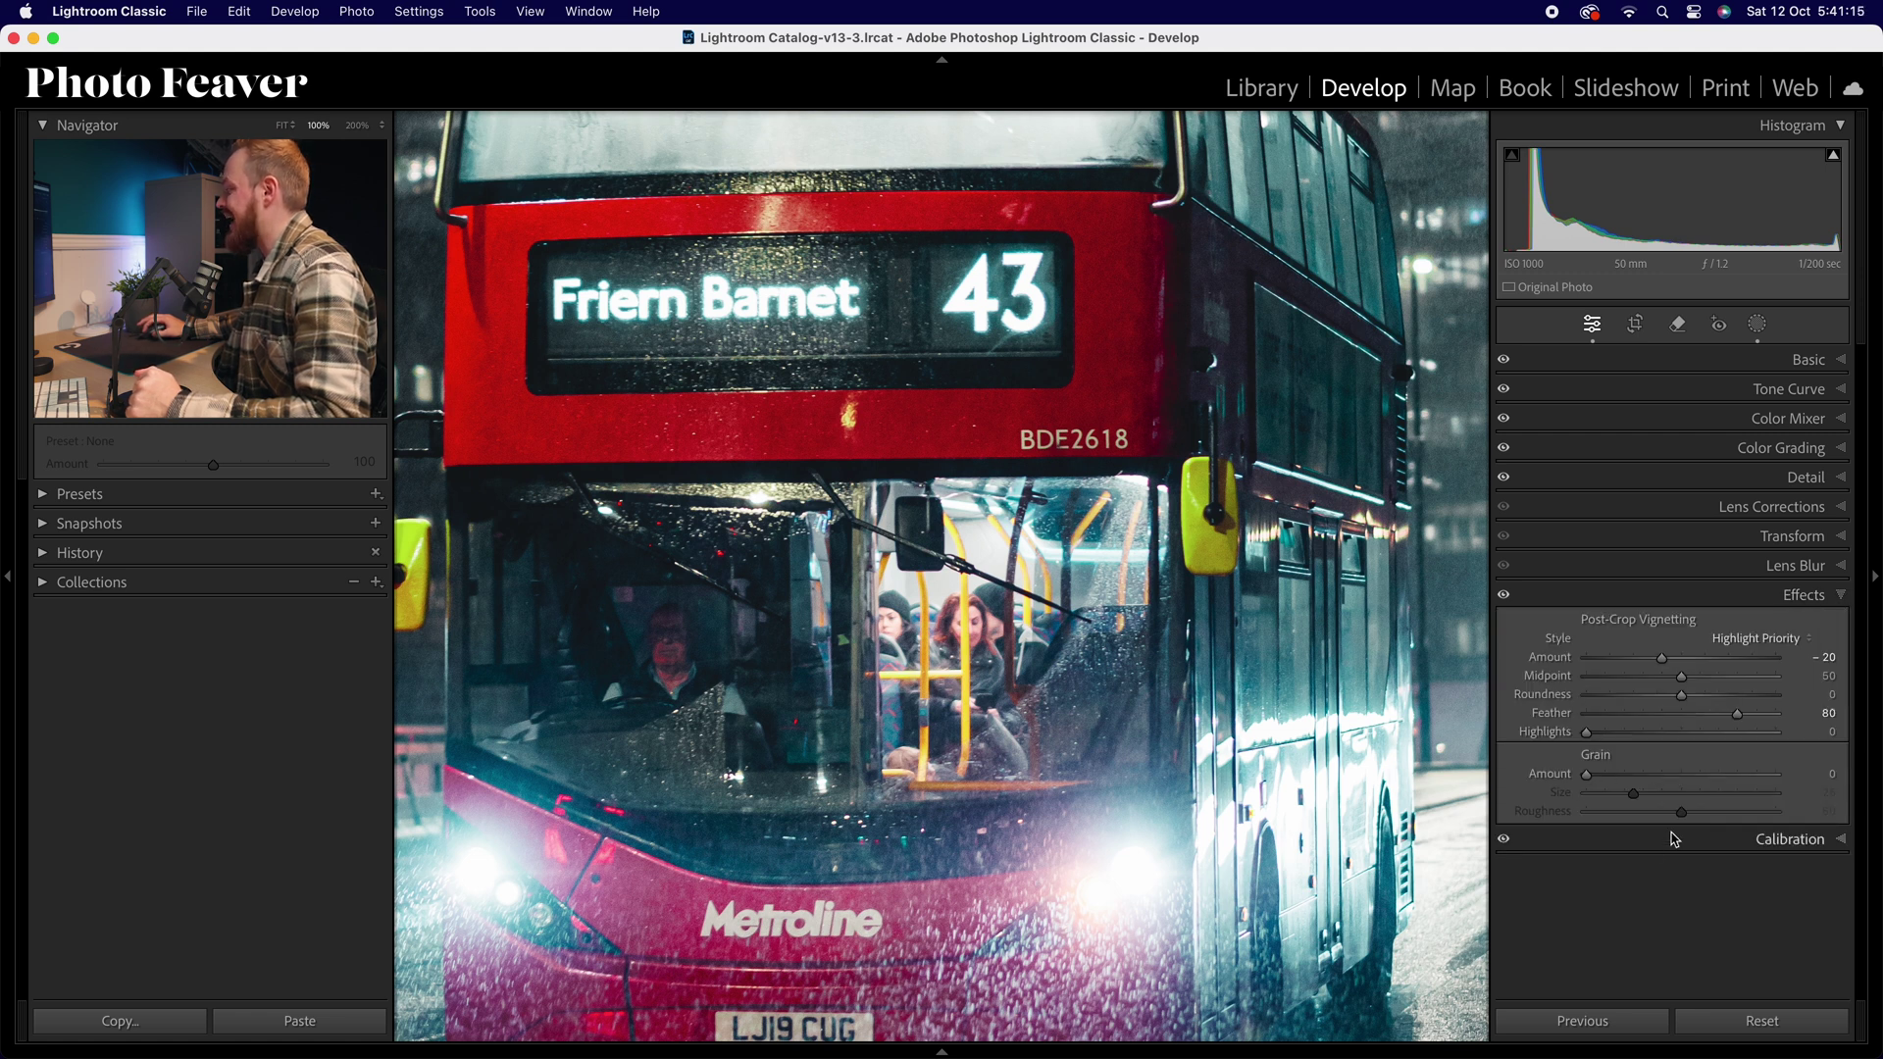
Step: Straighten the photo to an angle of 0.67, tighten the crop at the original aspect ratio and reposition the bus within the frame
left_click(1118, 526)
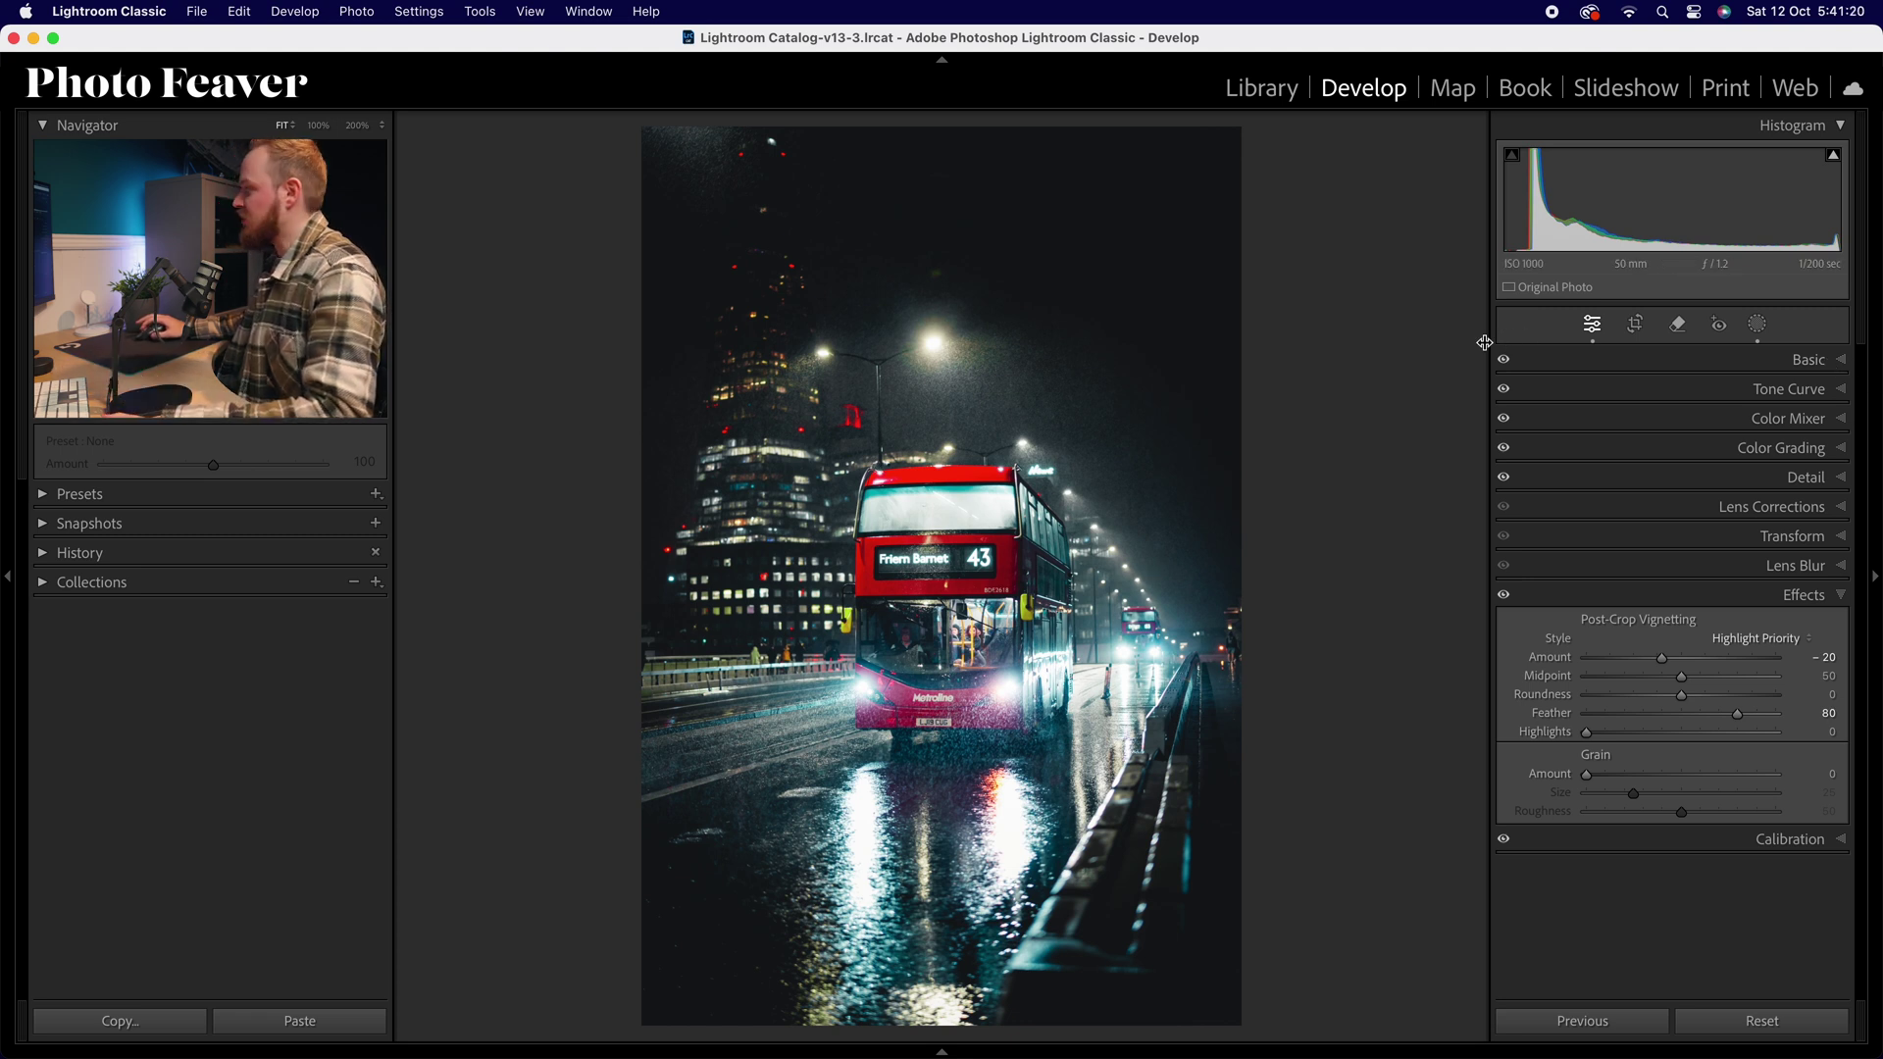
left_click(1634, 325)
left_click_drag(1353, 395, 1350, 399)
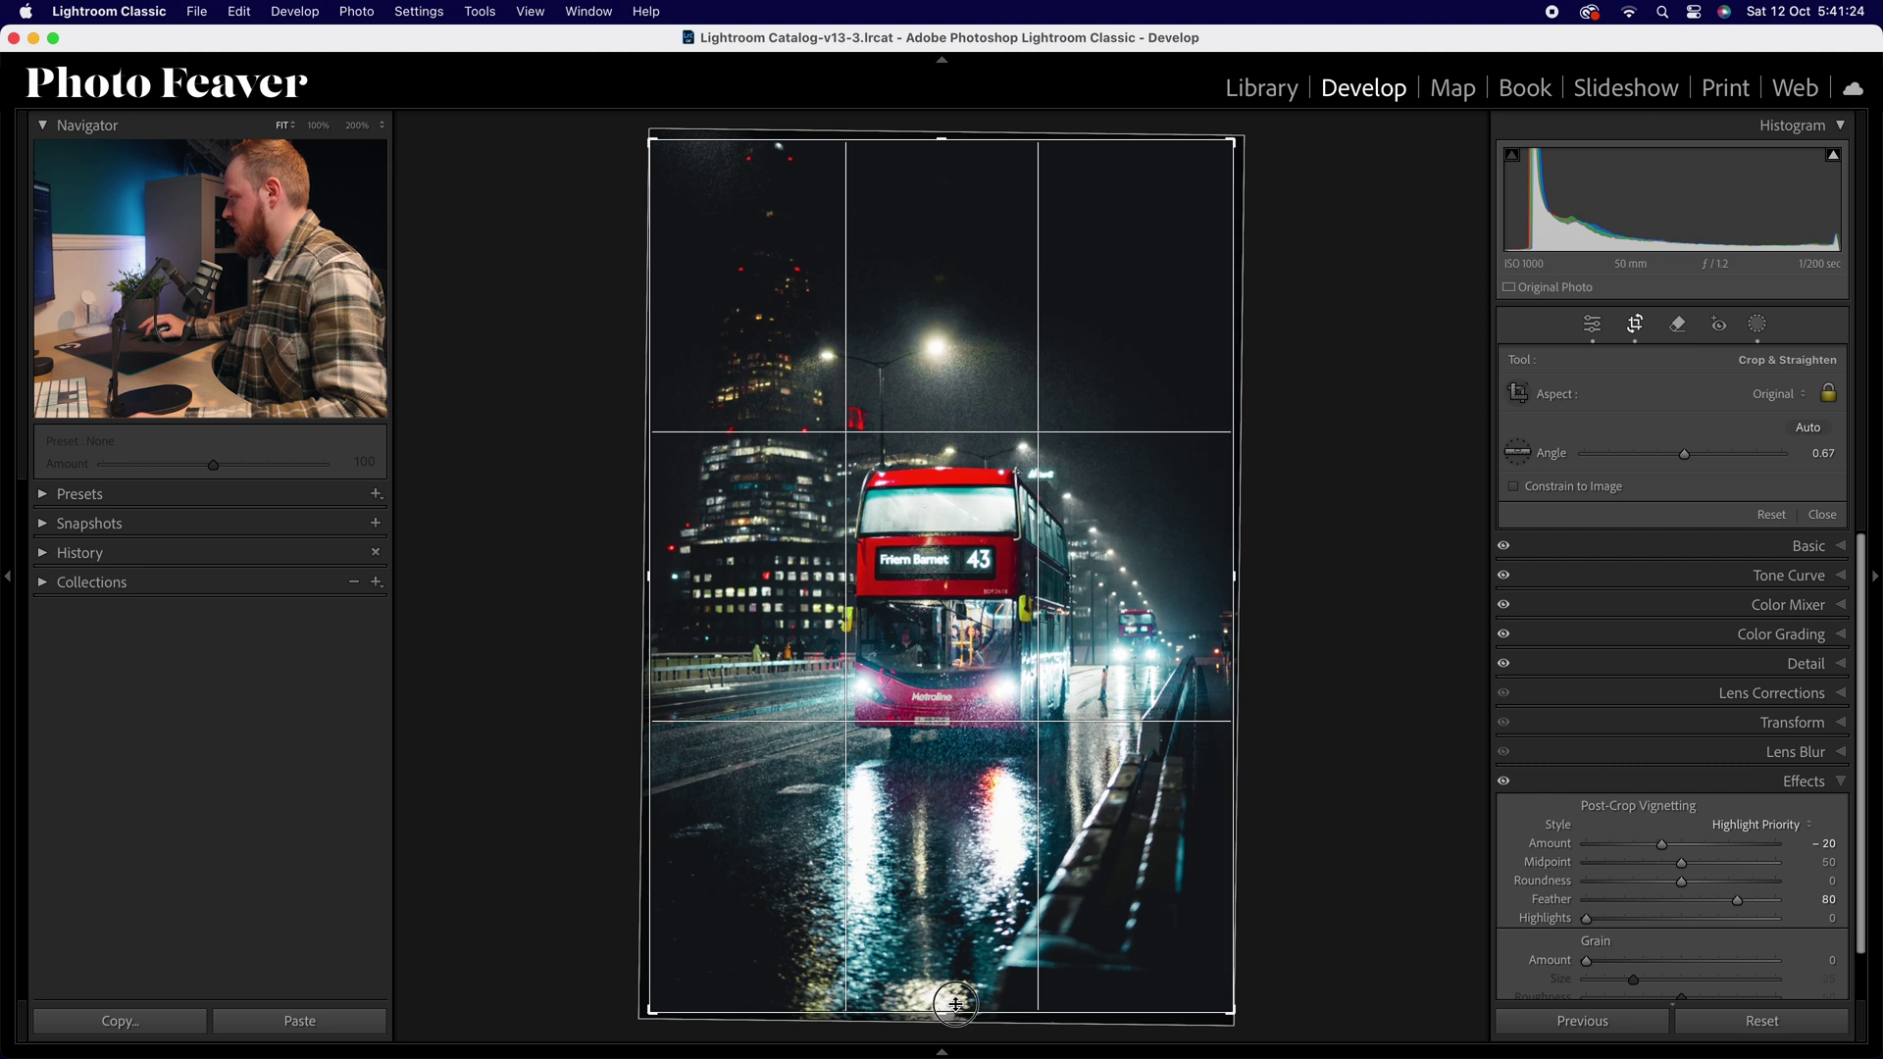
left_click_drag(941, 1013, 953, 991)
left_click_drag(1000, 863, 1031, 837)
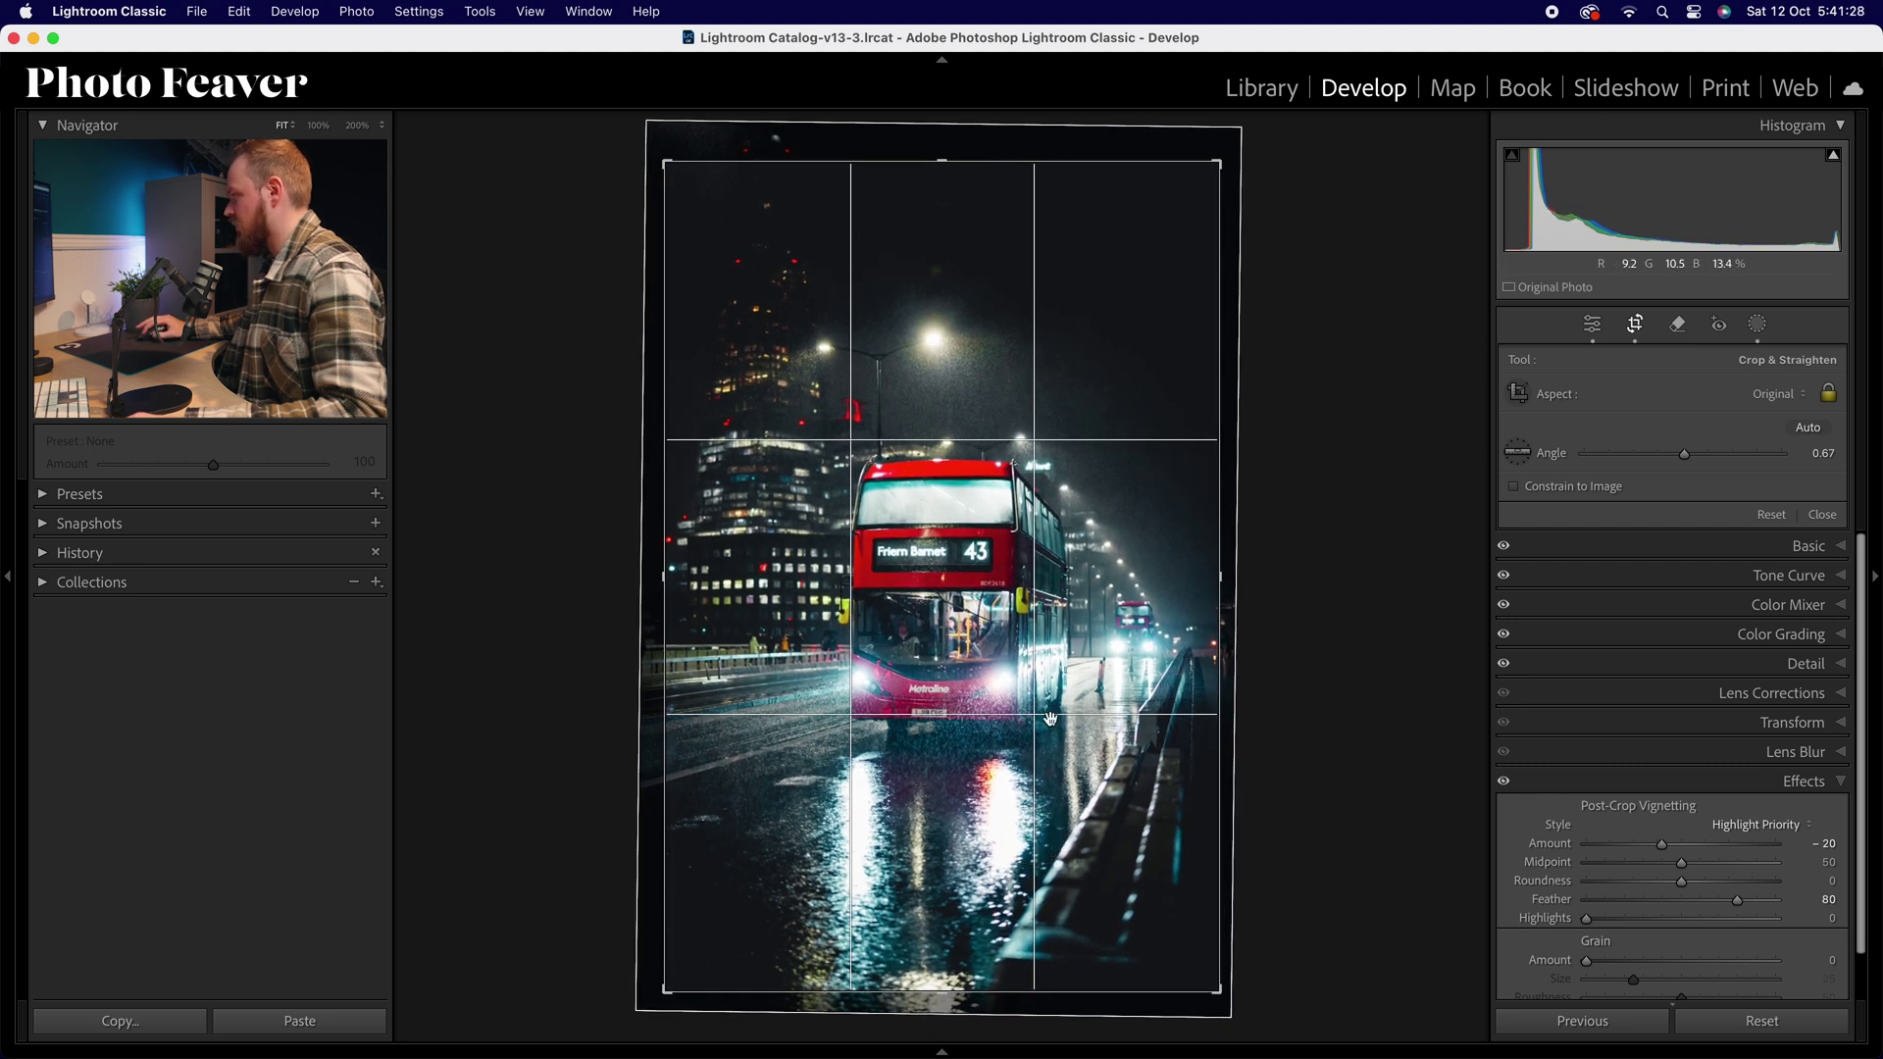
left_click_drag(996, 724, 996, 717)
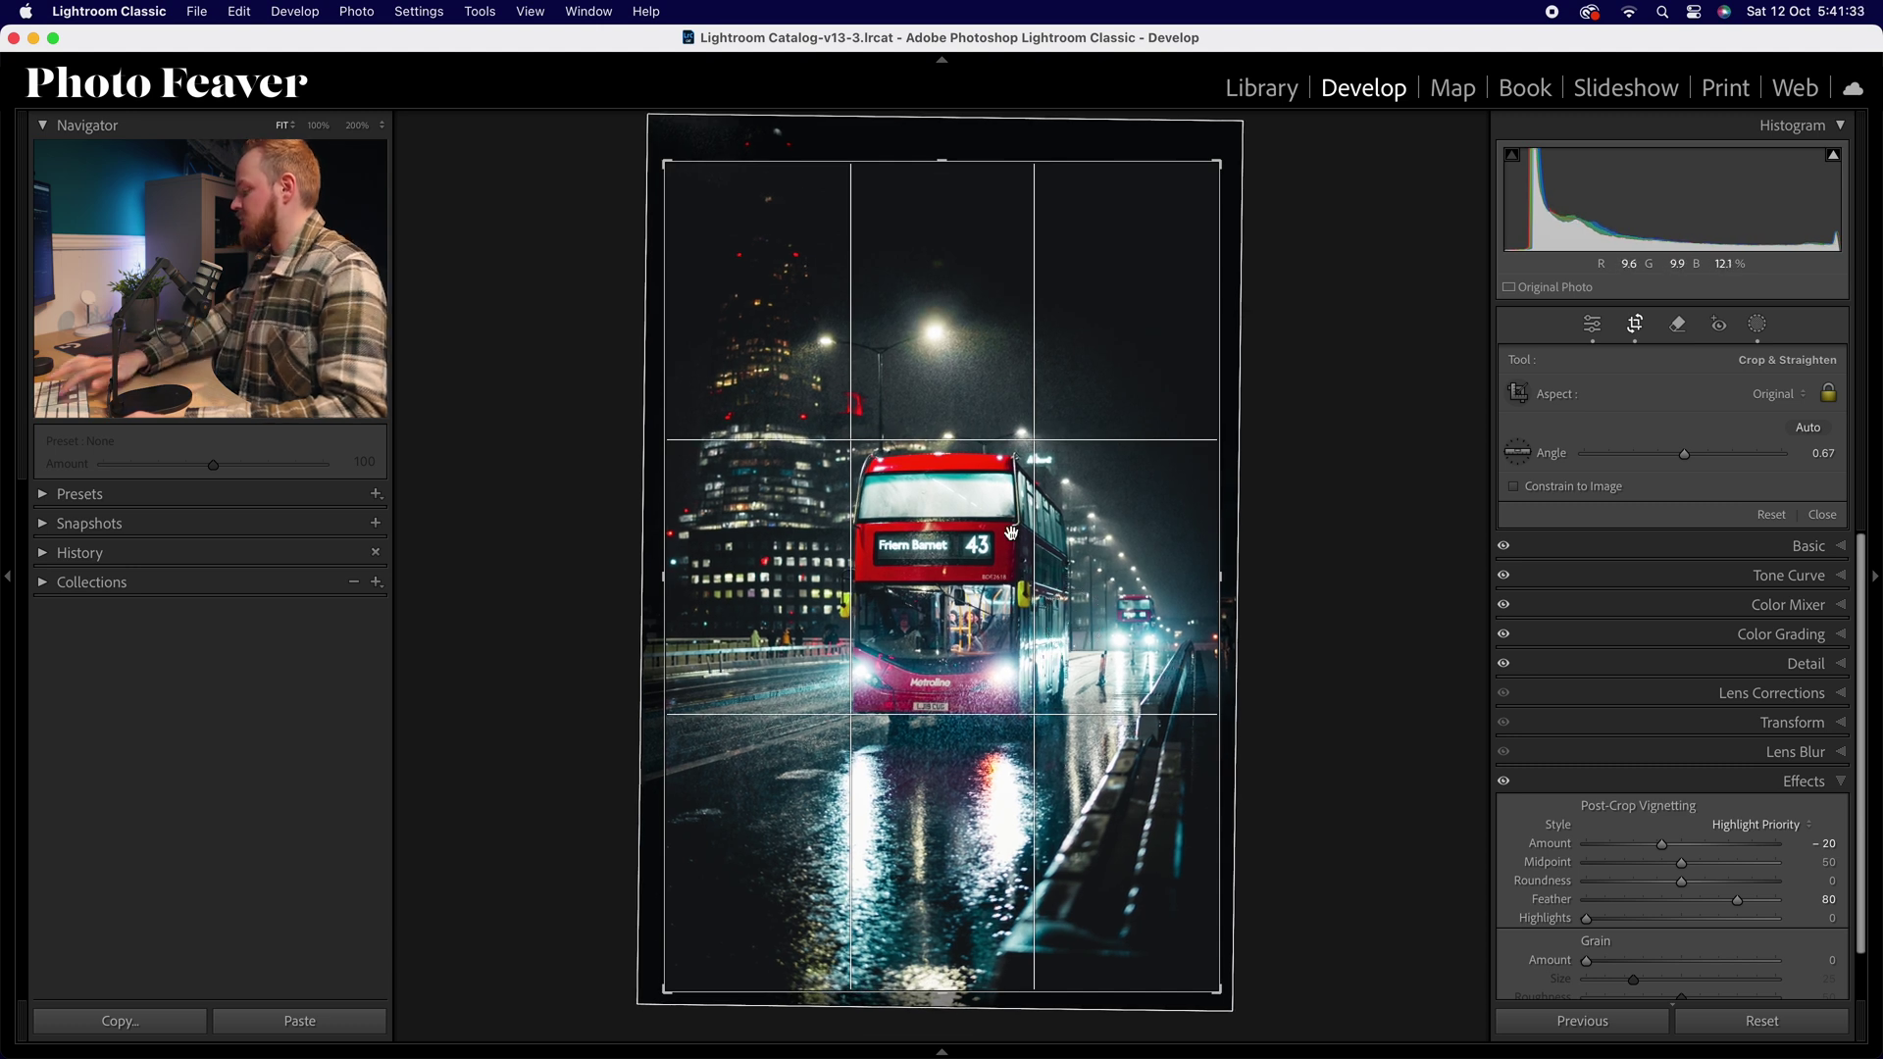
key("Return")
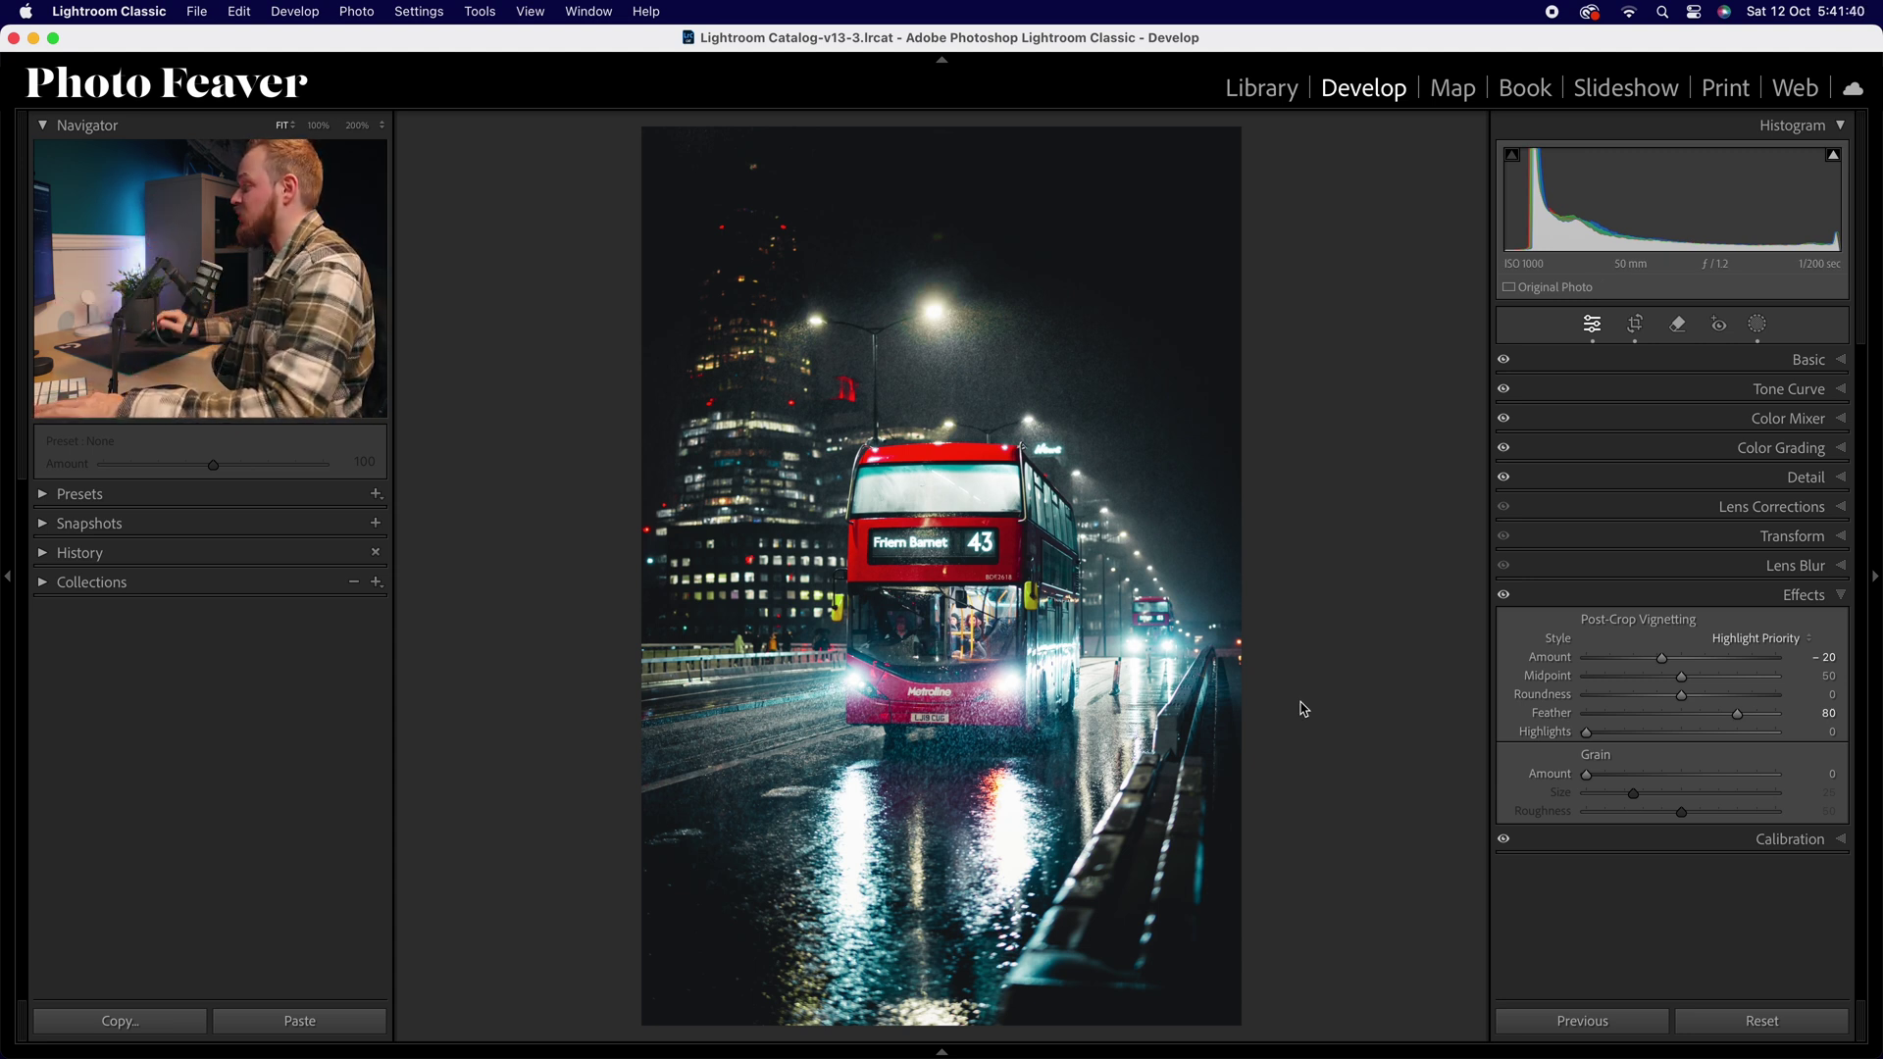
Step: Compare the unedited version of the photo with the finished edit
key("backslash")
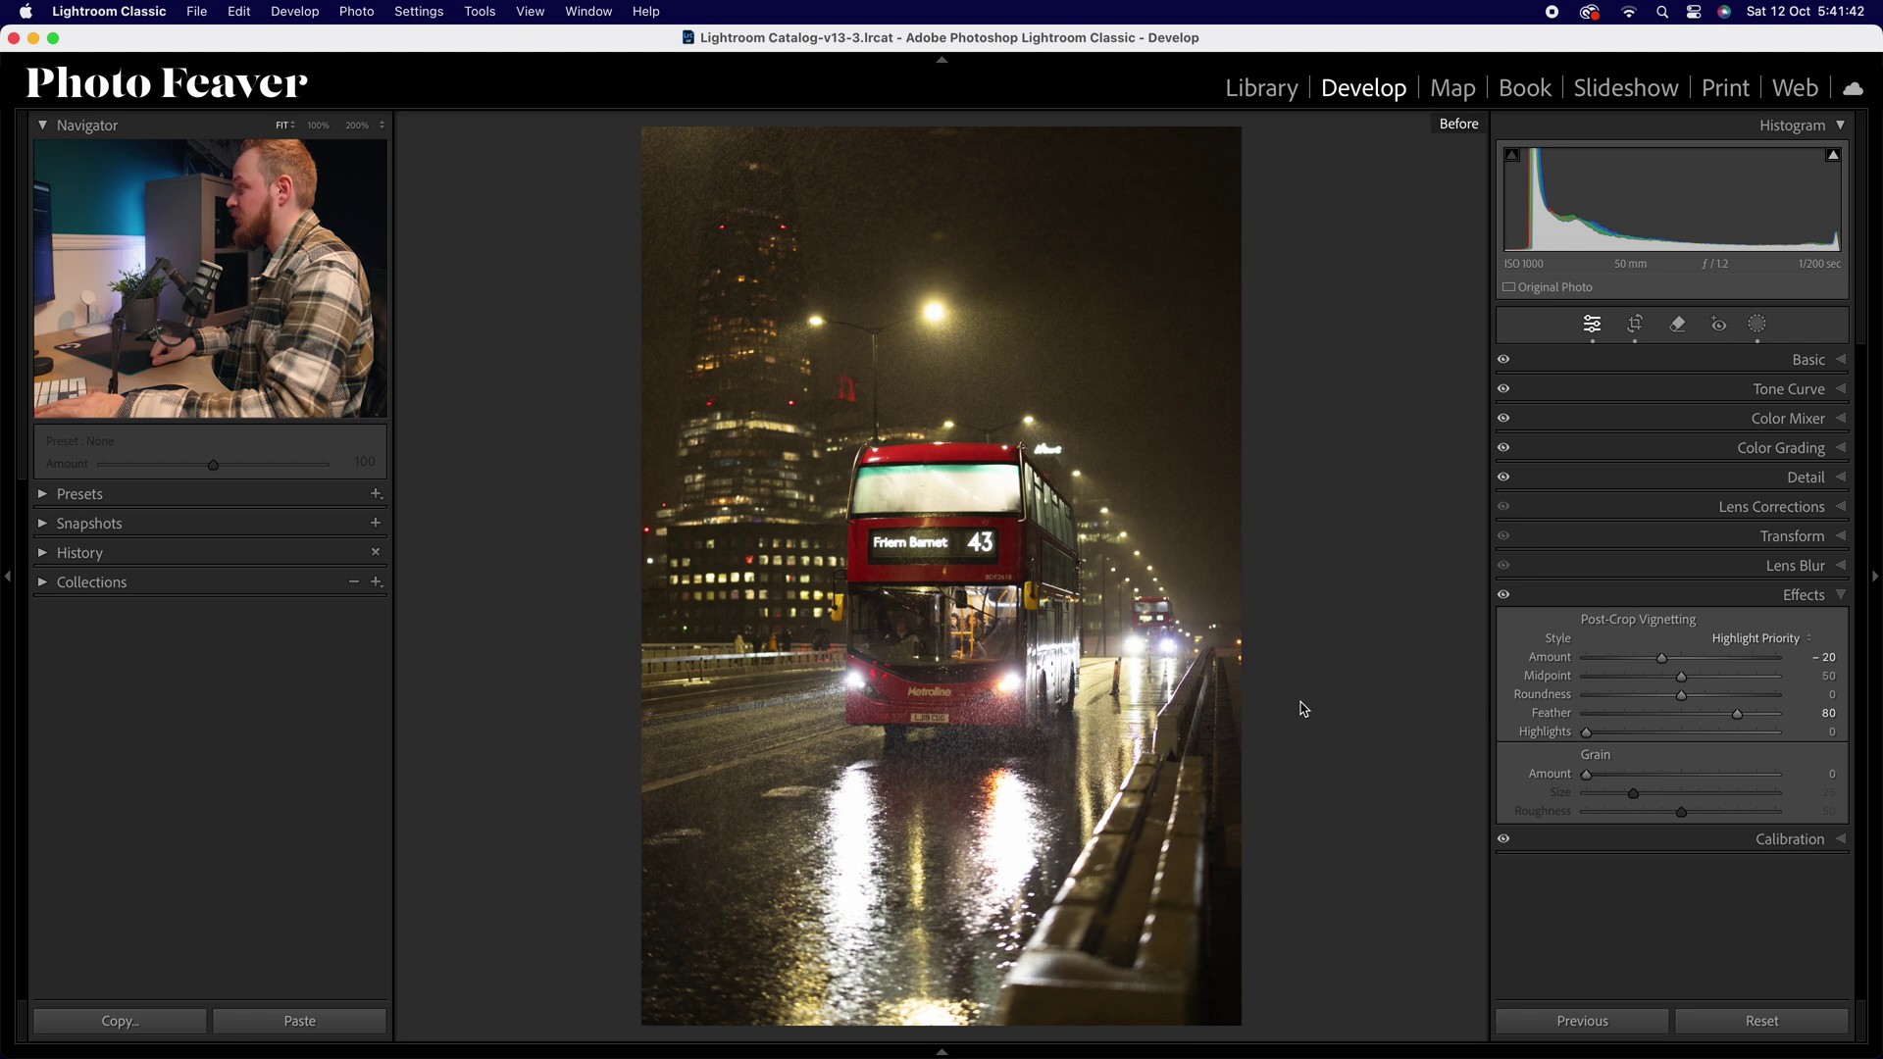
key("backslash")
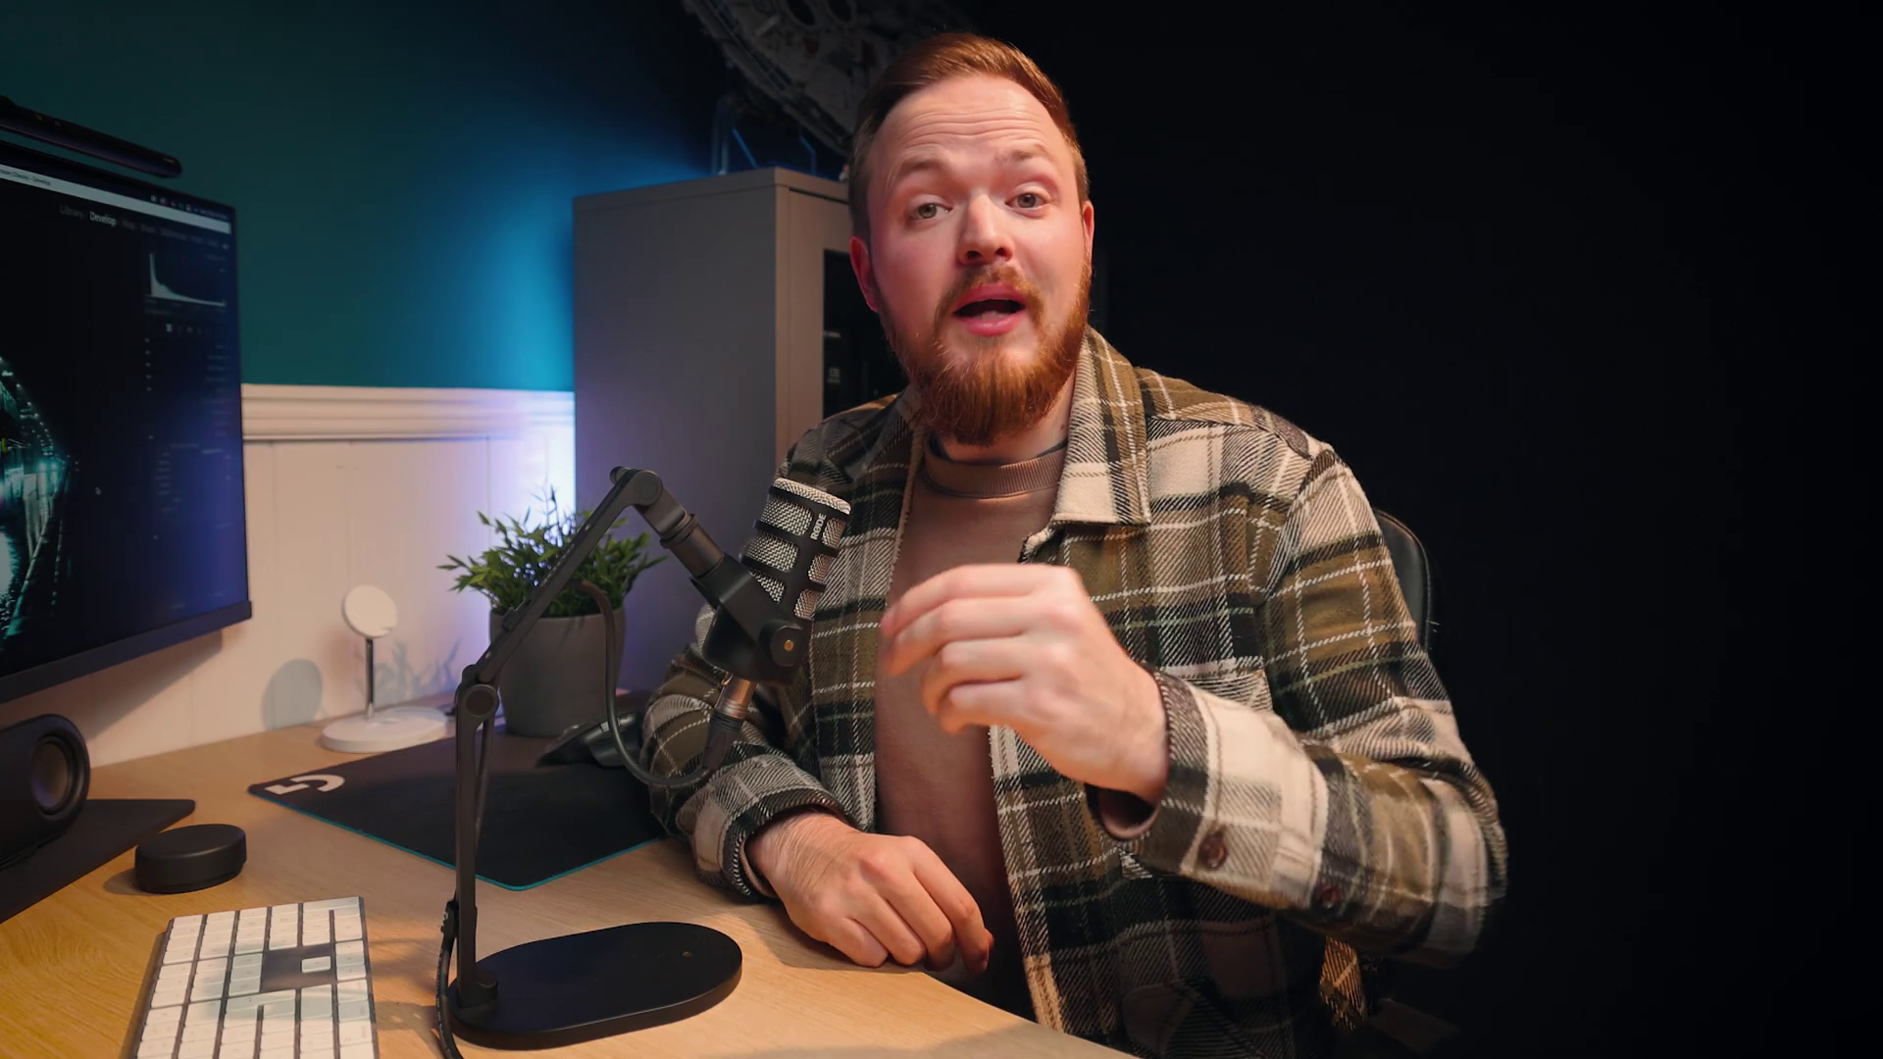